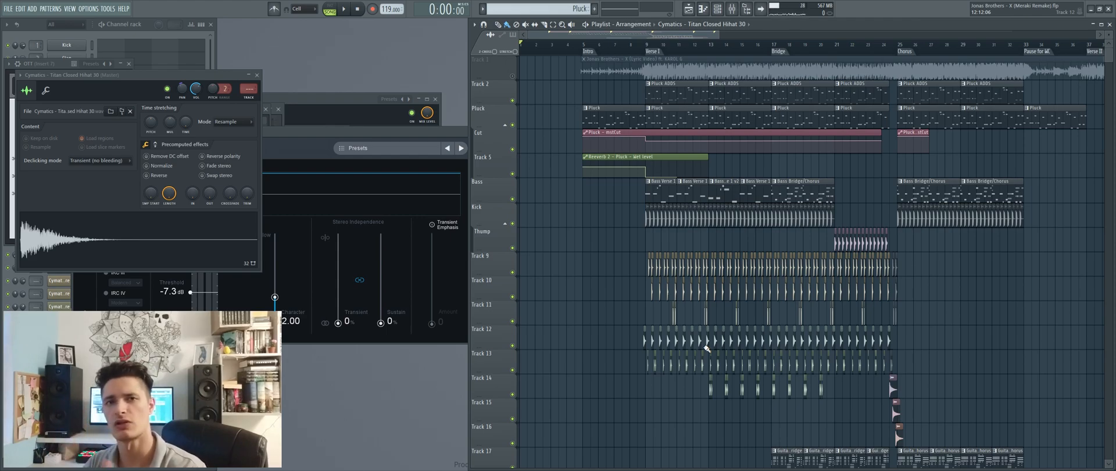
Step: Play the arrangement from the start and examine the Pluck pattern's notes in the piano roll
{"action": "key", "text": "space"}
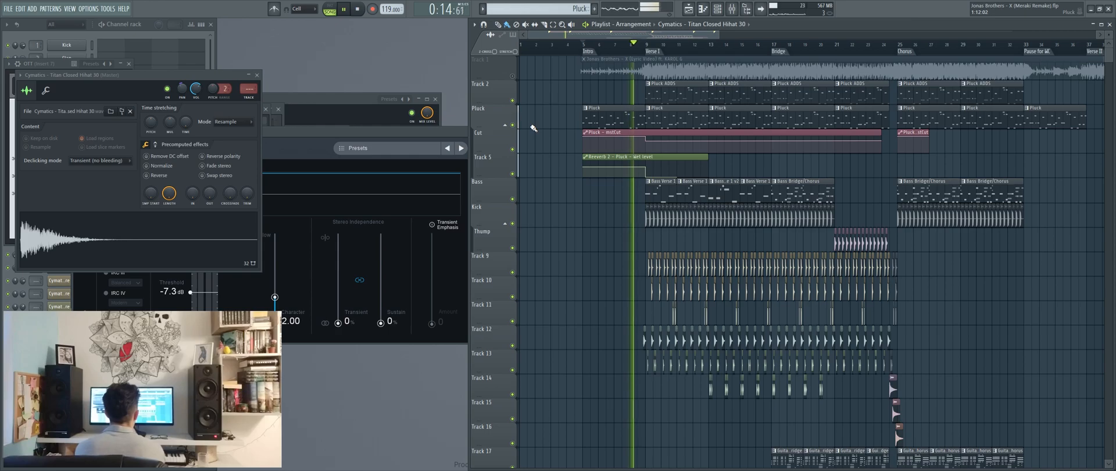
{"action": "double_click", "coordinate": [662, 116]}
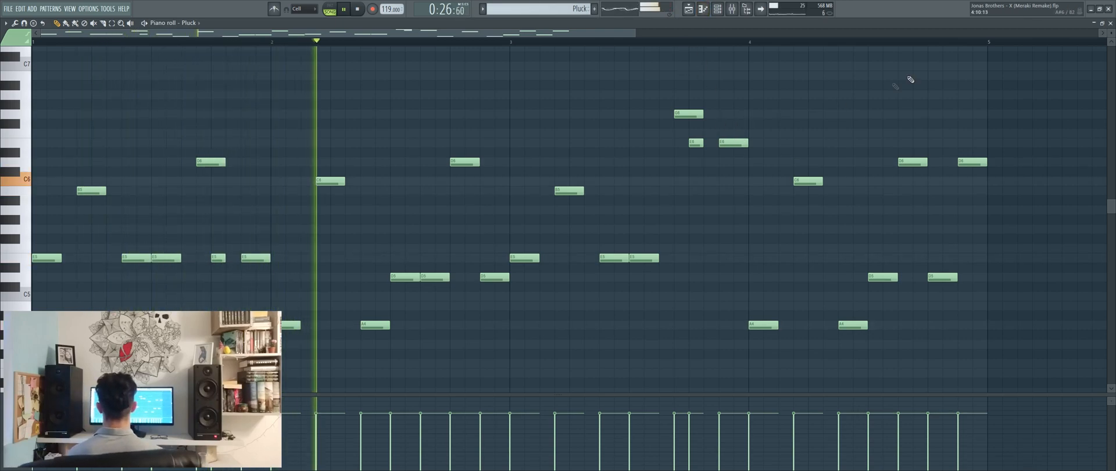
{"action": "left_click", "coordinate": [1111, 23]}
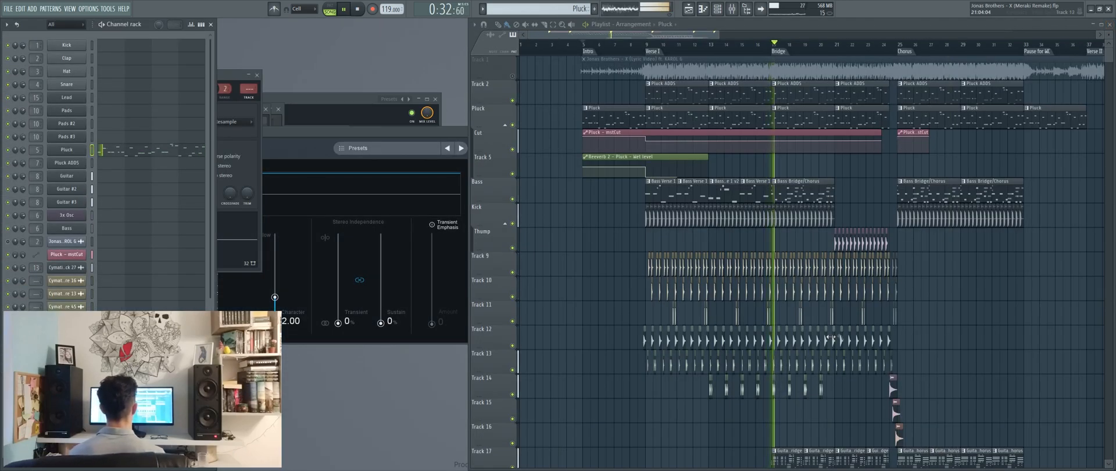
Step: Open the Guitar Bridge pattern's notes and raise the lowest three-note chord in the second bar by an octave on Guitar
{"action": "scroll", "coordinate": [783, 281], "scroll_direction": "down", "scroll_amount": 1}
{"action": "scroll", "coordinate": [783, 281], "scroll_direction": "down", "scroll_amount": 3}
{"action": "double_click", "coordinate": [792, 357]}
{"action": "right_click", "coordinate": [558, 231], "text": "ctrl"}
{"action": "right_click", "coordinate": [576, 229], "text": "ctrl"}
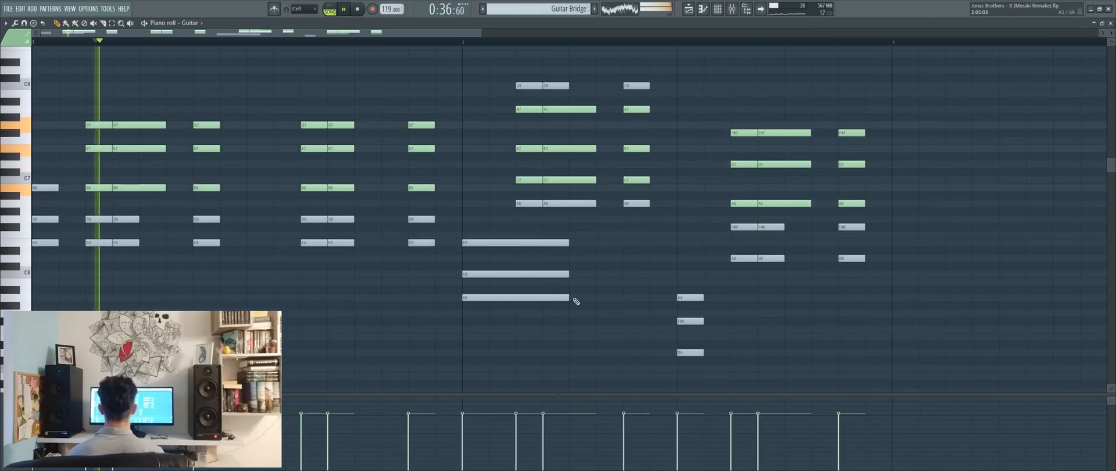
{"action": "left_click_drag", "start_coordinate": [660, 294], "coordinate": [725, 389]}
{"action": "key", "text": "ctrl+Up"}
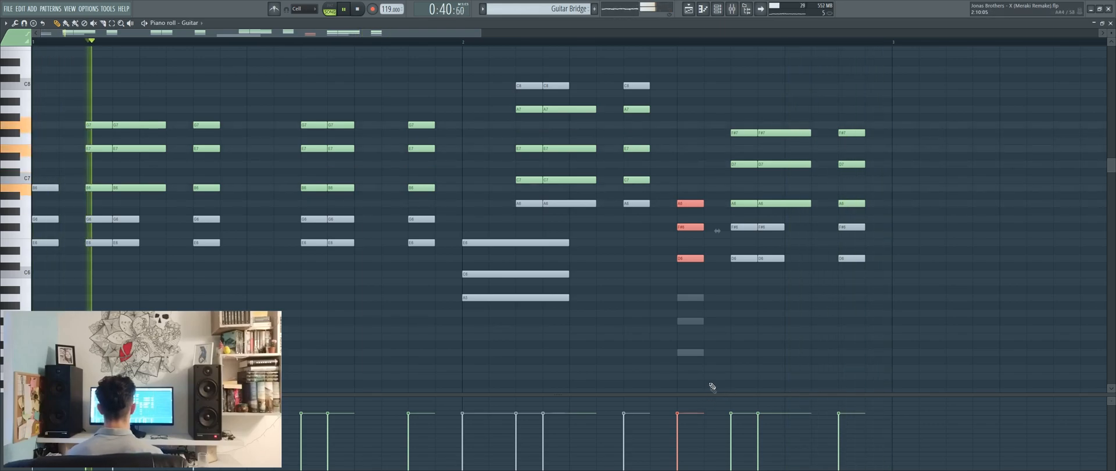
Step: Switch to the Guitar #2 notes and raise the matching low chord by an octave
{"action": "right_click", "coordinate": [692, 298]}
{"action": "right_click", "coordinate": [692, 298]}
{"action": "left_click_drag", "start_coordinate": [693, 290], "coordinate": [692, 353]}
{"action": "key", "text": "ctrl+Up"}
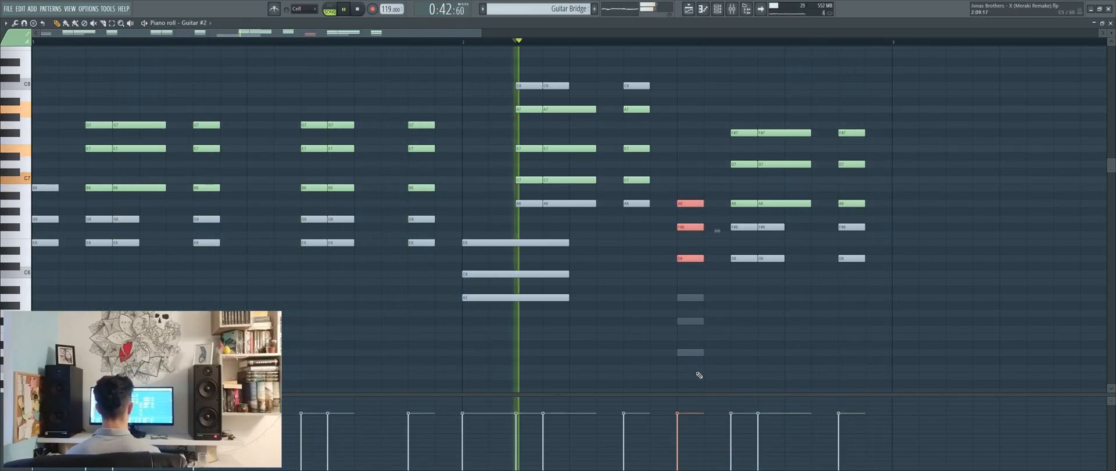
Step: Raise the matching low chord on Guitar #3 by an octave and close the piano roll
{"action": "right_click", "coordinate": [692, 355]}
{"action": "right_click", "coordinate": [692, 354]}
{"action": "left_click_drag", "start_coordinate": [697, 275], "coordinate": [693, 369]}
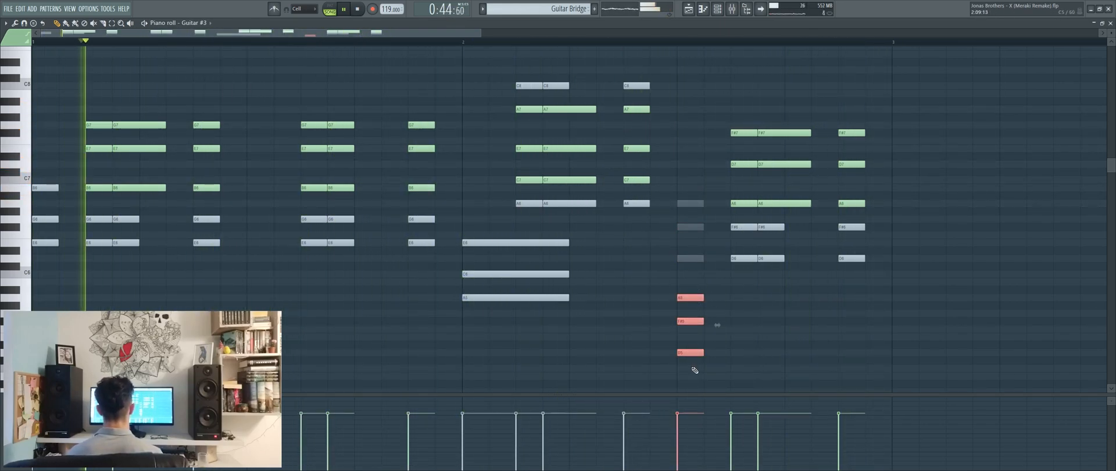
{"action": "key", "text": "ctrl+Up"}
{"action": "left_click", "coordinate": [765, 355], "text": "ctrl"}
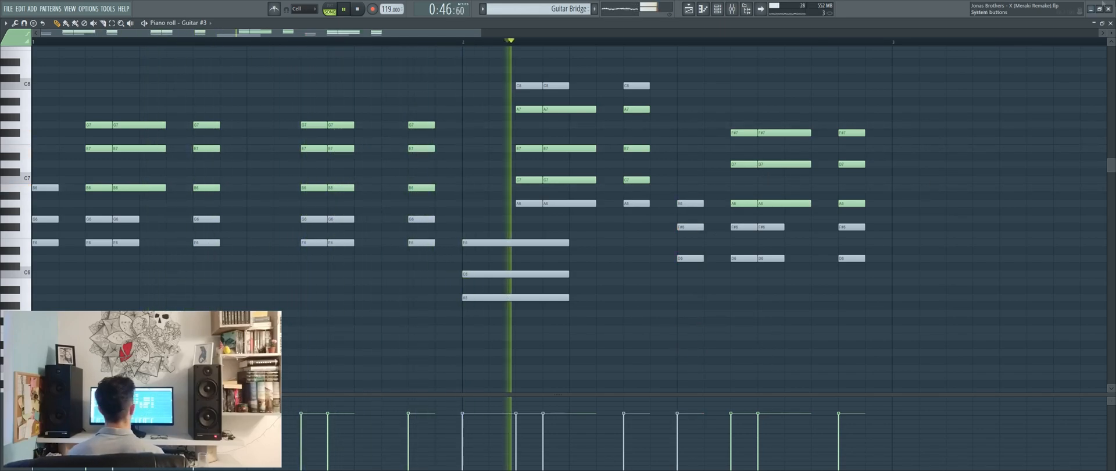
{"action": "left_click", "coordinate": [1111, 23]}
Step: Listen through the chorus up to Verse II while looking over the lower playlist tracks, and stop playback
{"action": "left_click_drag", "start_coordinate": [926, 273], "coordinate": [703, 359]}
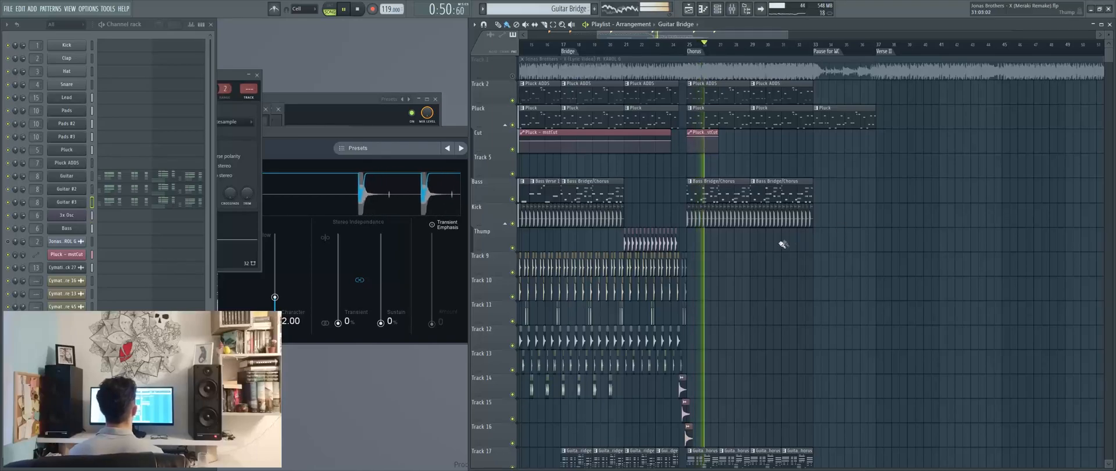
{"action": "scroll", "coordinate": [764, 247], "scroll_direction": "down", "scroll_amount": 1}
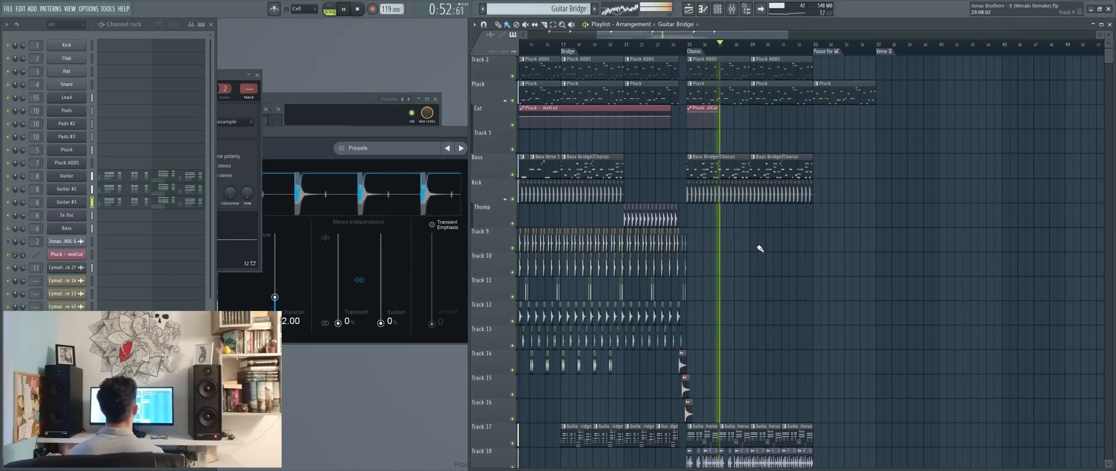
{"action": "scroll", "coordinate": [756, 245], "scroll_direction": "down", "scroll_amount": 1}
{"action": "scroll", "coordinate": [756, 245], "scroll_direction": "down", "scroll_amount": 10}
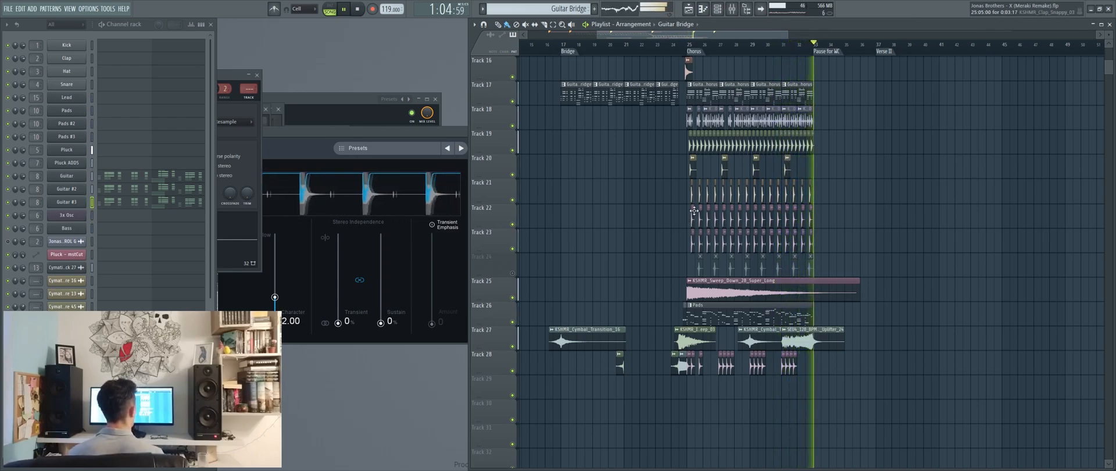
{"action": "left_click_drag", "start_coordinate": [869, 149], "coordinate": [893, 290]}
{"action": "left_click_drag", "start_coordinate": [897, 112], "coordinate": [924, 247]}
{"action": "left_click_drag", "start_coordinate": [953, 195], "coordinate": [977, 216]}
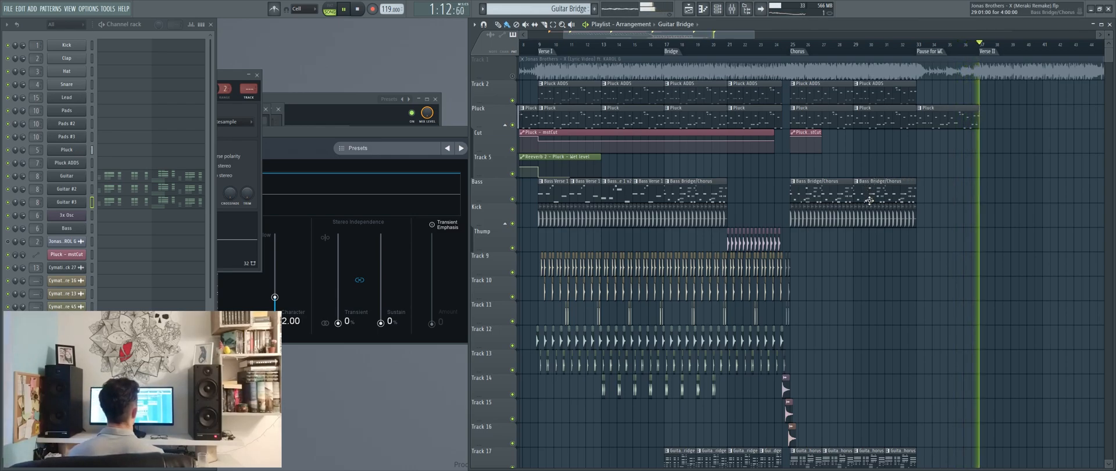
{"action": "key", "text": "space"}
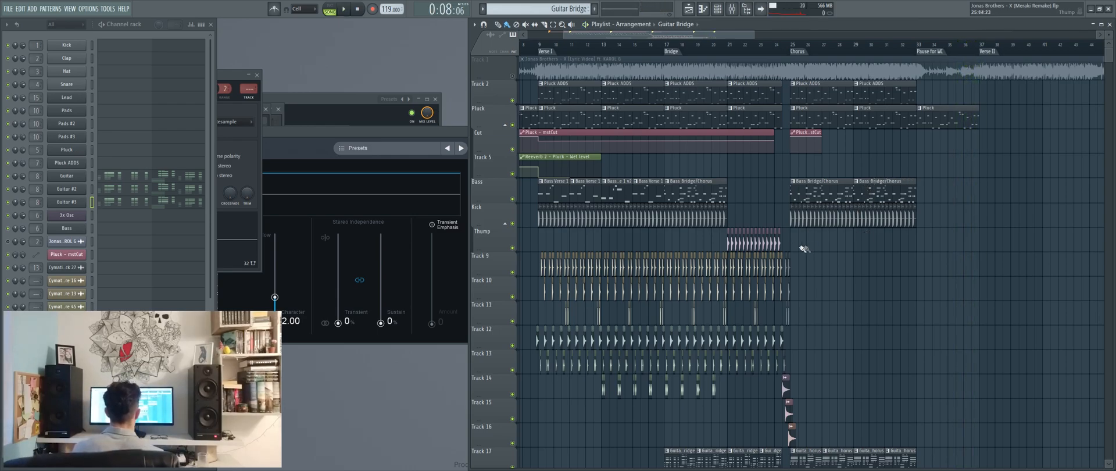
Step: Play the intro's Pluck clip and examine its melody in the piano roll for one full pass
{"action": "left_click_drag", "start_coordinate": [771, 268], "coordinate": [810, 304]}
{"action": "left_click_drag", "start_coordinate": [763, 243], "coordinate": [781, 351]}
{"action": "left_click_drag", "start_coordinate": [739, 321], "coordinate": [762, 147]}
{"action": "left_click_drag", "start_coordinate": [951, 325], "coordinate": [739, 353]}
{"action": "left_click_drag", "start_coordinate": [585, 164], "coordinate": [567, 181]}
{"action": "left_click_drag", "start_coordinate": [633, 114], "coordinate": [663, 115]}
{"action": "scroll", "coordinate": [541, 102], "scroll_direction": "up", "scroll_amount": 3}
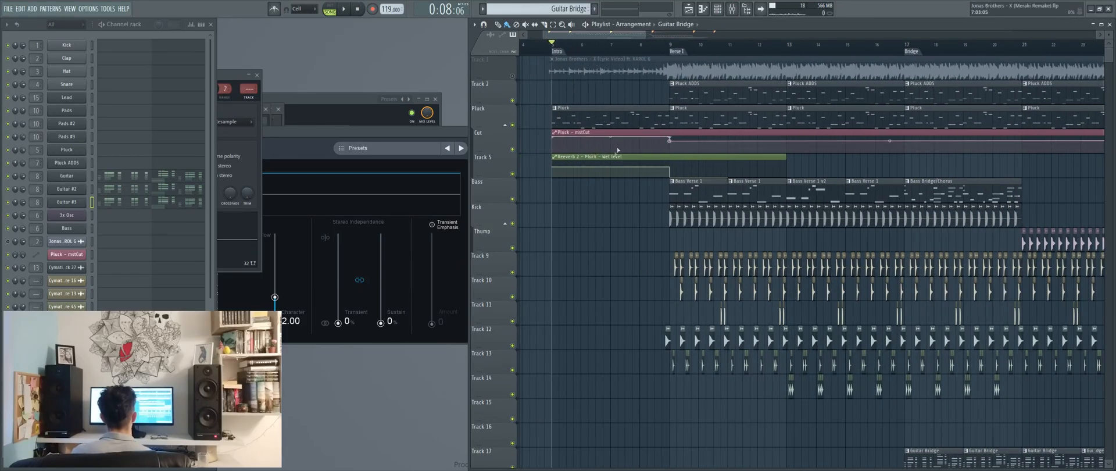
{"action": "left_click", "coordinate": [610, 125]}
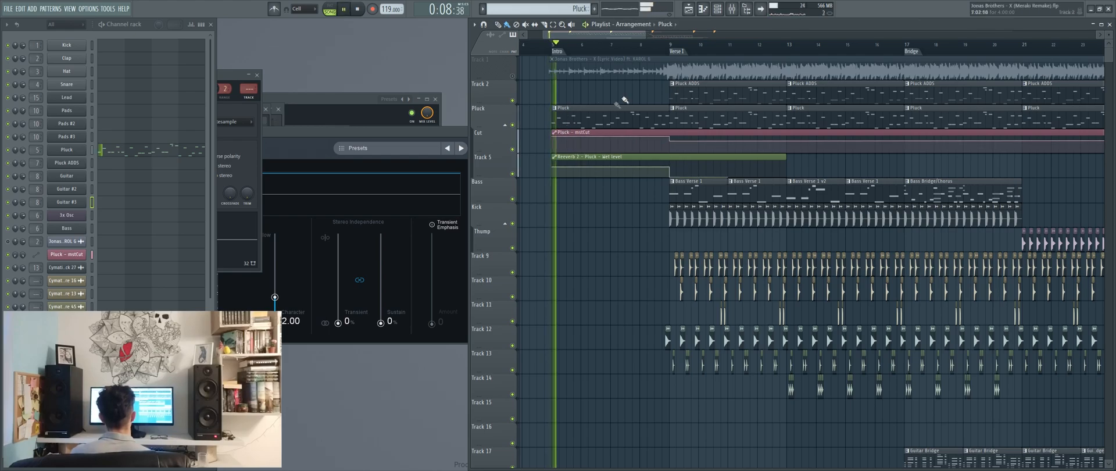
{"action": "left_click", "coordinate": [160, 153]}
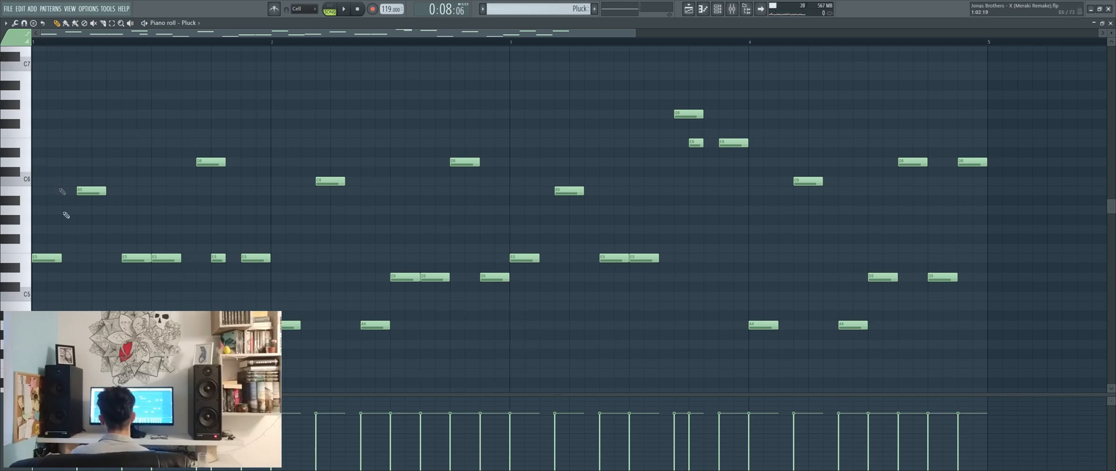
{"action": "key", "text": "space"}
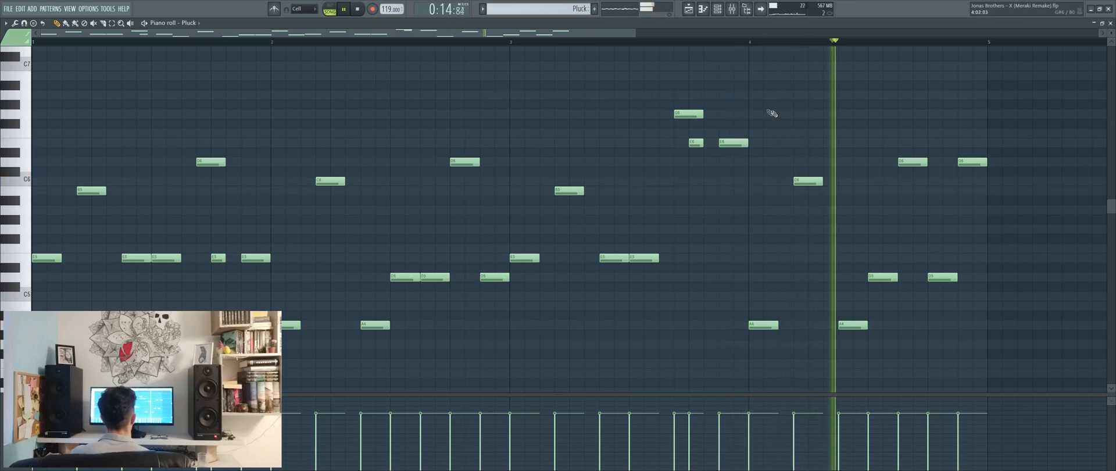
{"action": "key", "text": "space"}
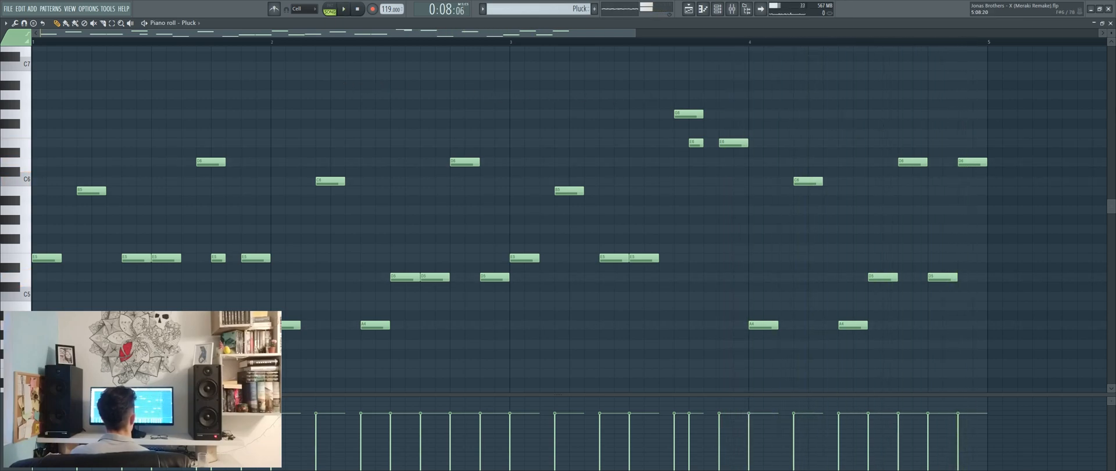
{"action": "left_click", "coordinate": [1110, 23]}
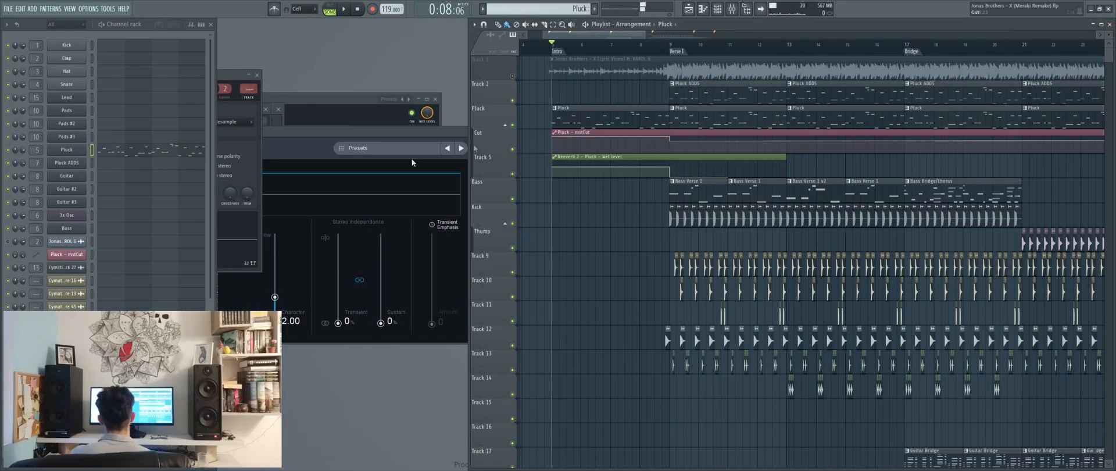
Step: Inspect the preset loaded in the Pluck channel's Nexus instrument and close its window
{"action": "left_click", "coordinate": [66, 151]}
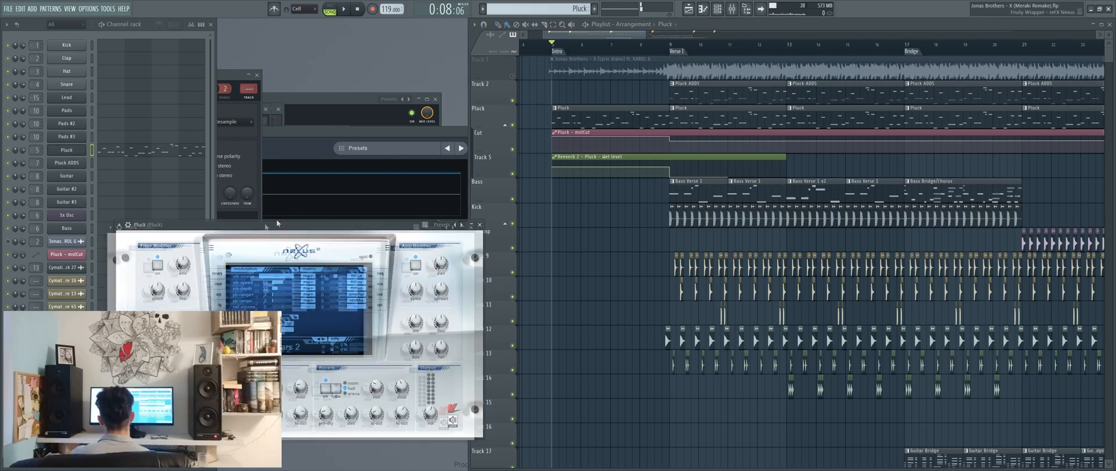
{"action": "left_click", "coordinate": [271, 257]}
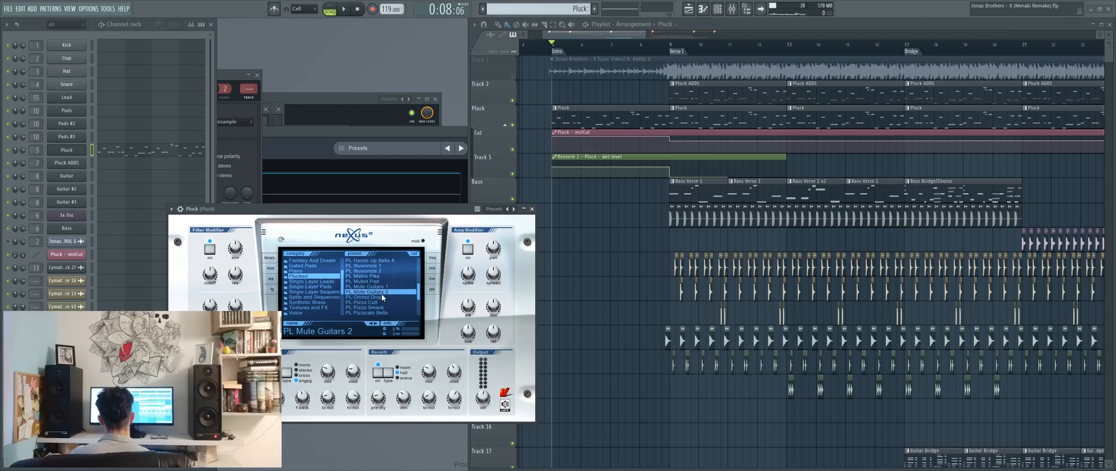
{"action": "left_click", "coordinate": [532, 209]}
Step: Move the playhead to Verse 1 and isolate the Pluck track together with its Cut automation track
{"action": "scroll", "coordinate": [610, 261], "scroll_direction": "up", "scroll_amount": 3}
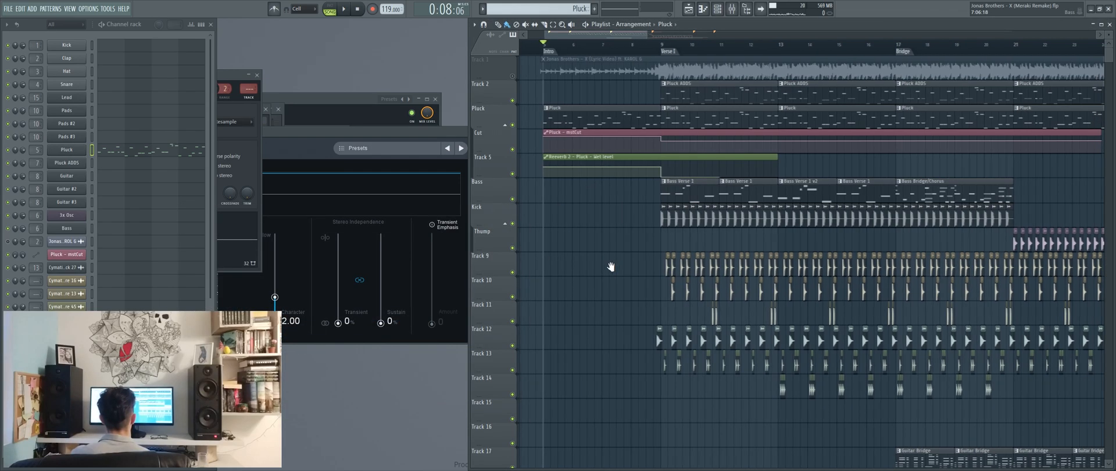
{"action": "left_click_drag", "start_coordinate": [584, 186], "coordinate": [607, 142]}
{"action": "right_click", "coordinate": [622, 240]}
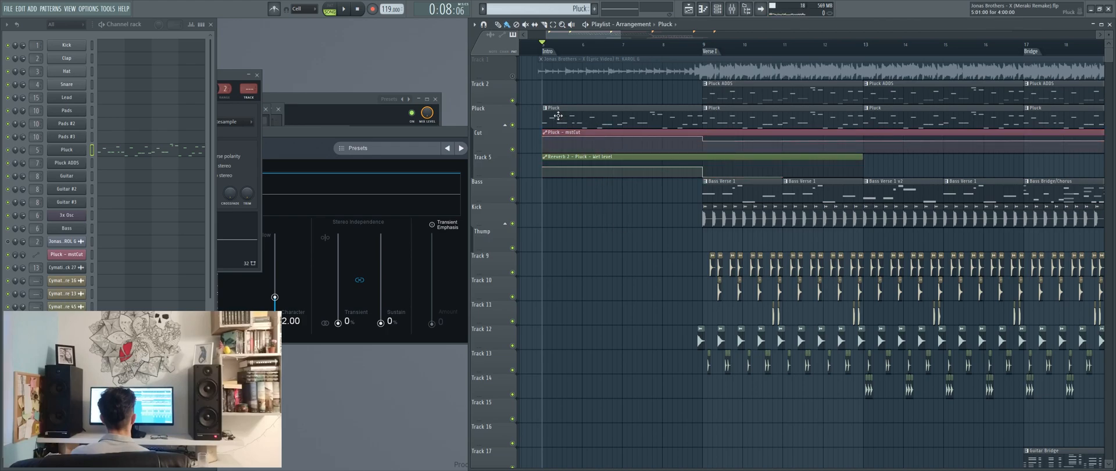
{"action": "left_click_drag", "start_coordinate": [545, 45], "coordinate": [675, 45]}
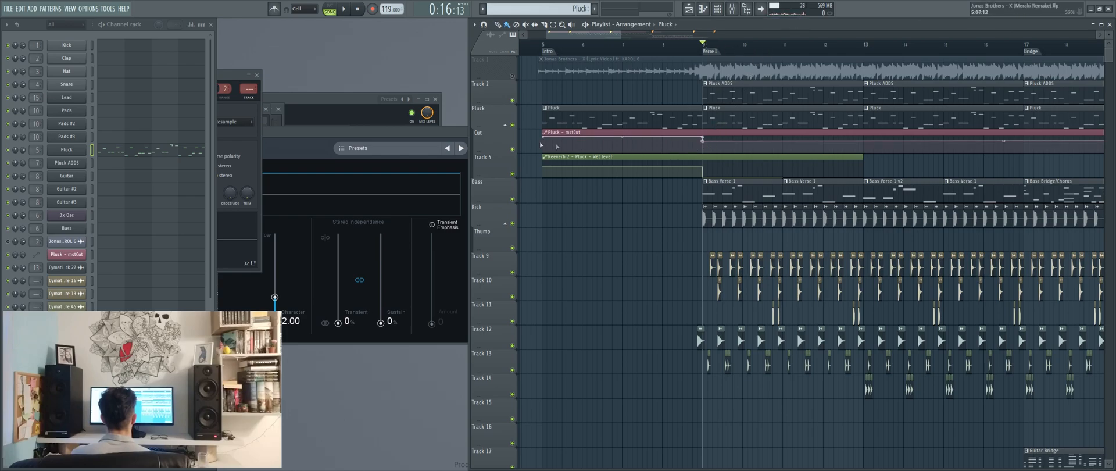
{"action": "right_click", "coordinate": [513, 126]}
{"action": "left_click", "coordinate": [513, 150]}
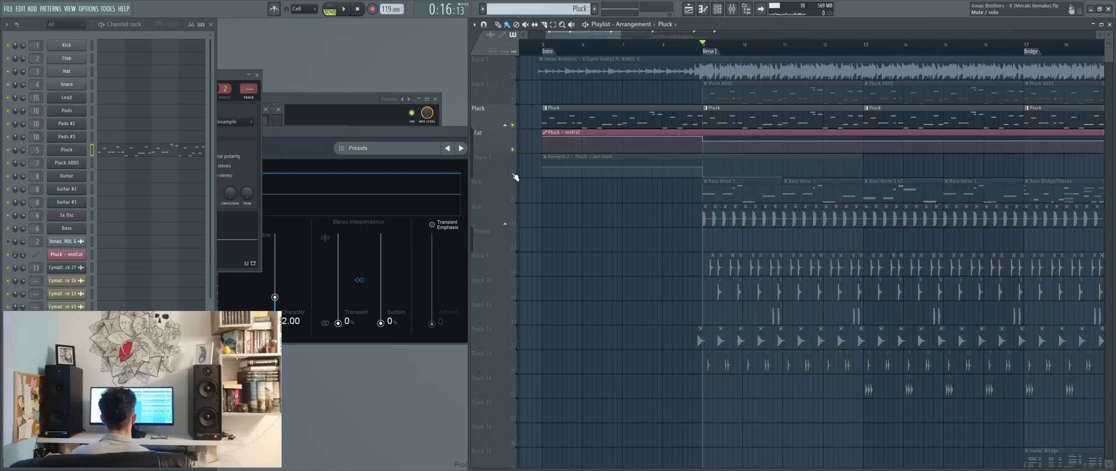
{"action": "left_click", "coordinate": [513, 175]}
{"action": "left_click", "coordinate": [513, 175]}
Step: Play the isolated pluck from Verse 1 and from around bar 7 to hear the filter cut automation
{"action": "left_click", "coordinate": [684, 52]}
{"action": "key", "text": "space"}
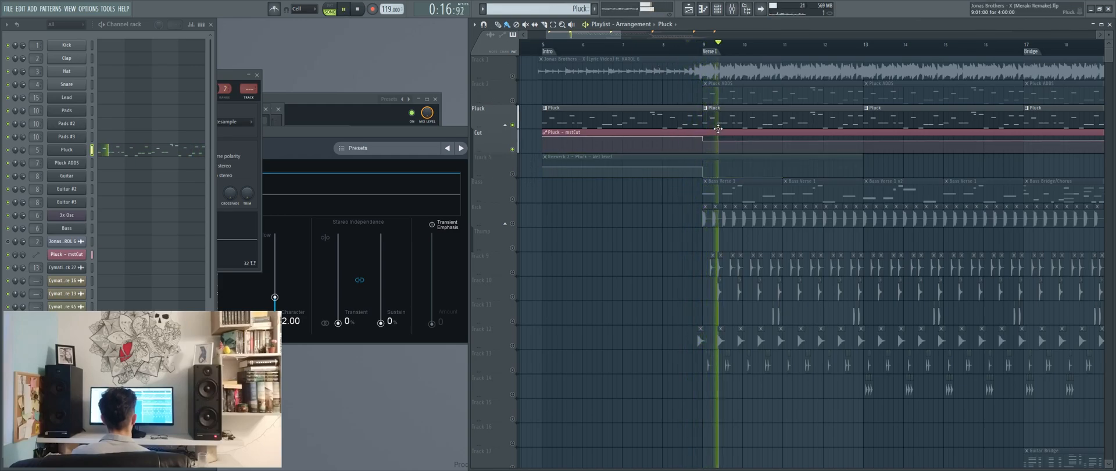
{"action": "left_click", "coordinate": [624, 46]}
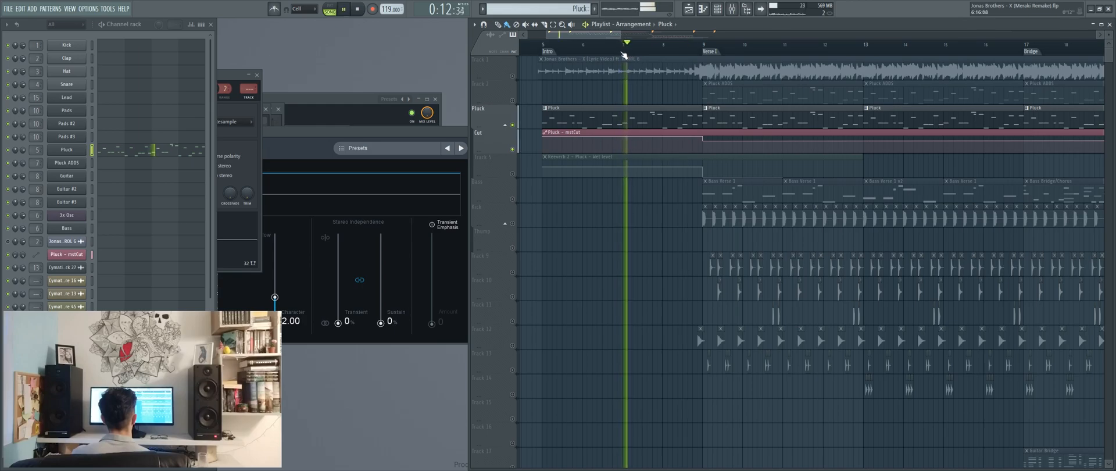
{"action": "key", "text": "space"}
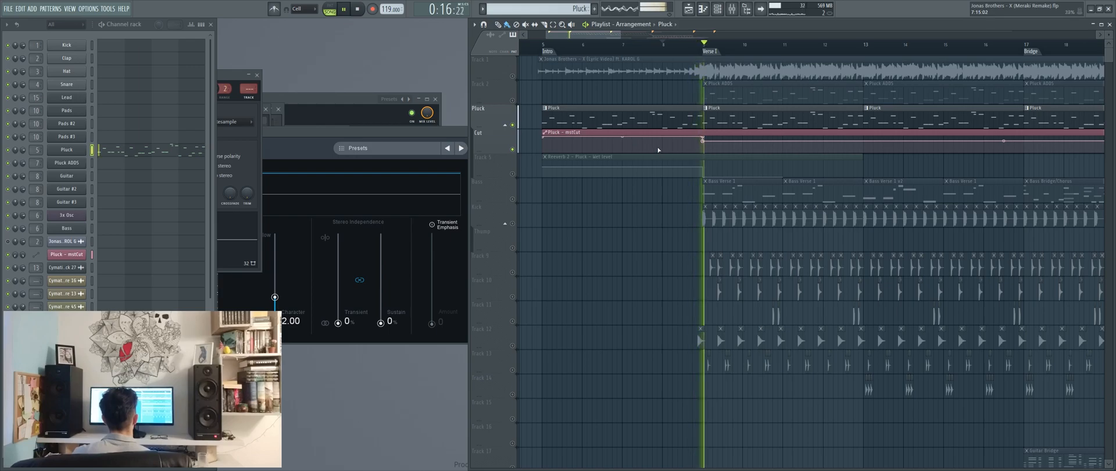
{"action": "key", "text": "space"}
Step: Activate the reverb wet-level automation on Track 5 alongside Pluck and Cut, and play from the Intro marker
{"action": "left_click", "coordinate": [514, 176]}
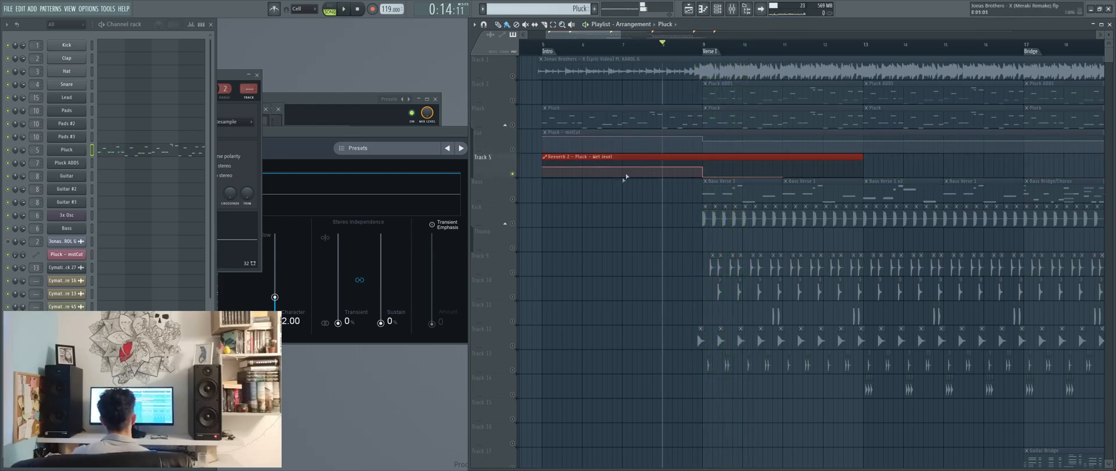
{"action": "left_click", "coordinate": [513, 150]}
{"action": "left_click", "coordinate": [513, 126]}
{"action": "left_click", "coordinate": [550, 49]}
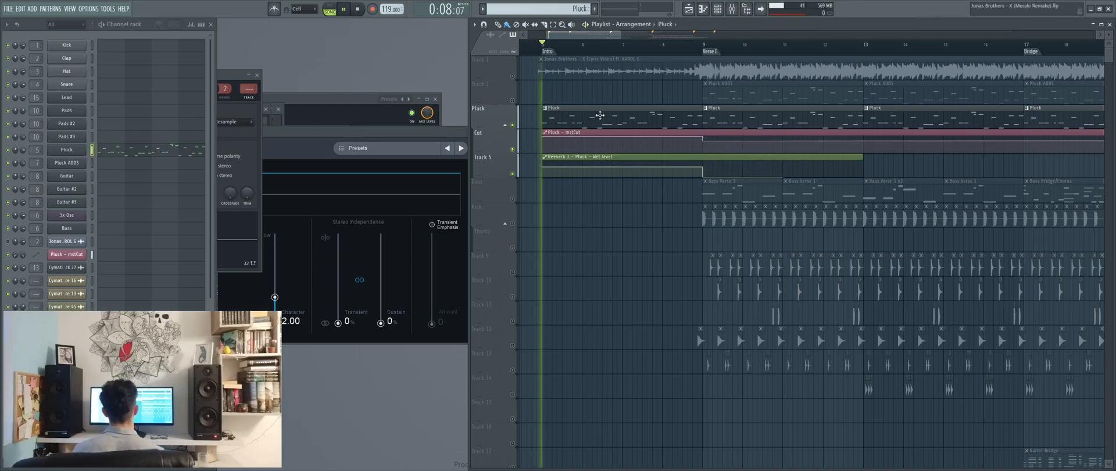
{"action": "key", "text": "space"}
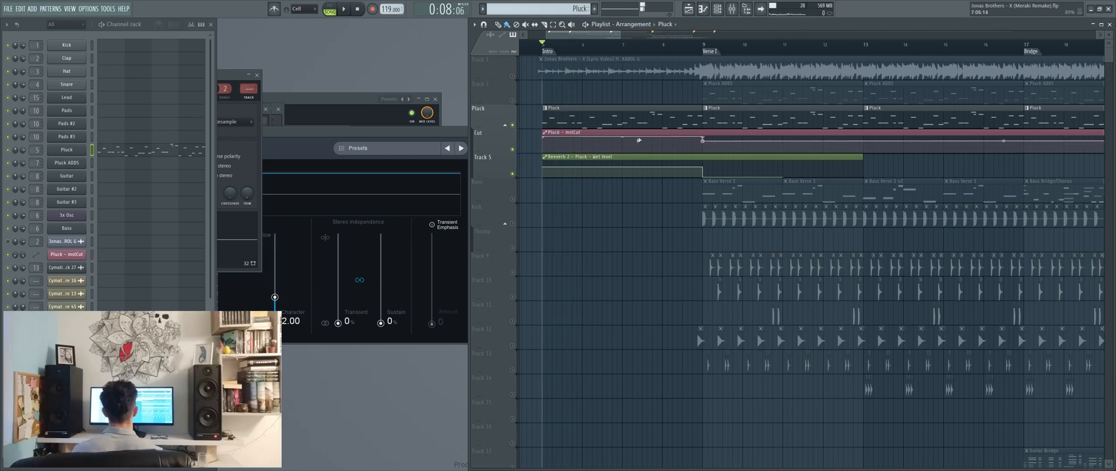
Step: Play the transition into Verse 1 to hear the pluck's reverb drop, and look over the following sections
{"action": "left_click", "coordinate": [697, 46]}
{"action": "key", "text": "space"}
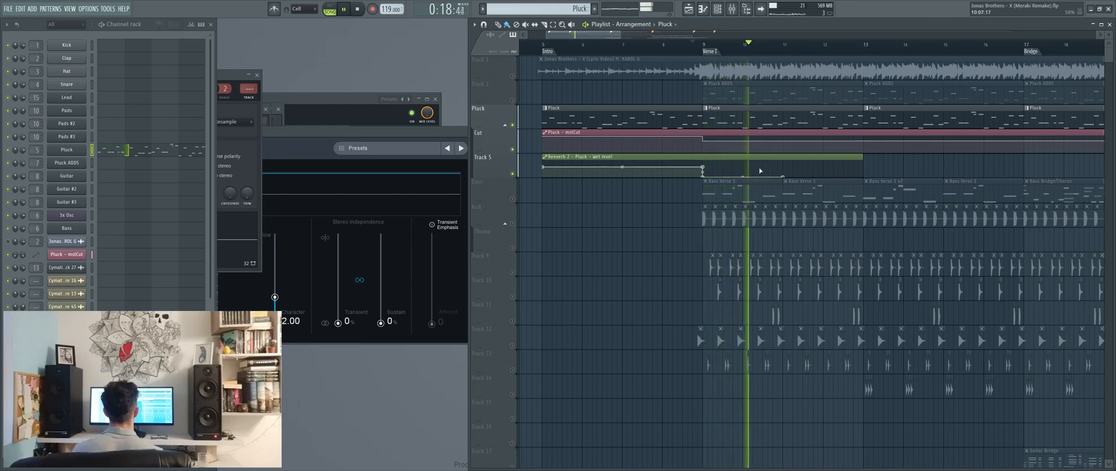
{"action": "key", "text": "space"}
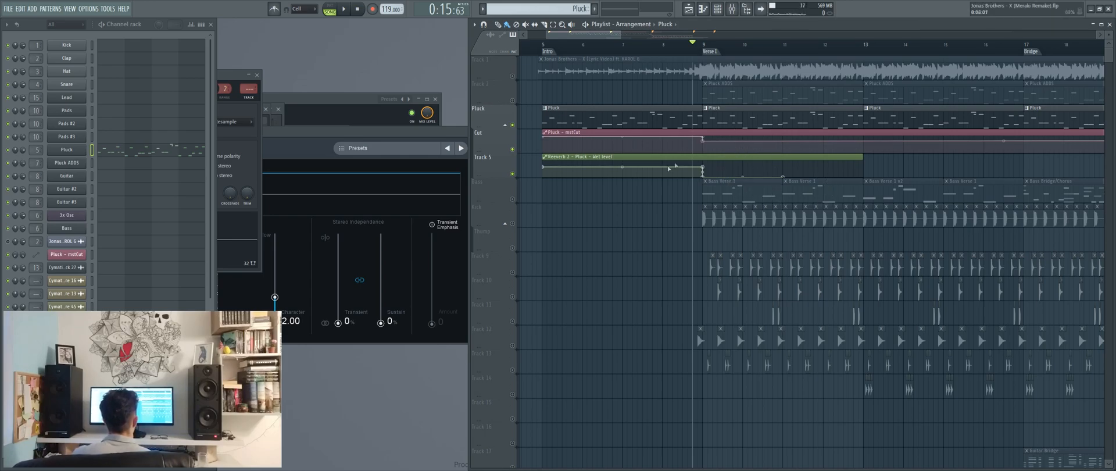
{"action": "scroll", "coordinate": [649, 167], "scroll_direction": "down", "scroll_amount": 2}
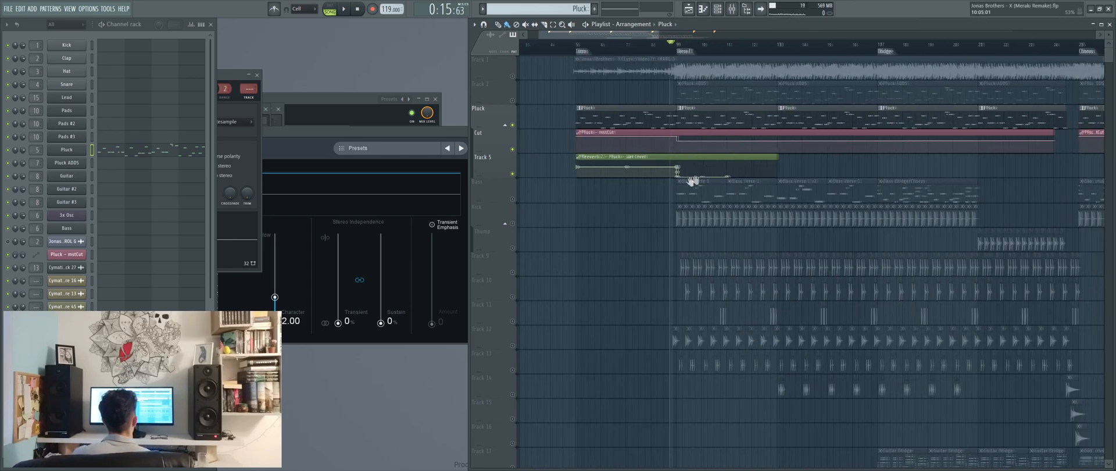
{"action": "scroll", "coordinate": [645, 173], "scroll_direction": "right", "scroll_amount": 1}
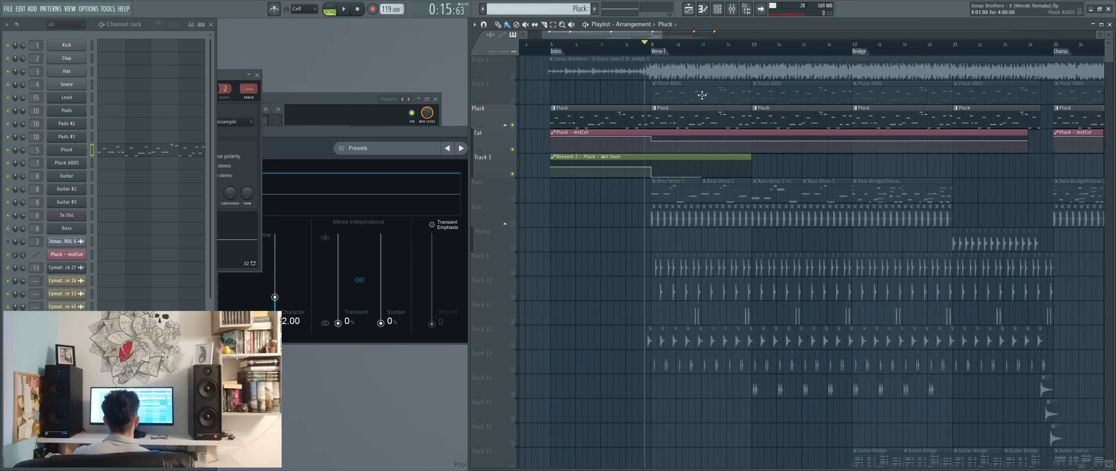
Step: Activate Track 2 alongside the main pluck and open its Pluck ADDS pattern in the piano roll from Verse 1
{"action": "left_click", "coordinate": [512, 100]}
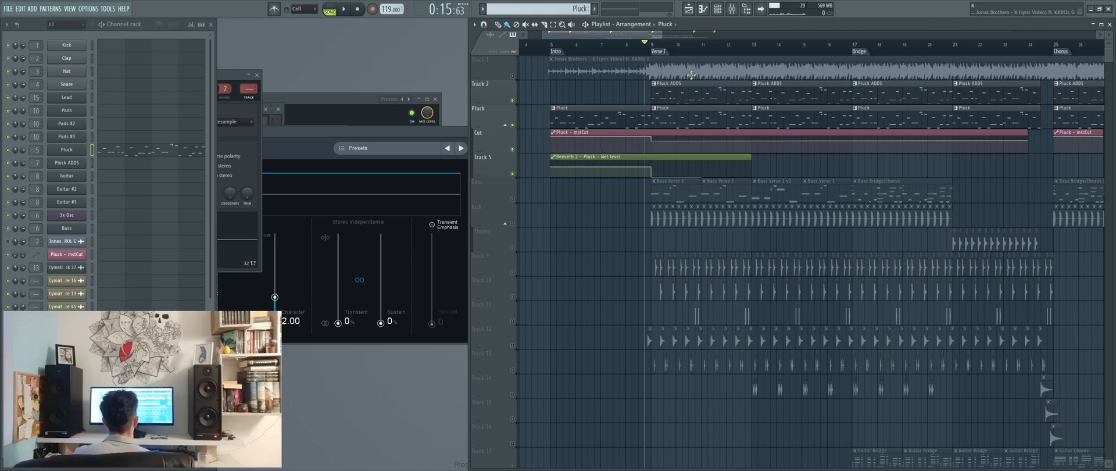
{"action": "scroll", "coordinate": [691, 74], "scroll_direction": "right", "scroll_amount": 2}
{"action": "left_click", "coordinate": [623, 115]}
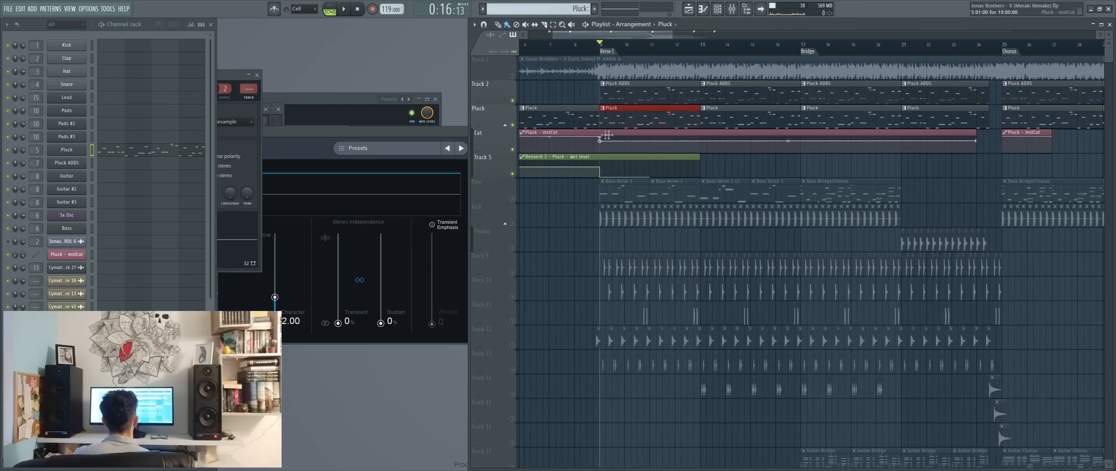
{"action": "left_click", "coordinate": [625, 96]}
{"action": "double_click", "coordinate": [630, 89]}
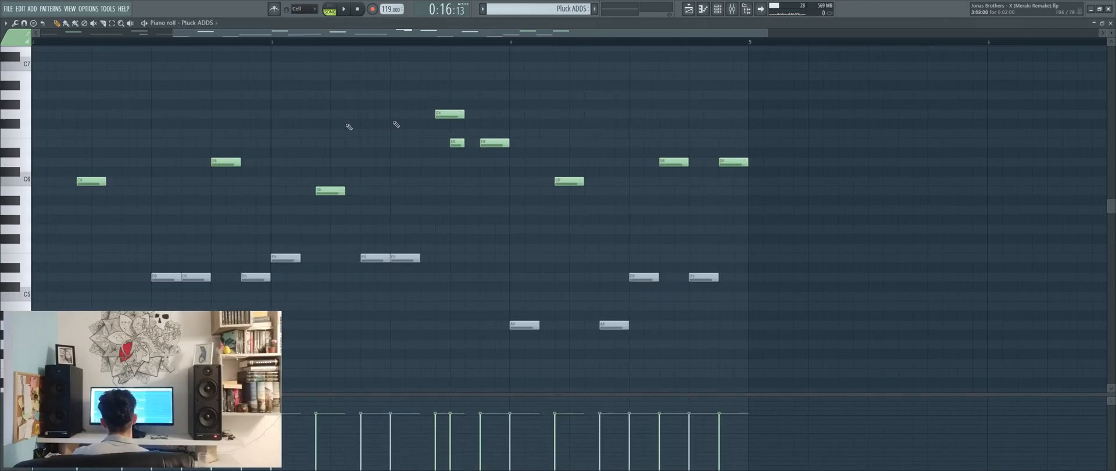
Step: Examine the Pluck ADDS notes from the pattern's beginning and play them alone in pattern mode
{"action": "scroll", "coordinate": [541, 122], "scroll_direction": "left", "scroll_amount": 3}
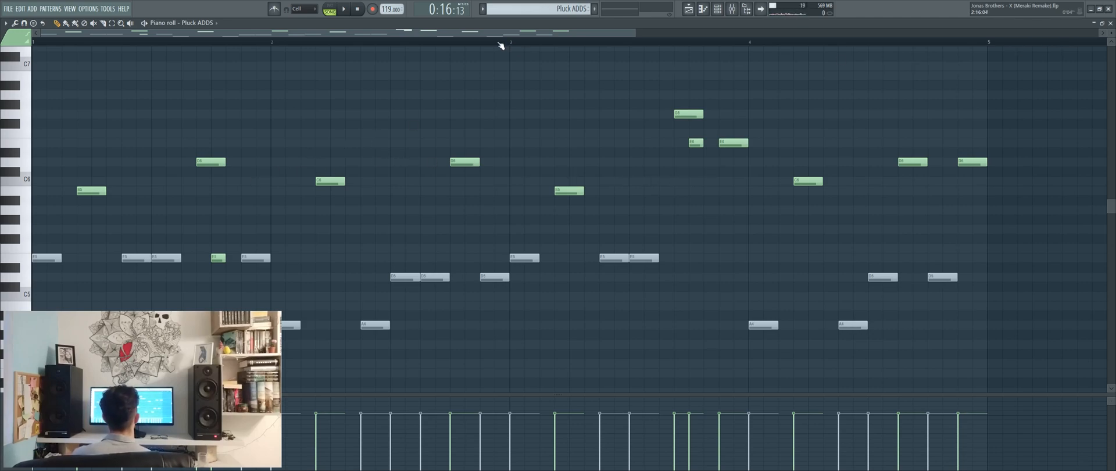
{"action": "left_click", "coordinate": [331, 8]}
{"action": "key", "text": "space"}
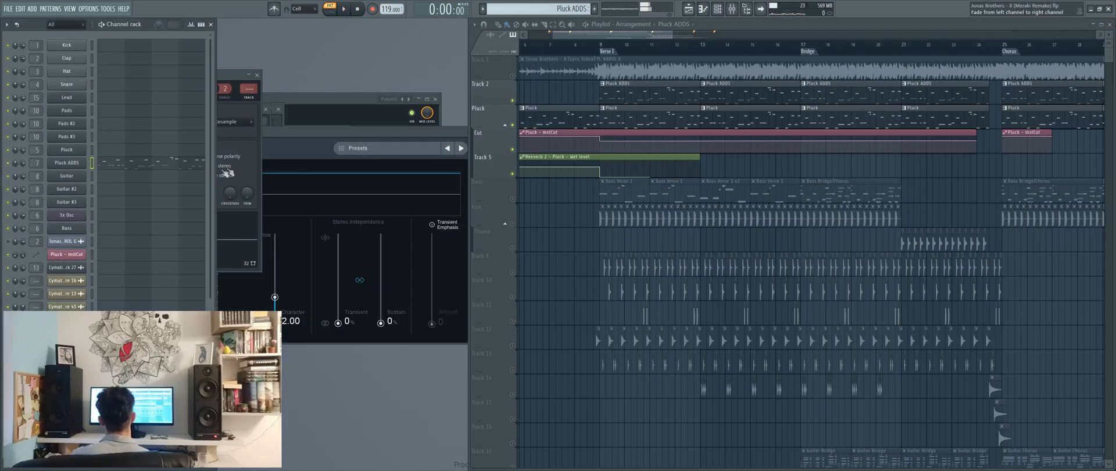
Step: Open the Pluck ADDS channel's Nexus instrument, look over its plucked presets in the library, and close the plugin
{"action": "left_click", "coordinate": [75, 165]}
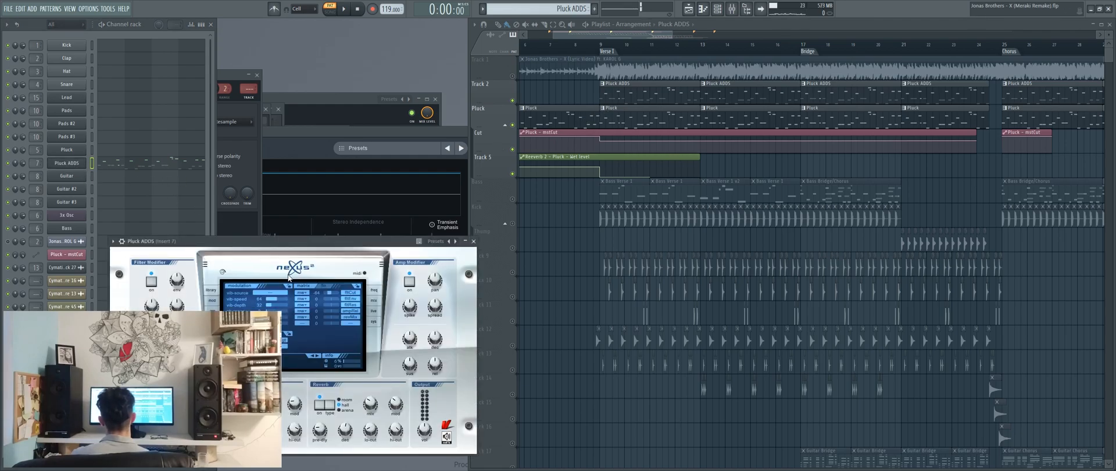
{"action": "left_click", "coordinate": [211, 289]}
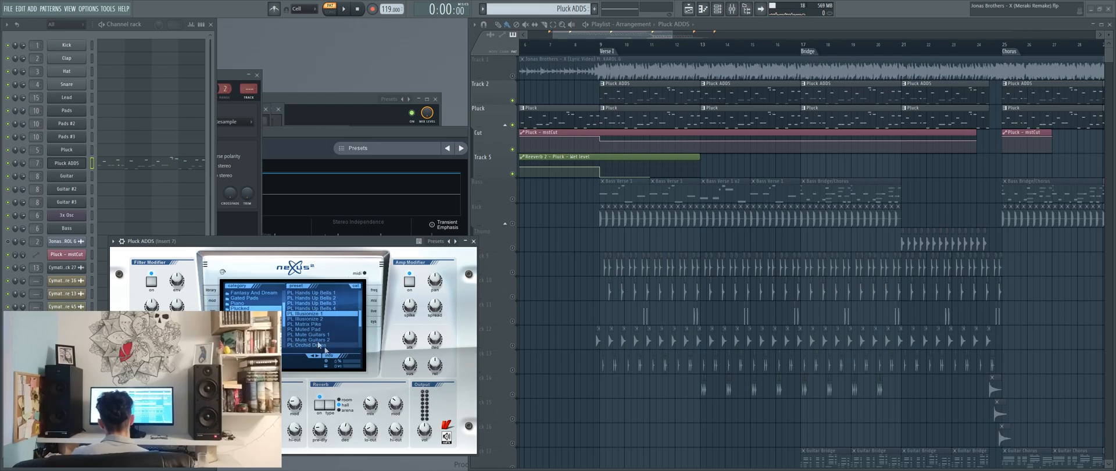
{"action": "left_click", "coordinate": [473, 240]}
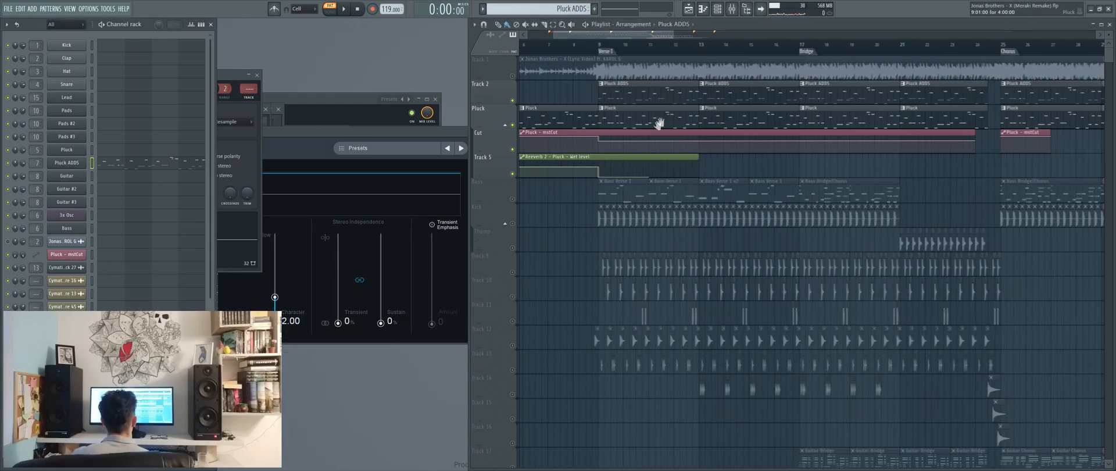
Step: Play both pluck tracks together from Verse 1 in the arrangement
{"action": "scroll", "coordinate": [789, 58], "scroll_direction": "right", "scroll_amount": 2}
{"action": "left_click", "coordinate": [569, 44]}
{"action": "key", "text": "space"}
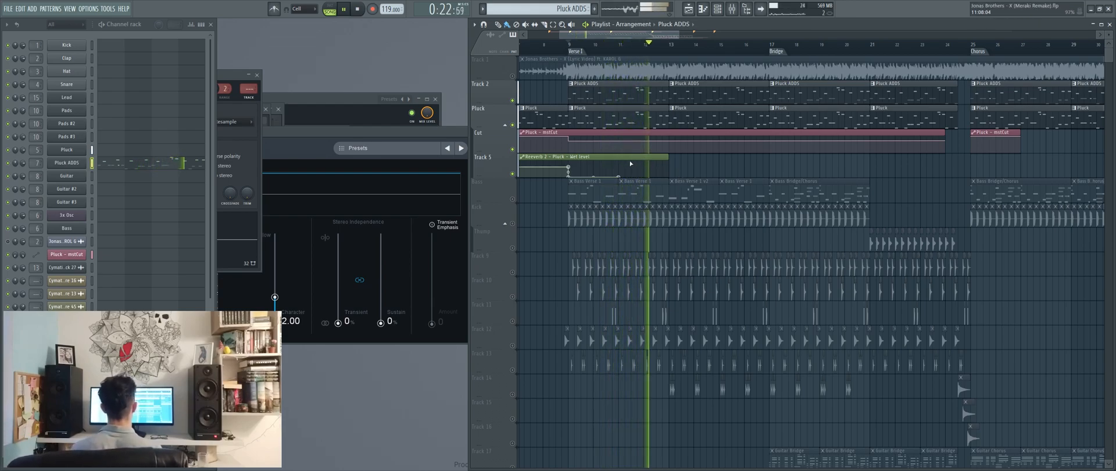
{"action": "key", "text": "space"}
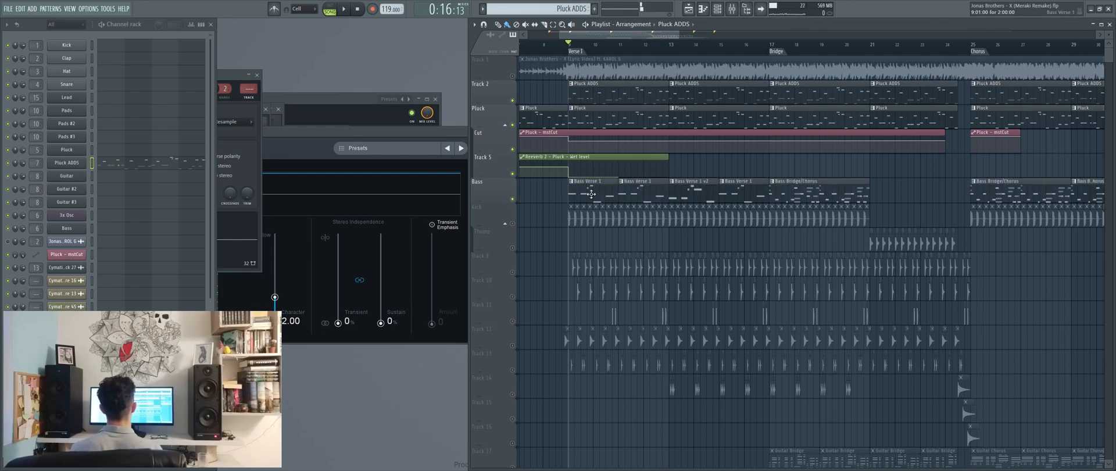
Step: Isolate the Bass track, open its Bass Verse 1 pattern in the piano roll, and play it
{"action": "right_click", "coordinate": [513, 200]}
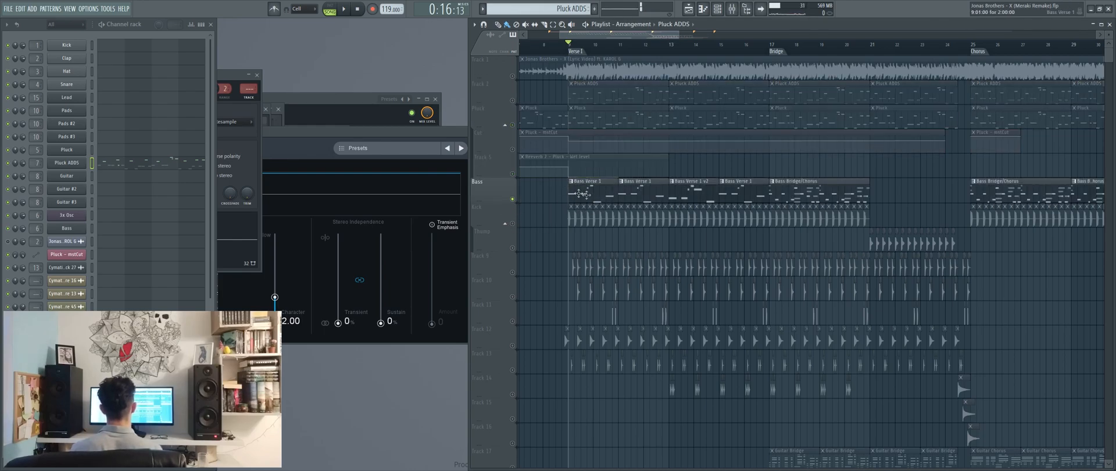
{"action": "double_click", "coordinate": [595, 198]}
{"action": "key", "text": "space"}
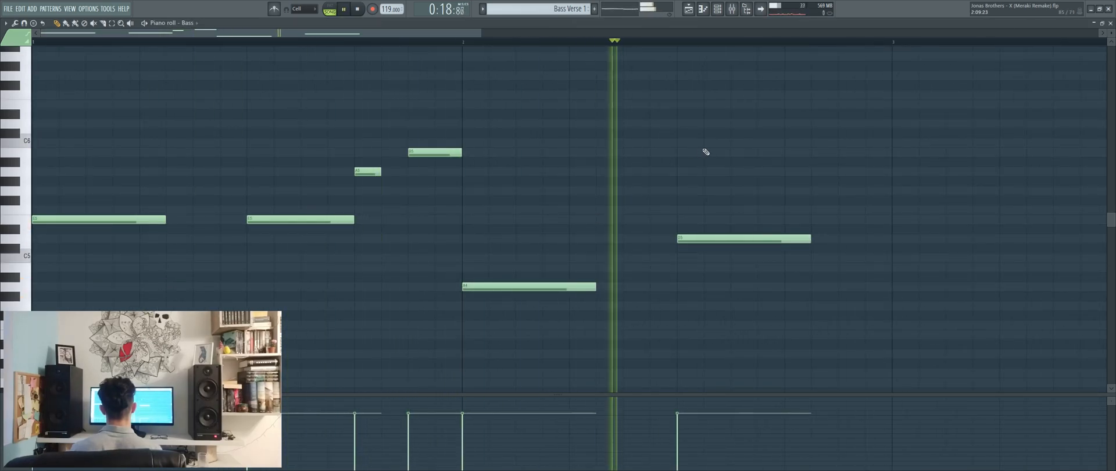
{"action": "key", "text": "space"}
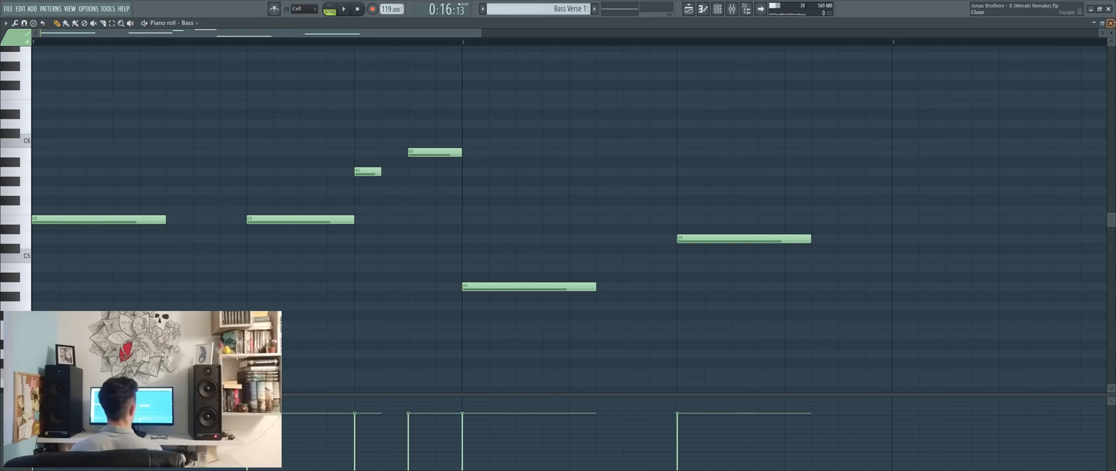
{"action": "left_click", "coordinate": [1111, 23]}
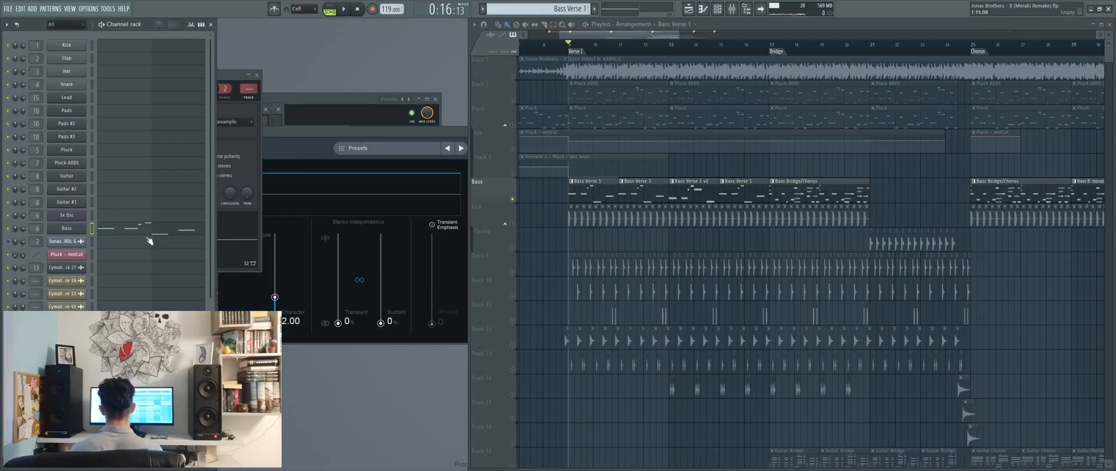
Step: Open the Bass channel's Nexus instrument and place its window clear of the channel rack
{"action": "left_click", "coordinate": [84, 232]}
{"action": "left_click_drag", "start_coordinate": [221, 173], "coordinate": [353, 165]}
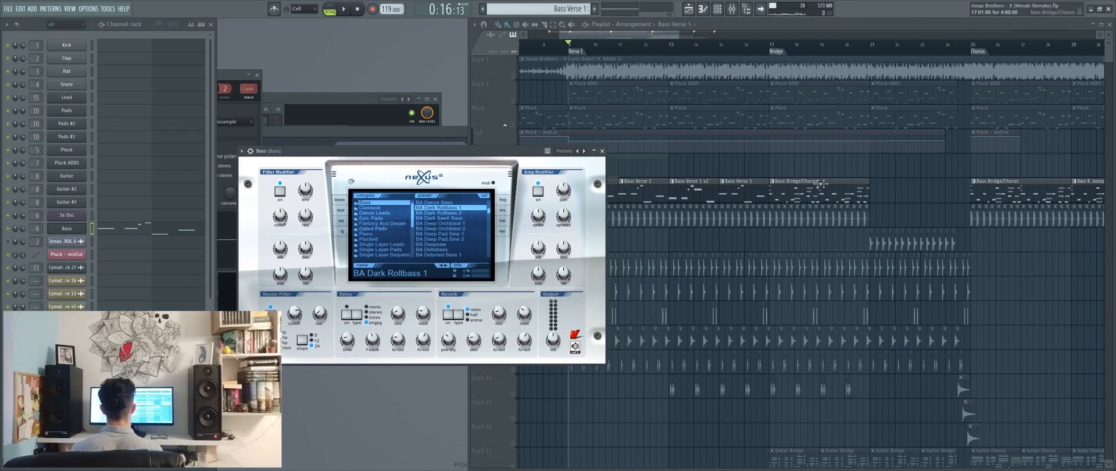
Step: Look over the full arrangement, temporarily marking the range from Intro to Chorus, and return to the Bass track
{"action": "scroll", "coordinate": [817, 182], "scroll_direction": "down", "scroll_amount": 2}
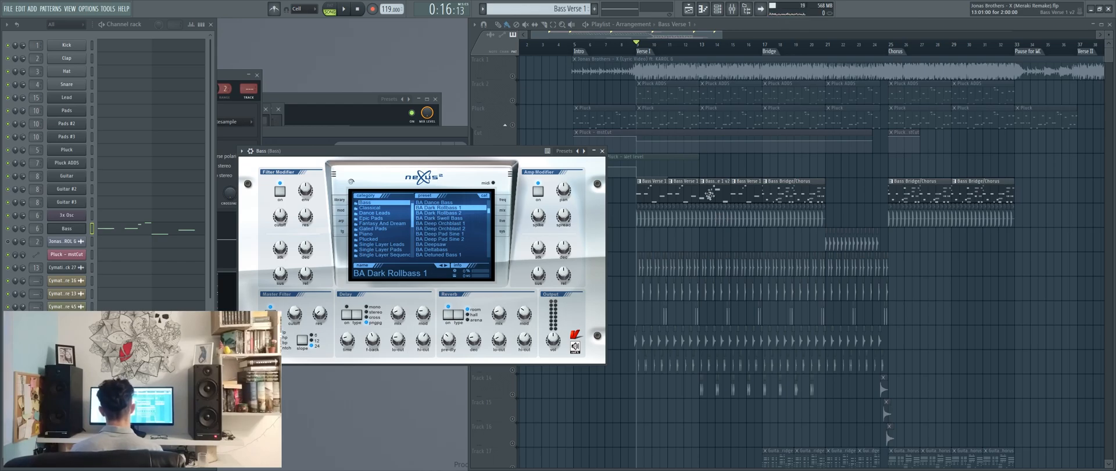
{"action": "left_click_drag", "start_coordinate": [890, 199], "coordinate": [765, 209]}
{"action": "scroll", "coordinate": [754, 237], "scroll_direction": "down", "scroll_amount": 1}
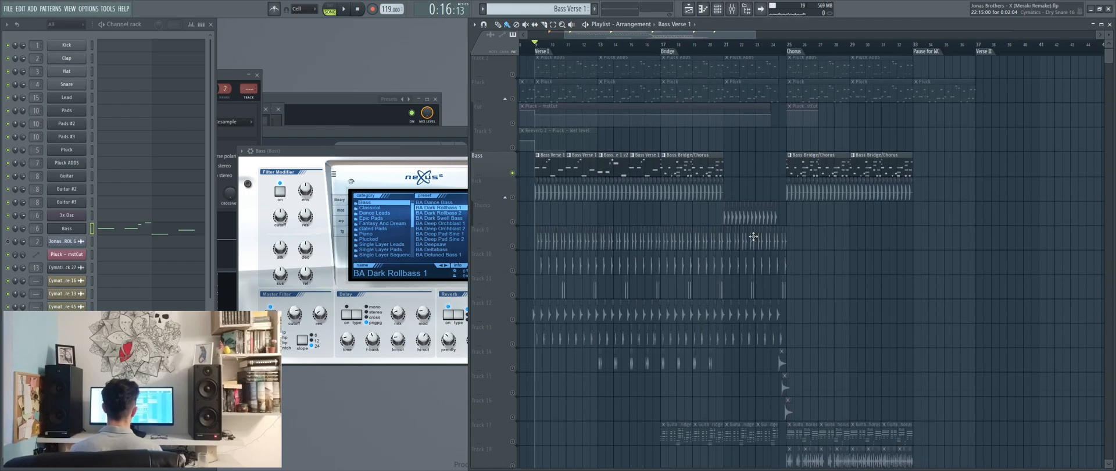
{"action": "scroll", "coordinate": [756, 238], "scroll_direction": "down", "scroll_amount": 3}
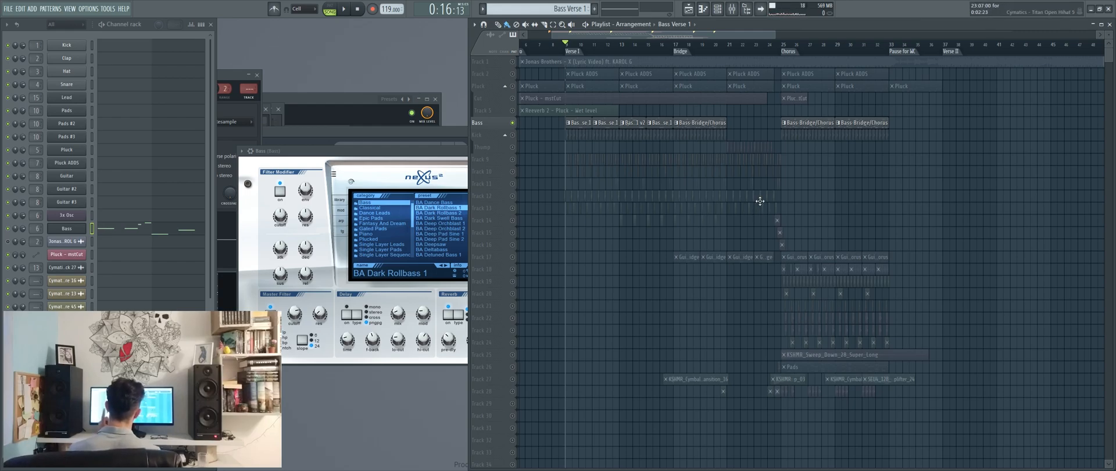
{"action": "scroll", "coordinate": [804, 177], "scroll_direction": "up", "scroll_amount": 2}
{"action": "left_click_drag", "start_coordinate": [541, 81], "coordinate": [560, 92]}
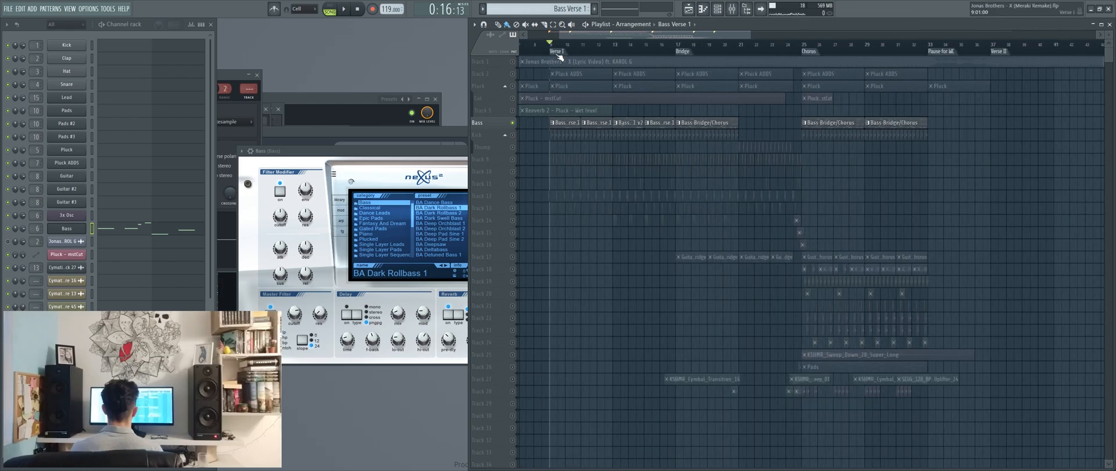
{"action": "left_click_drag", "start_coordinate": [559, 57], "coordinate": [595, 85]}
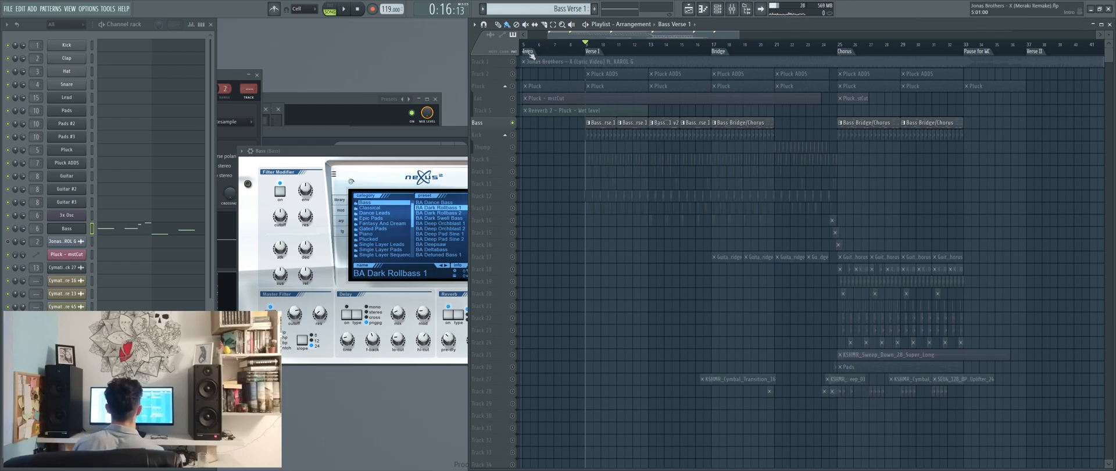
{"action": "left_click_drag", "start_coordinate": [527, 49], "coordinate": [837, 49]}
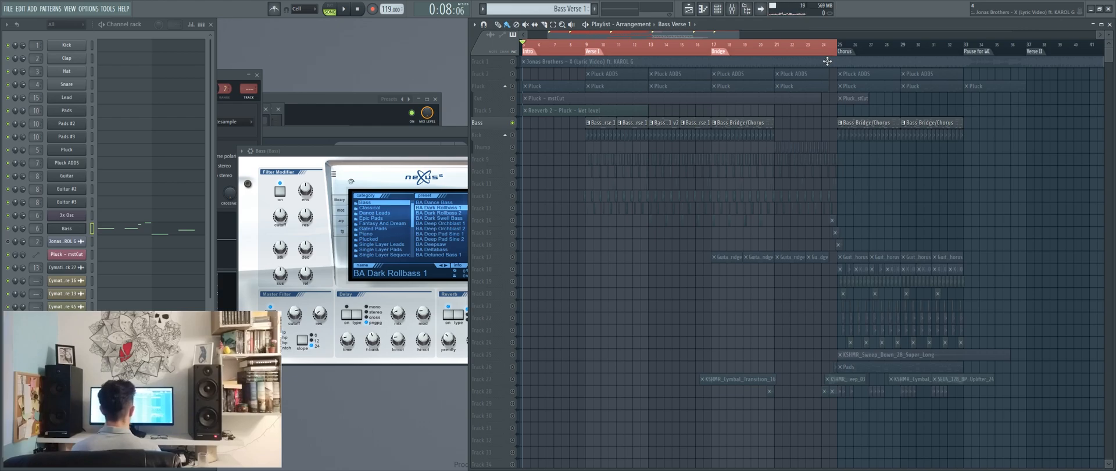
{"action": "left_click", "coordinate": [843, 49]}
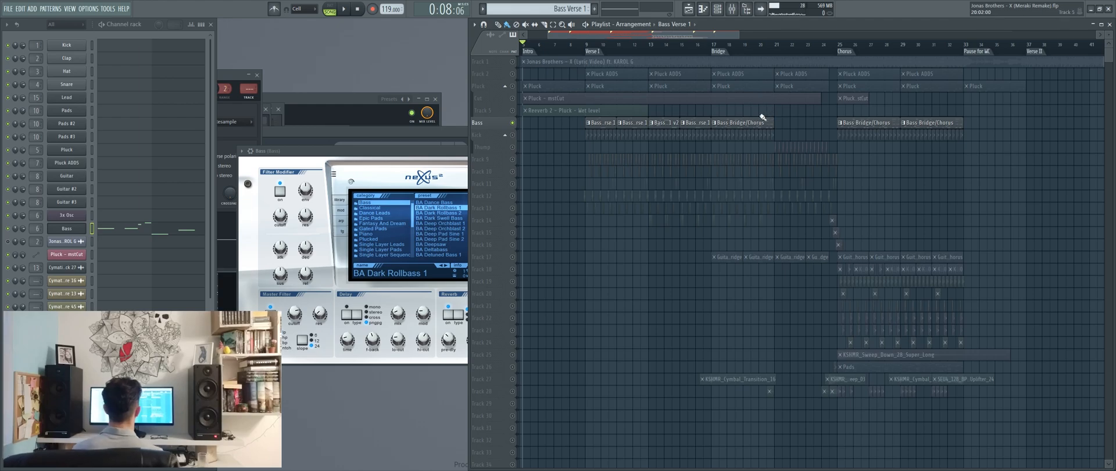
{"action": "scroll", "coordinate": [639, 197], "scroll_direction": "up", "scroll_amount": 5}
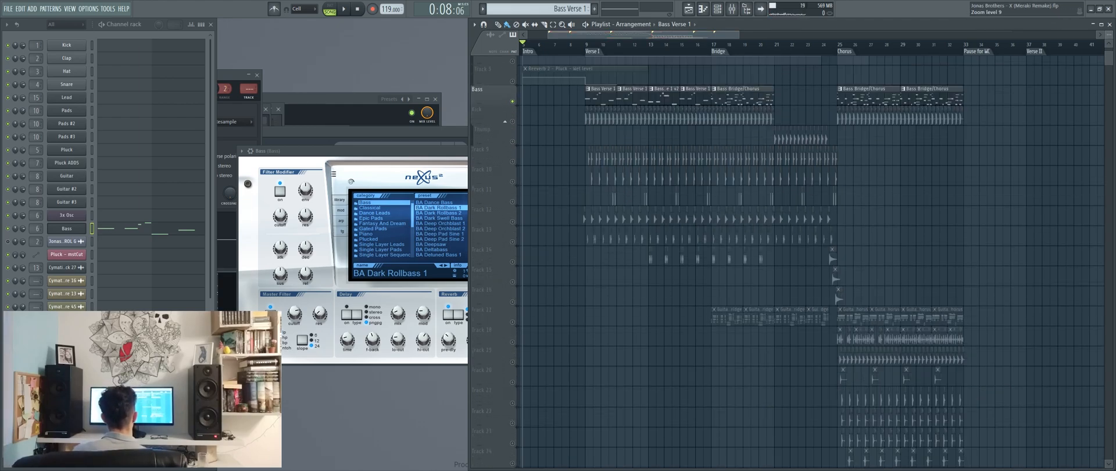
{"action": "scroll", "coordinate": [605, 165], "scroll_direction": "up", "scroll_amount": 2}
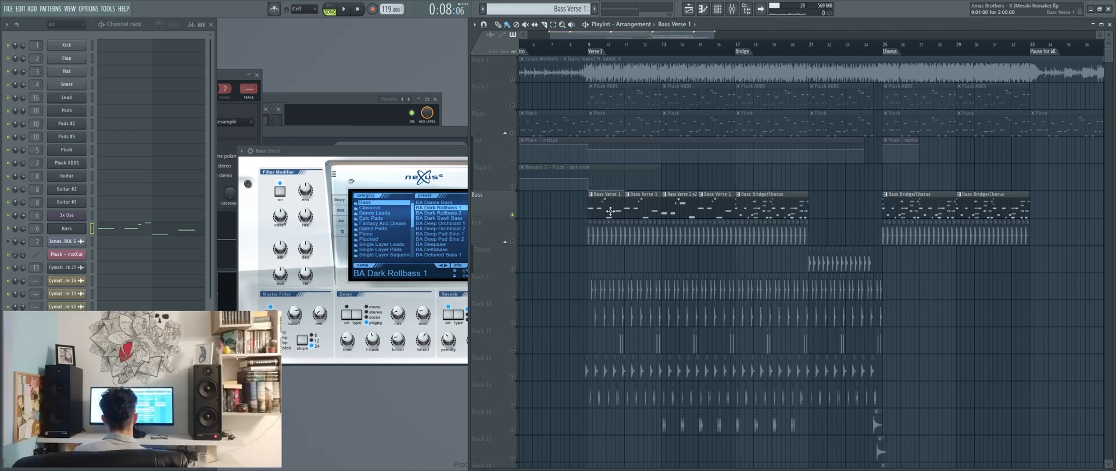
Step: Vary the bass Nexus filter cutoff while playing Bass Verse 1 in pattern mode, and close the plugin
{"action": "left_click", "coordinate": [377, 168]}
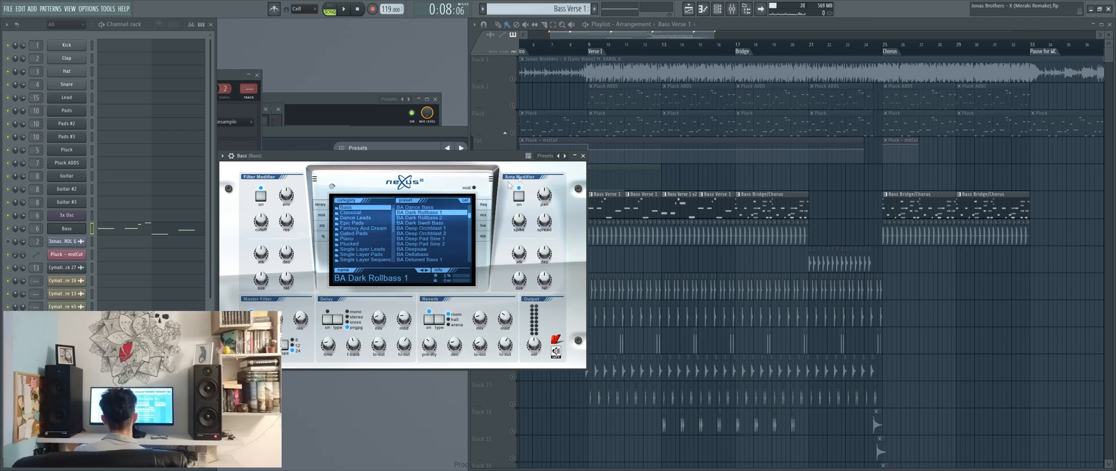
{"action": "mouse_move", "coordinate": [275, 320]}
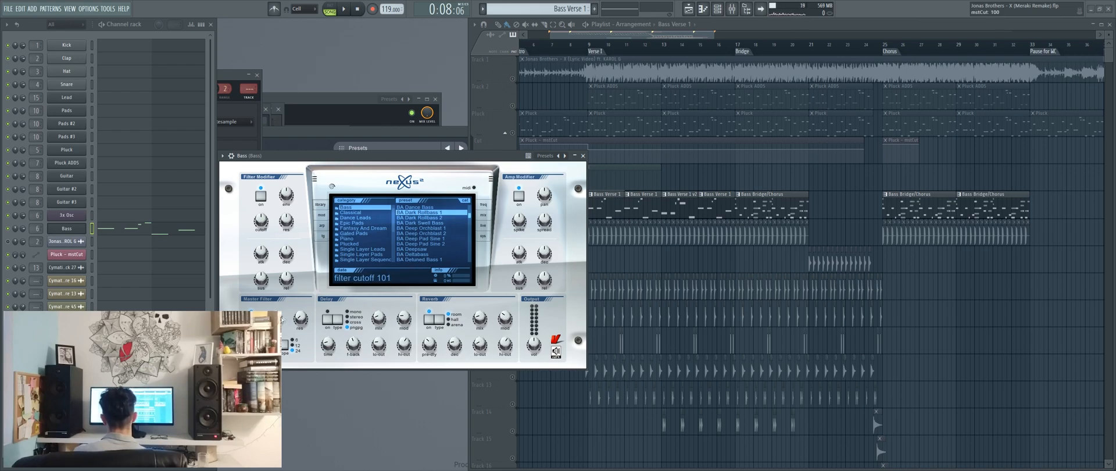
{"action": "key", "text": "l"}
{"action": "key", "text": "space"}
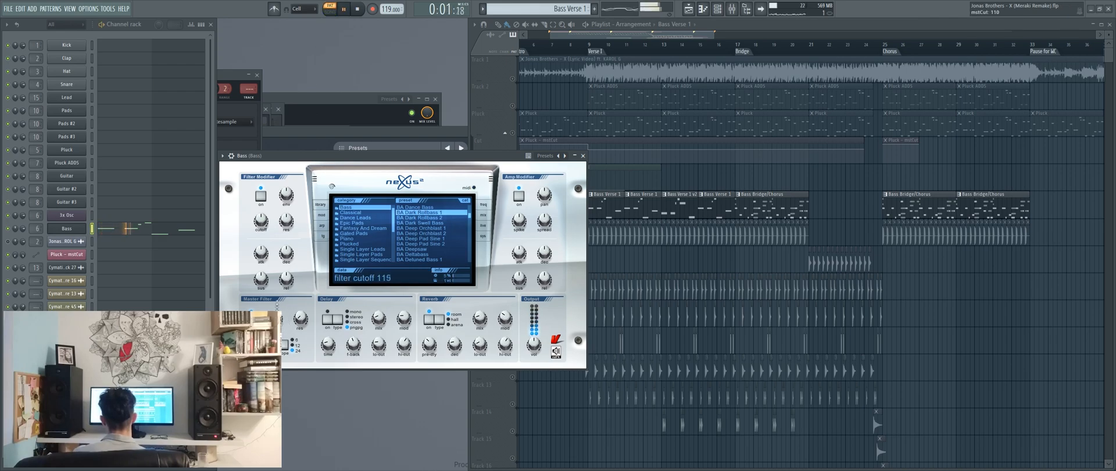
{"action": "left_click_drag", "start_coordinate": [275, 319], "coordinate": [275, 337]}
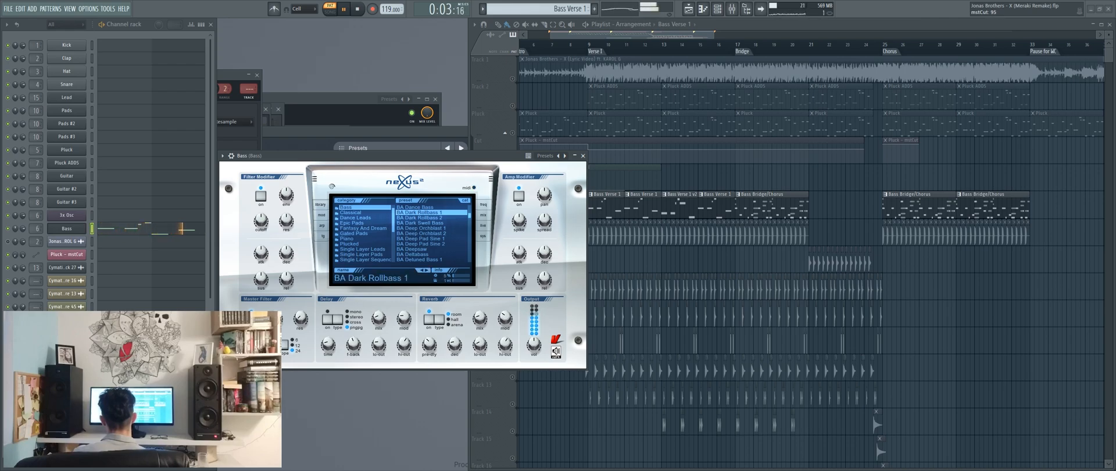
{"action": "key", "text": "space"}
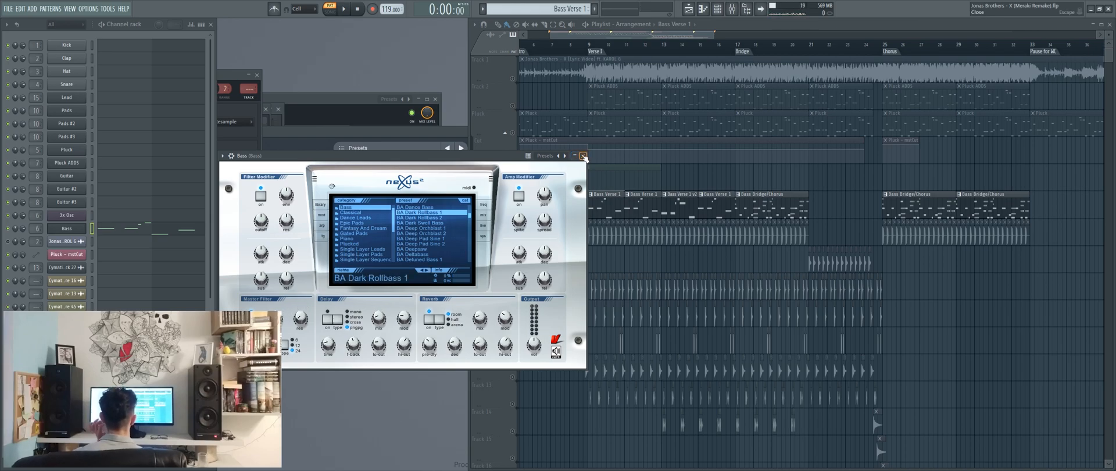
{"action": "left_click", "coordinate": [583, 155]}
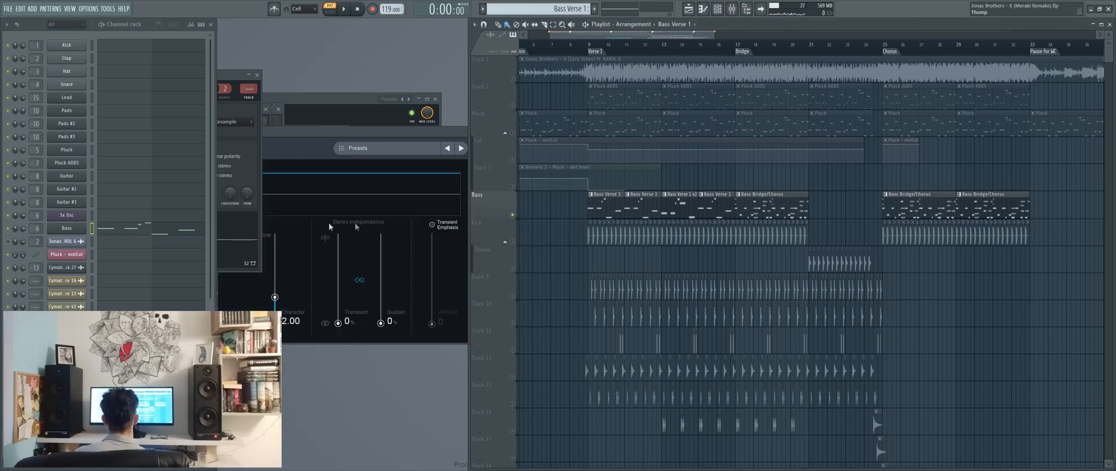
Step: Set the song playhead back to Verse 1 and open the Bass Verse 1 notes in the piano roll
{"action": "scroll", "coordinate": [576, 273], "scroll_direction": "right", "scroll_amount": 3}
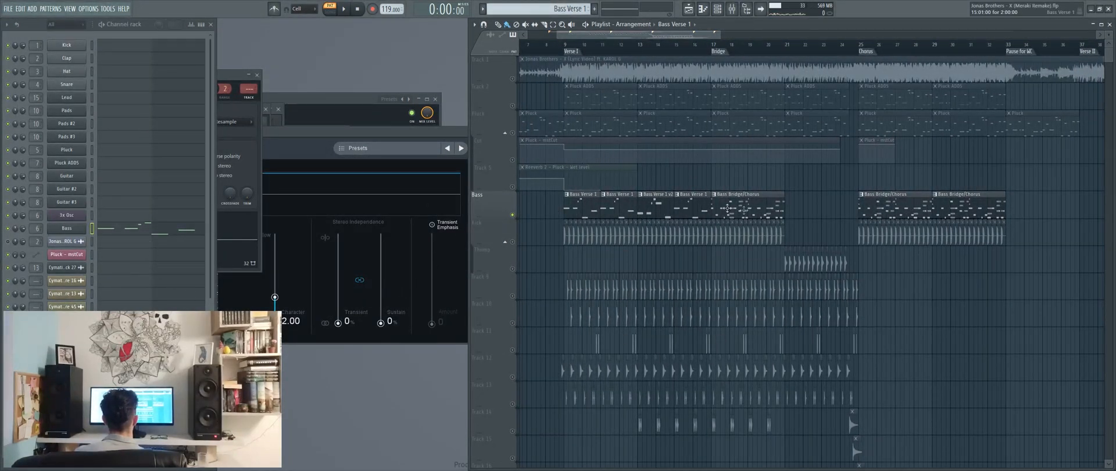
{"action": "scroll", "coordinate": [653, 242], "scroll_direction": "left", "scroll_amount": 6}
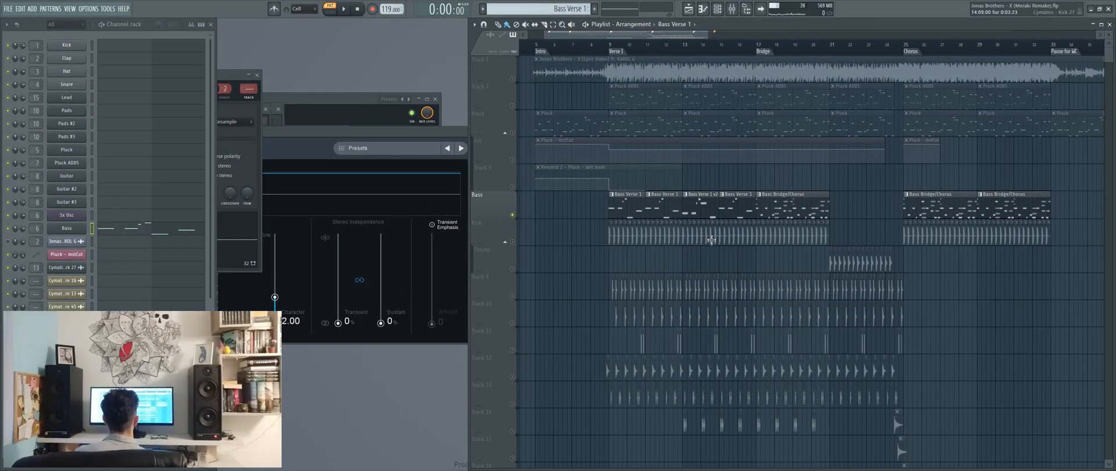
{"action": "scroll", "coordinate": [639, 202], "scroll_direction": "up", "scroll_amount": 3}
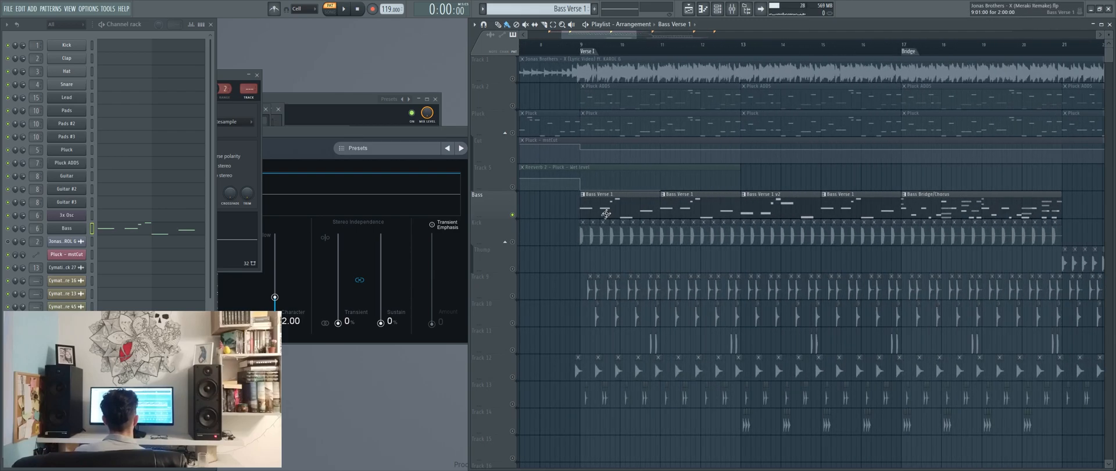
{"action": "left_click", "coordinate": [588, 50]}
{"action": "left_click", "coordinate": [147, 229]}
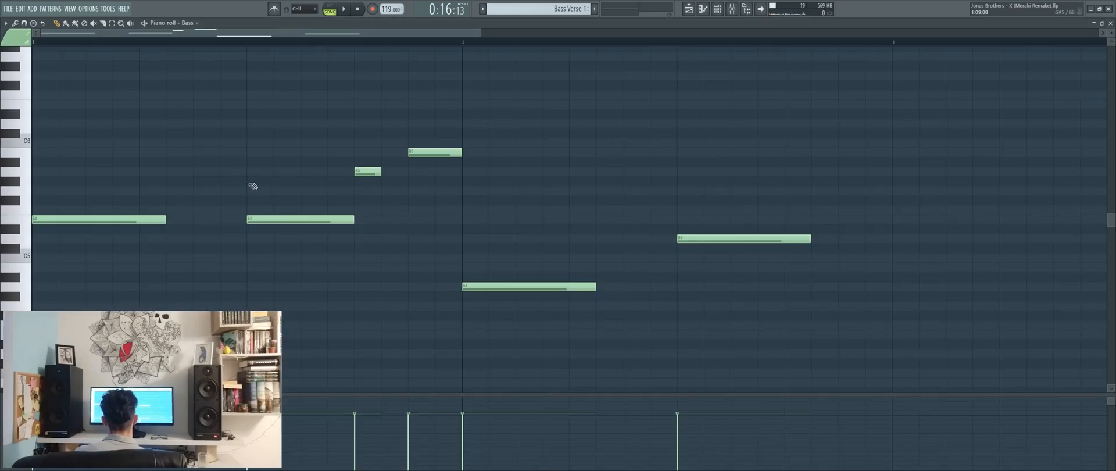
{"action": "scroll", "coordinate": [247, 294], "scroll_direction": "up", "scroll_amount": 3}
{"action": "scroll", "coordinate": [268, 277], "scroll_direction": "down", "scroll_amount": 3}
{"action": "scroll", "coordinate": [211, 257], "scroll_direction": "down", "scroll_amount": 2}
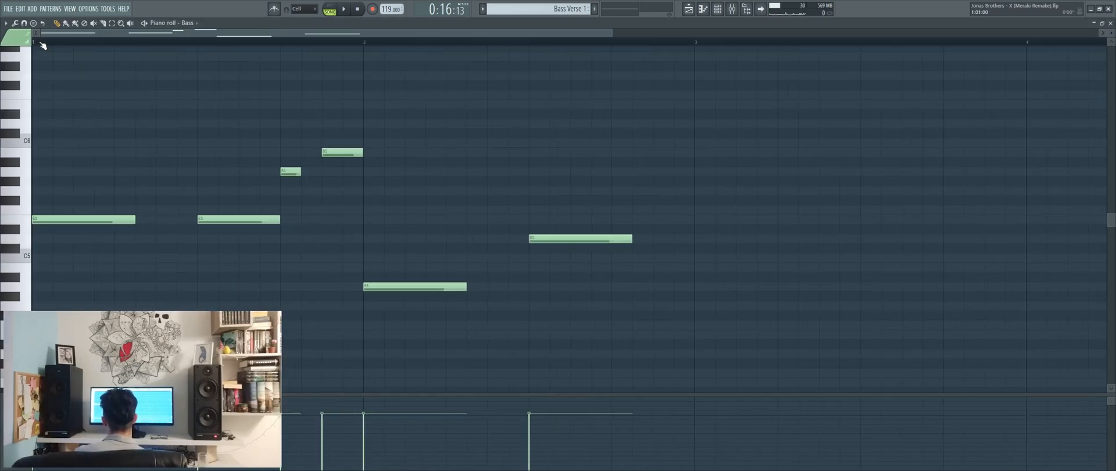
Step: Select the first Bass Verse 1 note and open the Kickstart effect on the Bass mixer track
{"action": "left_click", "coordinate": [48, 221]}
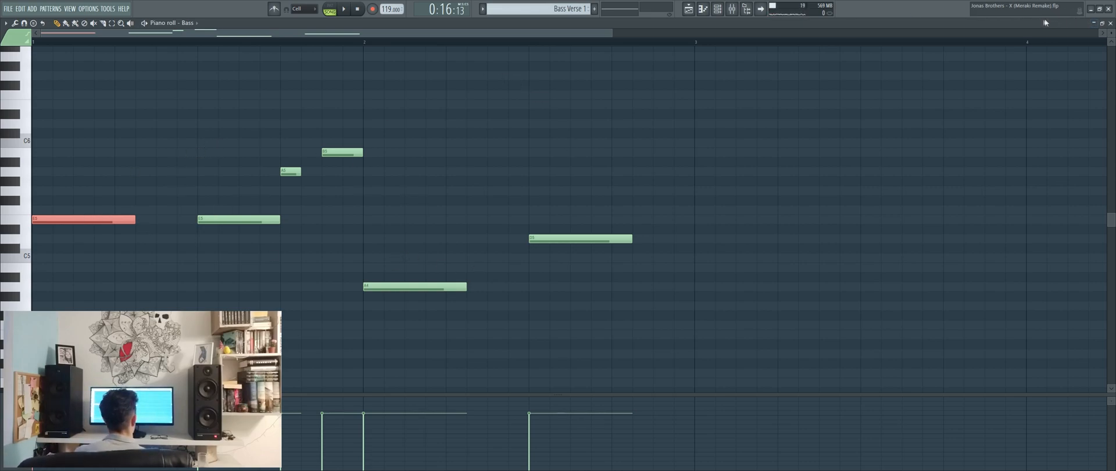
{"action": "left_click", "coordinate": [733, 9]}
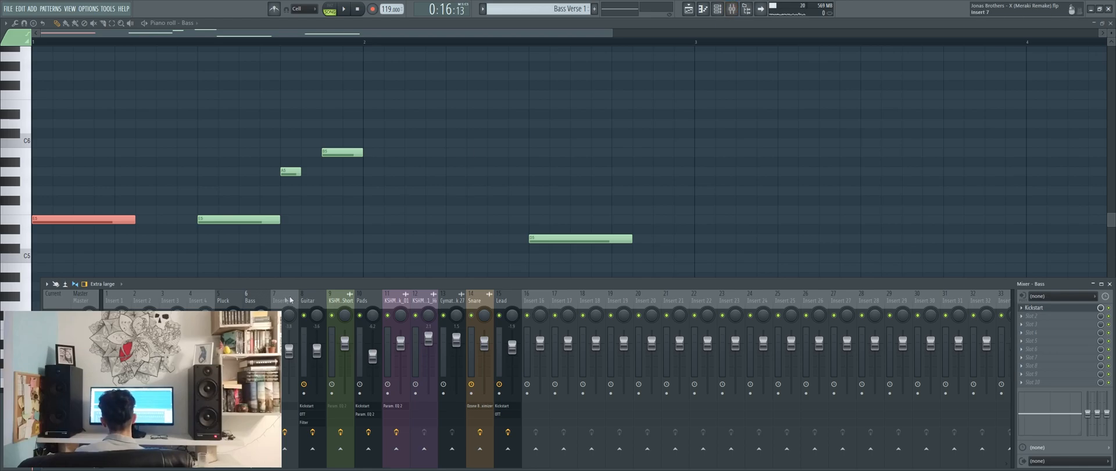
{"action": "left_click", "coordinate": [1057, 308]}
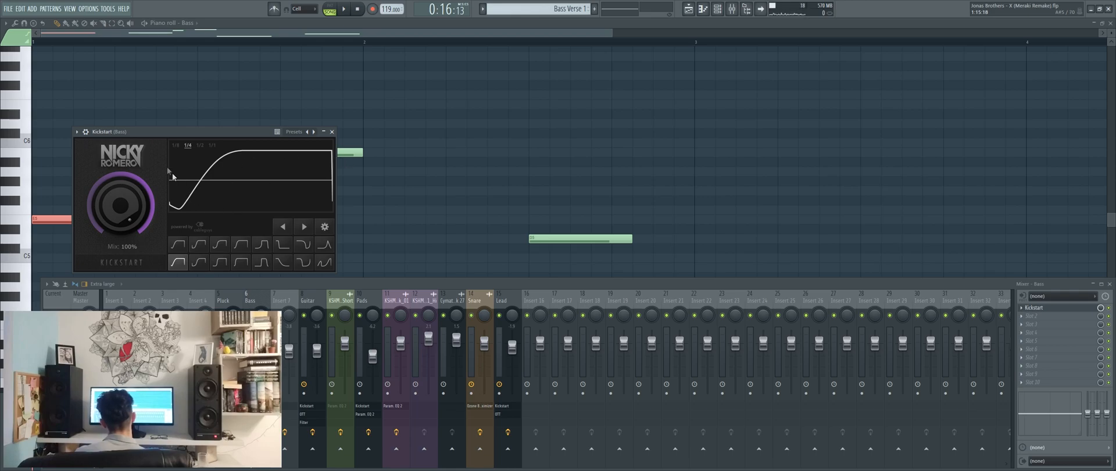
Step: Play and stop the bass pattern with the Kickstart curve in view, and close the plugin
{"action": "left_click", "coordinate": [196, 96]}
{"action": "key", "text": "space"}
{"action": "key", "text": "space"}
{"action": "key", "text": "space"}
{"action": "key", "text": "space"}
{"action": "left_click", "coordinate": [732, 8]}
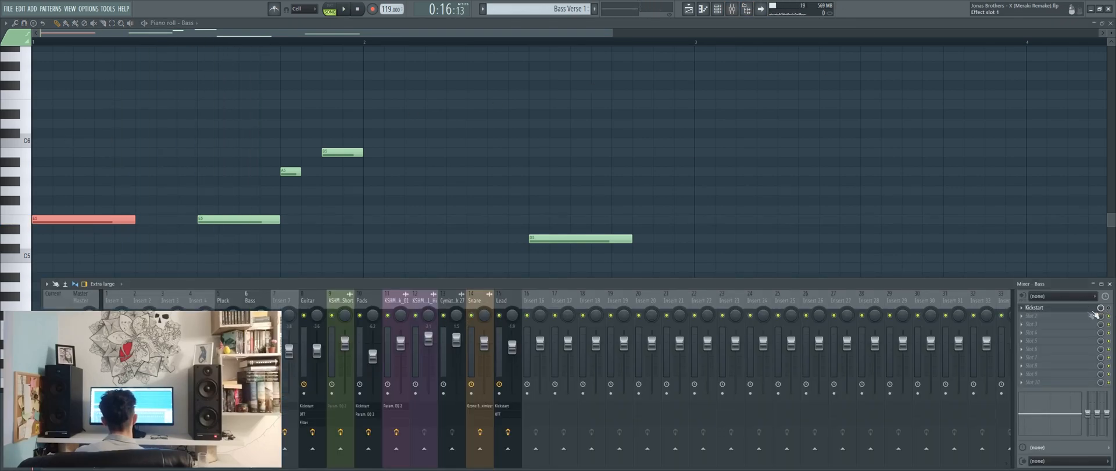
Step: Audition the start of the bass pattern two more times, and briefly reopen Kickstart to examine its volume curve
{"action": "key", "text": "space"}
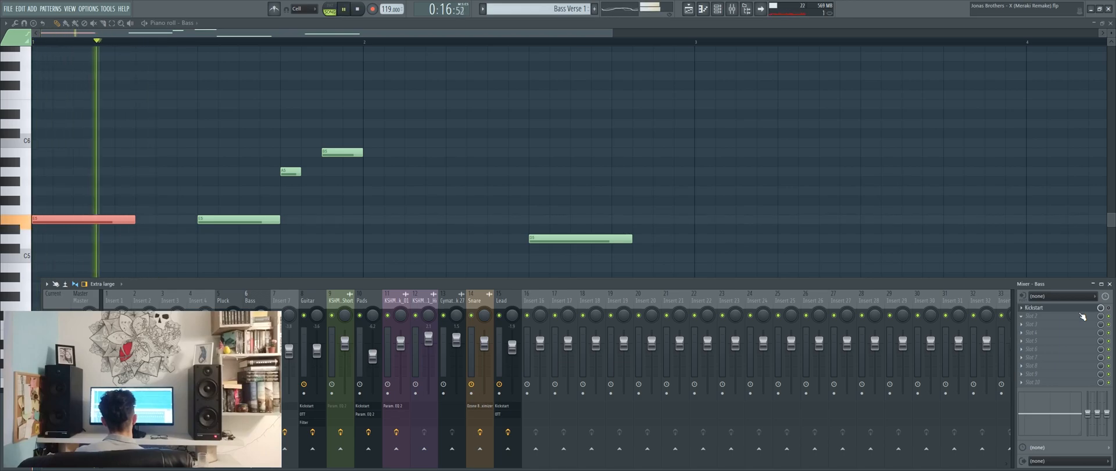
{"action": "key", "text": "space"}
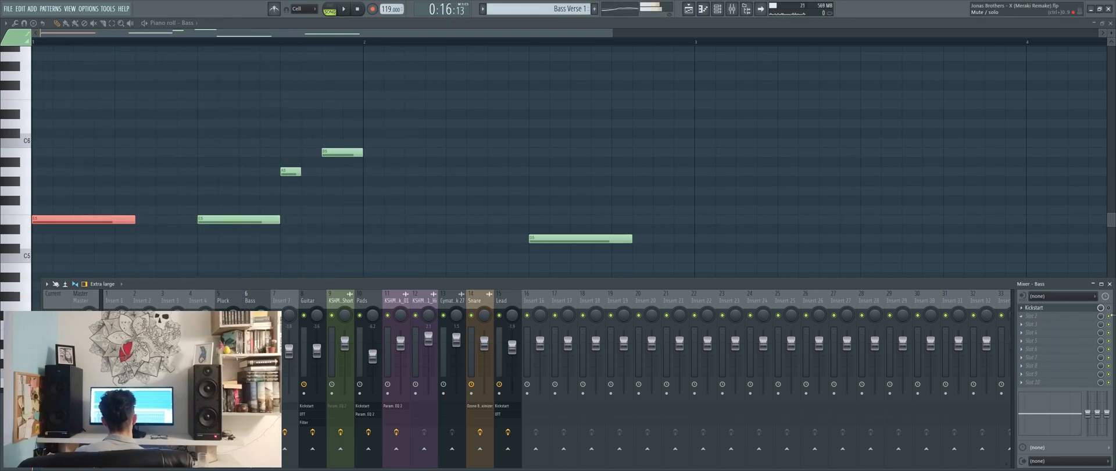
{"action": "key", "text": "space"}
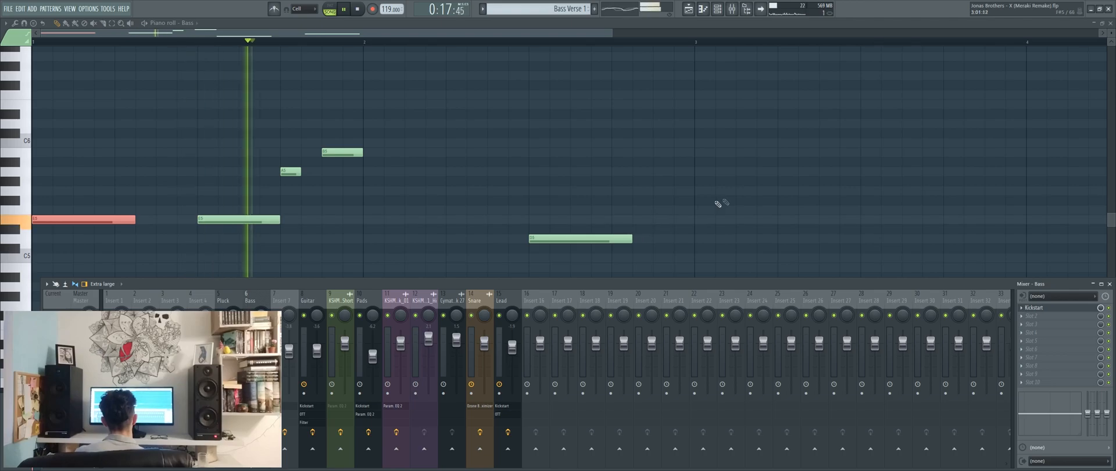
{"action": "key", "text": "space"}
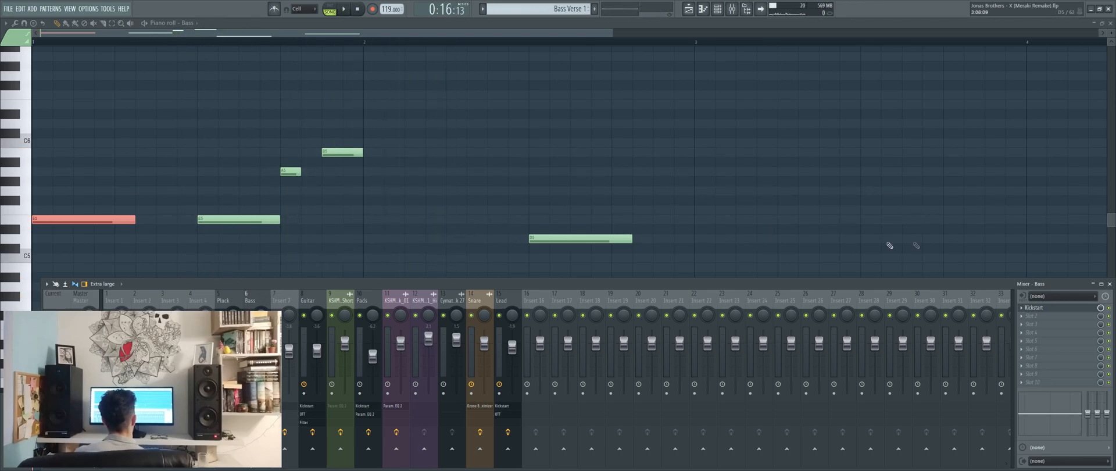
{"action": "left_click", "coordinate": [1074, 308]}
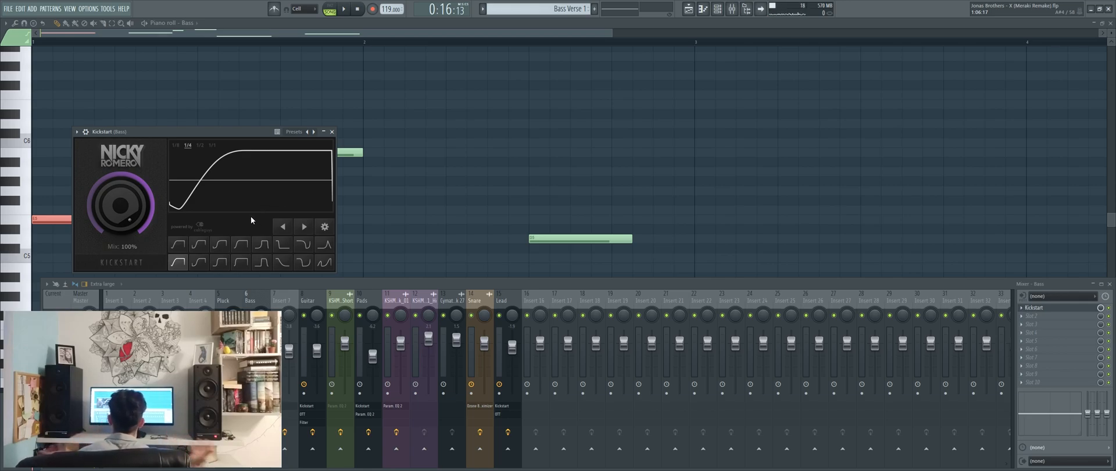
{"action": "left_click", "coordinate": [332, 132]}
Step: Return to the playlist and open the Cymatics - Kick 27 sample settings from its clip
{"action": "key", "text": "F9"}
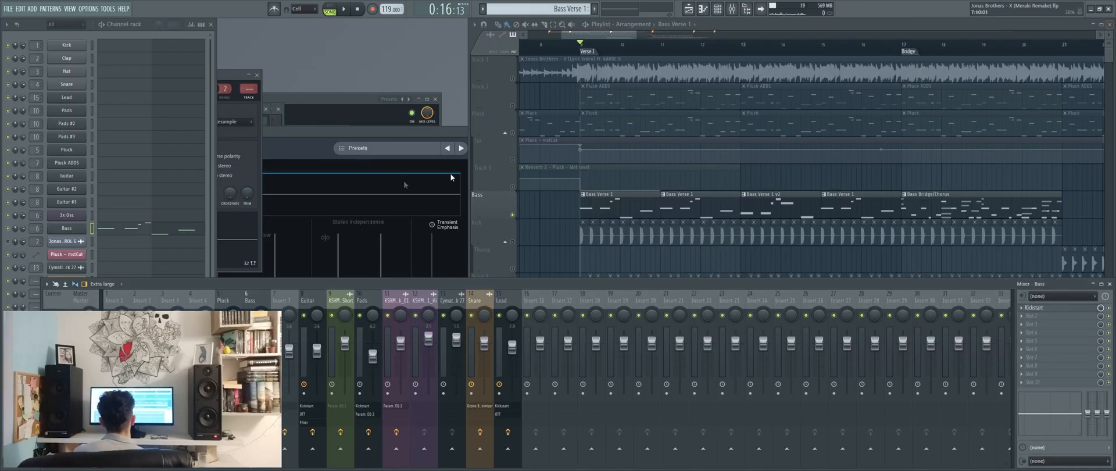
{"action": "left_click_drag", "start_coordinate": [595, 214], "coordinate": [566, 200]}
{"action": "double_click", "coordinate": [566, 200]}
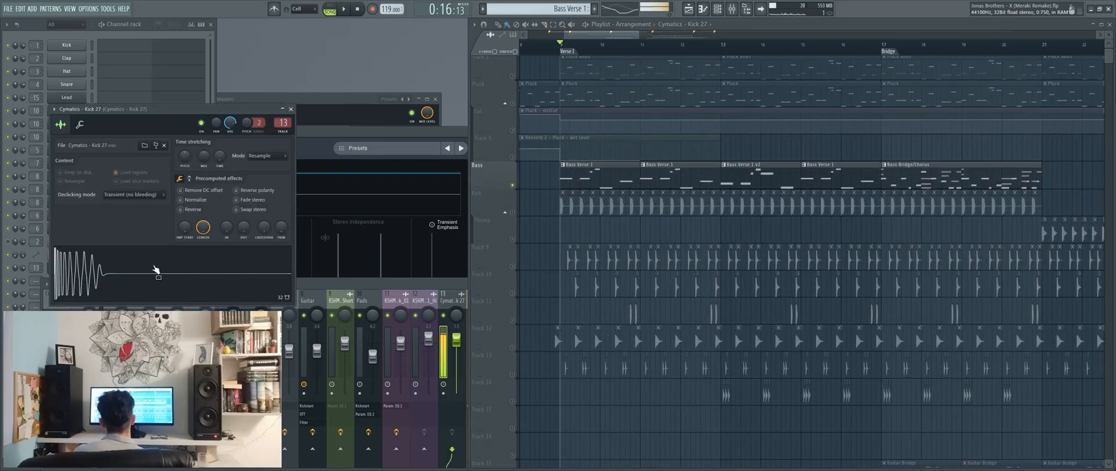
Step: Unmute the Kick track and play it with the bass from Verse 1, briefly viewing the Bass Verse 1 notes
{"action": "left_click", "coordinate": [512, 213]}
{"action": "key", "text": "space"}
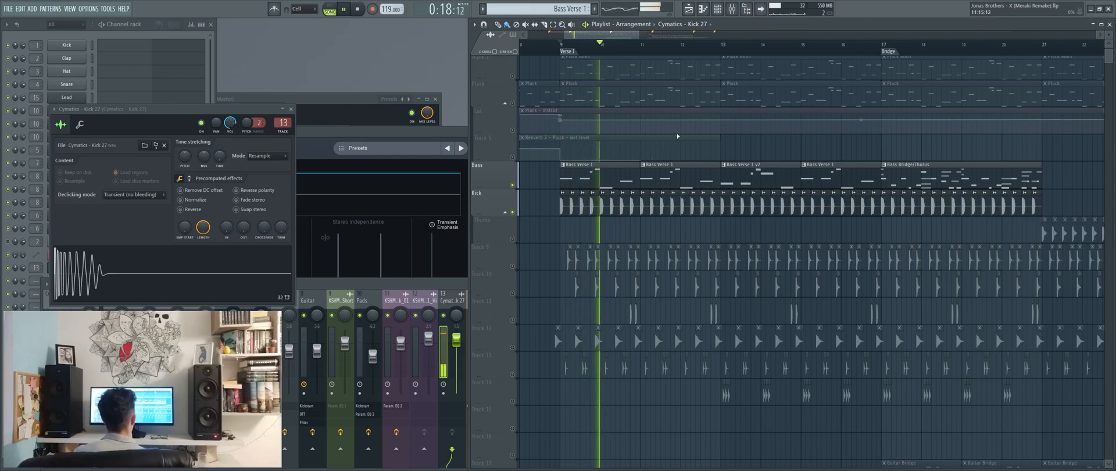
{"action": "left_click", "coordinate": [659, 164]}
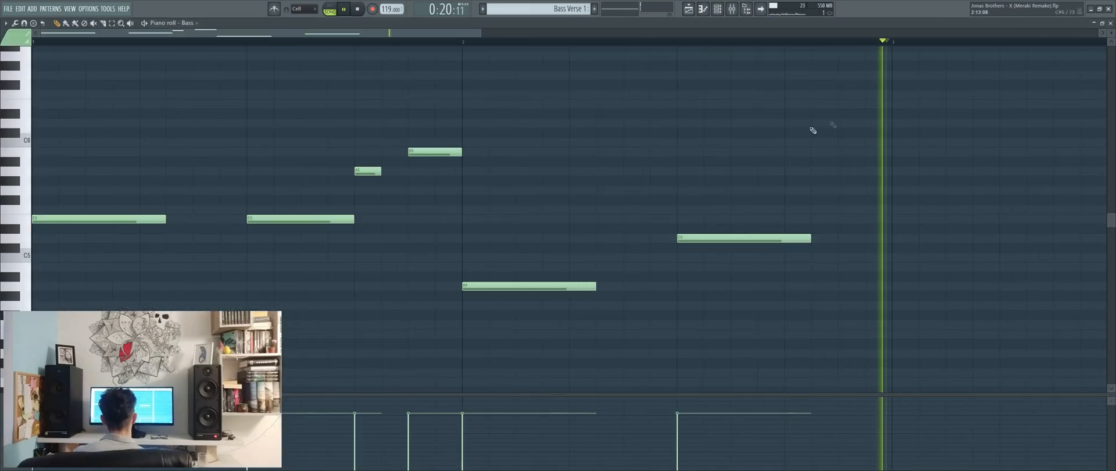
{"action": "left_click", "coordinate": [1112, 23]}
{"action": "key", "text": "space"}
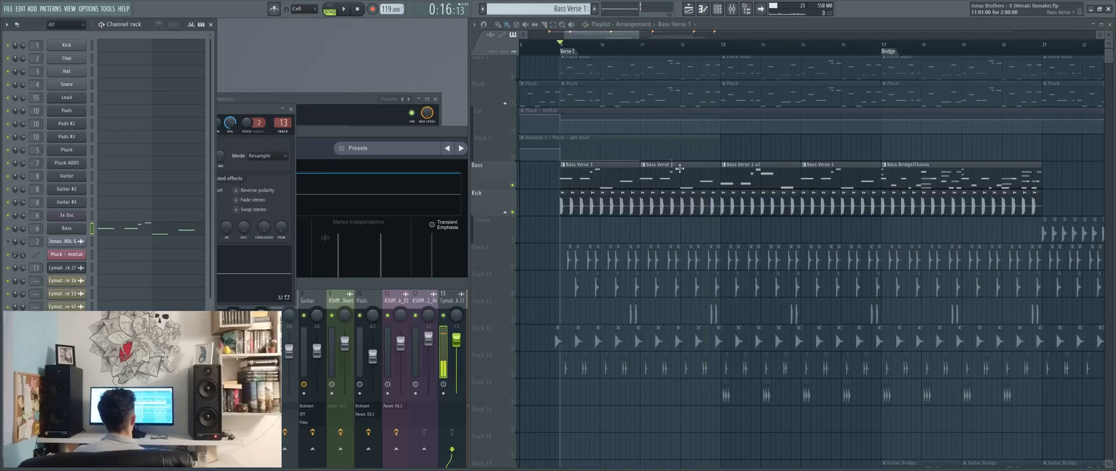
Step: Unmute Track 2, Pluck, Cut and Track 5 and play Verse 1 with the bass and kick
{"action": "scroll", "coordinate": [619, 240], "scroll_direction": "up", "scroll_amount": 1}
{"action": "left_click", "coordinate": [514, 106]}
{"action": "left_click", "coordinate": [514, 133]}
{"action": "left_click", "coordinate": [513, 161]}
{"action": "left_click", "coordinate": [513, 184]}
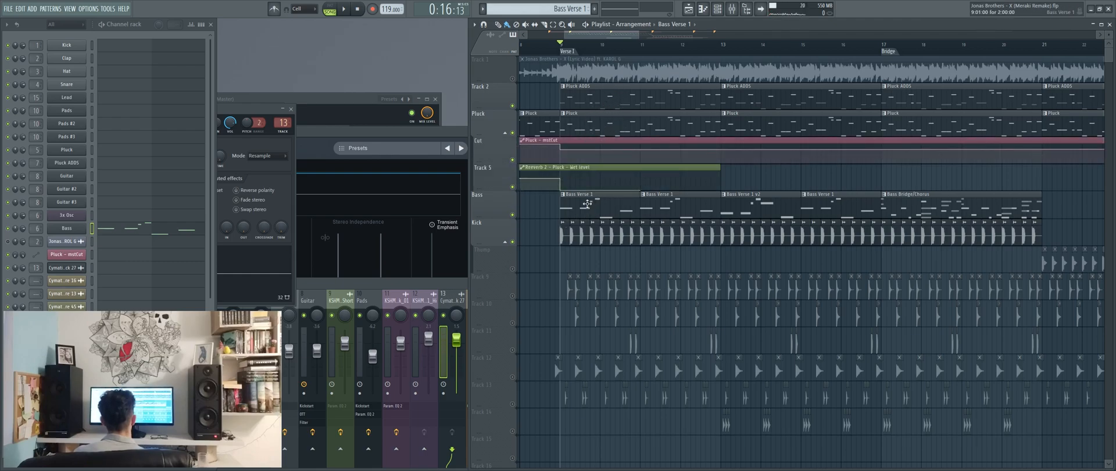
{"action": "key", "text": "space"}
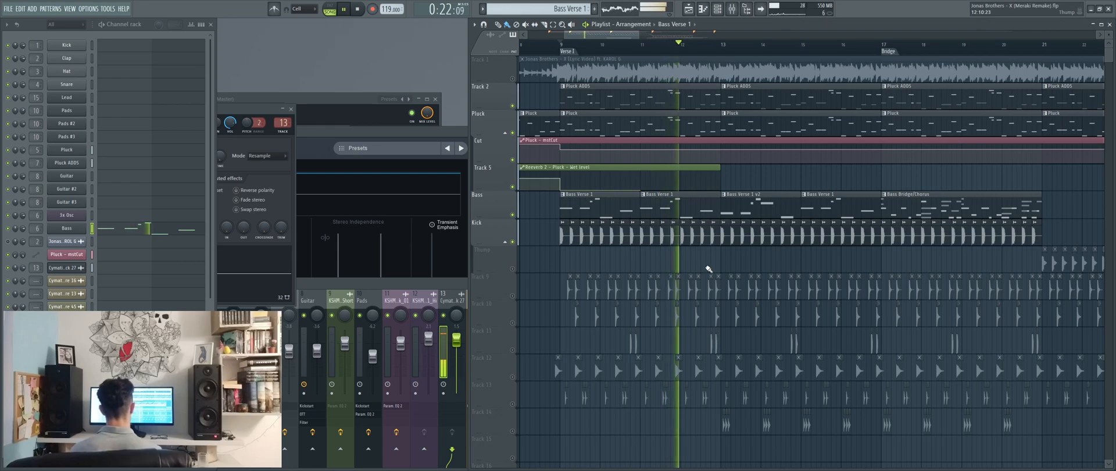
{"action": "key", "text": "space"}
Step: Unmute Track 9 and open the Cymatics - Dry Snare 16 sample settings from its clip
{"action": "scroll", "coordinate": [582, 242], "scroll_direction": "down", "scroll_amount": 2}
{"action": "scroll", "coordinate": [568, 235], "scroll_direction": "up", "scroll_amount": 1}
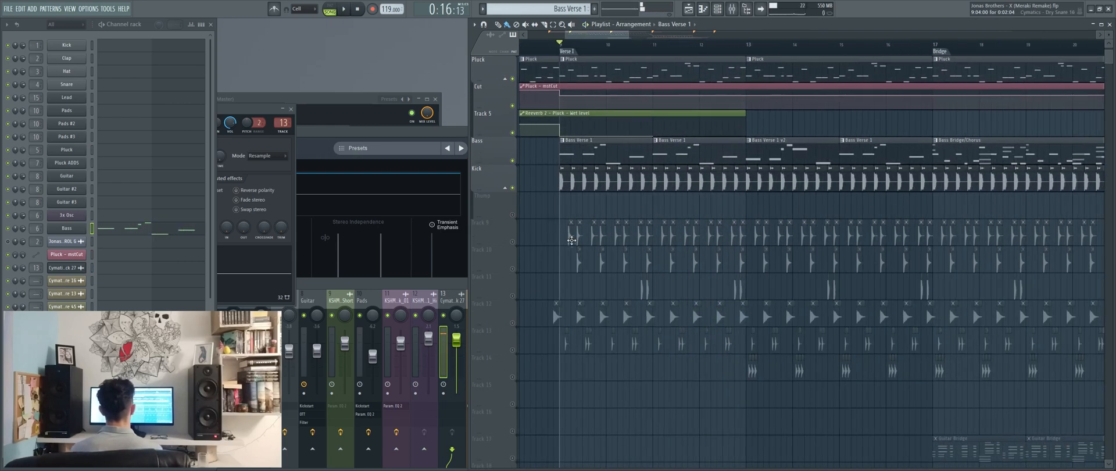
{"action": "scroll", "coordinate": [557, 245], "scroll_direction": "up", "scroll_amount": 1}
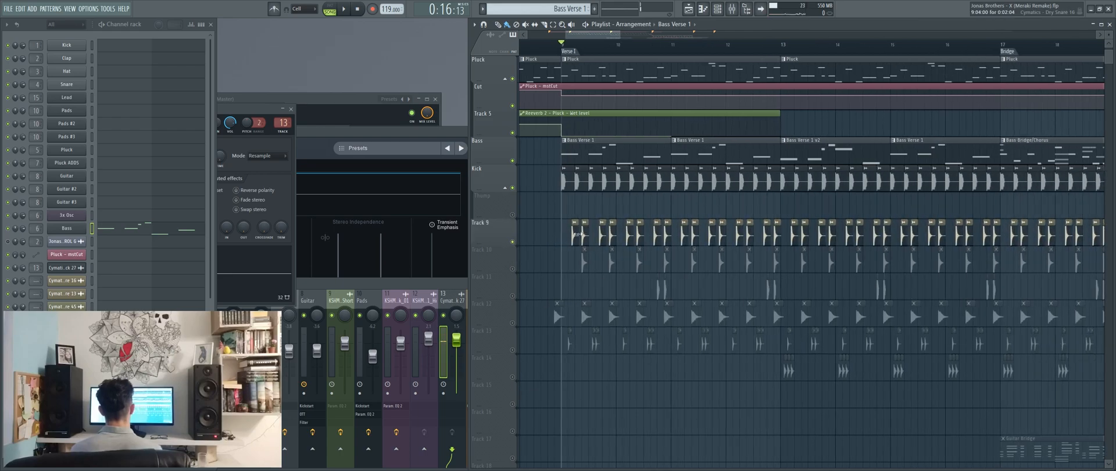
{"action": "scroll", "coordinate": [573, 267], "scroll_direction": "up", "scroll_amount": 2}
{"action": "scroll", "coordinate": [573, 298], "scroll_direction": "up", "scroll_amount": 2}
{"action": "double_click", "coordinate": [578, 290]}
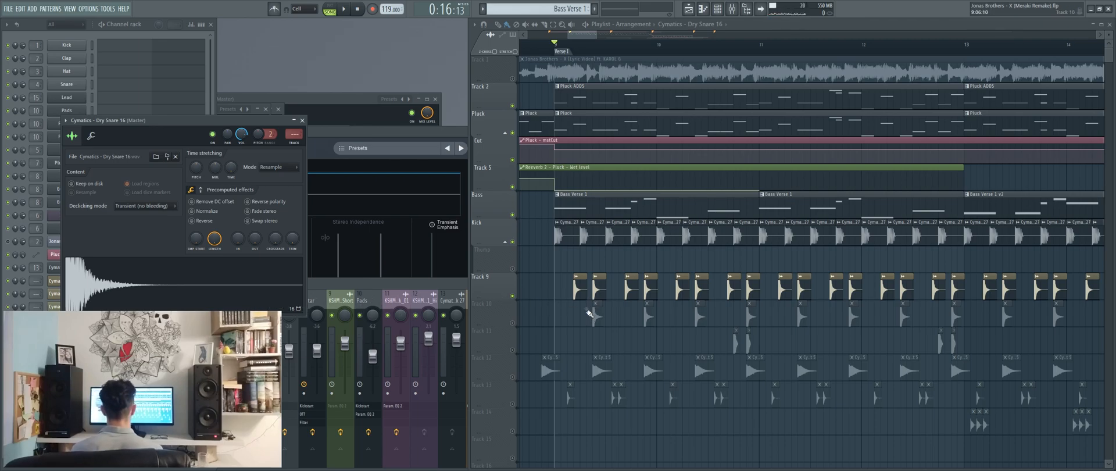
Step: Mute the pluck tracks and their automation, and play Verse 1 with only Bass, Kick and Track 9
{"action": "left_click", "coordinate": [512, 241], "text": "ctrl"}
{"action": "left_click", "coordinate": [513, 215]}
{"action": "left_click", "coordinate": [512, 295]}
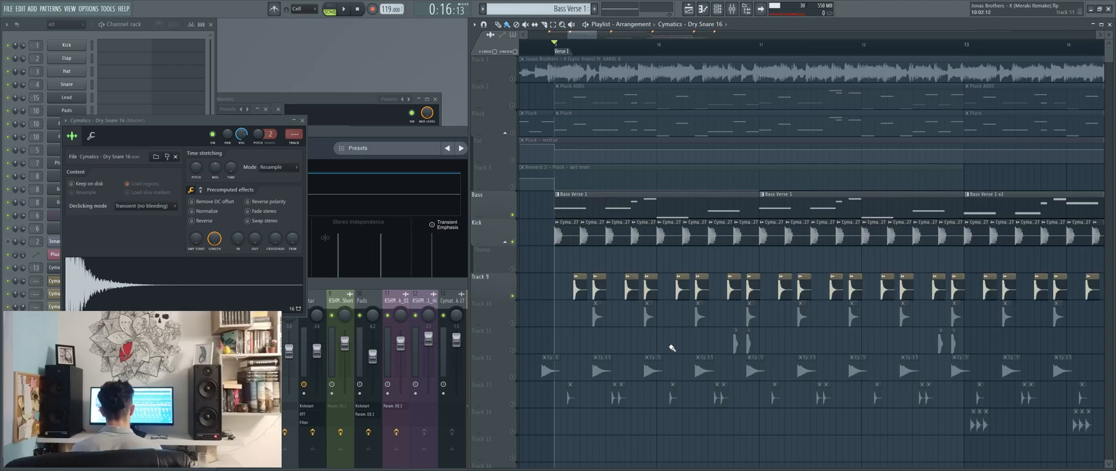
{"action": "scroll", "coordinate": [568, 339], "scroll_direction": "up", "scroll_amount": 2}
{"action": "key", "text": "space"}
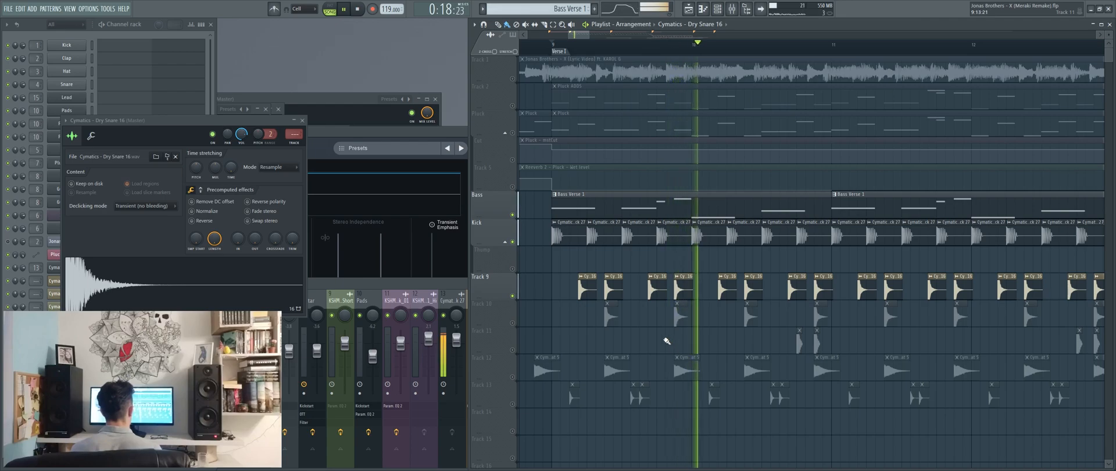
{"action": "key", "text": "space"}
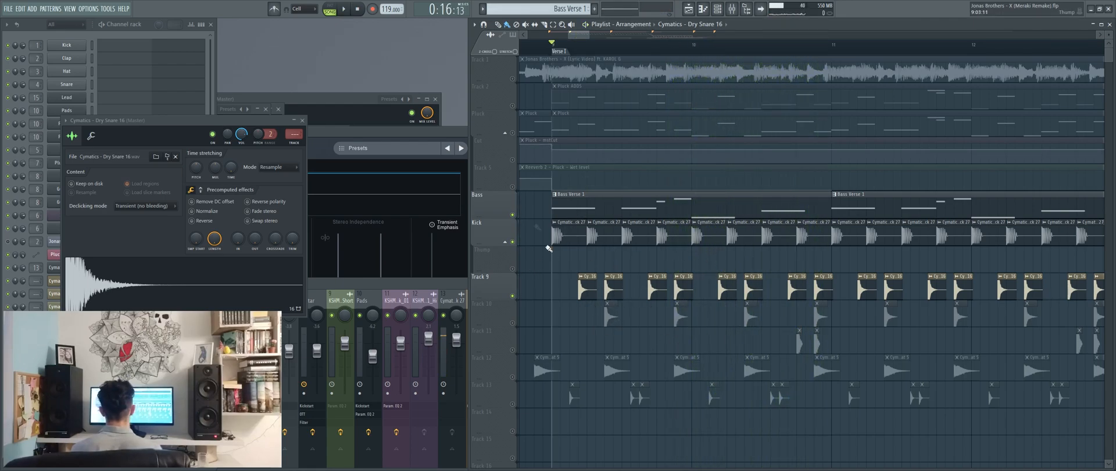
Step: Unmute Track 10, preview its Cymatics - Dry Snare 13 sample, and play Verse 1 with this layer added
{"action": "scroll", "coordinate": [588, 228], "scroll_direction": "down", "scroll_amount": 3}
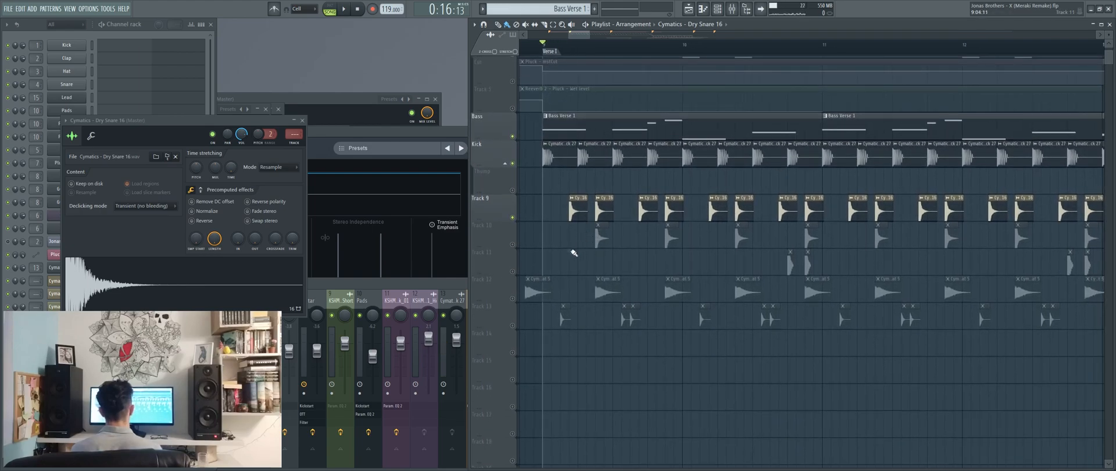
{"action": "left_click", "coordinate": [514, 246]}
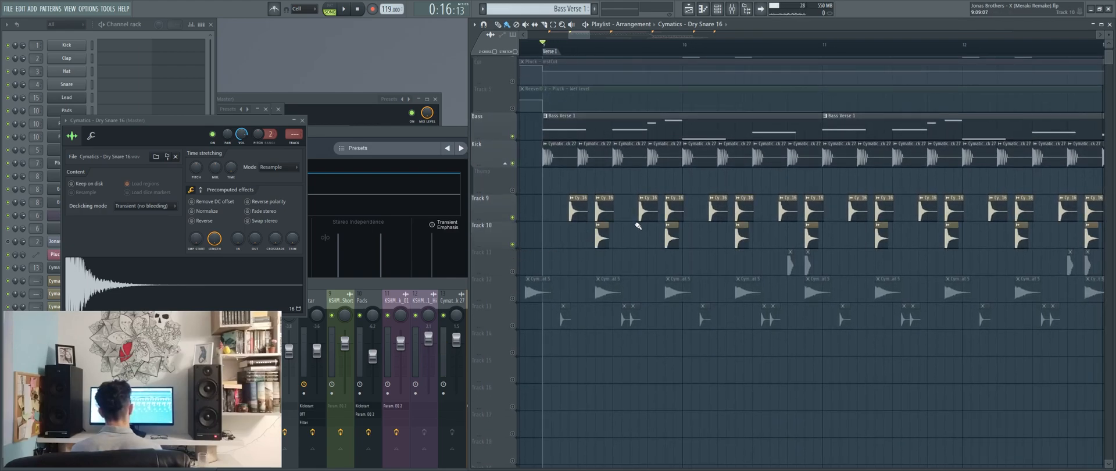
{"action": "double_click", "coordinate": [603, 238]}
{"action": "left_click", "coordinate": [145, 307]}
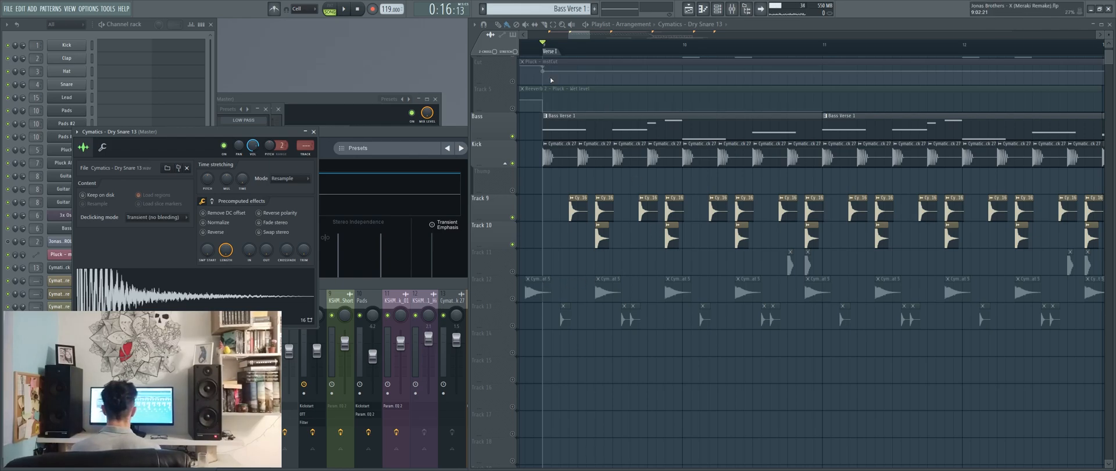
{"action": "key", "text": "space"}
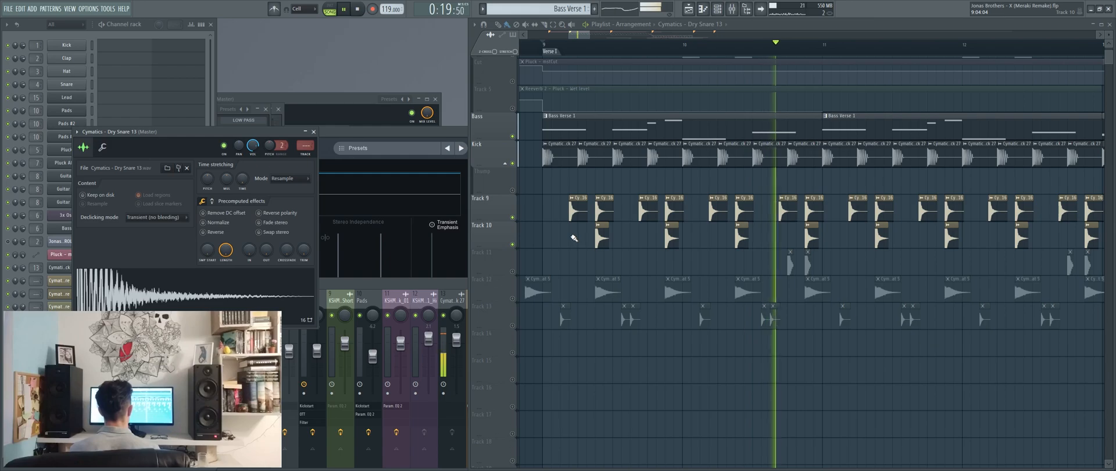
{"action": "key", "text": "space"}
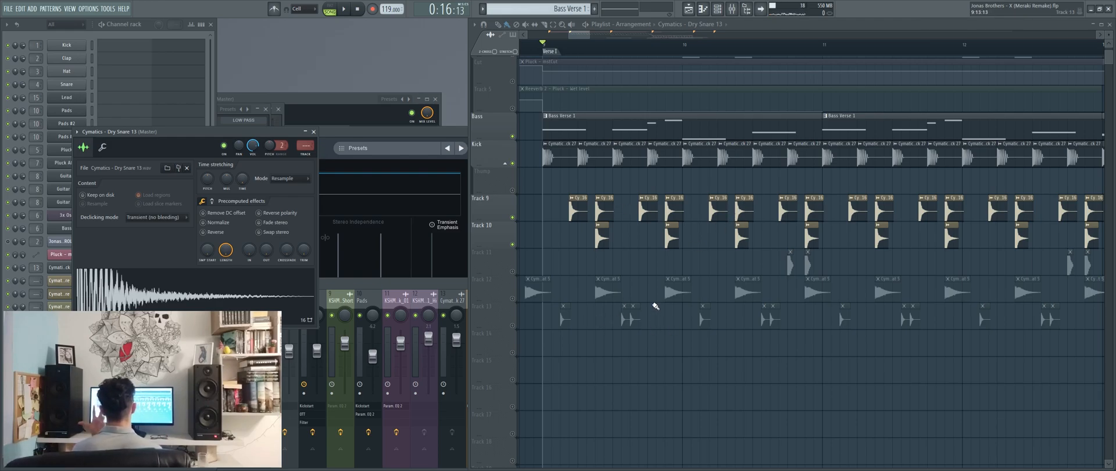
Step: Unmute Track 12, open its Cymatics - Titan Open Hihat 5 sample, and play Verse 1 with the open hi-hat
{"action": "left_click_drag", "start_coordinate": [595, 290], "coordinate": [616, 302]}
{"action": "left_click", "coordinate": [513, 312]}
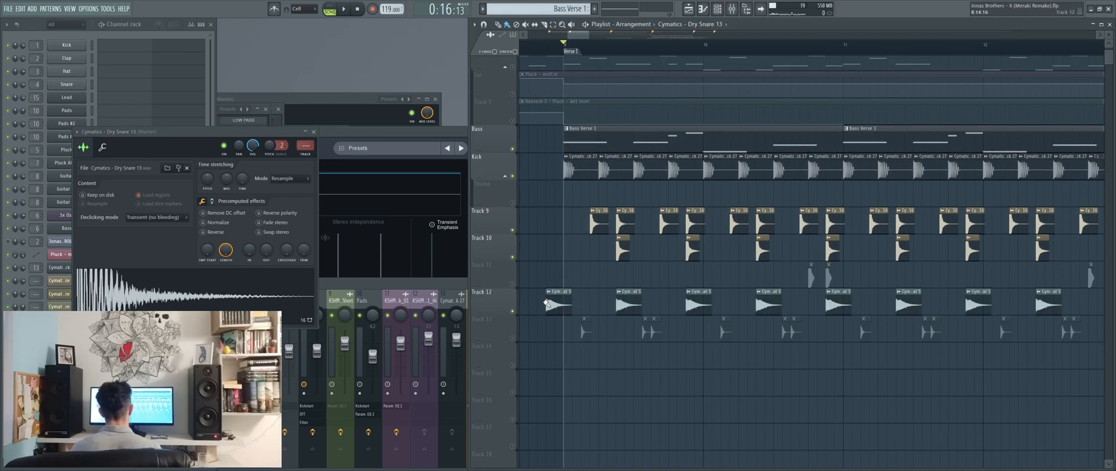
{"action": "double_click", "coordinate": [558, 301]}
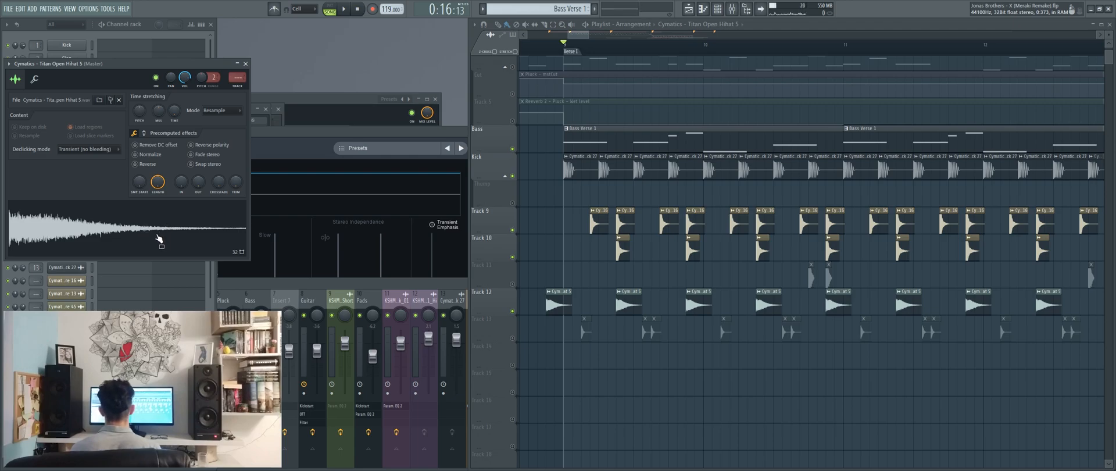
{"action": "key", "text": "space"}
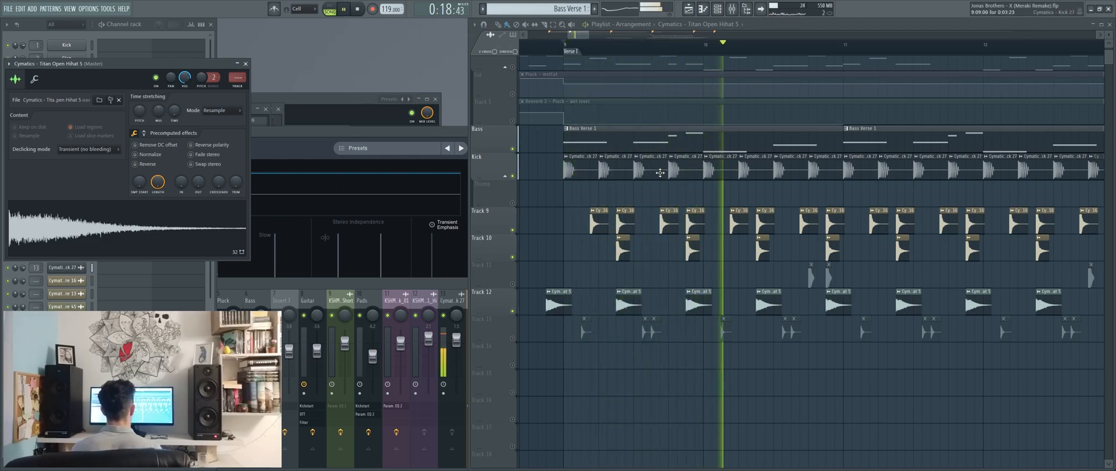
{"action": "key", "text": "space"}
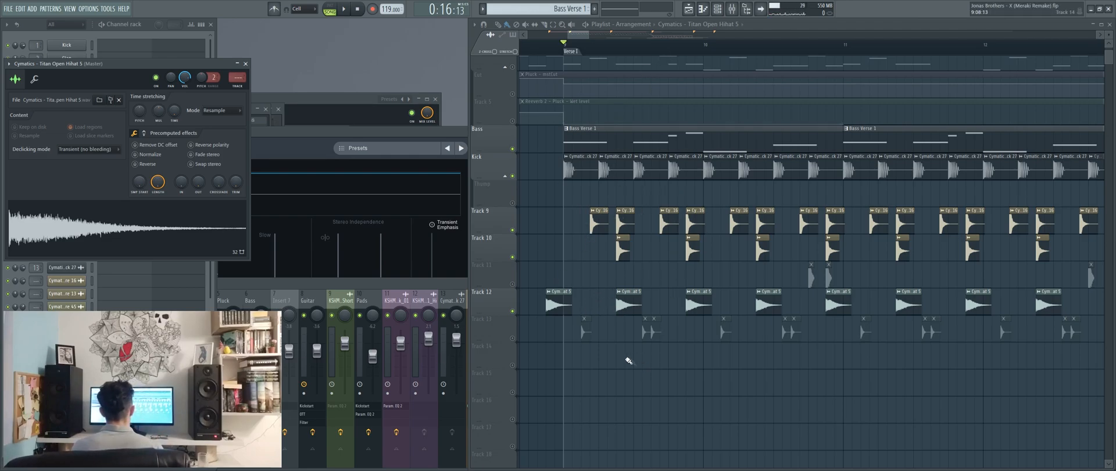
Step: Unmute Track 13, open its Cymatics - Titan Closed Hihat 30 sample, and play Verse 1 with the closed hi-hat
{"action": "left_click", "coordinate": [513, 338]}
{"action": "double_click", "coordinate": [585, 335]}
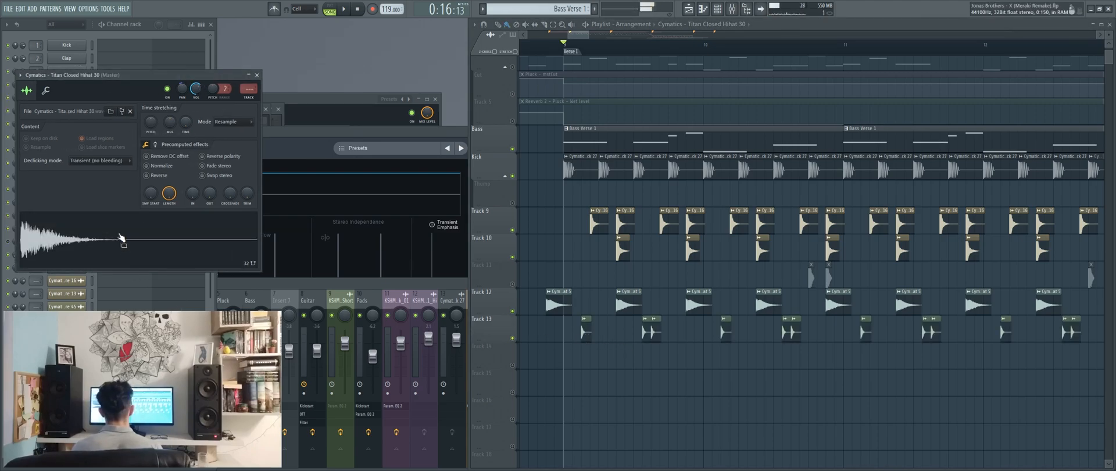
{"action": "key", "text": "space"}
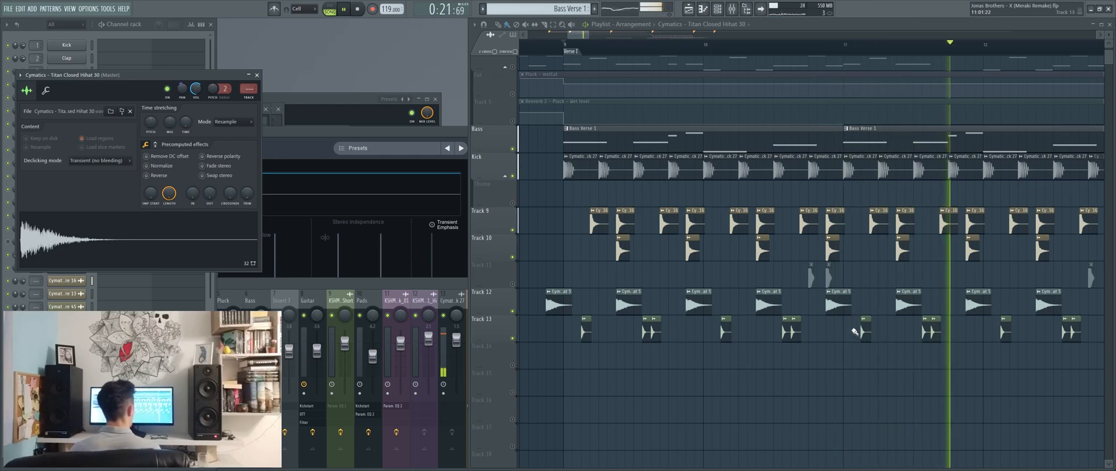
{"action": "key", "text": "space"}
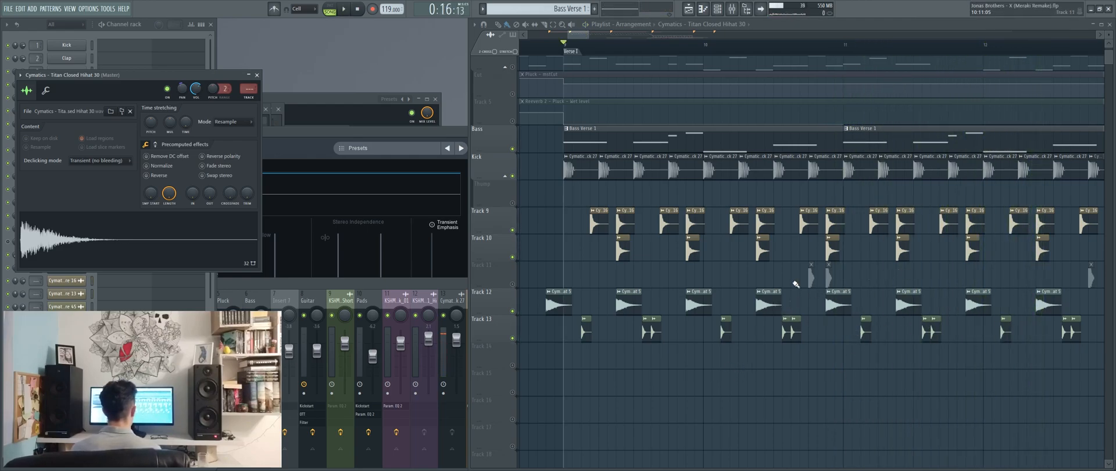
{"action": "scroll", "coordinate": [814, 291], "scroll_direction": "up", "scroll_amount": 2}
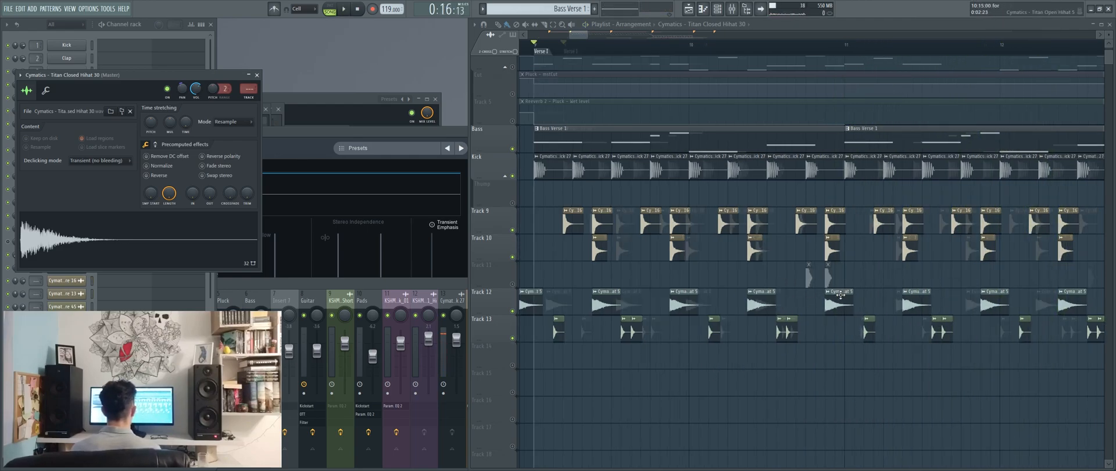
Step: Unmute Track 11 and preview its Cymatics - Dry Snare 45 sample
{"action": "left_click", "coordinate": [801, 278]}
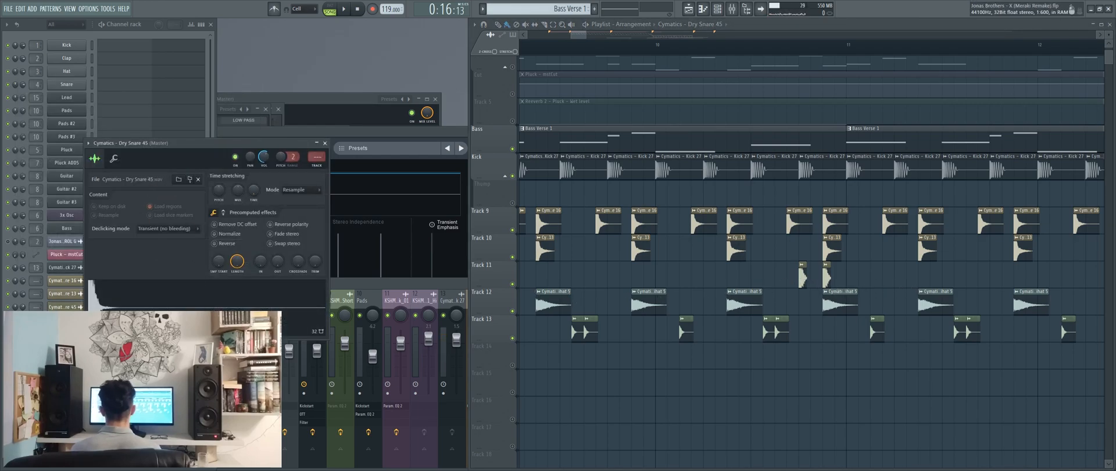
{"action": "left_click", "coordinate": [206, 297]}
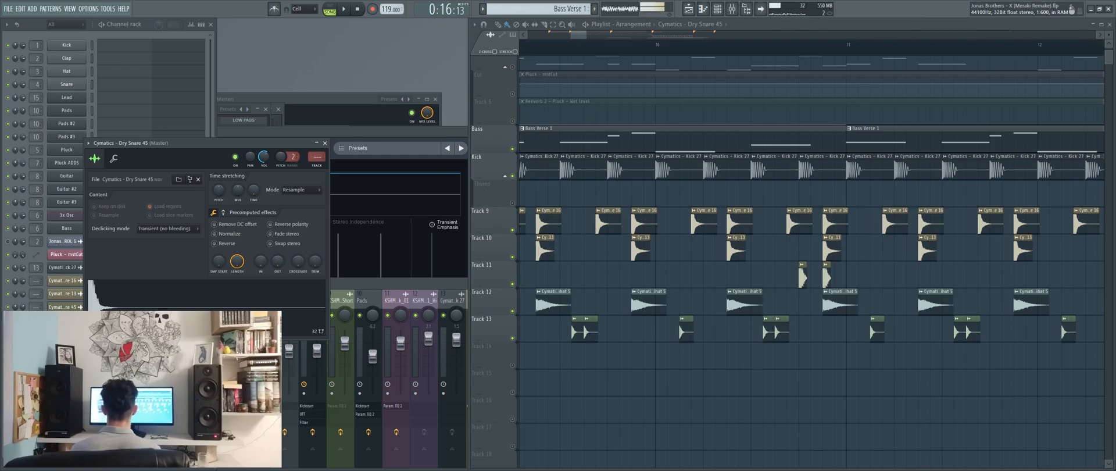
{"action": "left_click", "coordinate": [323, 141]}
Step: Play Verse 1 from bar 10 with the Track 11 snare layer added to the bass and drums
{"action": "scroll", "coordinate": [718, 140], "scroll_direction": "up", "scroll_amount": 1}
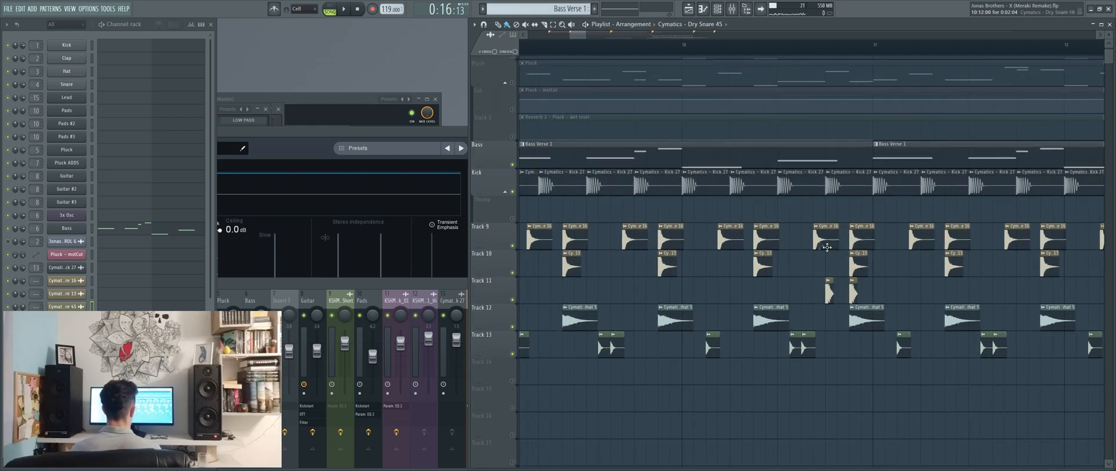
{"action": "left_click", "coordinate": [684, 54]}
{"action": "key", "text": "space"}
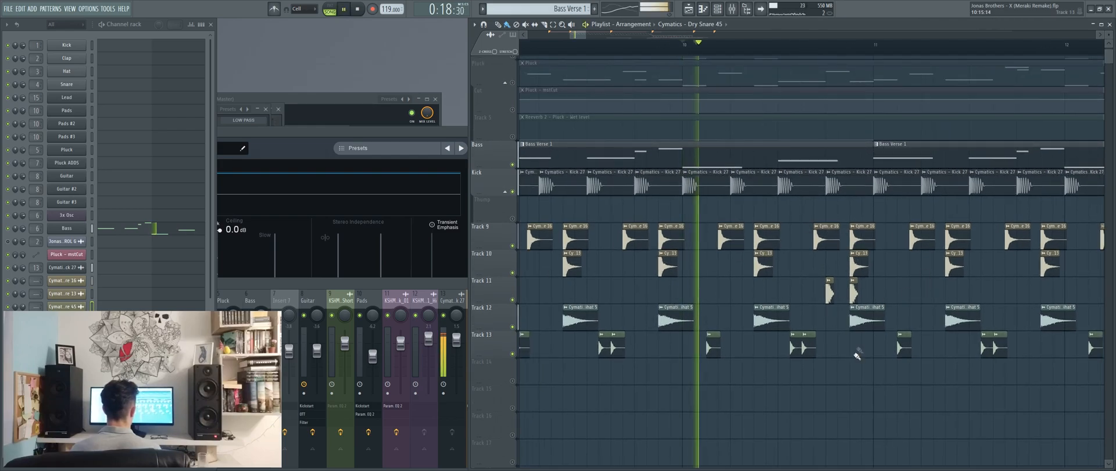
{"action": "key", "text": "space"}
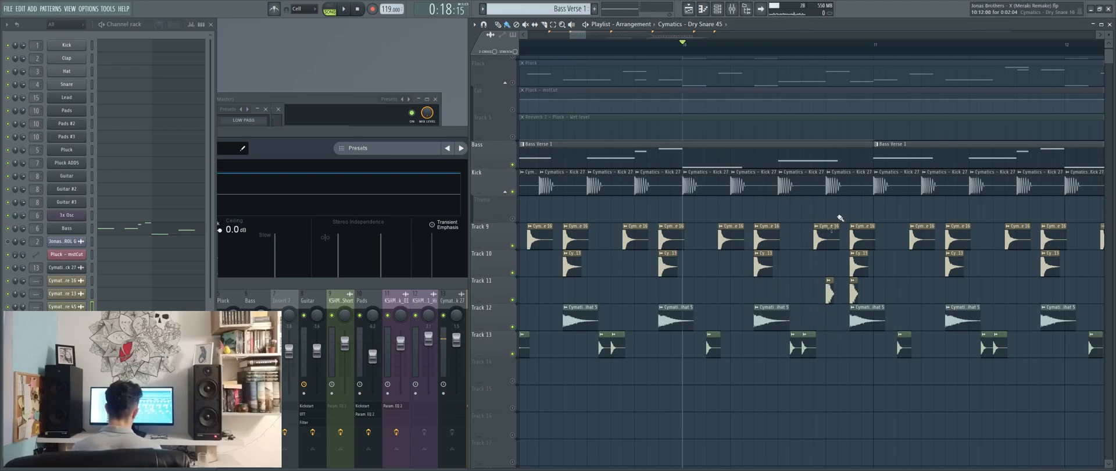
{"action": "key", "text": "space"}
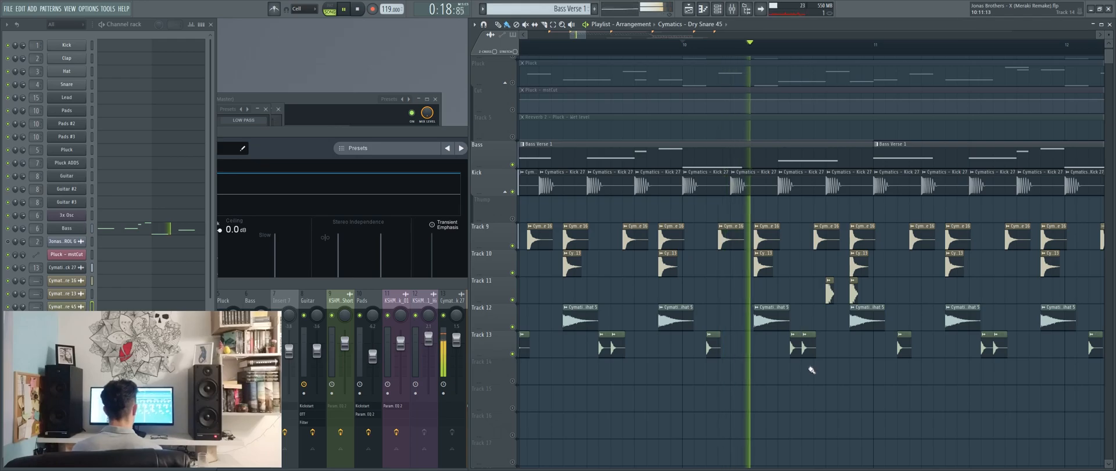
{"action": "key", "text": "space"}
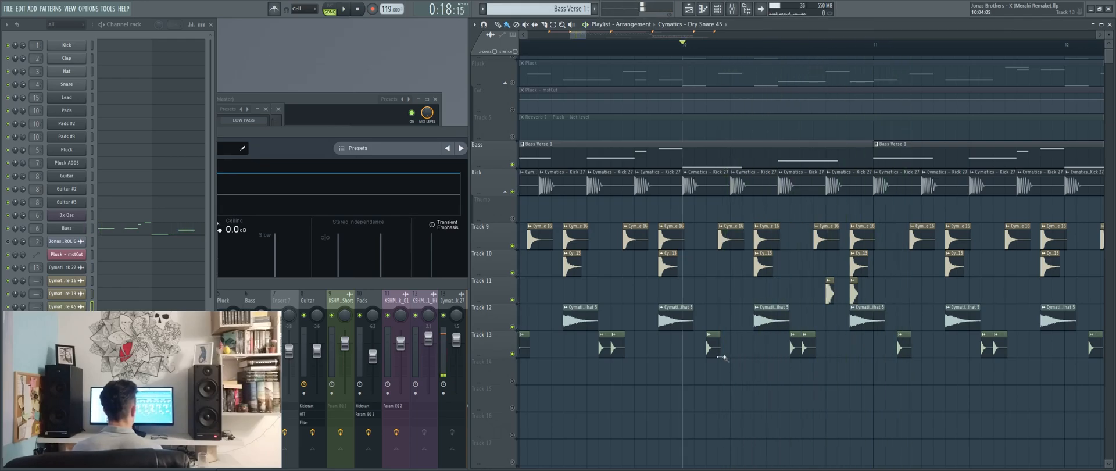
Step: Unmute Track 2, Pluck, Cut and Track 5 to bring back the plucks and their automation
{"action": "scroll", "coordinate": [723, 341], "scroll_direction": "down", "scroll_amount": 3}
{"action": "left_click_drag", "start_coordinate": [817, 320], "coordinate": [751, 364]}
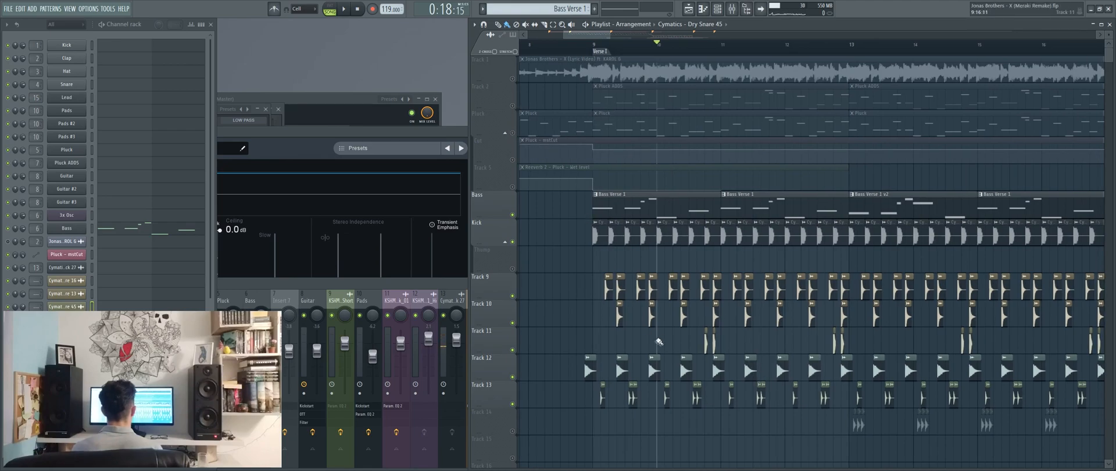
{"action": "scroll", "coordinate": [756, 396], "scroll_direction": "up", "scroll_amount": 2}
{"action": "left_click_drag", "start_coordinate": [721, 367], "coordinate": [746, 325]}
{"action": "scroll", "coordinate": [830, 306], "scroll_direction": "up", "scroll_amount": 2}
{"action": "left_click", "coordinate": [513, 133]}
{"action": "left_click", "coordinate": [513, 106]}
{"action": "left_click", "coordinate": [513, 159]}
{"action": "left_click", "coordinate": [512, 187]}
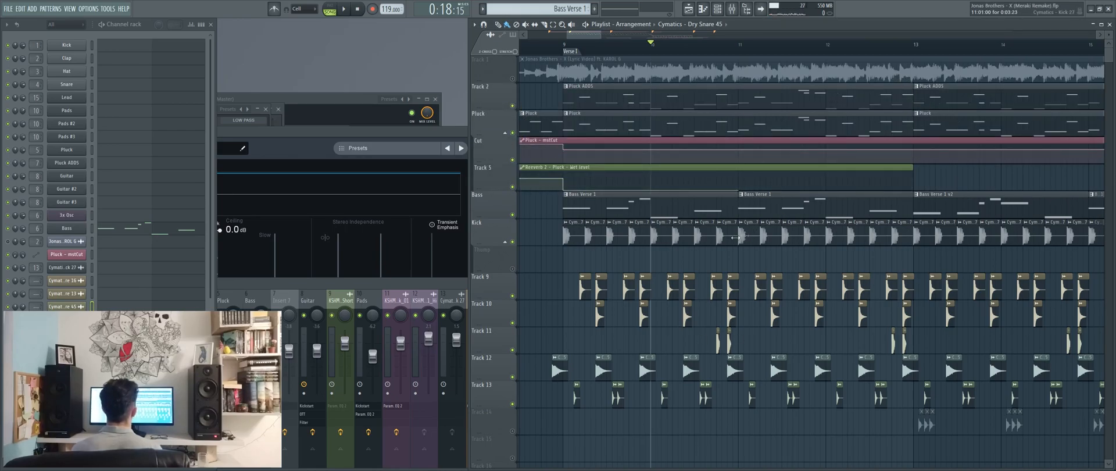
Step: Move the playback position to bar 13 and unmute Track 14
{"action": "scroll", "coordinate": [745, 235], "scroll_direction": "down", "scroll_amount": 4}
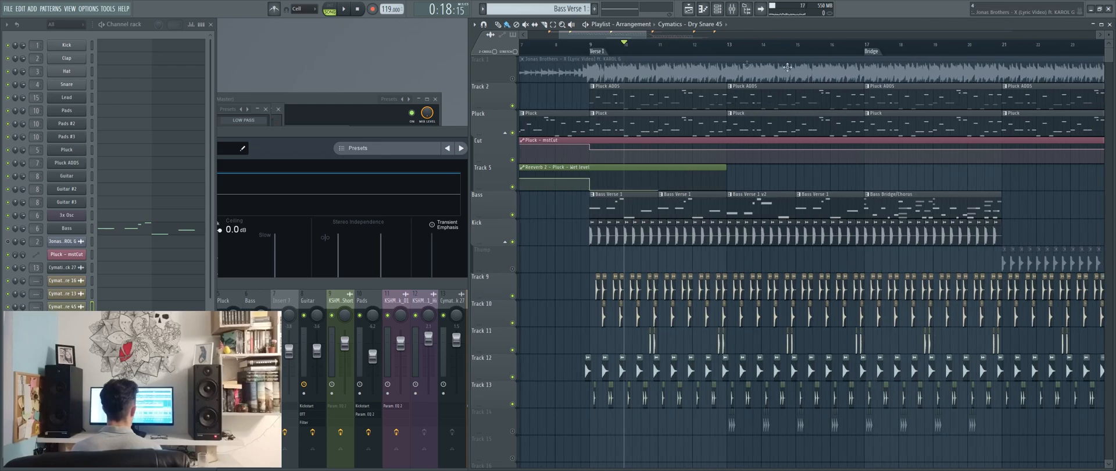
{"action": "left_click", "coordinate": [733, 54]}
{"action": "left_click_drag", "start_coordinate": [770, 348], "coordinate": [683, 233]}
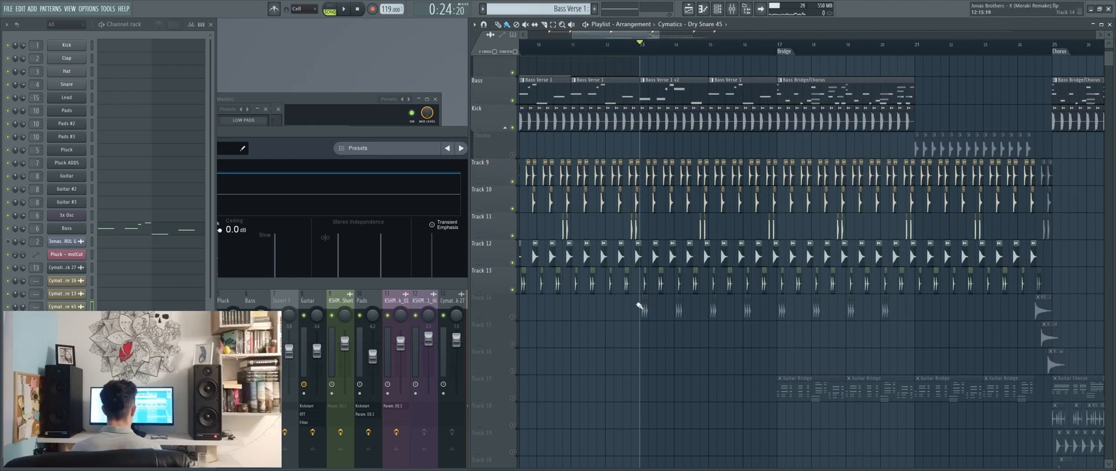
{"action": "scroll", "coordinate": [639, 307], "scroll_direction": "up", "scroll_amount": 4}
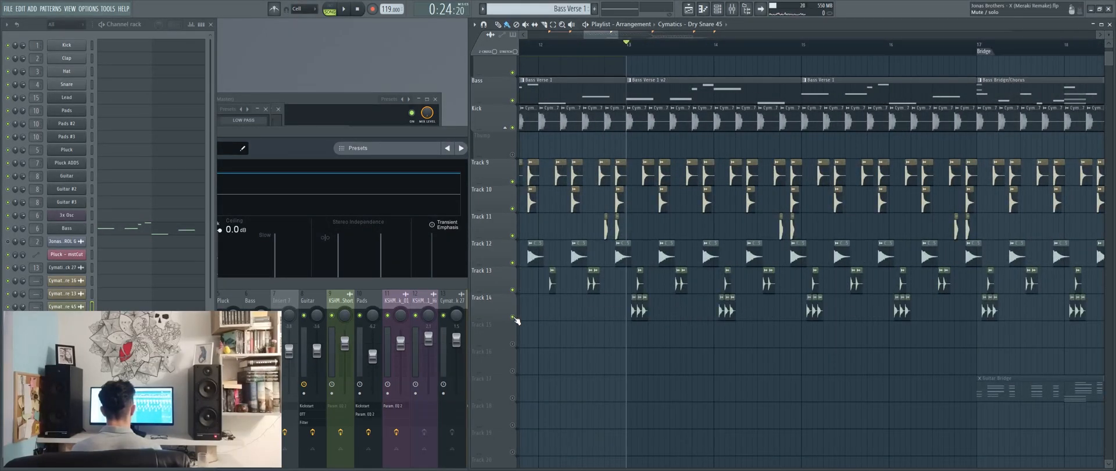
Step: Preview the Cymatics - Titan Closed Hihat 27 sample used on Track 14
{"action": "scroll", "coordinate": [640, 320], "scroll_direction": "up", "scroll_amount": 5}
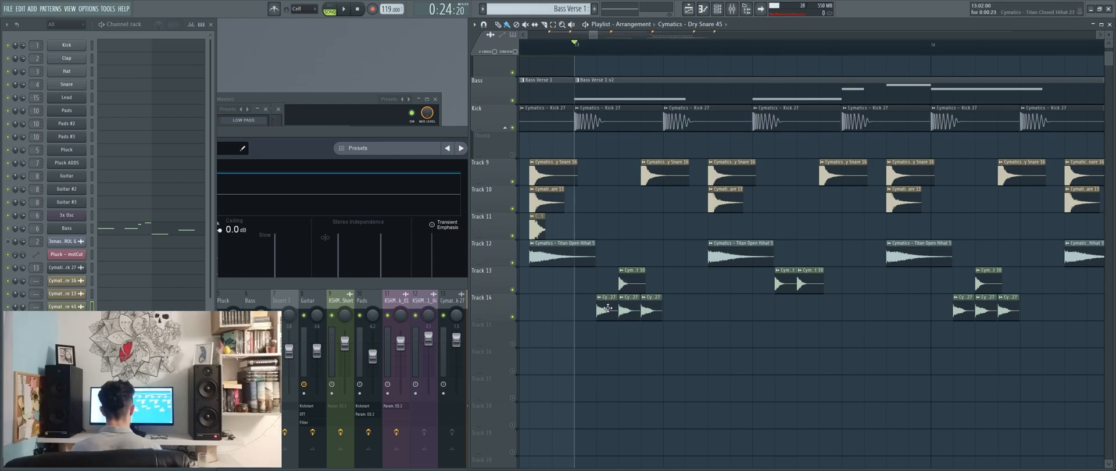
{"action": "double_click", "coordinate": [608, 312]}
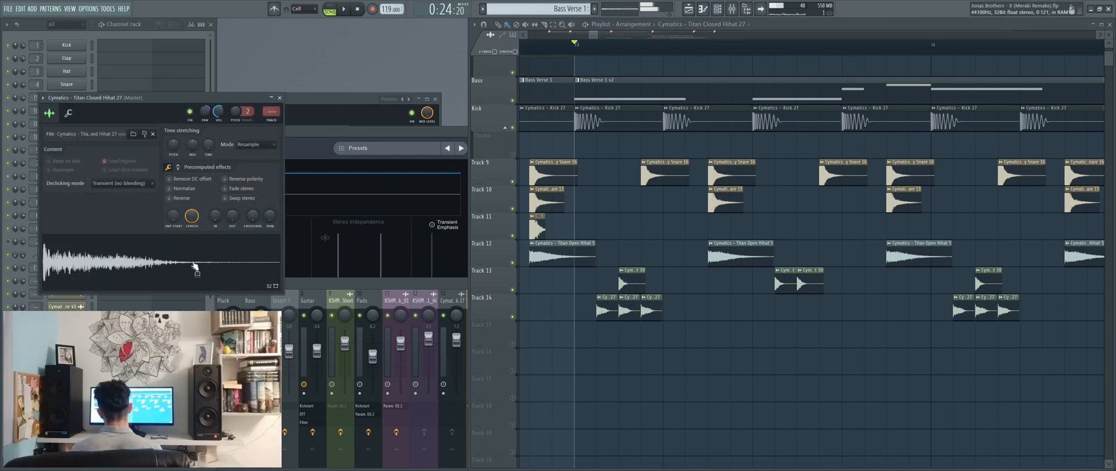
{"action": "left_click", "coordinate": [280, 98]}
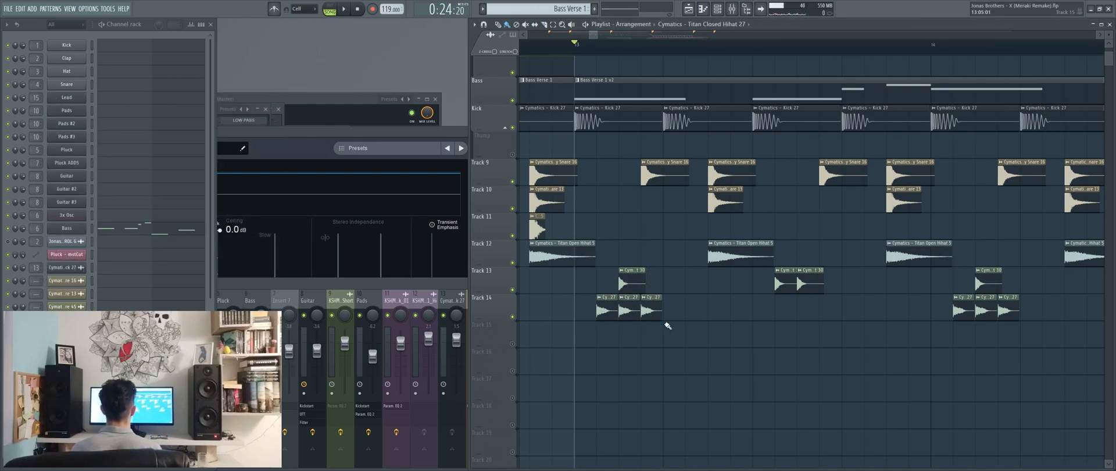
Step: Play the second half of Verse 1 from bar 13 with the Track 14 hi-hat and the plucks included
{"action": "scroll", "coordinate": [647, 268], "scroll_direction": "up", "scroll_amount": 1}
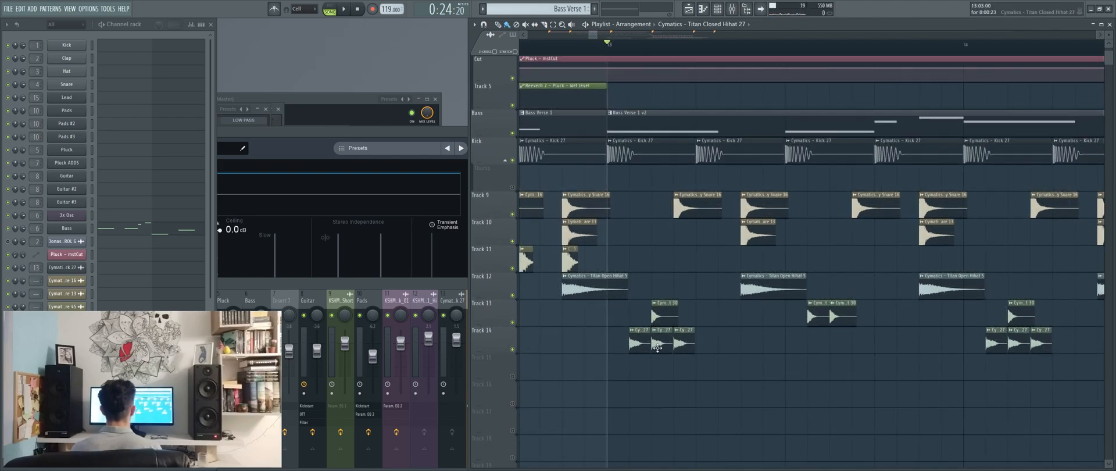
{"action": "scroll", "coordinate": [730, 323], "scroll_direction": "down", "scroll_amount": 2}
{"action": "scroll", "coordinate": [727, 325], "scroll_direction": "down", "scroll_amount": 1}
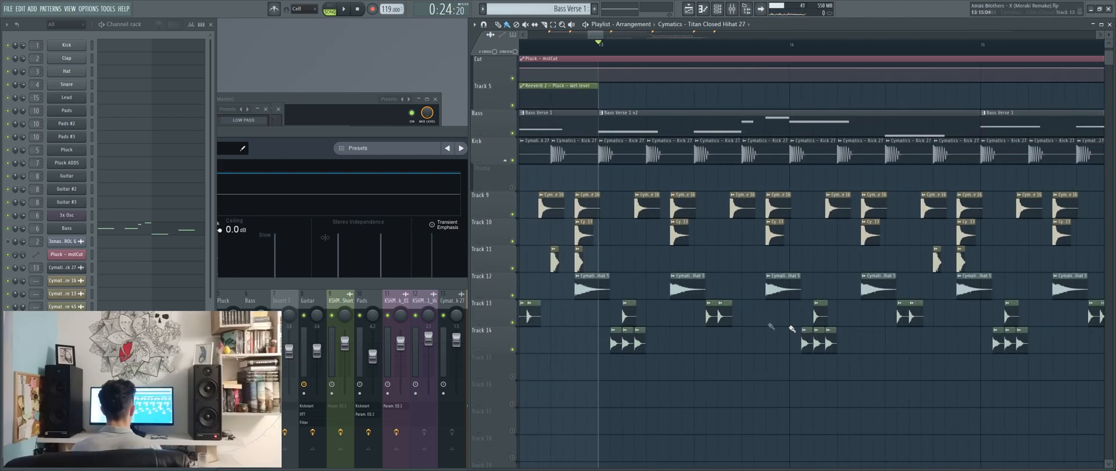
{"action": "scroll", "coordinate": [680, 320], "scroll_direction": "down", "scroll_amount": 1}
{"action": "key", "text": "space"}
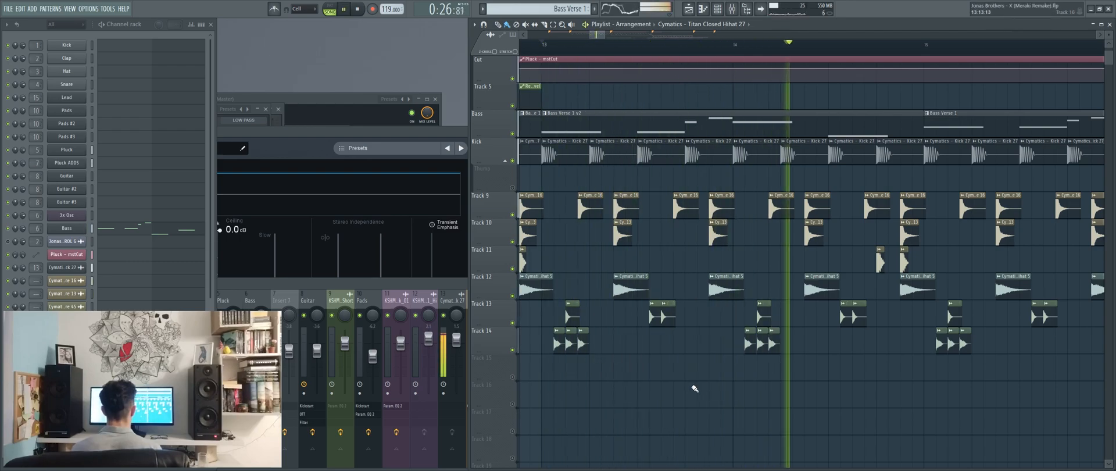
{"action": "scroll", "coordinate": [785, 388], "scroll_direction": "down", "scroll_amount": 2}
{"action": "scroll", "coordinate": [810, 403], "scroll_direction": "down", "scroll_amount": 2}
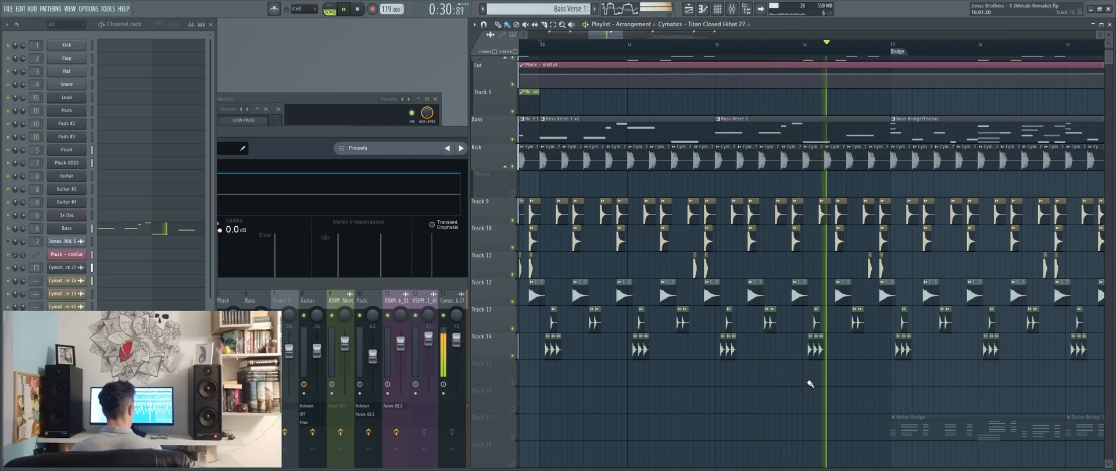
{"action": "key", "text": "space"}
Step: Move the playback position to the Bridge marker and unmute Track 17 with the Guitar Bridge patterns
{"action": "left_click_drag", "start_coordinate": [908, 351], "coordinate": [624, 325]}
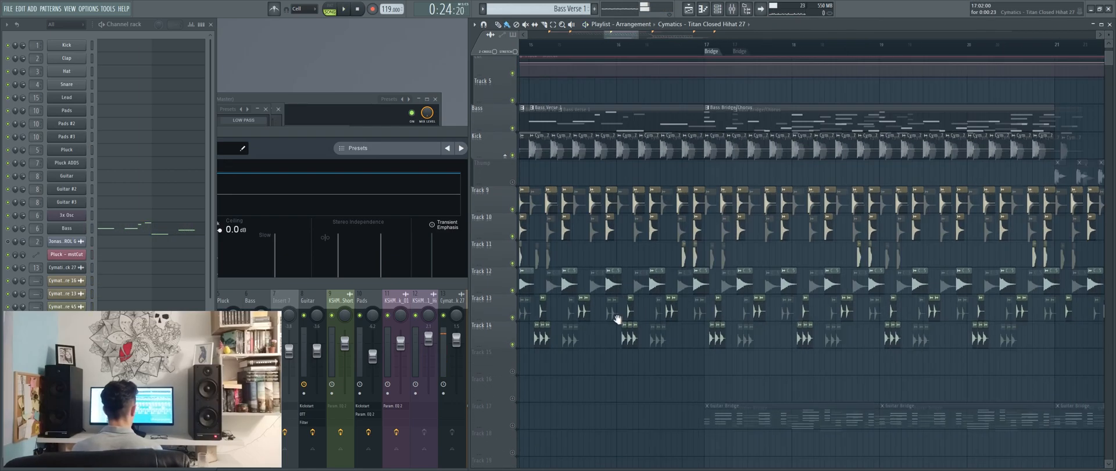
{"action": "scroll", "coordinate": [634, 52], "scroll_direction": "down", "scroll_amount": 5}
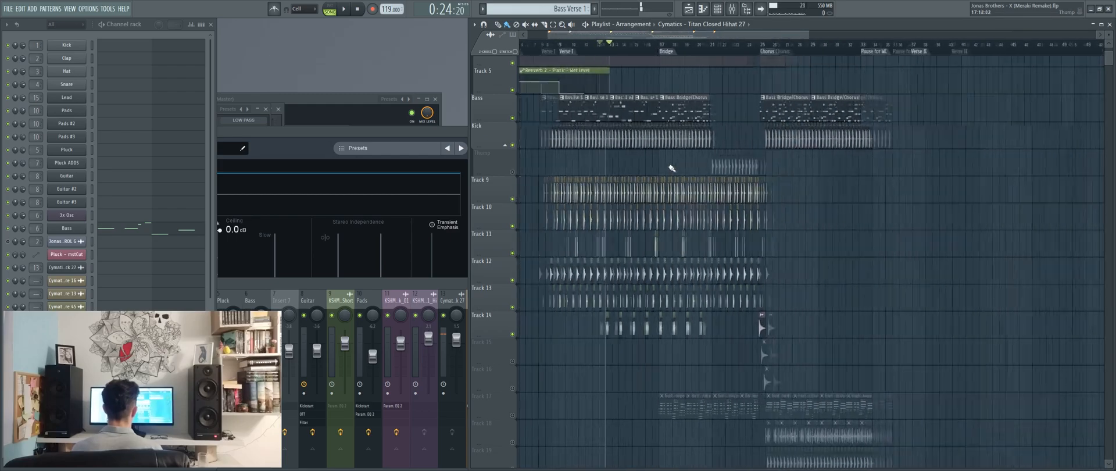
{"action": "left_click", "coordinate": [664, 49]}
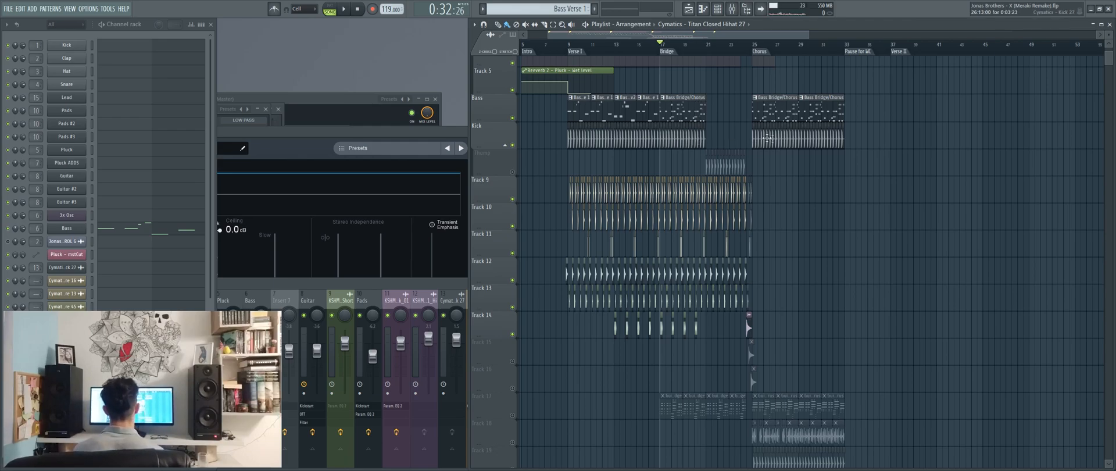
{"action": "scroll", "coordinate": [678, 250], "scroll_direction": "up", "scroll_amount": 3}
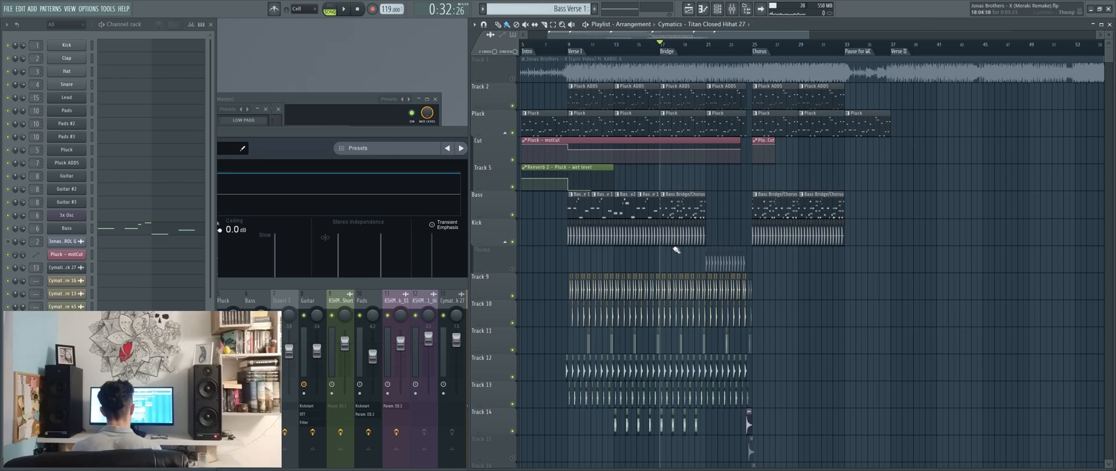
{"action": "scroll", "coordinate": [677, 250], "scroll_direction": "down", "scroll_amount": 4}
{"action": "scroll", "coordinate": [663, 355], "scroll_direction": "up", "scroll_amount": 5, "text": "ctrl"}
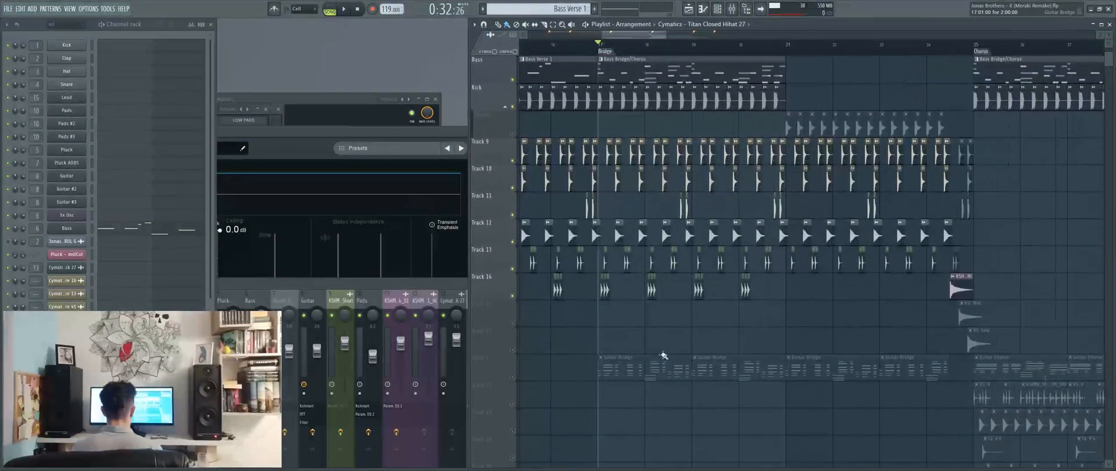
{"action": "scroll", "coordinate": [547, 370], "scroll_direction": "down", "scroll_amount": 1}
{"action": "left_click", "coordinate": [513, 368]}
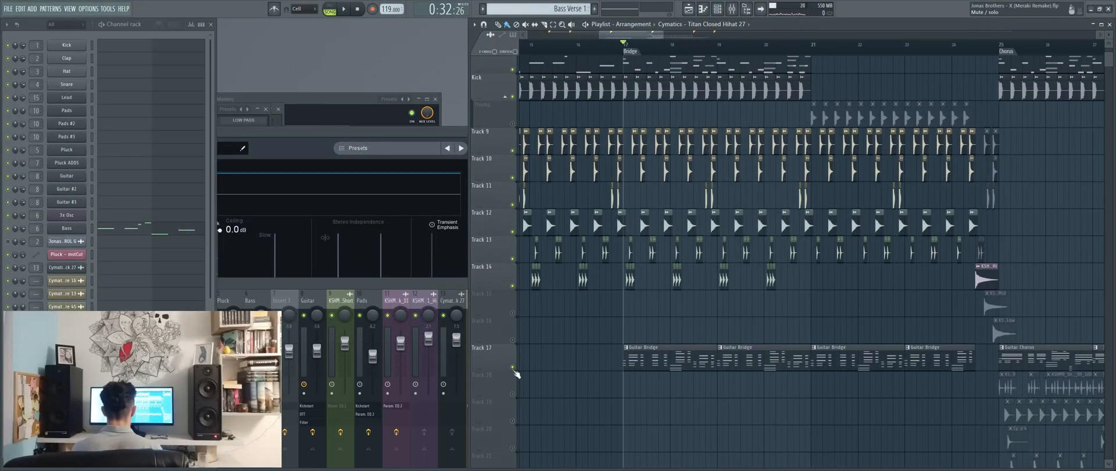
Step: Open the Guitar Bridge pattern in the piano roll to examine its chords, then return to the playlist
{"action": "double_click", "coordinate": [654, 371]}
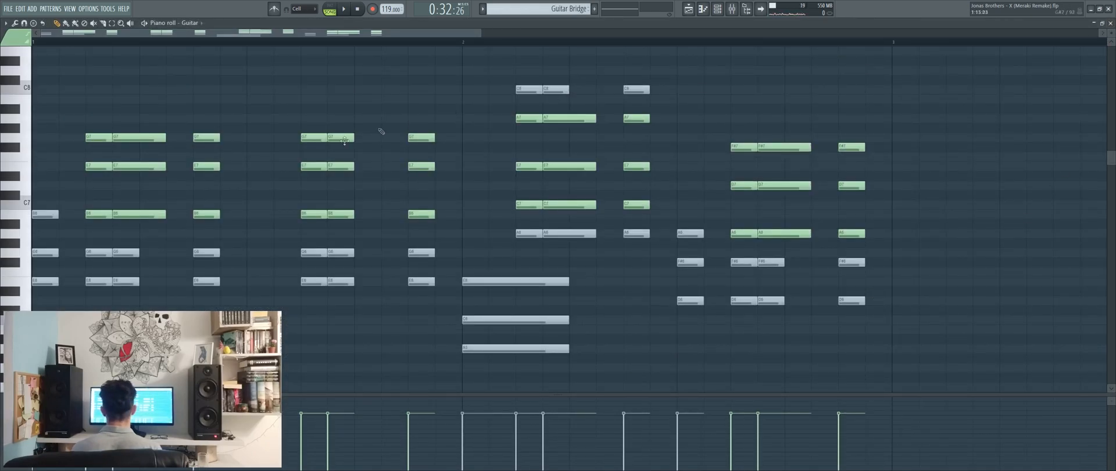
{"action": "scroll", "coordinate": [225, 195], "scroll_direction": "up", "scroll_amount": 1}
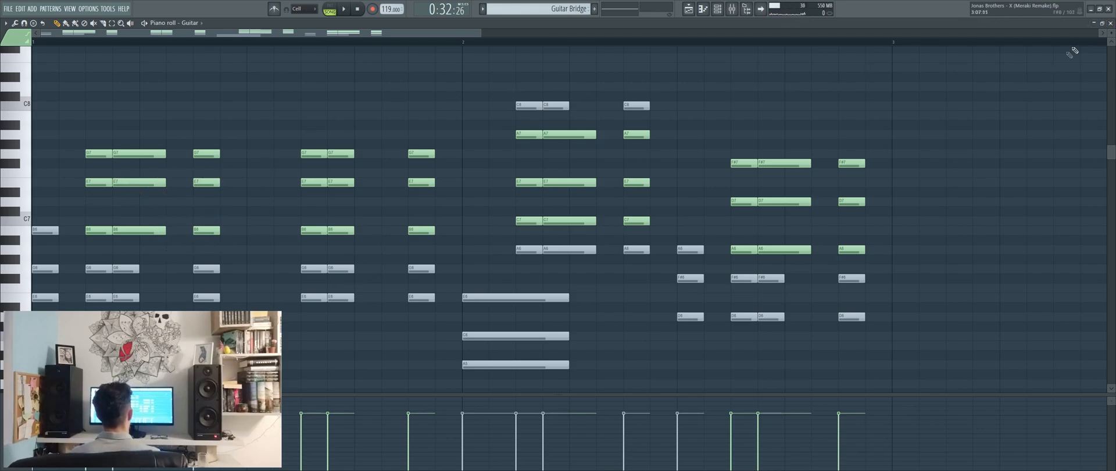
{"action": "left_click", "coordinate": [1111, 23]}
Step: Solo Track 17 and play the Guitar Bridge part from the Bridge while viewing its notes
{"action": "right_click", "coordinate": [513, 368]}
{"action": "key", "text": "space"}
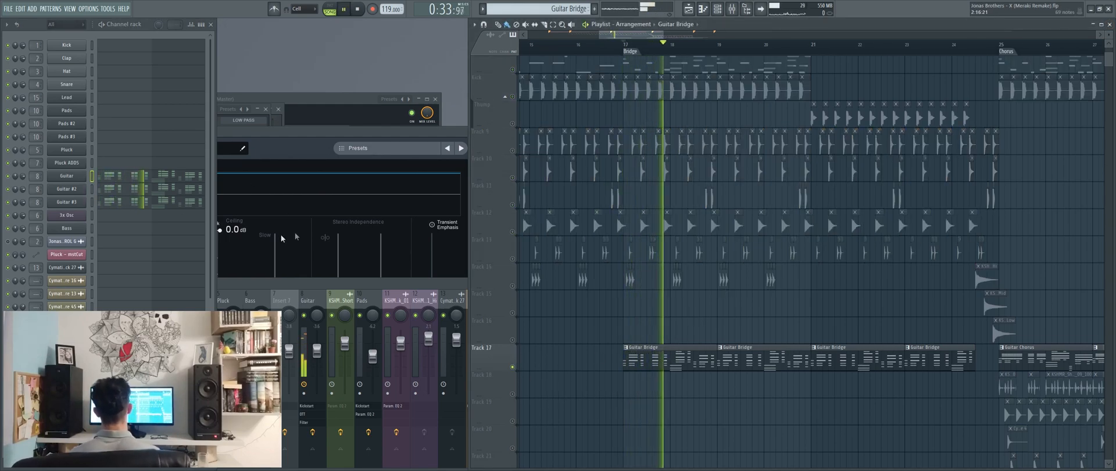
{"action": "left_click", "coordinate": [138, 176]}
{"action": "key", "text": "space"}
{"action": "left_click", "coordinate": [1110, 23]}
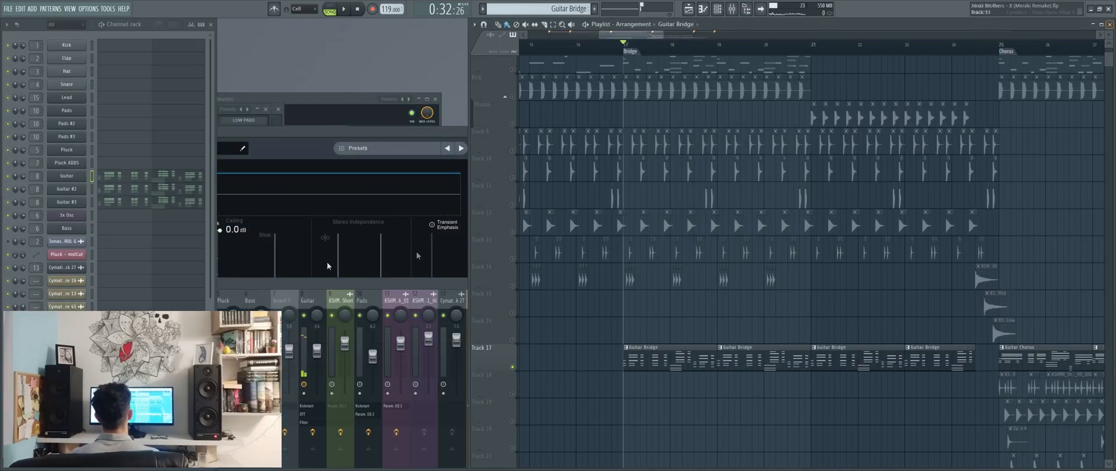
Step: Examine the instrument presets loaded on the Guitar, Guitar #2 and Guitar #3 channels
{"action": "left_click", "coordinate": [75, 179]}
{"action": "left_click", "coordinate": [74, 192]}
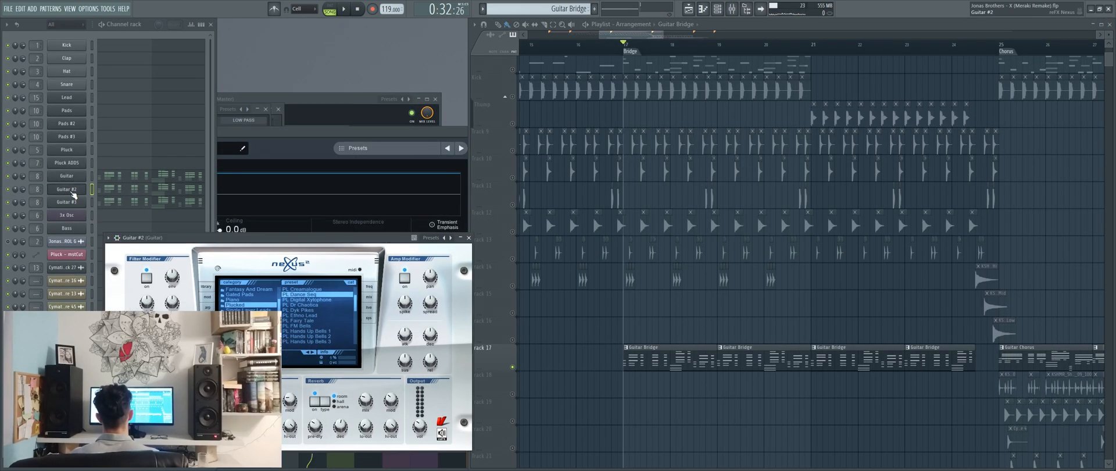
{"action": "left_click", "coordinate": [74, 204]}
{"action": "left_click", "coordinate": [74, 203]}
{"action": "left_click", "coordinate": [75, 179]}
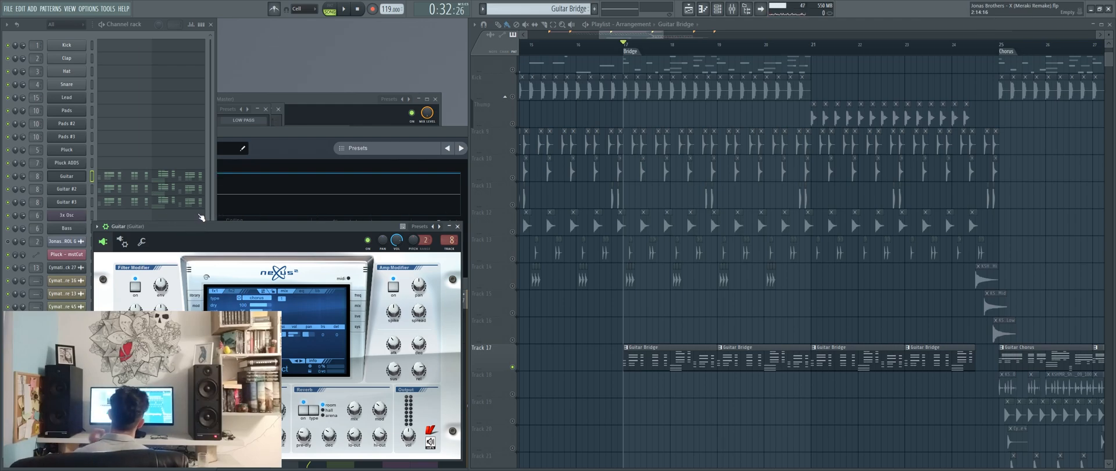
Step: Reopen the Guitar channel's notes and highlight individual chords in bars 1 and 2 to show how the bridge progression is built
{"action": "left_click", "coordinate": [160, 193]}
{"action": "scroll", "coordinate": [244, 264], "scroll_direction": "down", "scroll_amount": 1}
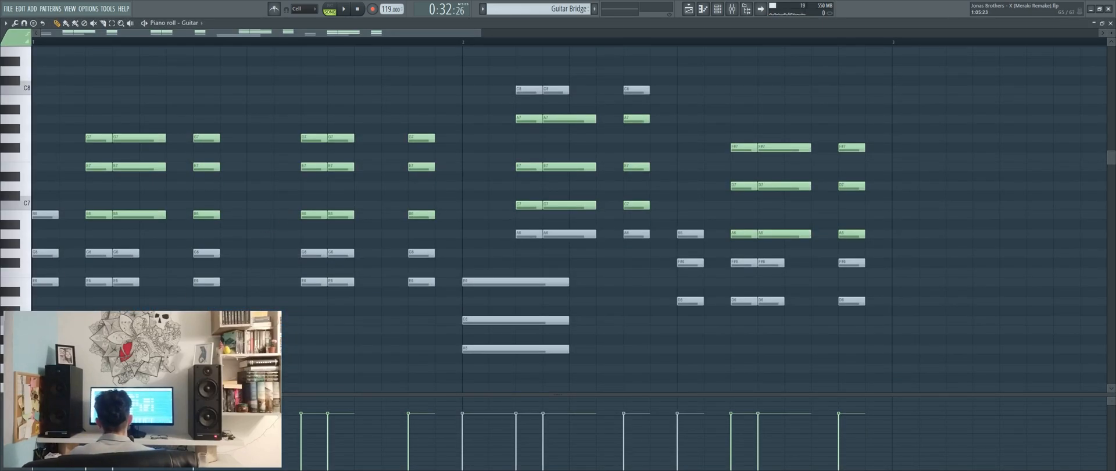
{"action": "left_click_drag", "start_coordinate": [52, 208], "coordinate": [43, 285]}
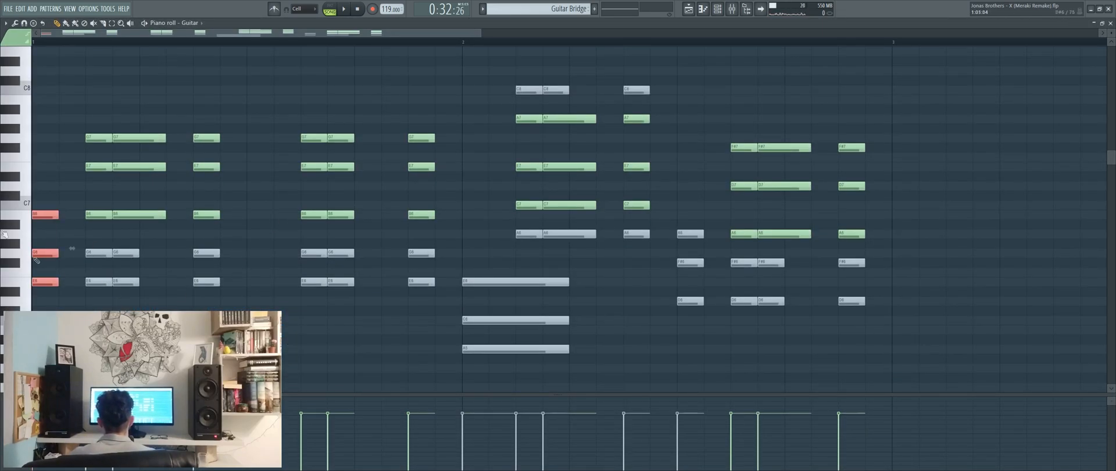
{"action": "left_click_drag", "start_coordinate": [514, 272], "coordinate": [528, 372]}
{"action": "left_click_drag", "start_coordinate": [692, 192], "coordinate": [704, 371]}
{"action": "scroll", "coordinate": [718, 268], "scroll_direction": "up", "scroll_amount": 1}
{"action": "left_click", "coordinate": [717, 291], "text": "ctrl"}
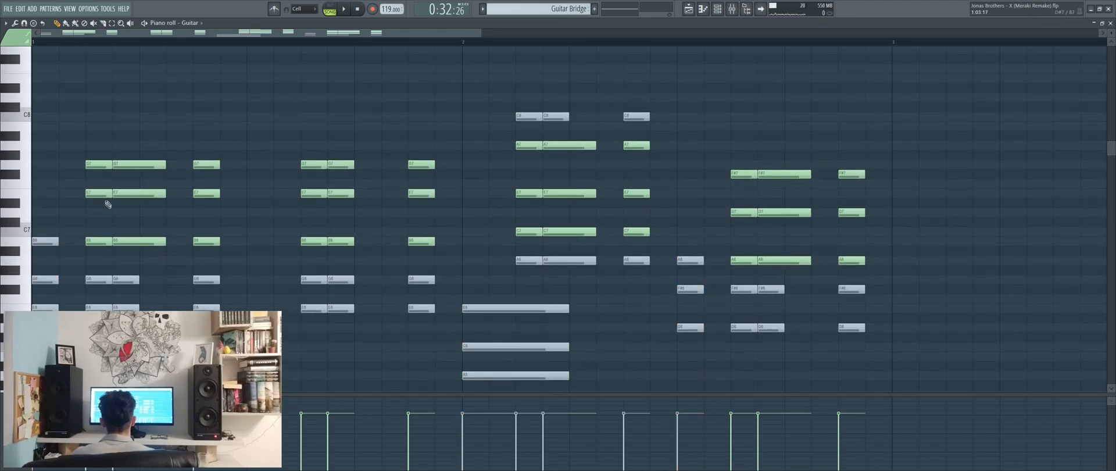
{"action": "left_click_drag", "start_coordinate": [76, 131], "coordinate": [109, 313]}
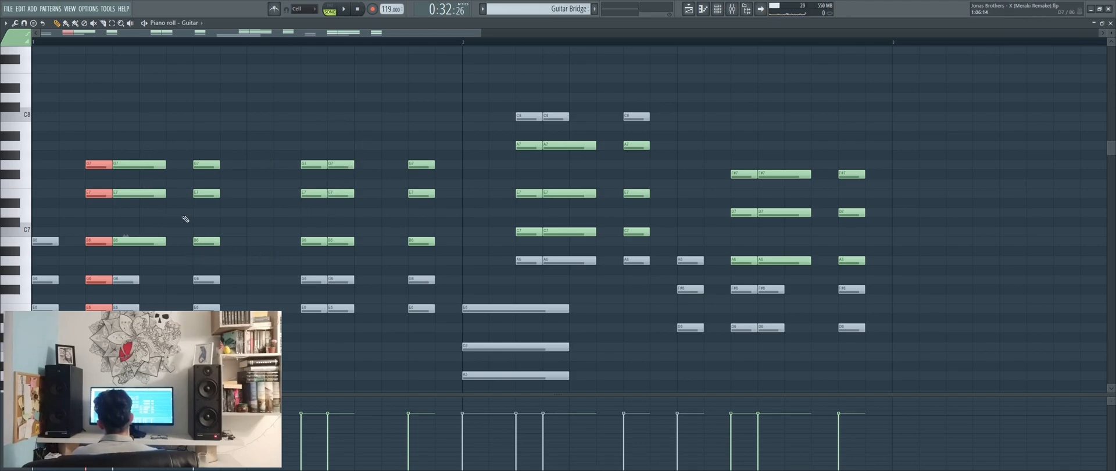
Step: Highlight the upper and lower notes of the second chord in bar 1, clearing the selection when done
{"action": "left_click", "coordinate": [196, 119]}
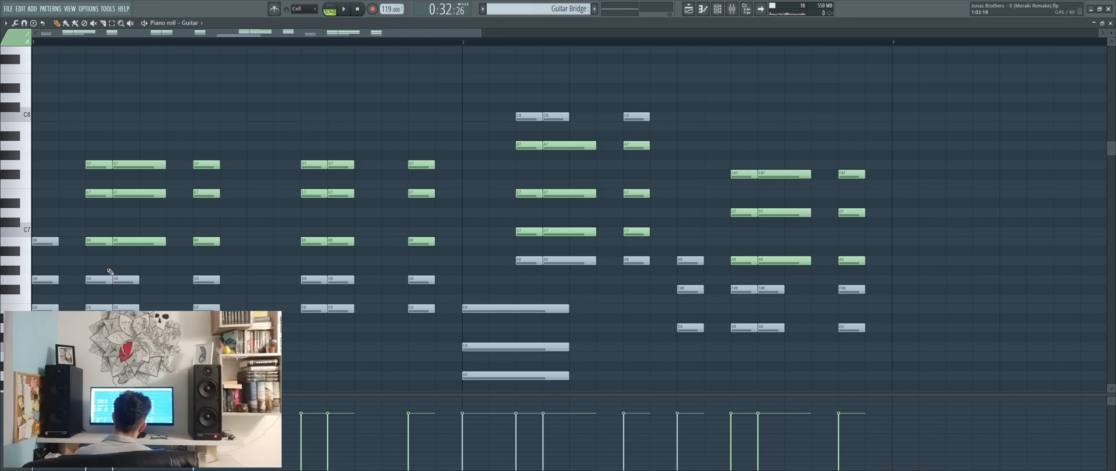
{"action": "left_click_drag", "start_coordinate": [90, 132], "coordinate": [108, 251]}
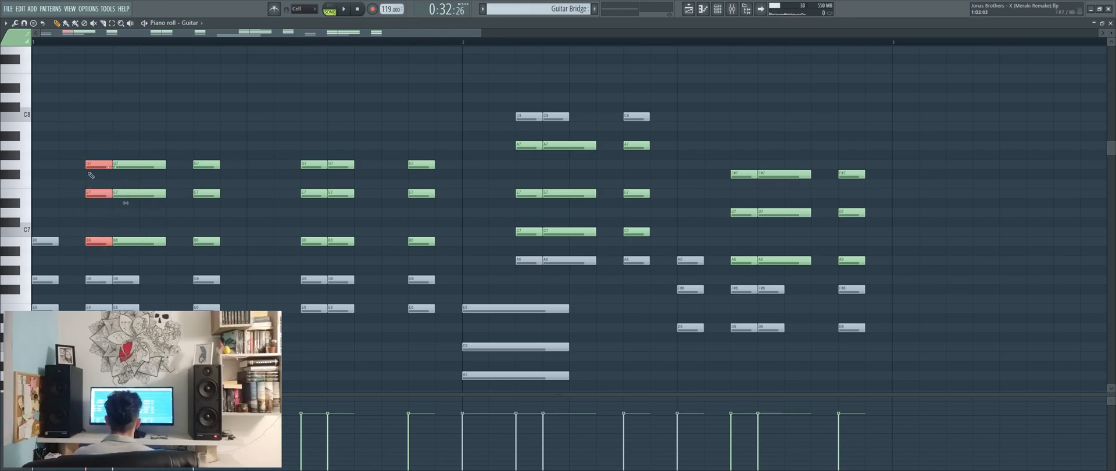
{"action": "left_click_drag", "start_coordinate": [94, 275], "coordinate": [118, 320]}
{"action": "left_click", "coordinate": [122, 299], "text": "ctrl"}
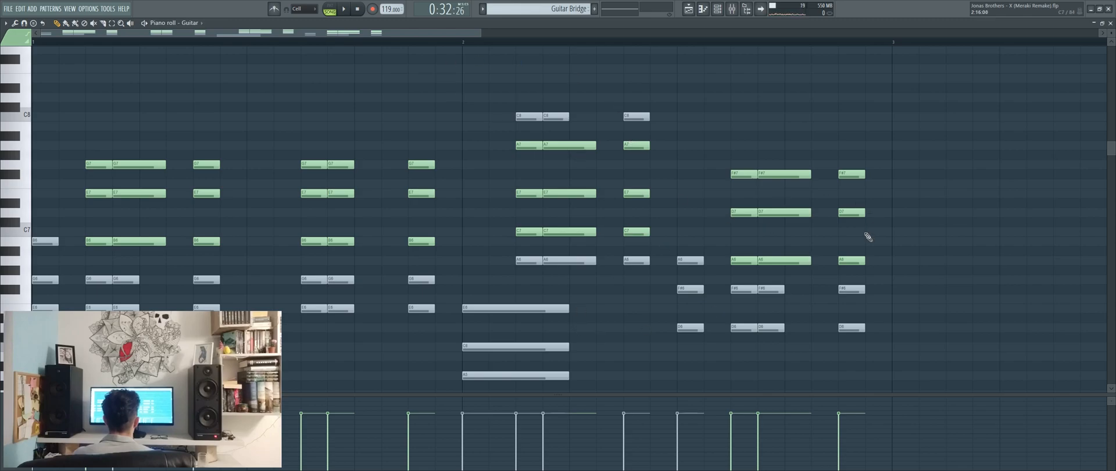
Step: Find the Chorus section in the playlist and briefly reopen the Guitar channel's Guitar Bridge notes to examine them
{"action": "left_click", "coordinate": [1111, 23]}
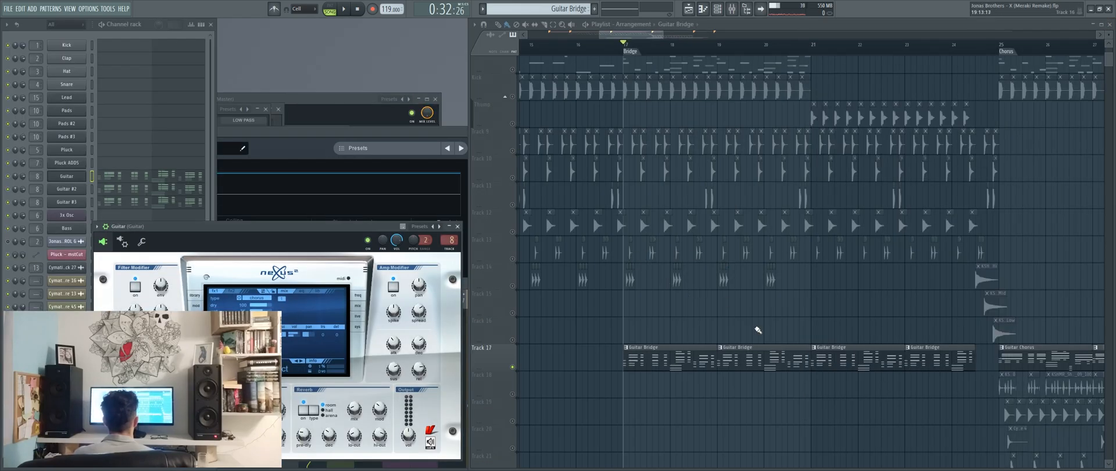
{"action": "left_click_drag", "start_coordinate": [757, 329], "coordinate": [725, 337]}
{"action": "left_click_drag", "start_coordinate": [929, 363], "coordinate": [713, 339]}
{"action": "left_click_drag", "start_coordinate": [742, 313], "coordinate": [691, 332]}
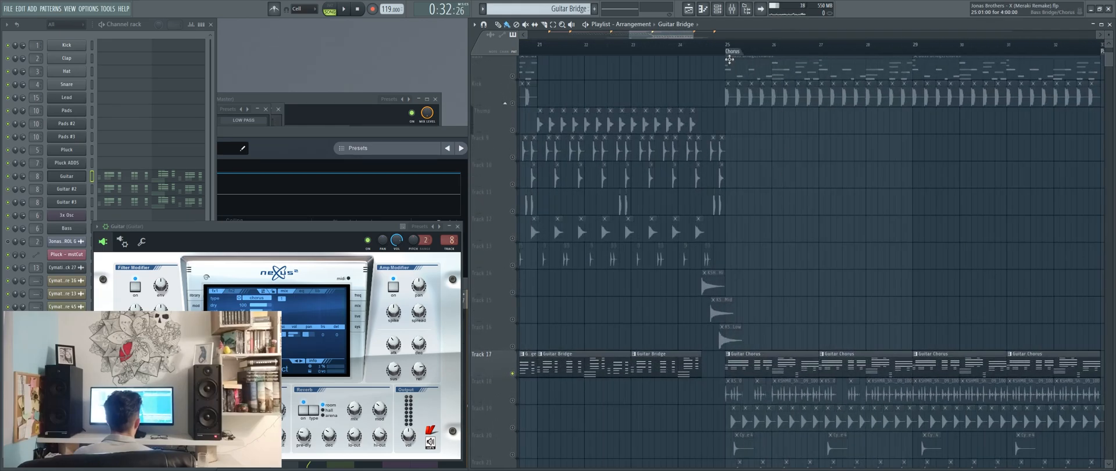
{"action": "left_click_drag", "start_coordinate": [704, 286], "coordinate": [767, 270]}
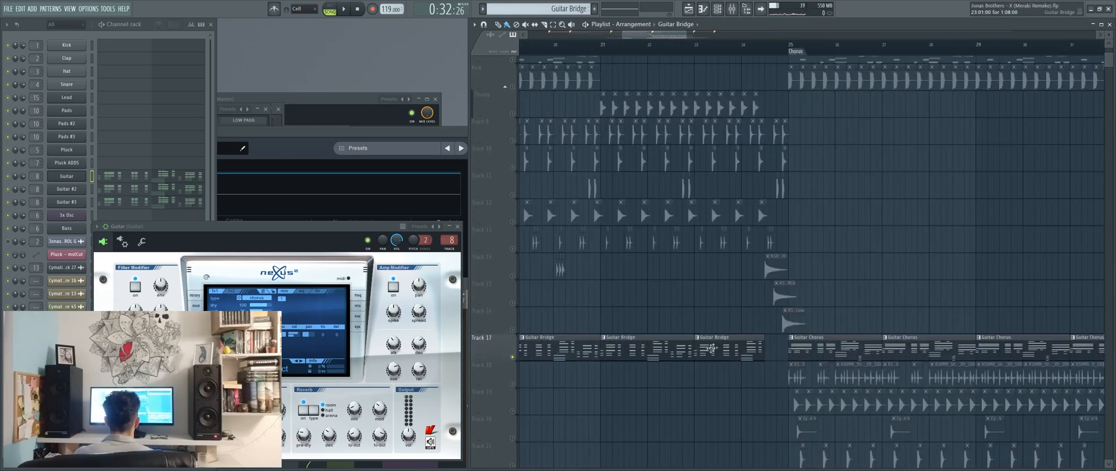
{"action": "left_click", "coordinate": [173, 179]}
{"action": "scroll", "coordinate": [673, 252], "scroll_direction": "down", "scroll_amount": 3}
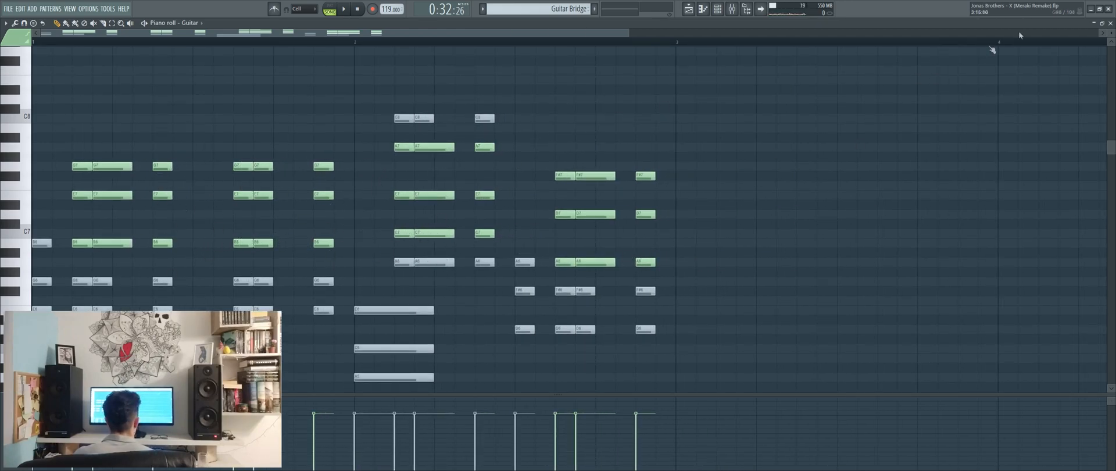
{"action": "left_click", "coordinate": [1112, 22]}
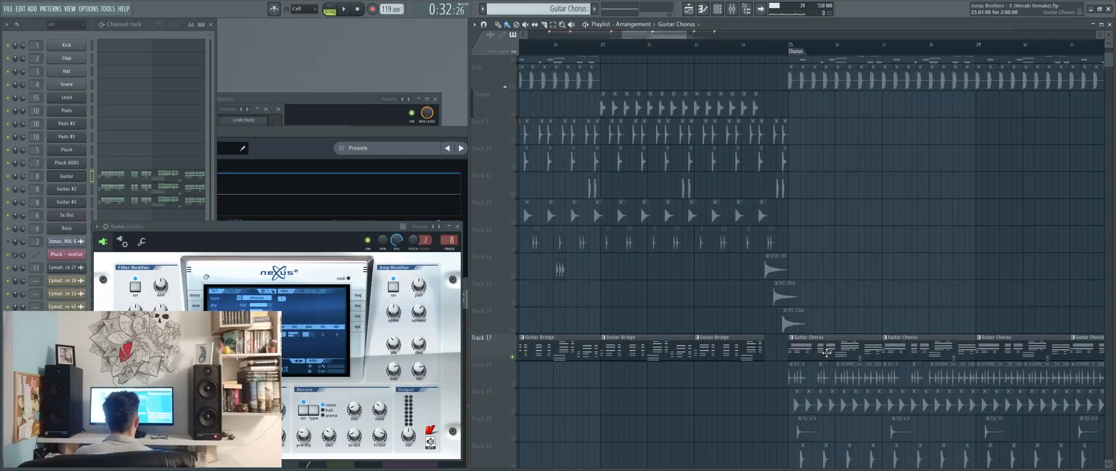
Step: Open the Guitar channel's notes in the Guitar Chorus pattern and play the pattern on its own
{"action": "left_click", "coordinate": [163, 181]}
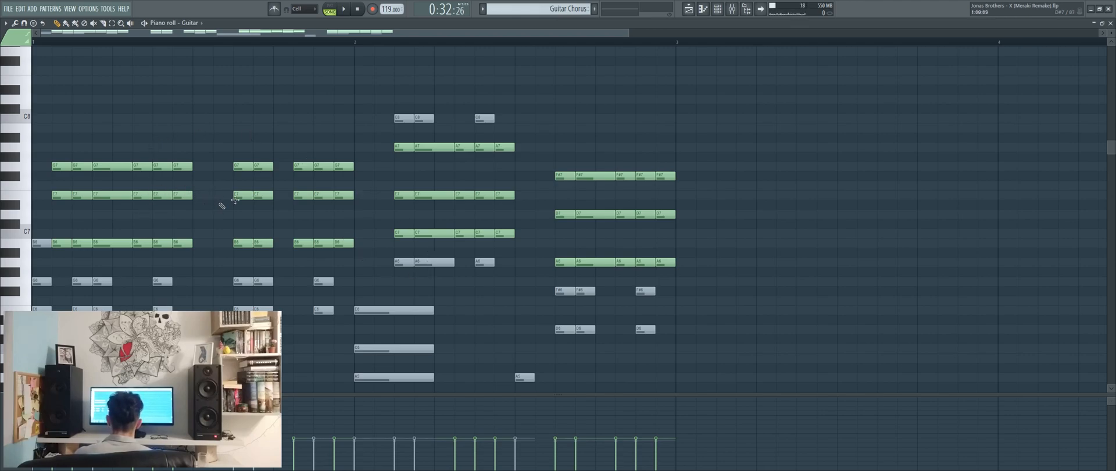
{"action": "left_click", "coordinate": [330, 9]}
{"action": "key", "text": "space"}
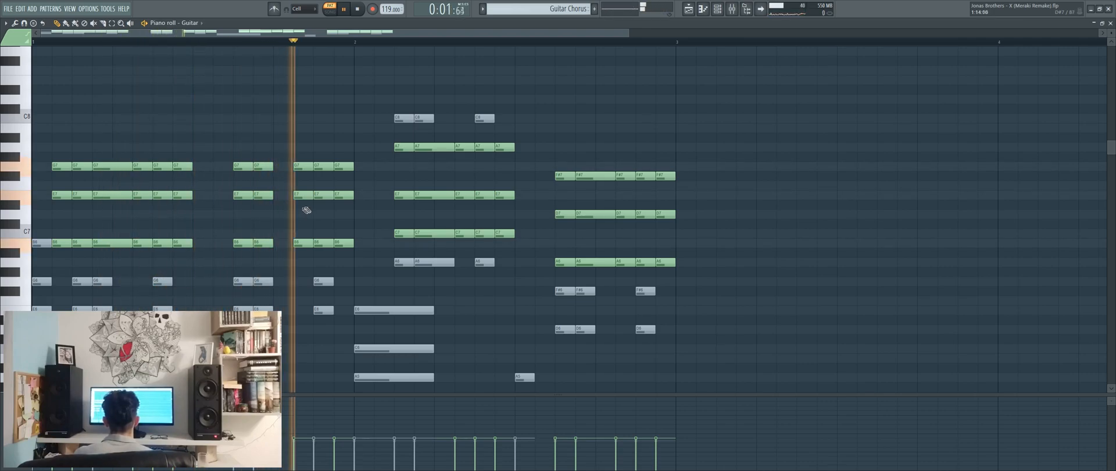
{"action": "key", "text": "space"}
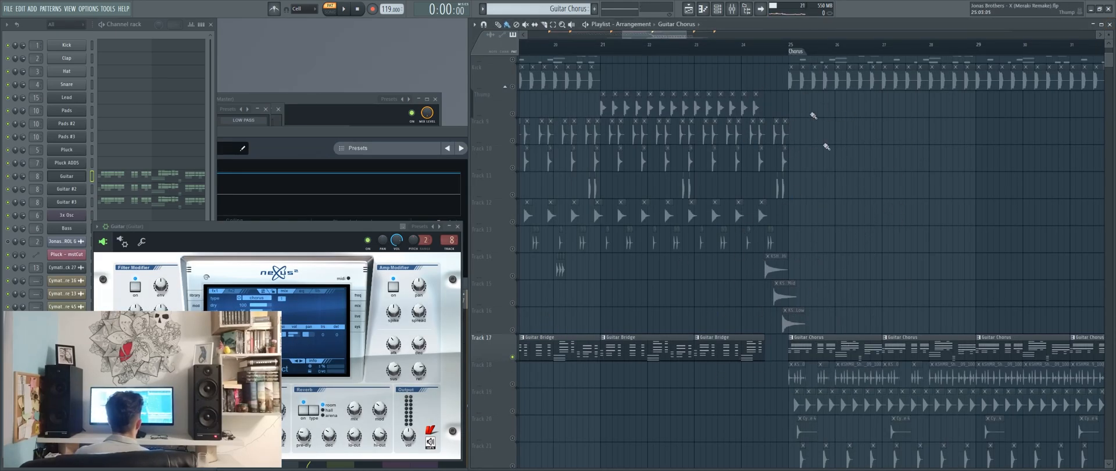
Step: Look over the Chorus and Bridge tracks in the playlist and set the playback position to the Bridge marker
{"action": "scroll", "coordinate": [834, 356], "scroll_direction": "down", "scroll_amount": 4}
{"action": "scroll", "coordinate": [861, 372], "scroll_direction": "up", "scroll_amount": 7}
{"action": "scroll", "coordinate": [872, 349], "scroll_direction": "down", "scroll_amount": 11}
{"action": "scroll", "coordinate": [925, 279], "scroll_direction": "up", "scroll_amount": 10}
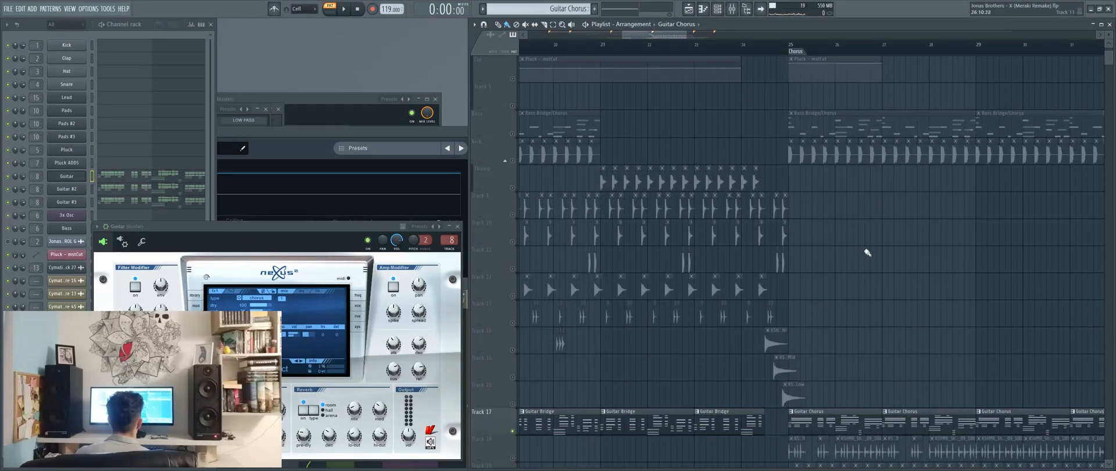
{"action": "left_click_drag", "start_coordinate": [810, 281], "coordinate": [920, 299]}
{"action": "left_click_drag", "start_coordinate": [697, 246], "coordinate": [815, 279]}
{"action": "left_click_drag", "start_coordinate": [691, 136], "coordinate": [774, 129]}
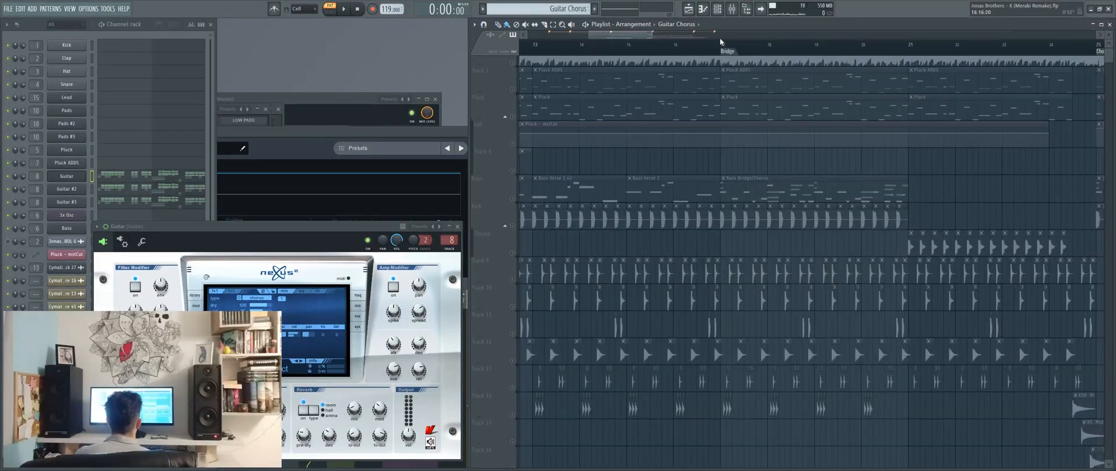
{"action": "left_click", "coordinate": [722, 43]}
{"action": "scroll", "coordinate": [698, 242], "scroll_direction": "down", "scroll_amount": 6}
{"action": "left_click_drag", "start_coordinate": [700, 256], "coordinate": [839, 353]}
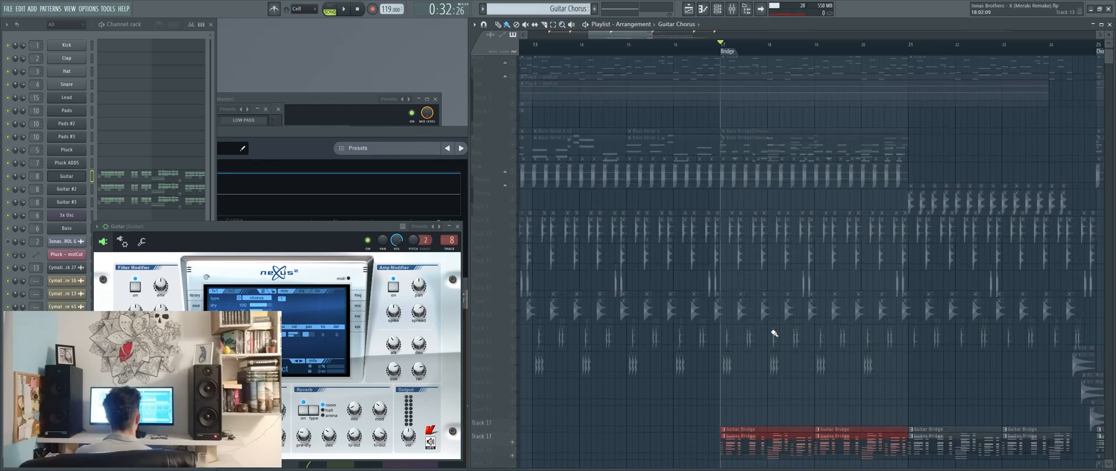
{"action": "scroll", "coordinate": [774, 333], "scroll_direction": "up", "scroll_amount": 3}
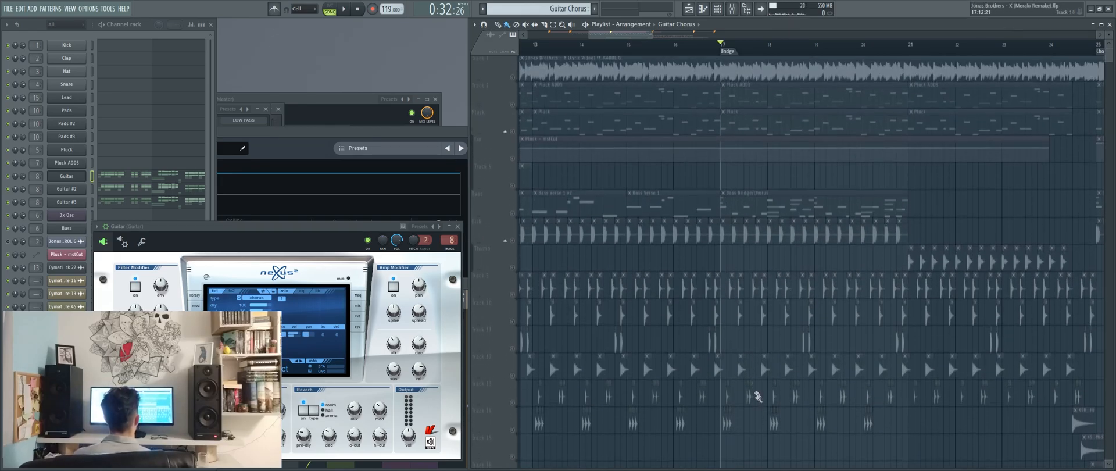
Step: Open the Bass channel's notes in the Bass Verse 1 pattern and fit the piano roll beside the playlist
{"action": "left_click", "coordinate": [735, 208]}
{"action": "left_click", "coordinate": [651, 207]}
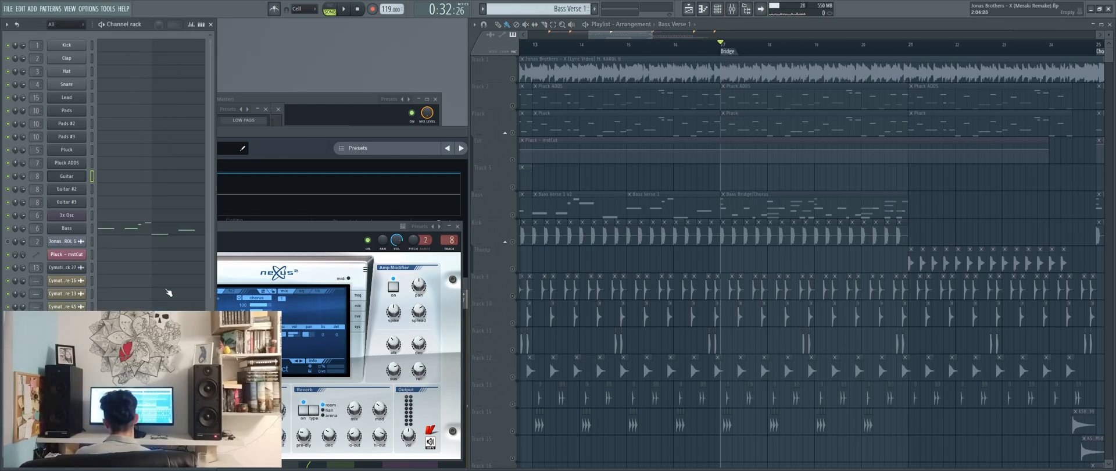
{"action": "left_click", "coordinate": [154, 228]}
{"action": "double_click", "coordinate": [934, 22]}
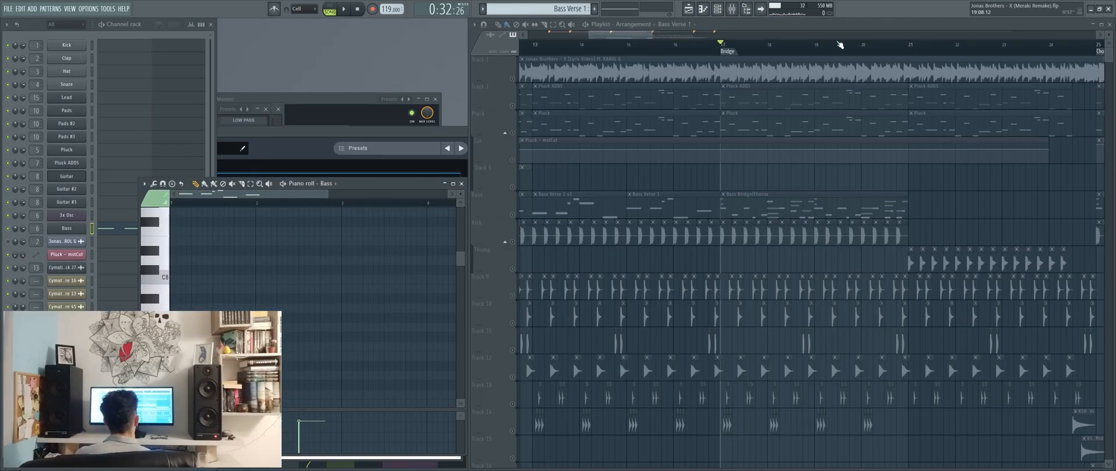
{"action": "left_click_drag", "start_coordinate": [388, 182], "coordinate": [359, 81]}
{"action": "right_click", "coordinate": [316, 274], "text": "ctrl"}
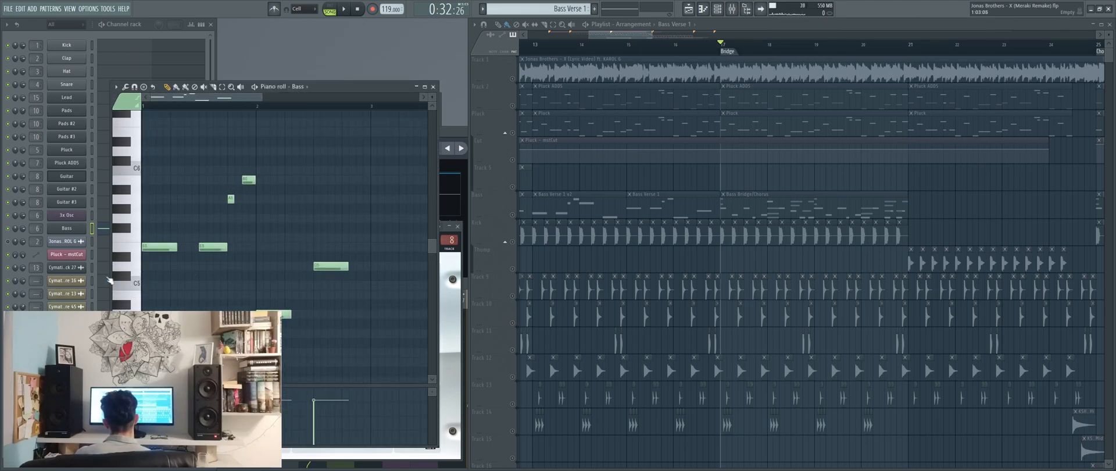
{"action": "left_click_drag", "start_coordinate": [109, 274], "coordinate": [36, 274]}
{"action": "left_click_drag", "start_coordinate": [439, 240], "coordinate": [469, 236]}
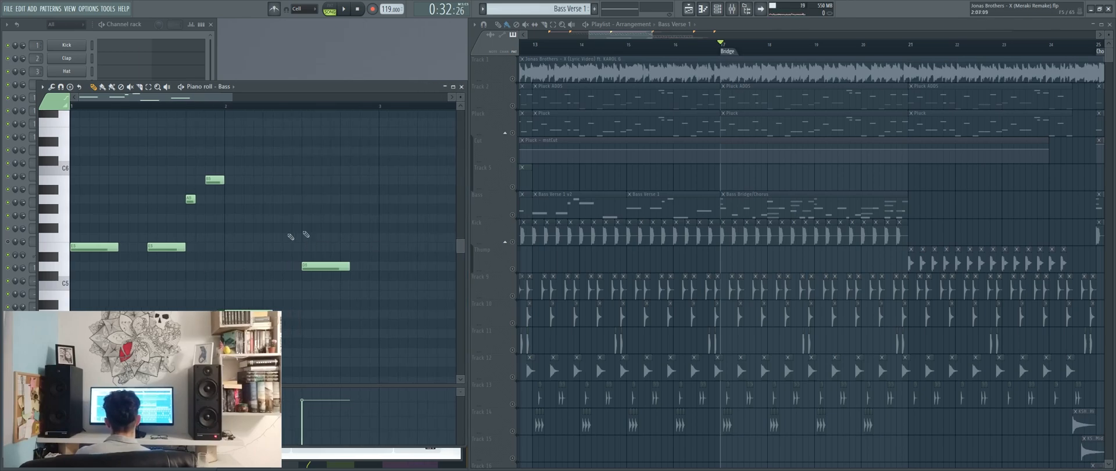
Step: Compare the Bass notes of the Bass Verse 1 pattern with those of Bass Bridge/Chorus
{"action": "left_click", "coordinate": [800, 213]}
{"action": "left_click_drag", "start_coordinate": [353, 261], "coordinate": [355, 259]}
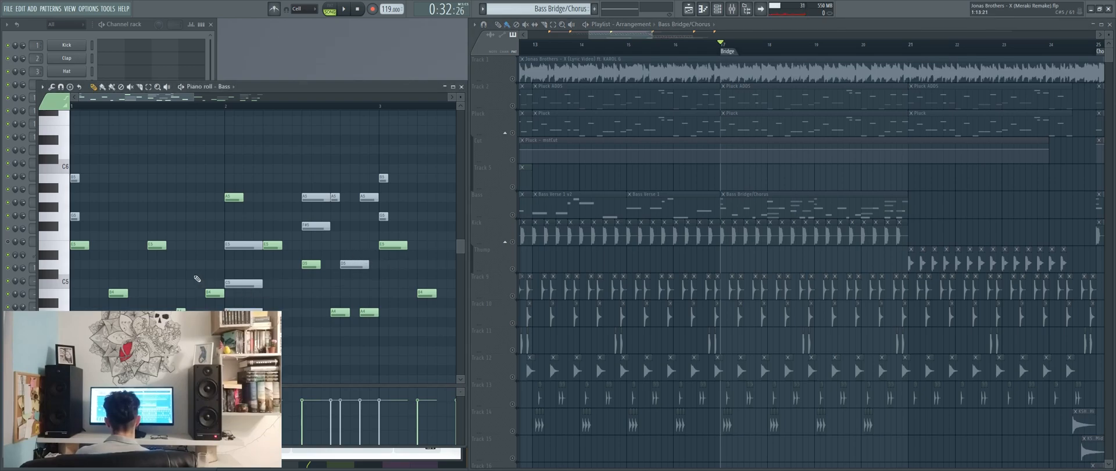
{"action": "left_click", "coordinate": [666, 212]}
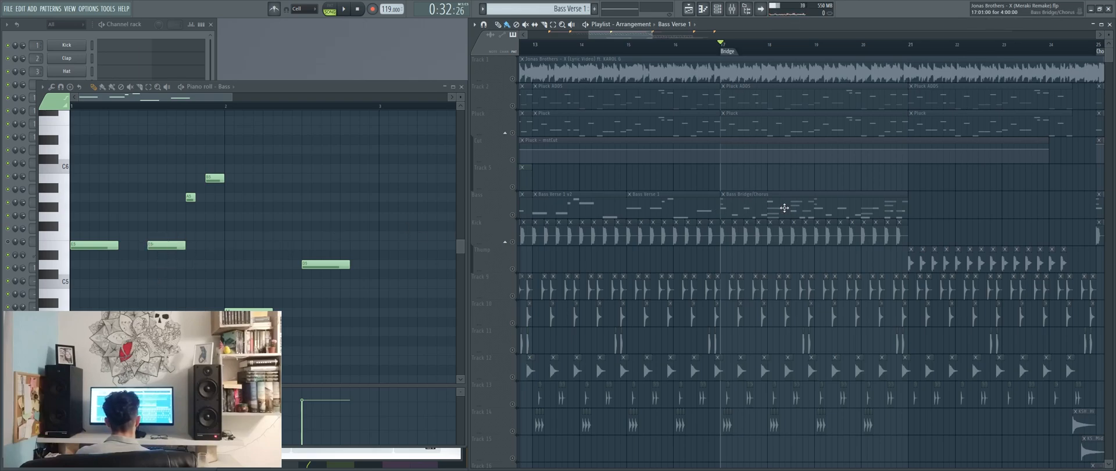
{"action": "left_click", "coordinate": [784, 207]}
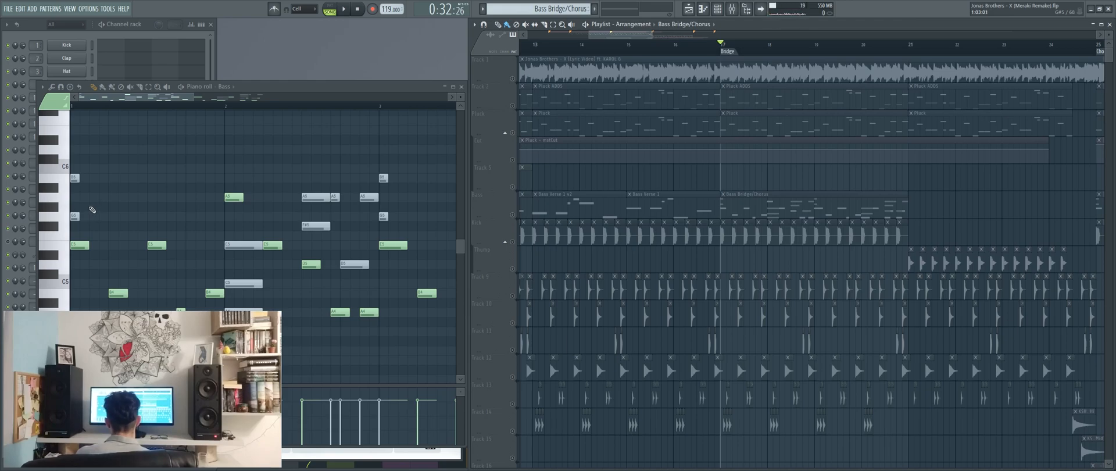
Step: Clone the Bass Bridge/Chorus pattern as a copy and reselect the original pattern
{"action": "left_click", "coordinate": [552, 10]}
{"action": "left_click", "coordinate": [724, 194]}
{"action": "left_click", "coordinate": [725, 195]}
{"action": "left_click", "coordinate": [552, 8]}
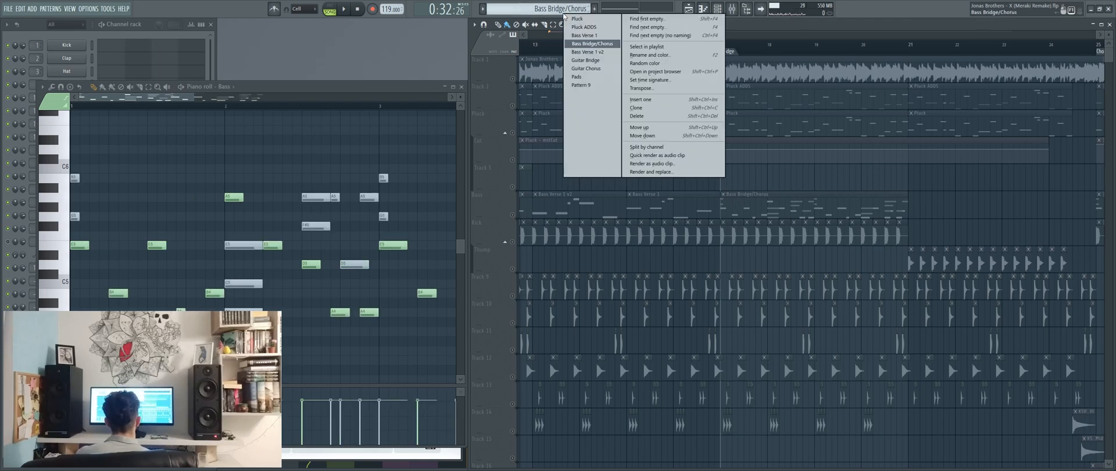
{"action": "left_click", "coordinate": [636, 107]}
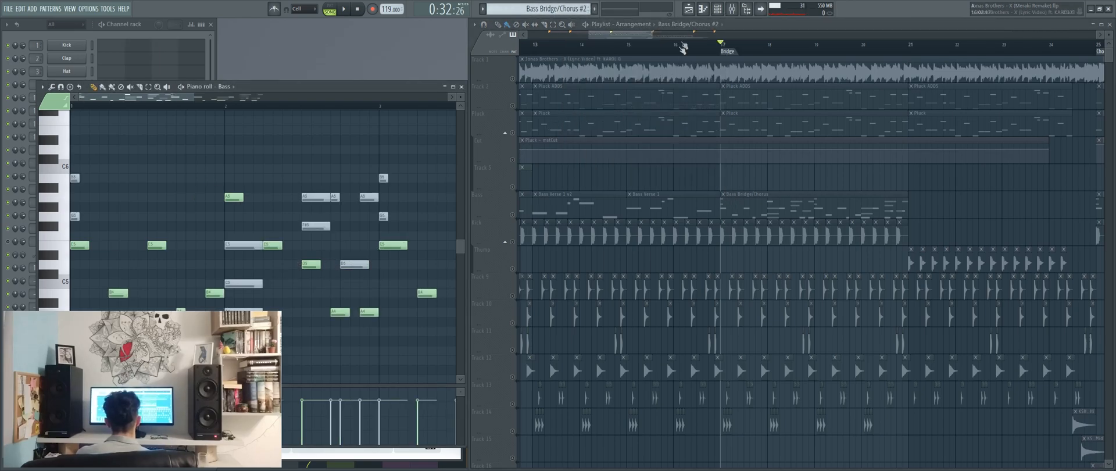
{"action": "left_click", "coordinate": [750, 204]}
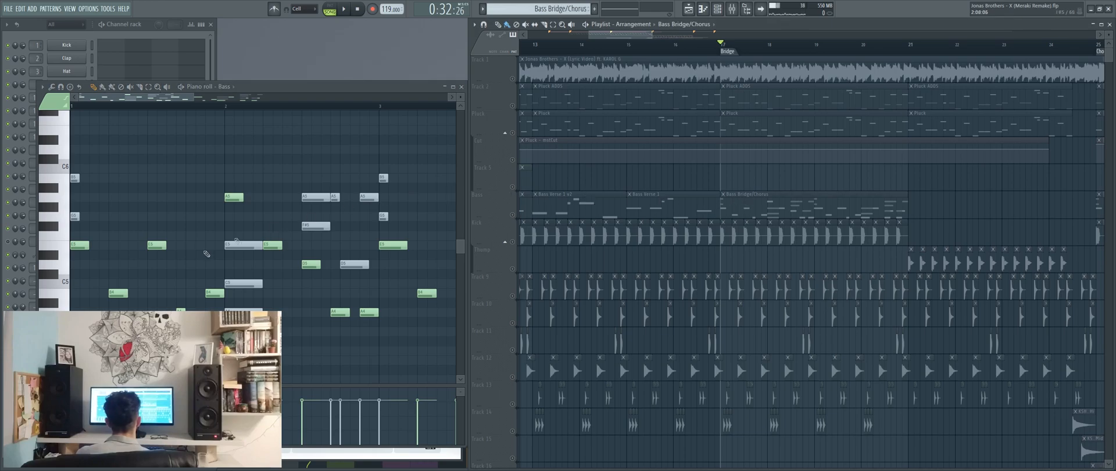
Step: Delete the grey notes layered over the green bass line in bars 1 to 3 of the Bass channel
{"action": "right_click", "coordinate": [74, 177]}
{"action": "right_click", "coordinate": [77, 217]}
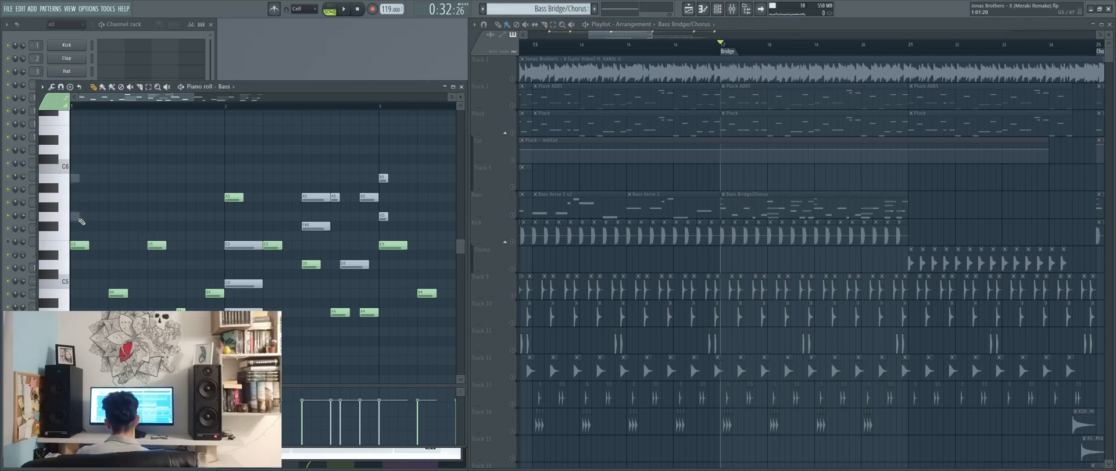
{"action": "right_click", "coordinate": [237, 245]}
{"action": "right_click", "coordinate": [243, 283]}
{"action": "right_click", "coordinate": [243, 309]}
{"action": "right_click", "coordinate": [316, 226]}
{"action": "right_click", "coordinate": [316, 196]}
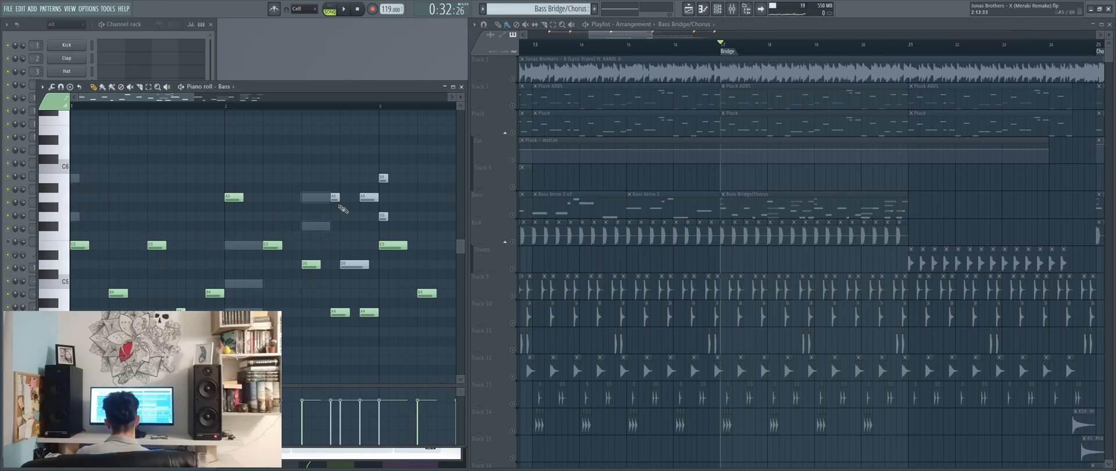
{"action": "right_click", "coordinate": [369, 197]}
{"action": "right_click", "coordinate": [383, 178]}
{"action": "right_click", "coordinate": [383, 217]}
{"action": "right_click", "coordinate": [346, 265]}
Step: Remove the matching extra notes in bar 2 of the 3x Osc channel, leaving only the green bass line
{"action": "right_click", "coordinate": [324, 230]}
{"action": "right_click", "coordinate": [323, 230]}
{"action": "right_click", "coordinate": [317, 198]}
{"action": "right_click", "coordinate": [317, 227]}
{"action": "right_click", "coordinate": [336, 199]}
{"action": "right_click", "coordinate": [351, 263]}
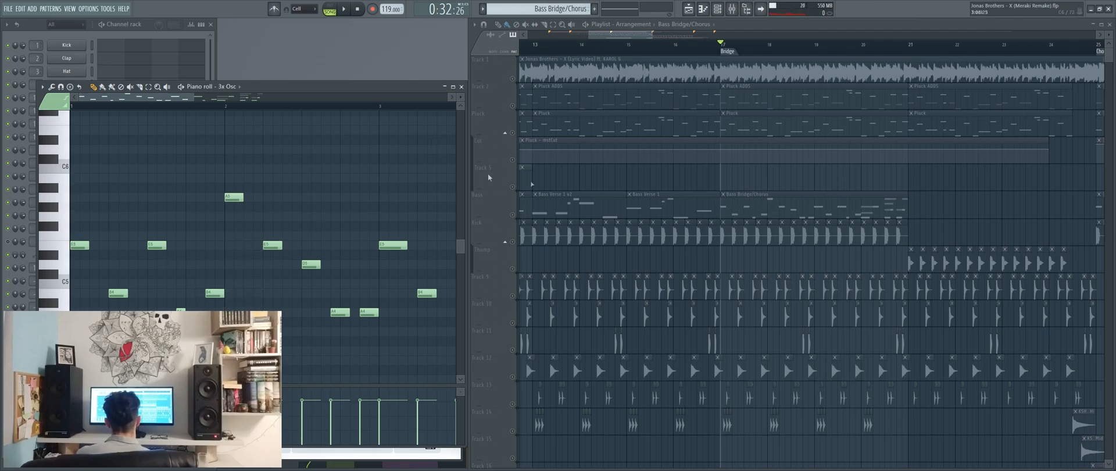
Step: Return to the Bass channel and compare its Bass Verse 1 notes with the simplified Bass Bridge/Chorus line
{"action": "left_click", "coordinate": [682, 200]}
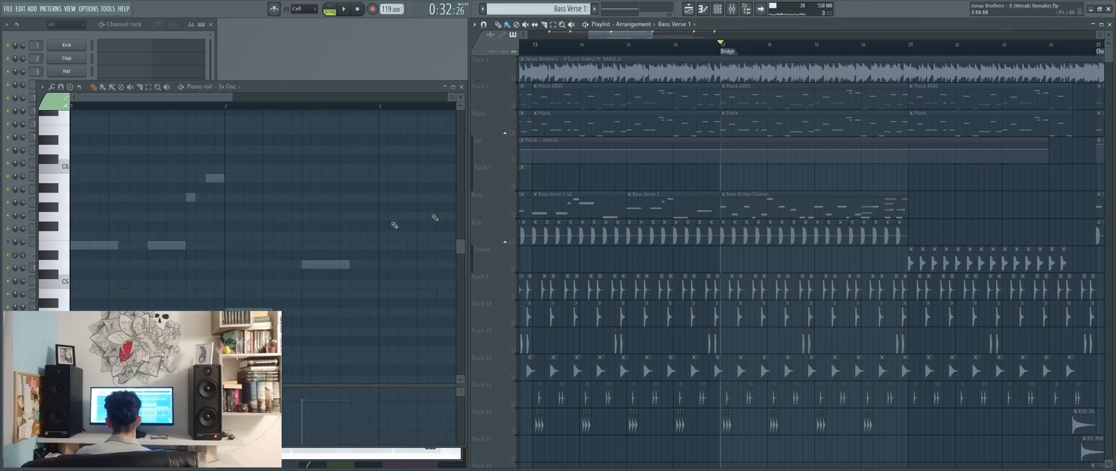
{"action": "double_click", "coordinate": [262, 309]}
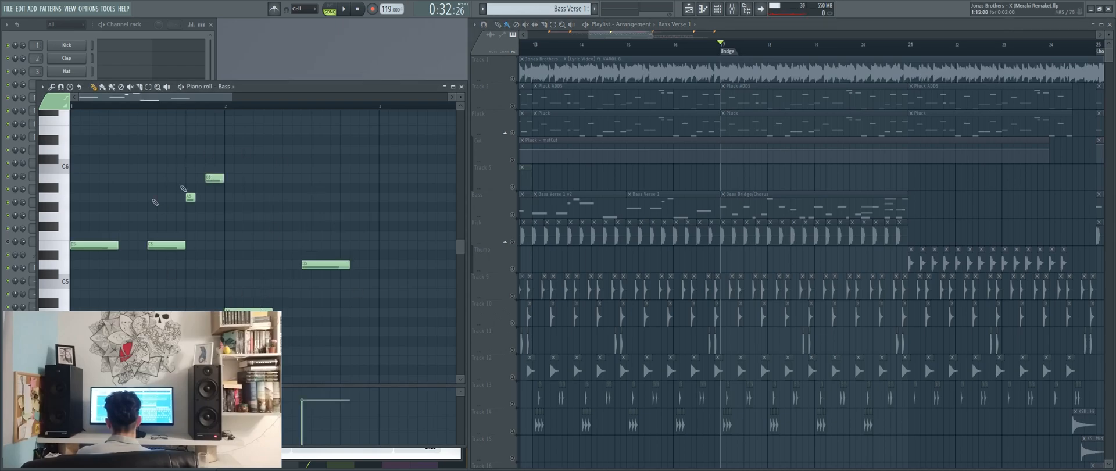
{"action": "left_click", "coordinate": [755, 213]}
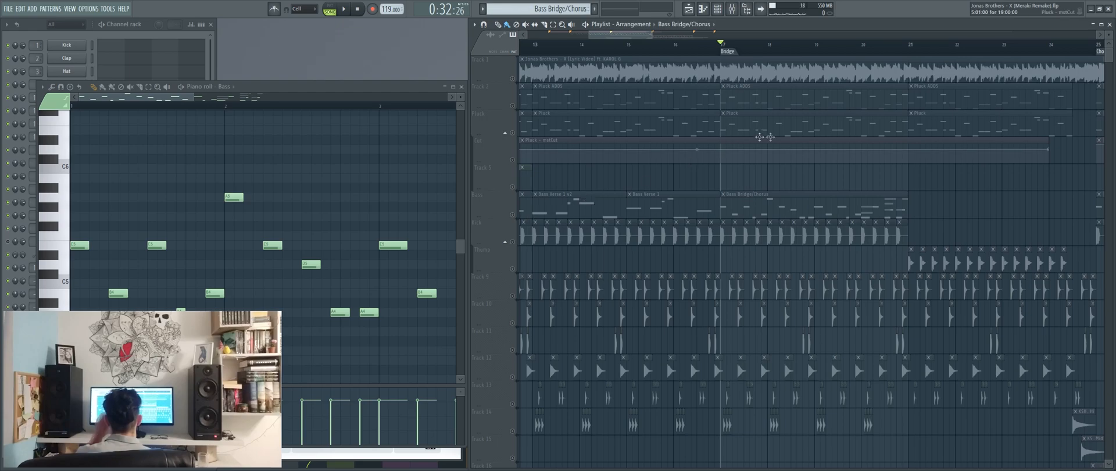
Step: Play the Bass Verse 1 pattern on its own to hear its bass line
{"action": "left_click", "coordinate": [685, 211]}
{"action": "left_click", "coordinate": [330, 10]}
{"action": "key", "text": "space"}
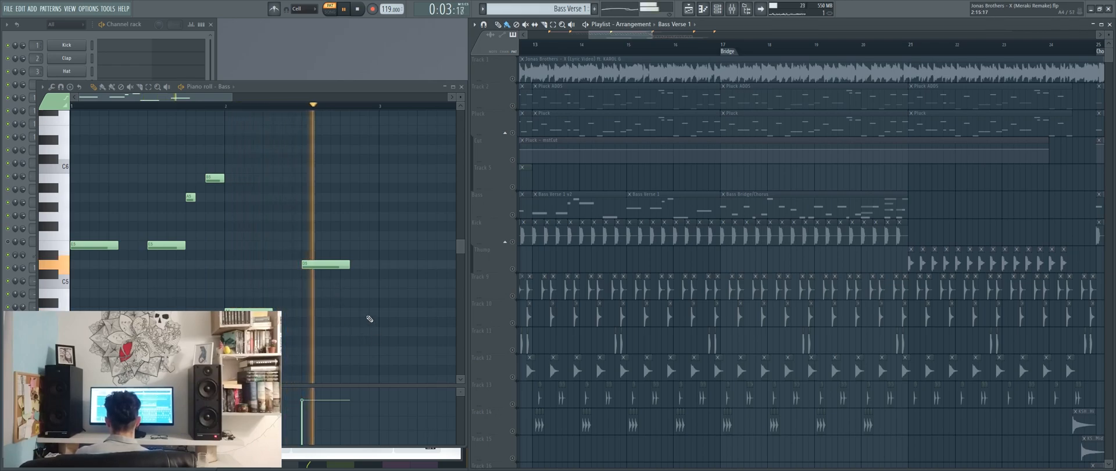
{"action": "key", "text": "space"}
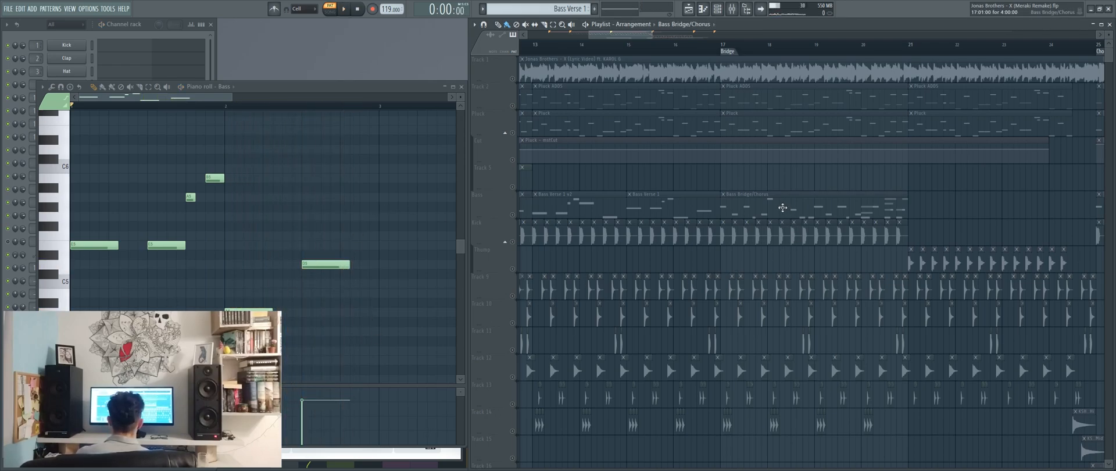
Step: Play the Bass Bridge/Chorus pattern on its own and view its full four-bar note sequence
{"action": "left_click", "coordinate": [784, 211]}
{"action": "key", "text": "space"}
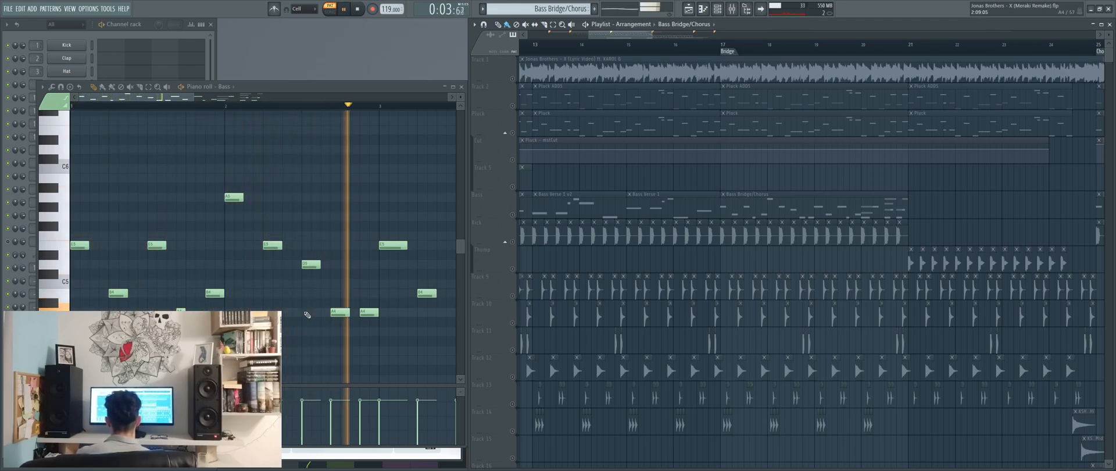
{"action": "scroll", "coordinate": [285, 308], "scroll_direction": "down", "scroll_amount": 2, "text": "ctrl"}
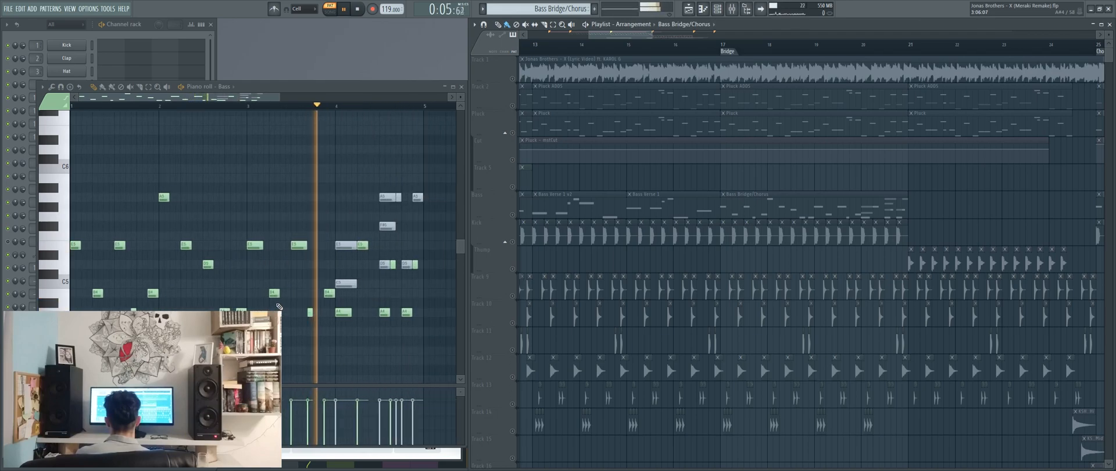
{"action": "key", "text": "space"}
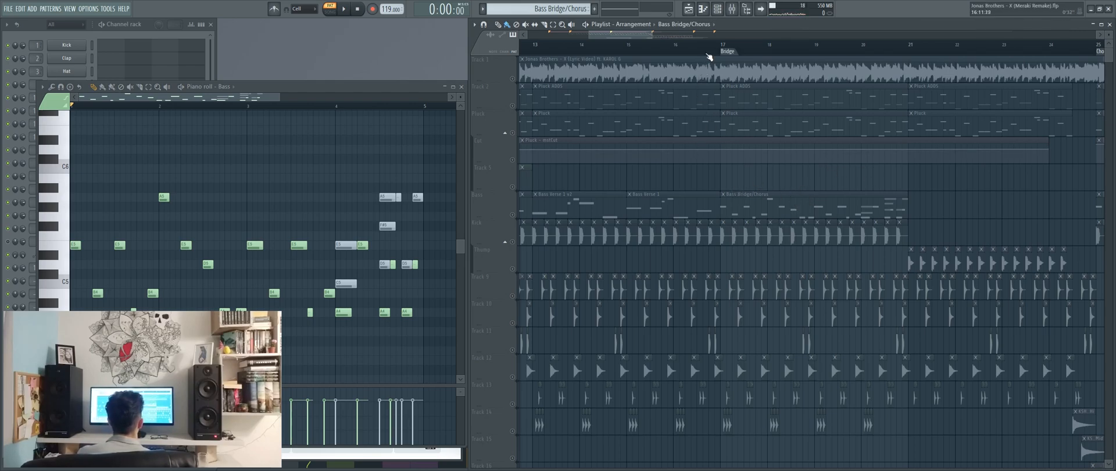
Step: Examine where the Bass Bridge/Chorus clips and the guitar patterns sit between the Bridge and Chorus markers
{"action": "scroll", "coordinate": [779, 198], "scroll_direction": "right", "scroll_amount": 2}
{"action": "left_click_drag", "start_coordinate": [709, 167], "coordinate": [771, 211]}
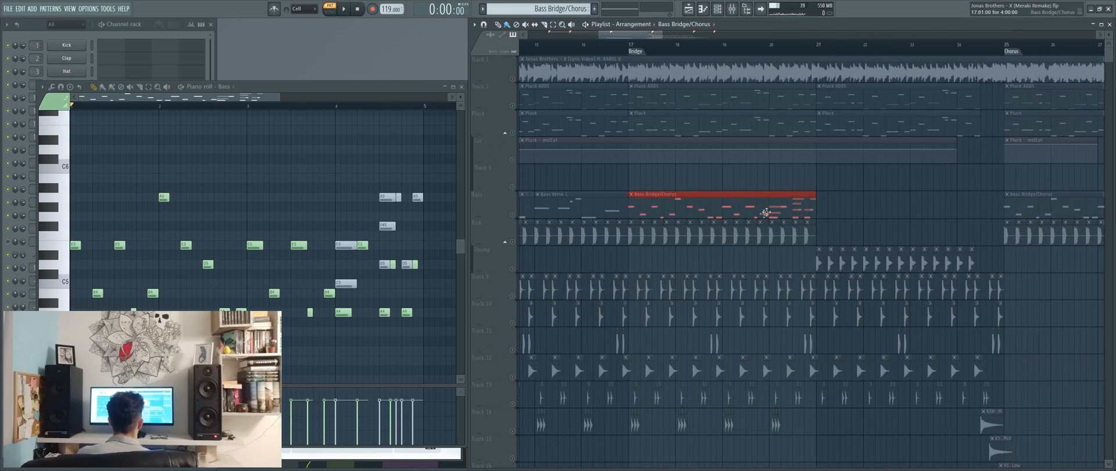
{"action": "scroll", "coordinate": [568, 242], "scroll_direction": "right", "scroll_amount": 2}
{"action": "scroll", "coordinate": [568, 242], "scroll_direction": "down", "scroll_amount": 2}
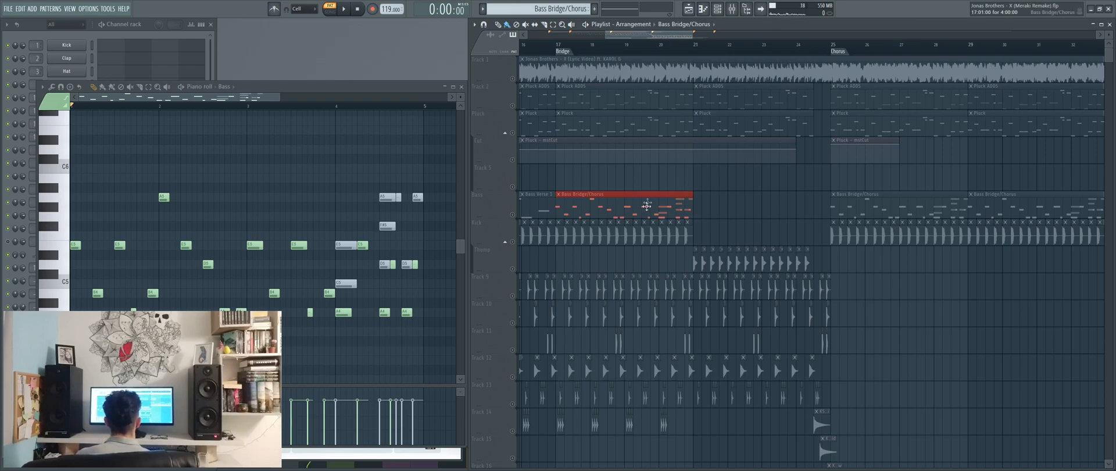
{"action": "scroll", "coordinate": [612, 80], "scroll_direction": "left", "scroll_amount": 2}
{"action": "scroll", "coordinate": [663, 150], "scroll_direction": "down", "scroll_amount": 6}
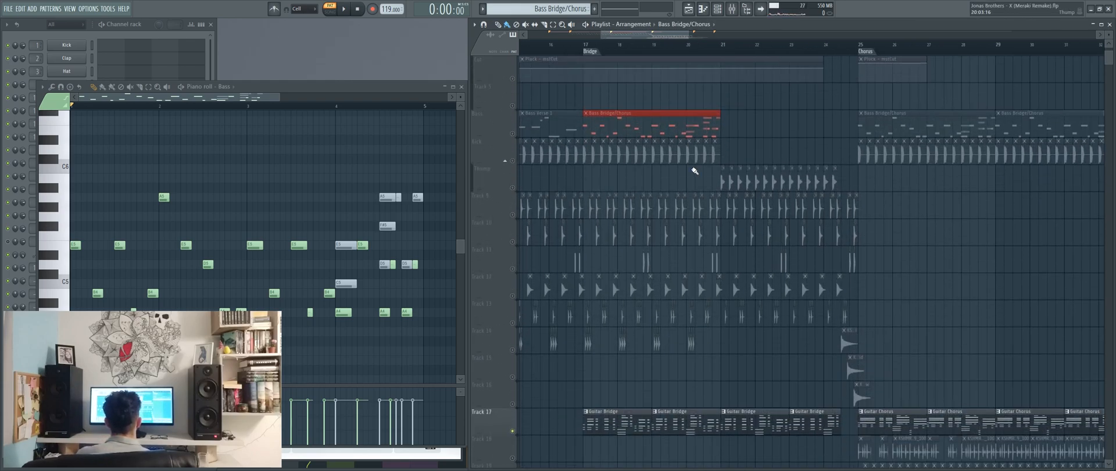
{"action": "scroll", "coordinate": [693, 170], "scroll_direction": "up", "scroll_amount": 5}
{"action": "scroll", "coordinate": [628, 97], "scroll_direction": "up", "scroll_amount": 1}
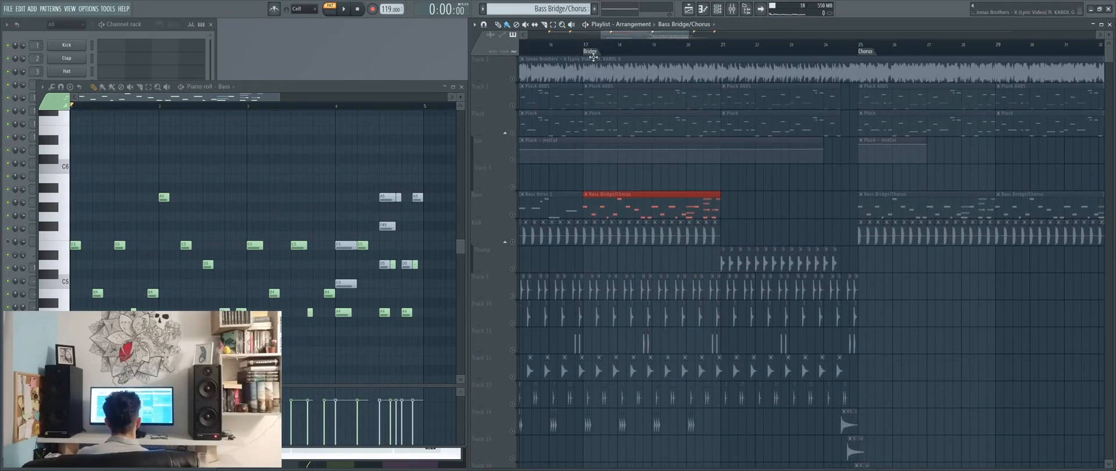
Step: Place the playhead at the Bridge marker and unmute every playlist track except the original song audio in track 1
{"action": "left_click", "coordinate": [590, 50]}
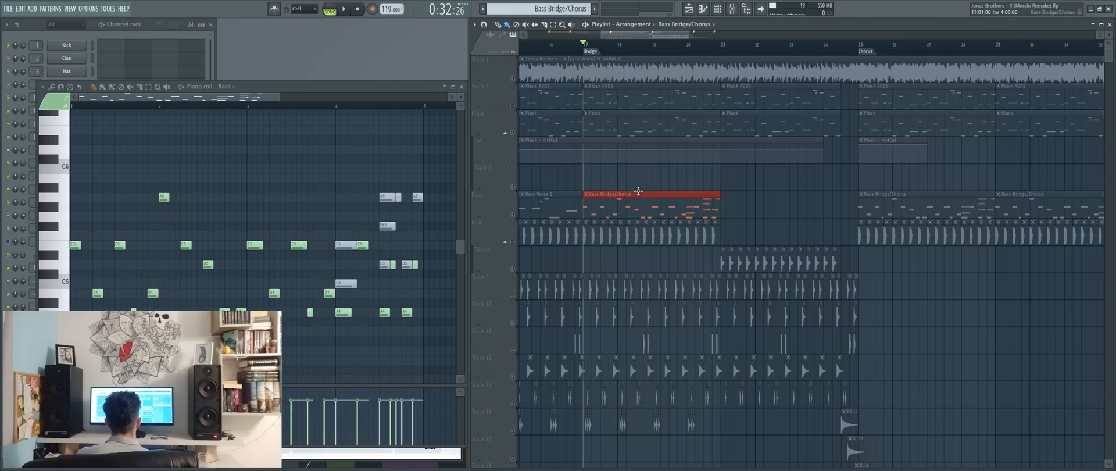
{"action": "left_click", "coordinate": [513, 107]}
{"action": "right_click", "coordinate": [513, 107]}
{"action": "left_click", "coordinate": [513, 79]}
{"action": "scroll", "coordinate": [642, 182], "scroll_direction": "down", "scroll_amount": 8}
{"action": "scroll", "coordinate": [750, 169], "scroll_direction": "up", "scroll_amount": 6}
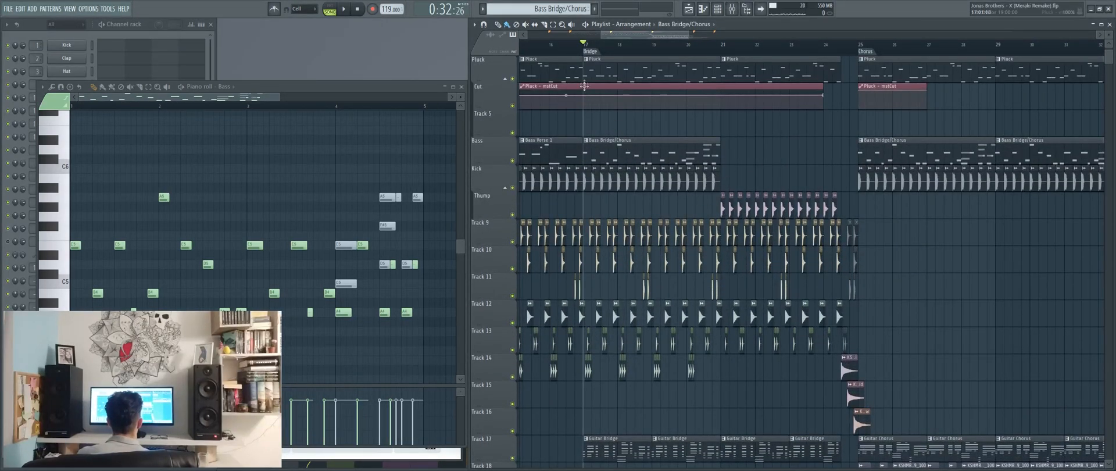
Step: Play the full arrangement from the Bridge marker through the switch from the Kick track to the Thump track
{"action": "left_click_drag", "start_coordinate": [723, 44], "coordinate": [719, 51]}
{"action": "left_click", "coordinate": [597, 51]}
{"action": "key", "text": "space"}
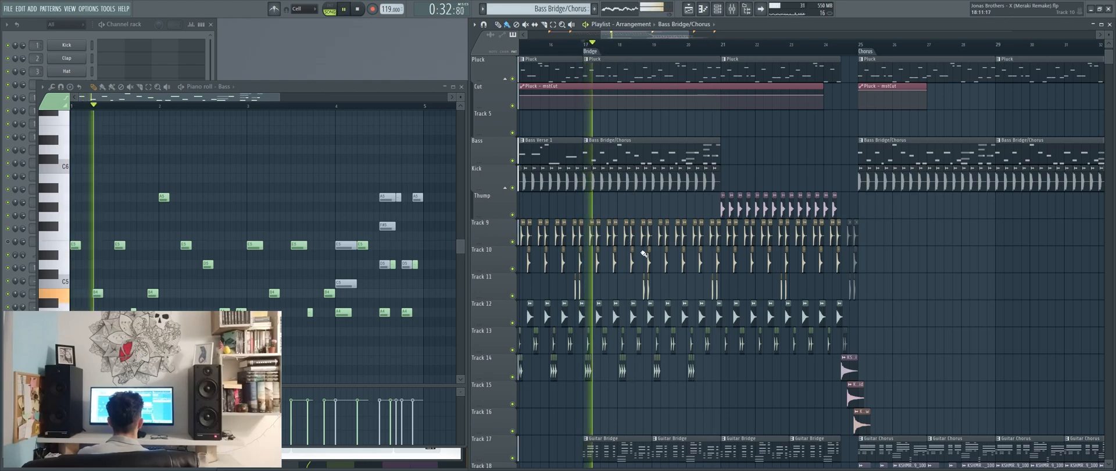
{"action": "scroll", "coordinate": [787, 211], "scroll_direction": "down", "scroll_amount": 2}
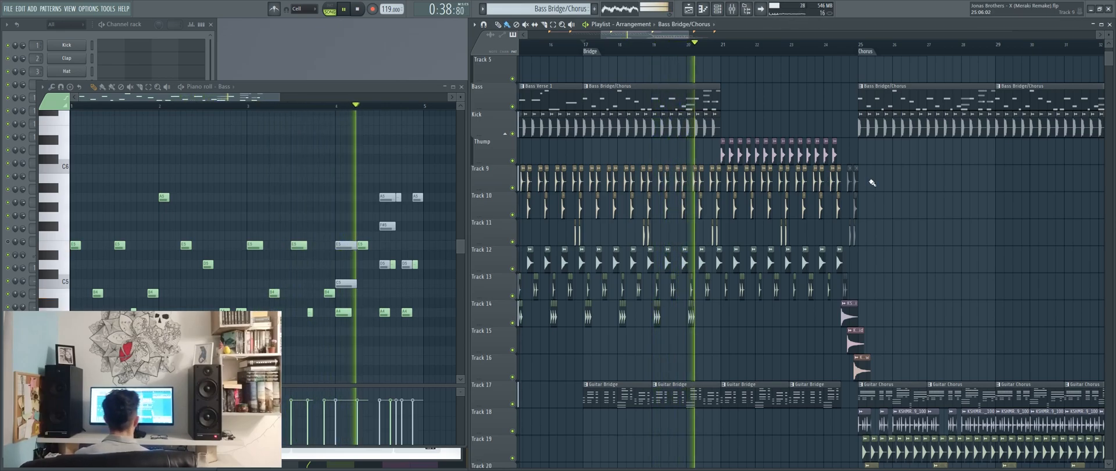
{"action": "scroll", "coordinate": [878, 179], "scroll_direction": "up", "scroll_amount": 3}
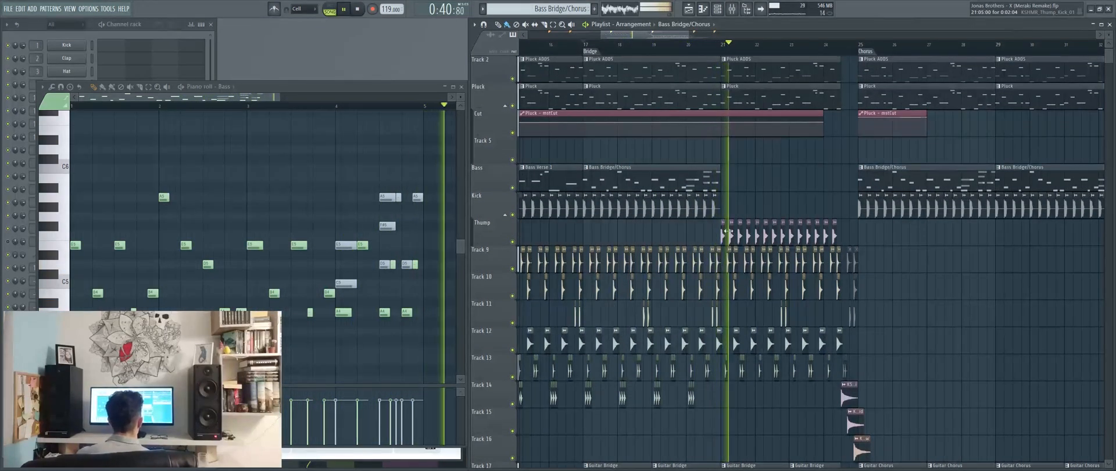
{"action": "key", "text": "space"}
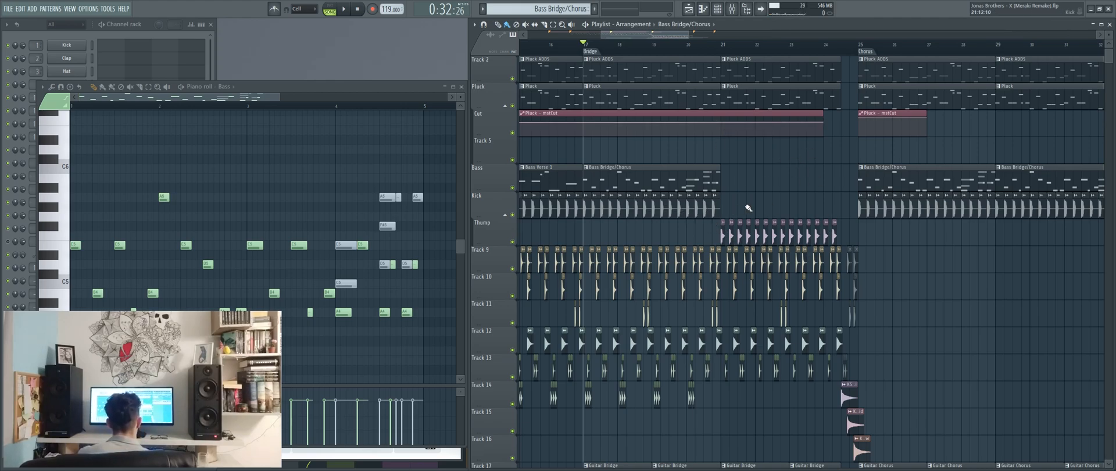
Step: Open the Cymatics - Kick 27 and KSHMR_Thump_Kick_01 samples to compare their waveforms
{"action": "double_click", "coordinate": [716, 207]}
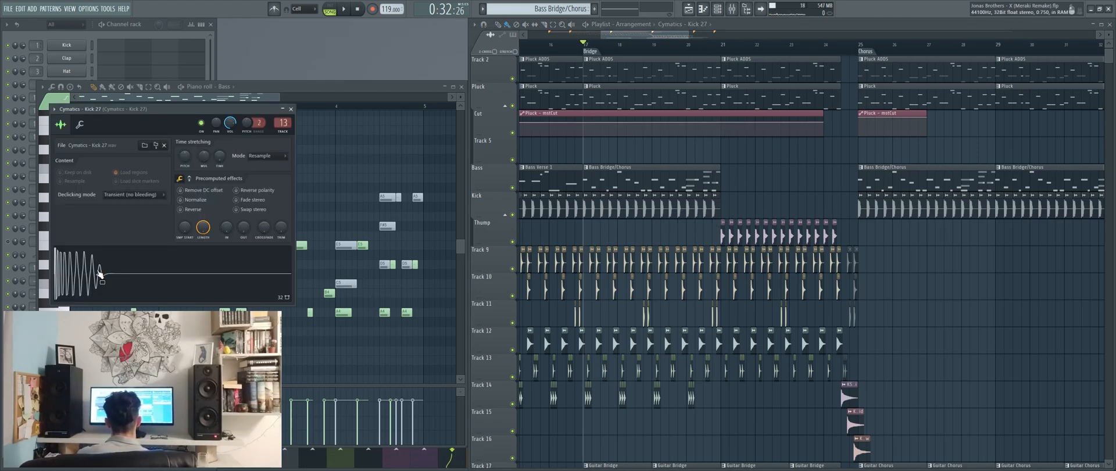
{"action": "left_click", "coordinate": [723, 238]}
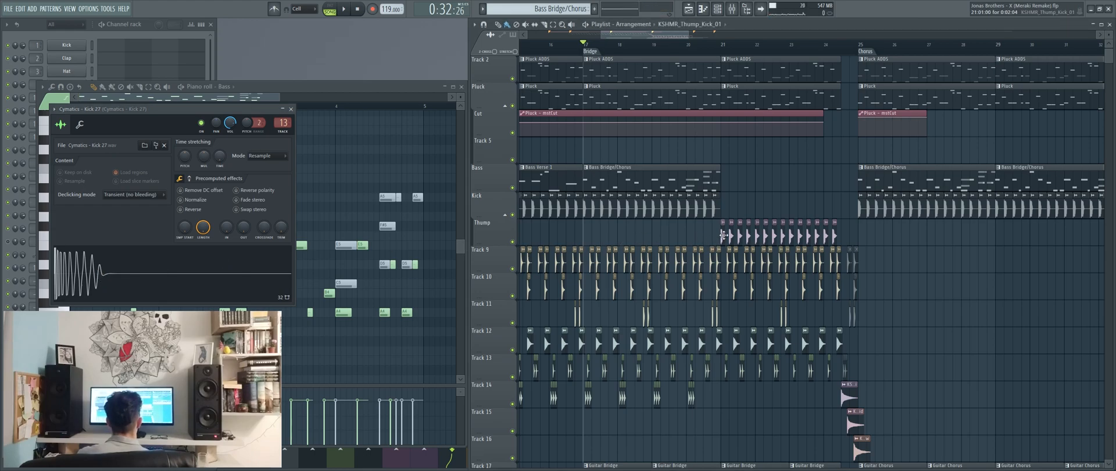
{"action": "double_click", "coordinate": [724, 235]}
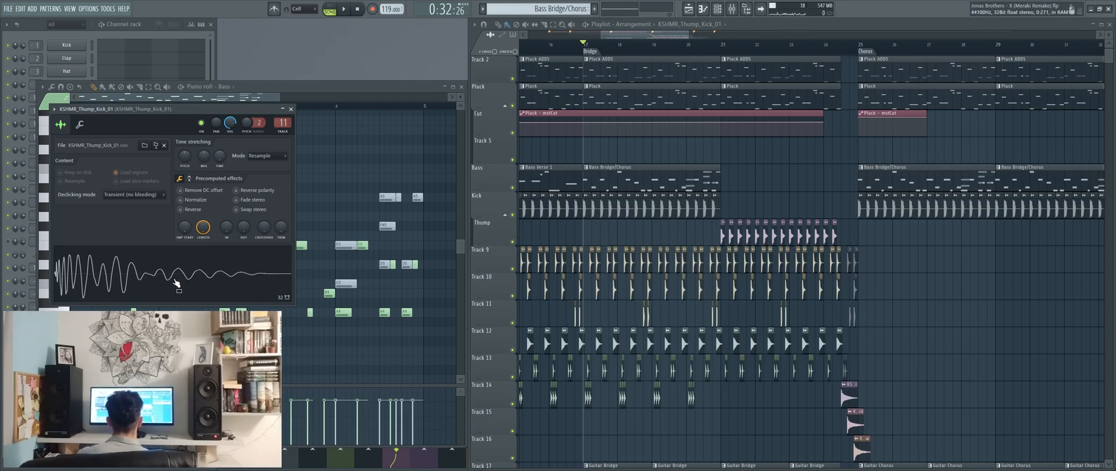
Step: Select the hi-hat clips on track 14 across the first half of the Bridge and examine their placement
{"action": "left_click_drag", "start_coordinate": [766, 248], "coordinate": [729, 169]}
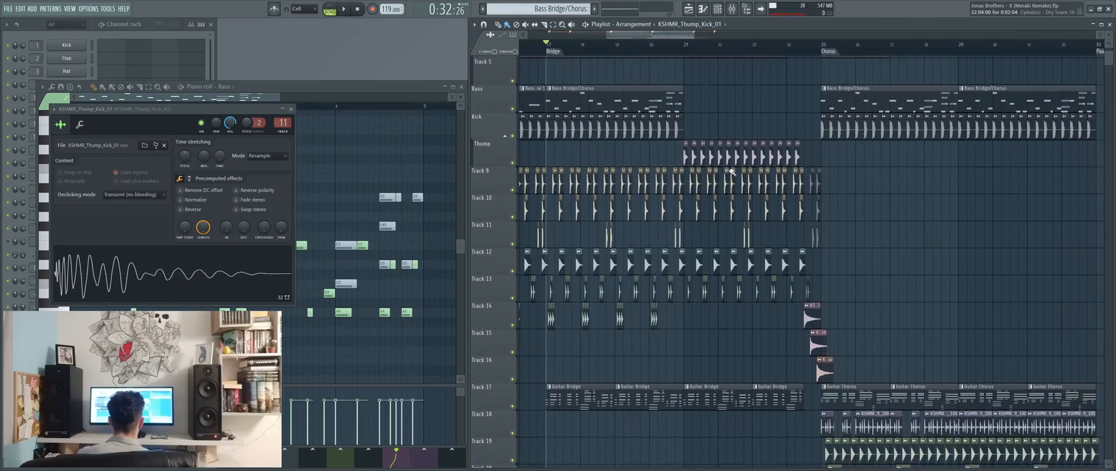
{"action": "left_click_drag", "start_coordinate": [739, 128], "coordinate": [766, 155]}
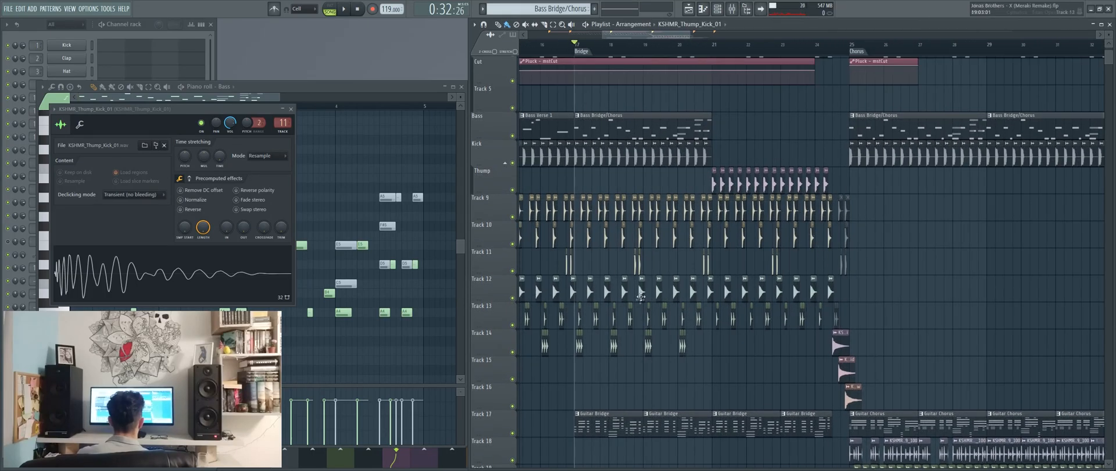
{"action": "left_click_drag", "start_coordinate": [726, 353], "coordinate": [539, 384]}
{"action": "mouse_move", "coordinate": [623, 386]}
{"action": "left_mouse_down"}
{"action": "mouse_move", "coordinate": [856, 389]}
{"action": "mouse_move", "coordinate": [637, 357]}
{"action": "left_mouse_up"}
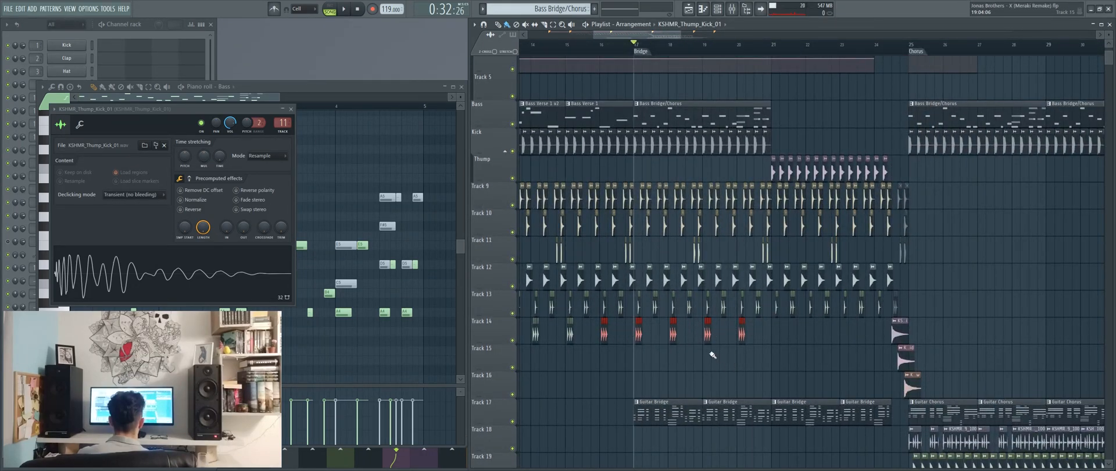
{"action": "scroll", "coordinate": [675, 360], "scroll_direction": "up", "scroll_amount": 4}
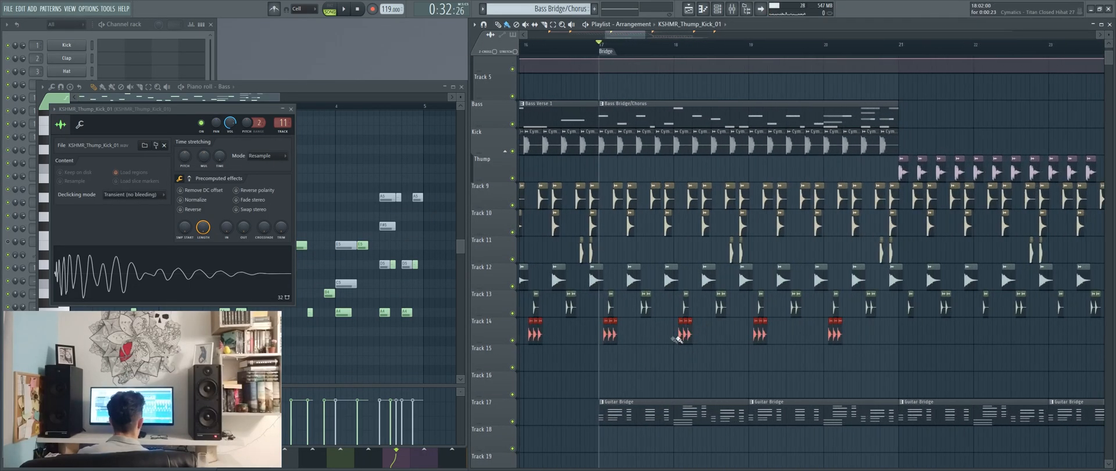
{"action": "scroll", "coordinate": [679, 337], "scroll_direction": "down", "scroll_amount": 4}
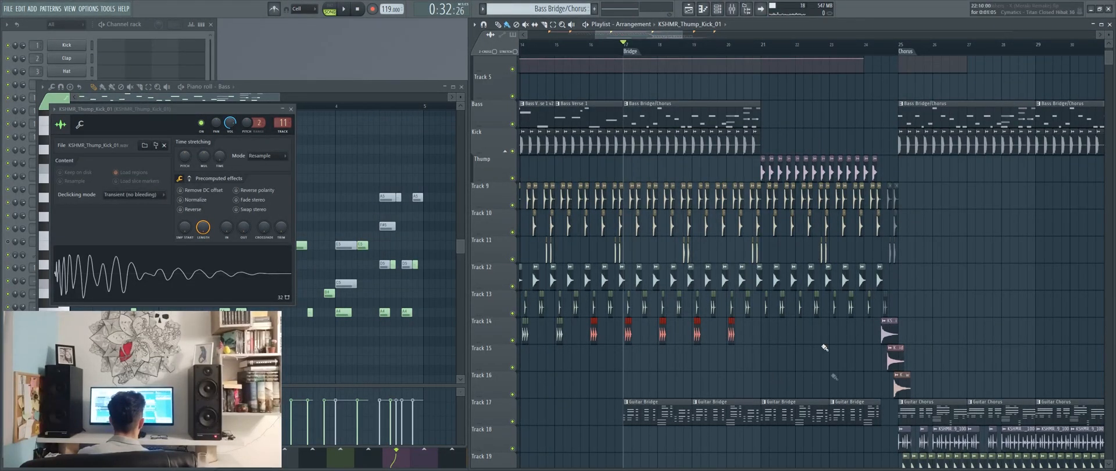
Step: Mark the time range of the tom fill just before the Chorus marker, and clear the selection after examining it
{"action": "left_click_drag", "start_coordinate": [821, 415], "coordinate": [721, 406]}
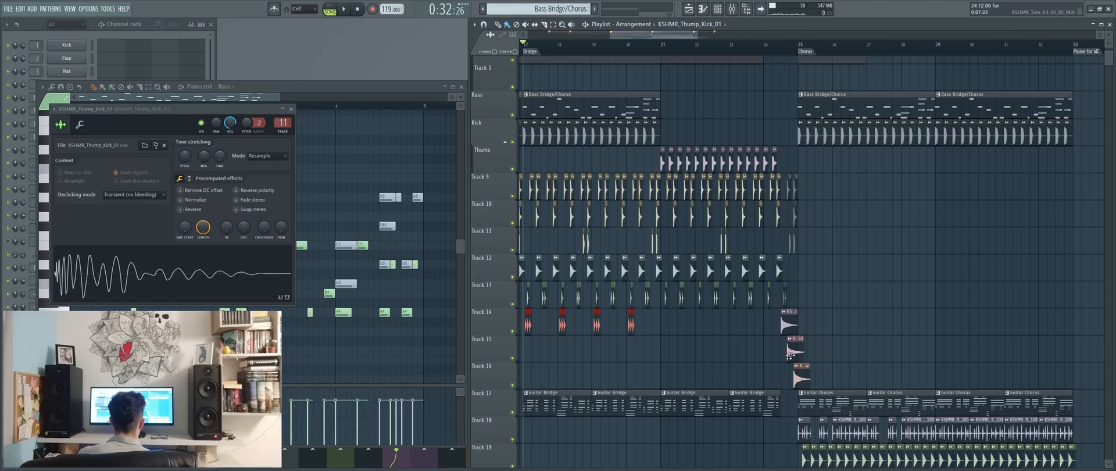
{"action": "scroll", "coordinate": [761, 405], "scroll_direction": "up", "scroll_amount": 4}
{"action": "left_click", "coordinate": [783, 52]}
{"action": "scroll", "coordinate": [785, 56], "scroll_direction": "up", "scroll_amount": 3}
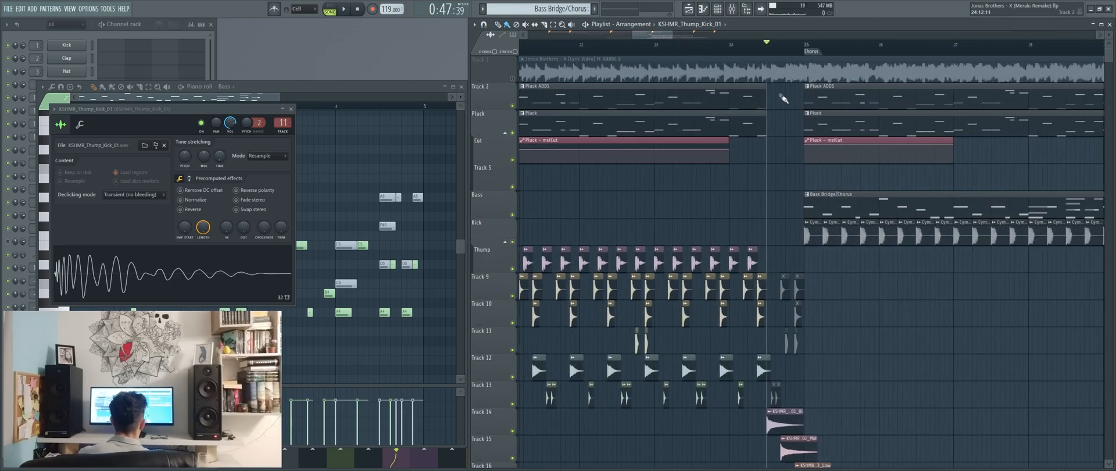
{"action": "left_click_drag", "start_coordinate": [771, 51], "coordinate": [806, 52]}
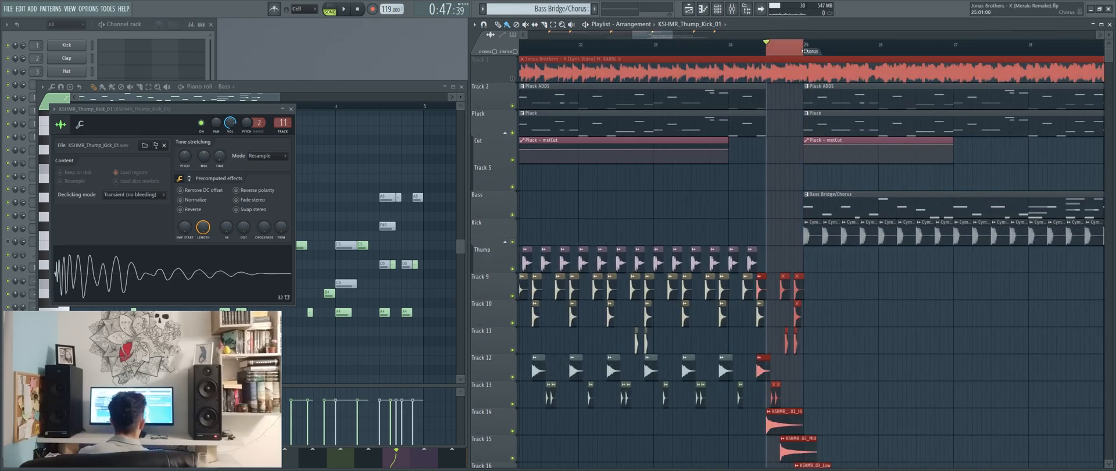
{"action": "left_click", "coordinate": [793, 179]}
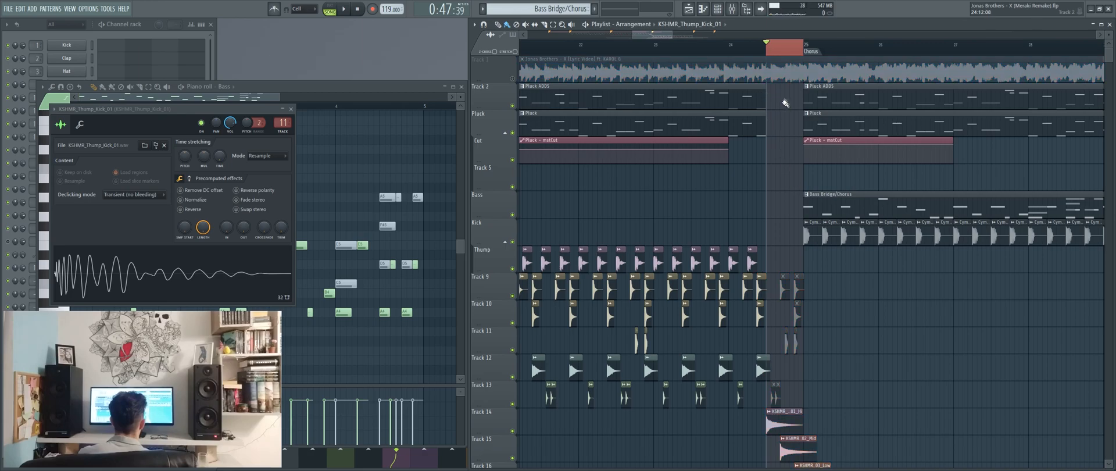
{"action": "left_click", "coordinate": [770, 47]}
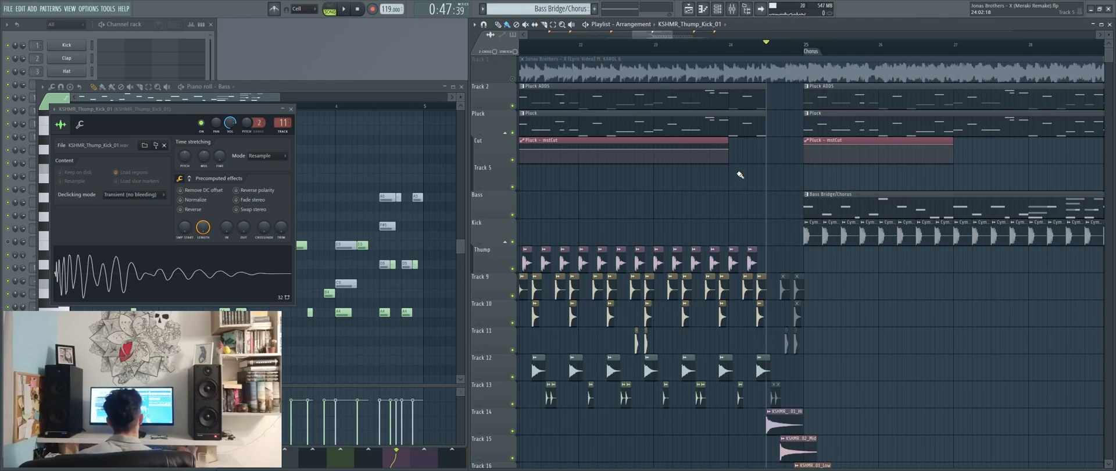
Step: Play the arrangement from bar 21, where the Thump clips start, toward the tom fill before the Chorus
{"action": "scroll", "coordinate": [766, 174], "scroll_direction": "down", "scroll_amount": 6}
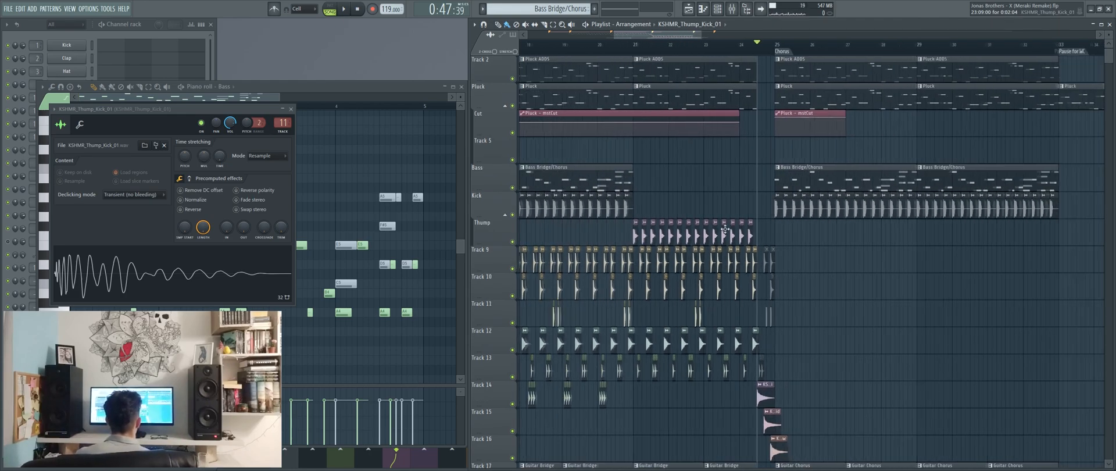
{"action": "left_click", "coordinate": [639, 55]}
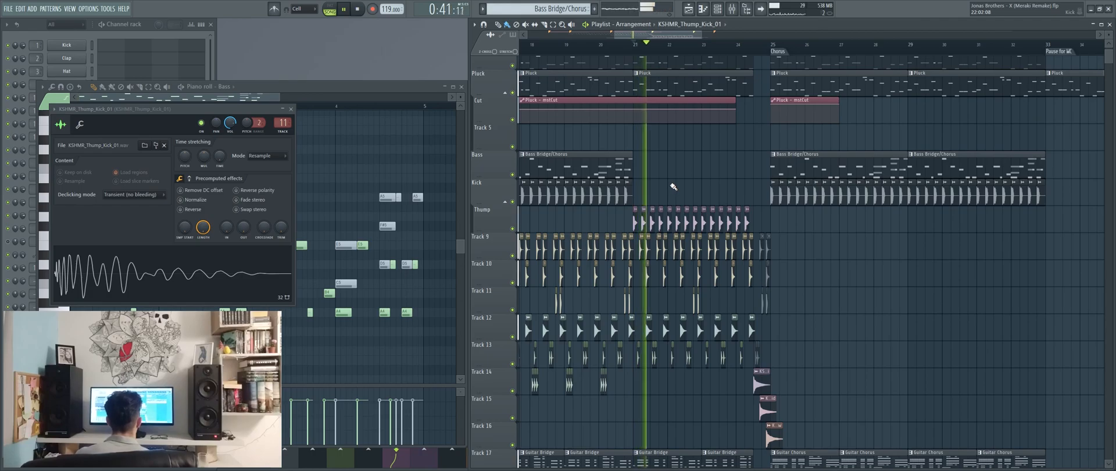
{"action": "scroll", "coordinate": [704, 186], "scroll_direction": "down", "scroll_amount": 4}
{"action": "scroll", "coordinate": [715, 201], "scroll_direction": "up", "scroll_amount": 7}
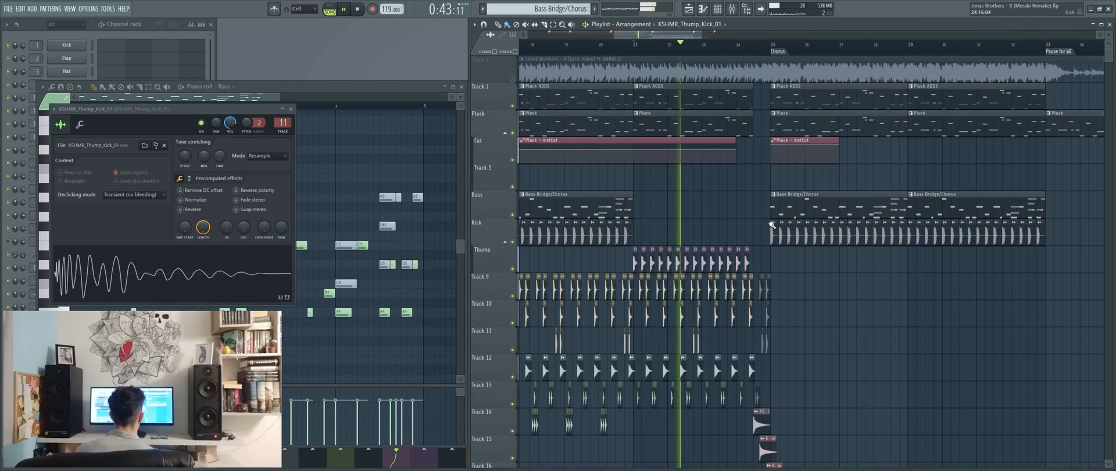
{"action": "scroll", "coordinate": [727, 216], "scroll_direction": "up", "scroll_amount": 4}
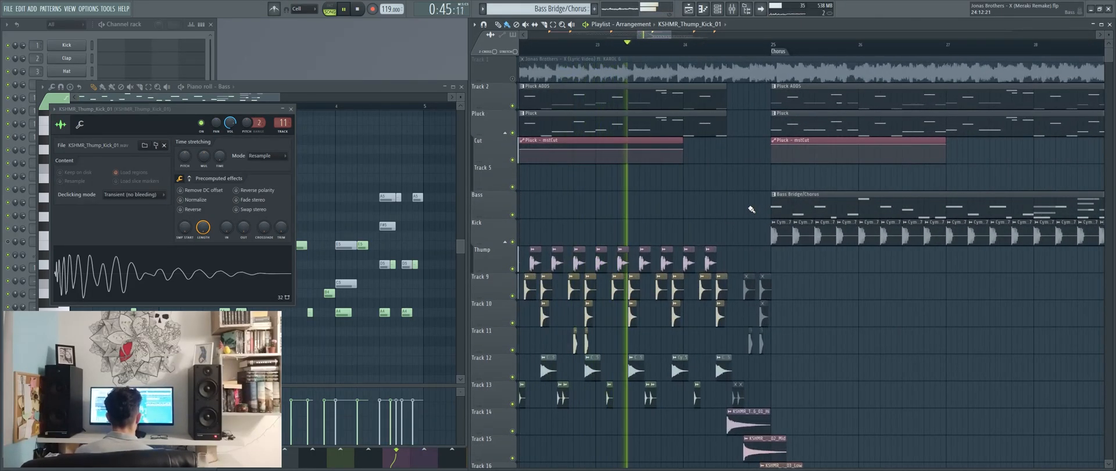
{"action": "scroll", "coordinate": [753, 222], "scroll_direction": "down", "scroll_amount": 1}
{"action": "scroll", "coordinate": [753, 222], "scroll_direction": "down", "scroll_amount": 1}
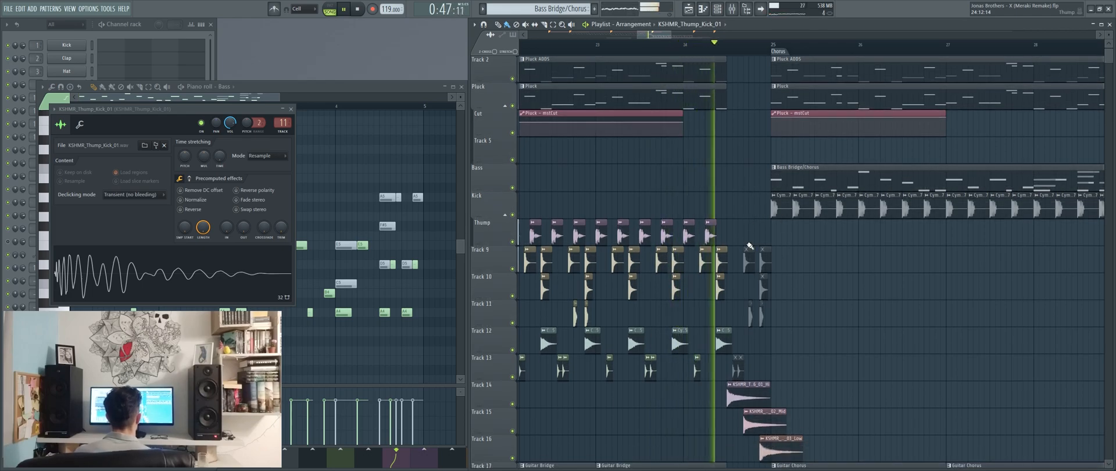
{"action": "key", "text": "space"}
Step: Place the playhead at the start of the tom fill and delete the muted clips before the Chorus on tracks 9, 10, 11 and 13
{"action": "scroll", "coordinate": [756, 145], "scroll_direction": "down", "scroll_amount": 5}
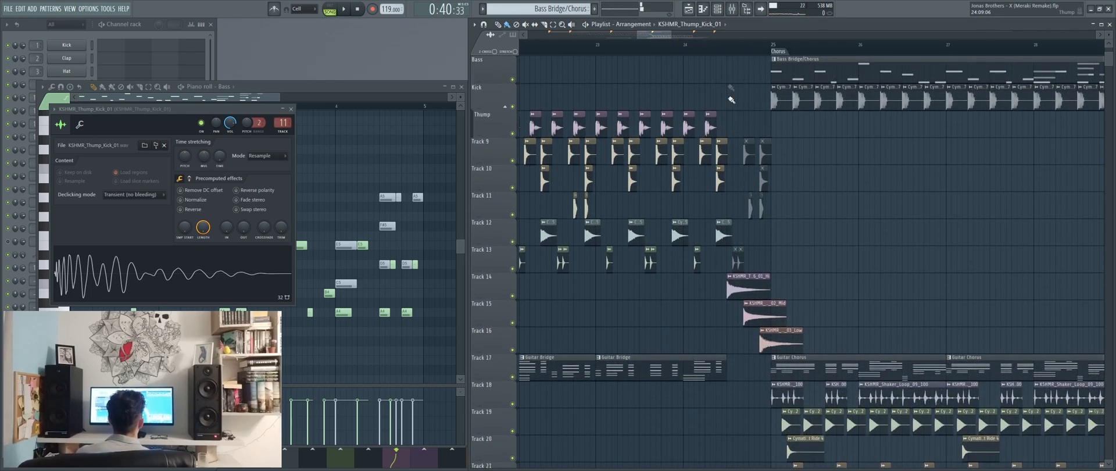
{"action": "left_click", "coordinate": [727, 43]}
{"action": "left_click", "coordinate": [730, 56]}
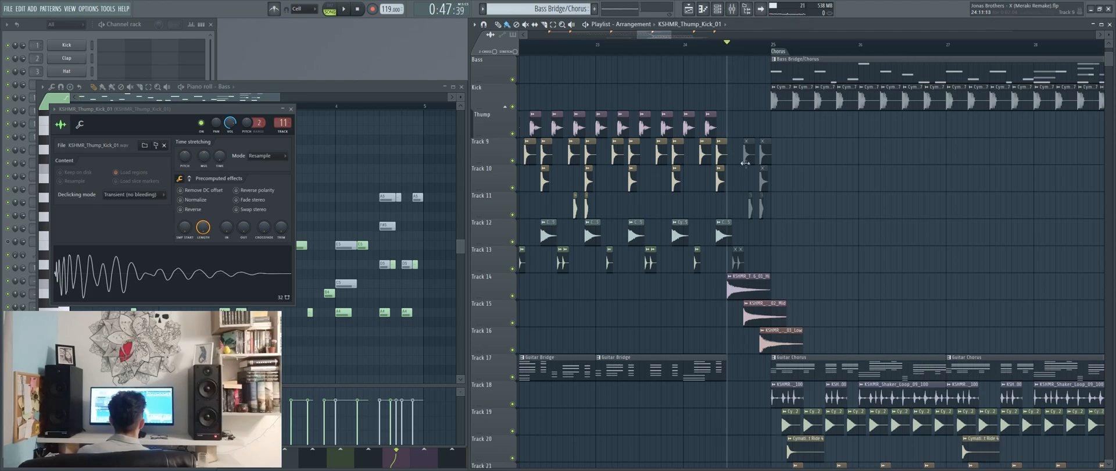
{"action": "scroll", "coordinate": [744, 162], "scroll_direction": "up", "scroll_amount": 2}
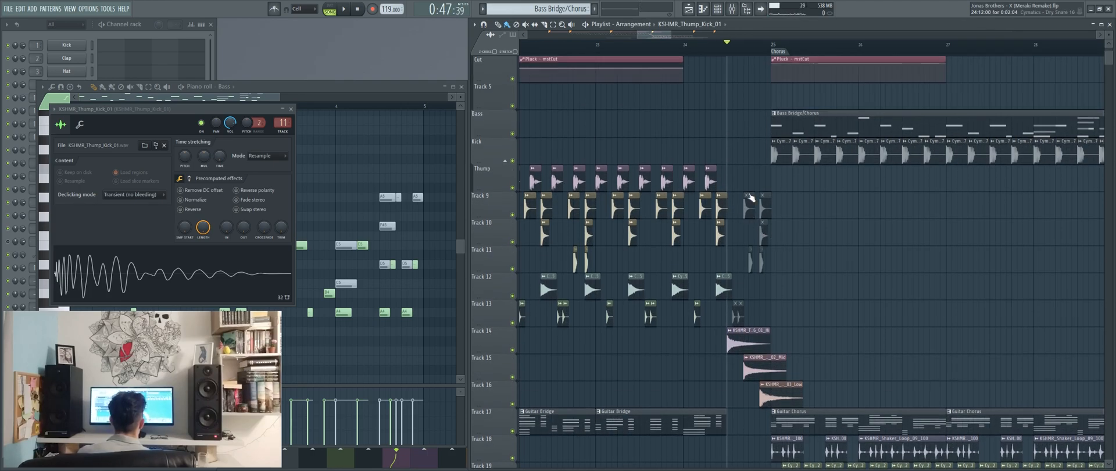
{"action": "scroll", "coordinate": [752, 196], "scroll_direction": "up", "scroll_amount": 3}
{"action": "right_click", "coordinate": [782, 263]}
{"action": "right_click", "coordinate": [754, 261]}
{"action": "right_click", "coordinate": [788, 234]}
{"action": "right_click", "coordinate": [792, 209]}
{"action": "right_click", "coordinate": [747, 209]}
{"action": "right_click", "coordinate": [713, 314]}
{"action": "right_click", "coordinate": [728, 314]}
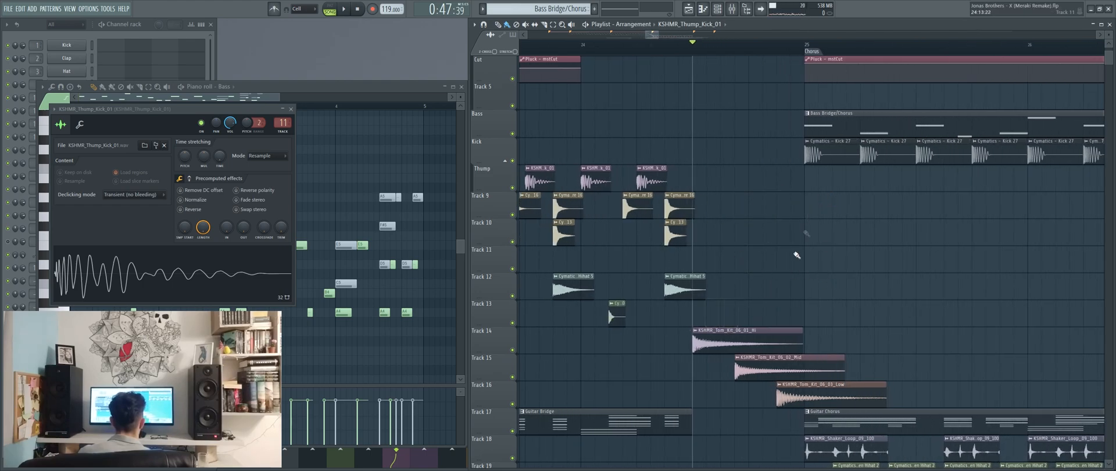
Step: Open the sample settings of the Hi, Mid and Low tom clips on tracks 14 to 16 in turn to examine them
{"action": "scroll", "coordinate": [715, 218], "scroll_direction": "down", "scroll_amount": 7}
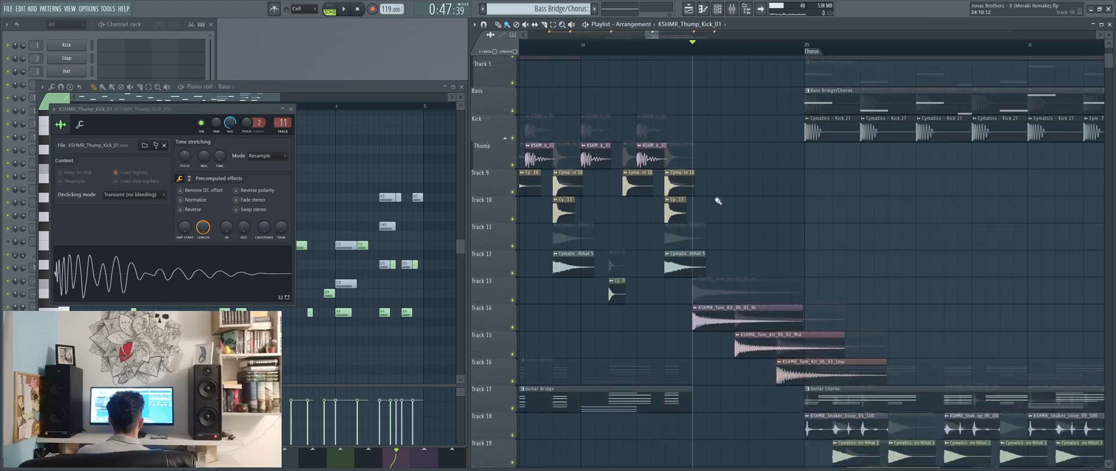
{"action": "scroll", "coordinate": [725, 223], "scroll_direction": "down", "scroll_amount": 3}
{"action": "scroll", "coordinate": [740, 212], "scroll_direction": "up", "scroll_amount": 6}
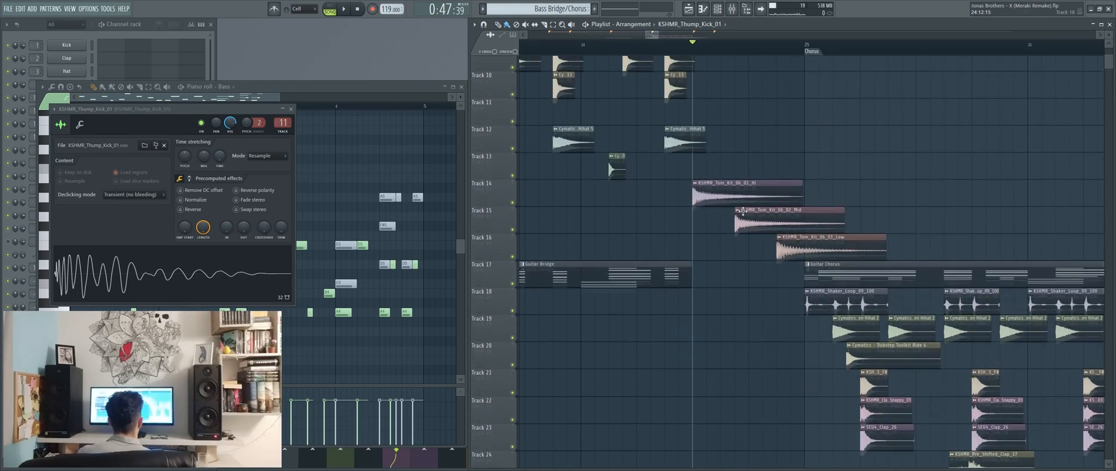
{"action": "left_click", "coordinate": [731, 211]}
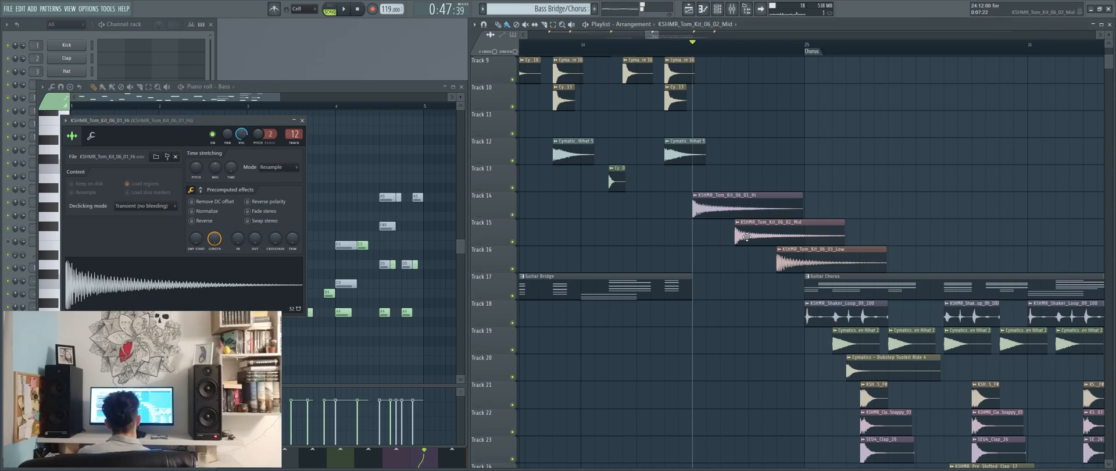
{"action": "left_click", "coordinate": [773, 222]}
{"action": "left_click", "coordinate": [827, 271]}
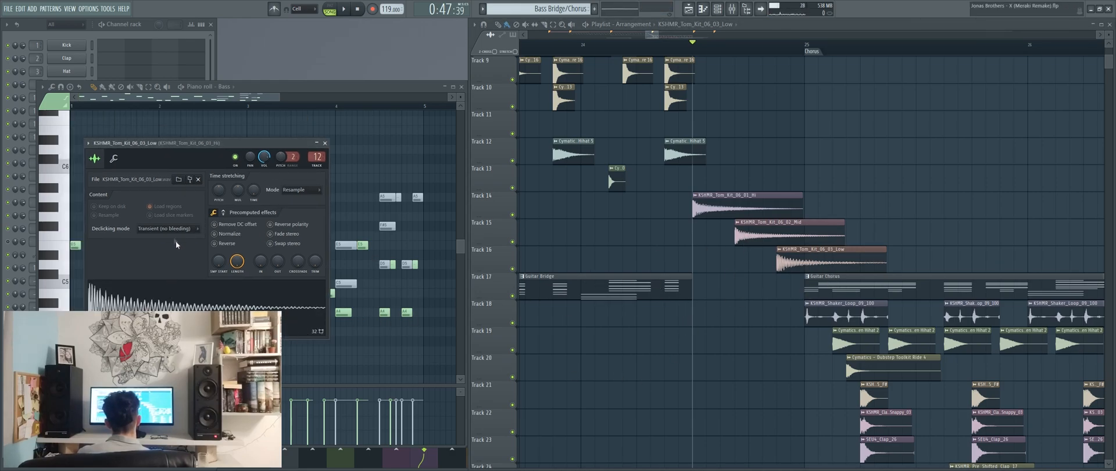
Step: Open the sample settings of KSHMR_Impact_with_Sweep_03, KSHMR_Short_Sweep_12 and KSHMR_Sub_Drop_03_B on tracks 27 and 28
{"action": "scroll", "coordinate": [721, 325], "scroll_direction": "down", "scroll_amount": 10}
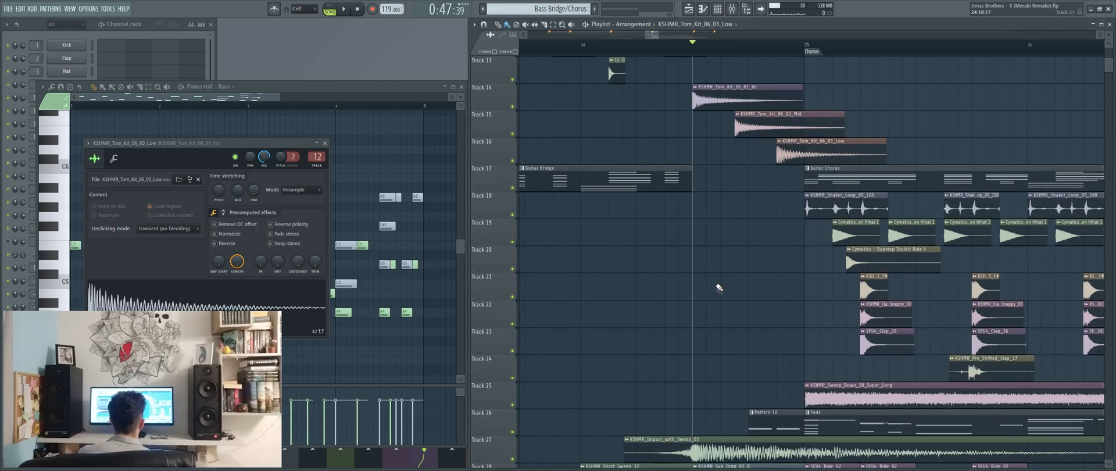
{"action": "scroll", "coordinate": [726, 232], "scroll_direction": "up", "scroll_amount": 3}
{"action": "double_click", "coordinate": [648, 371]}
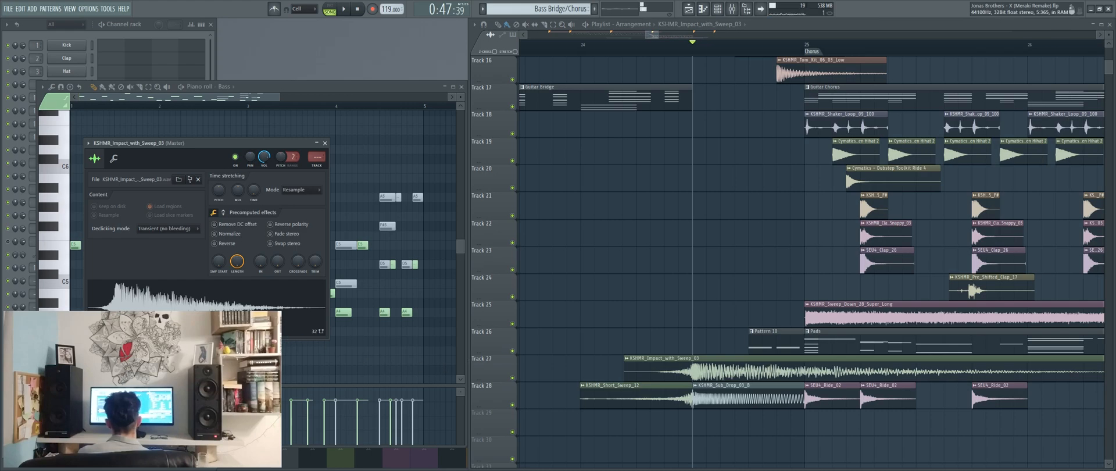
{"action": "scroll", "coordinate": [634, 279], "scroll_direction": "down", "scroll_amount": 4}
{"action": "left_click", "coordinate": [640, 294]}
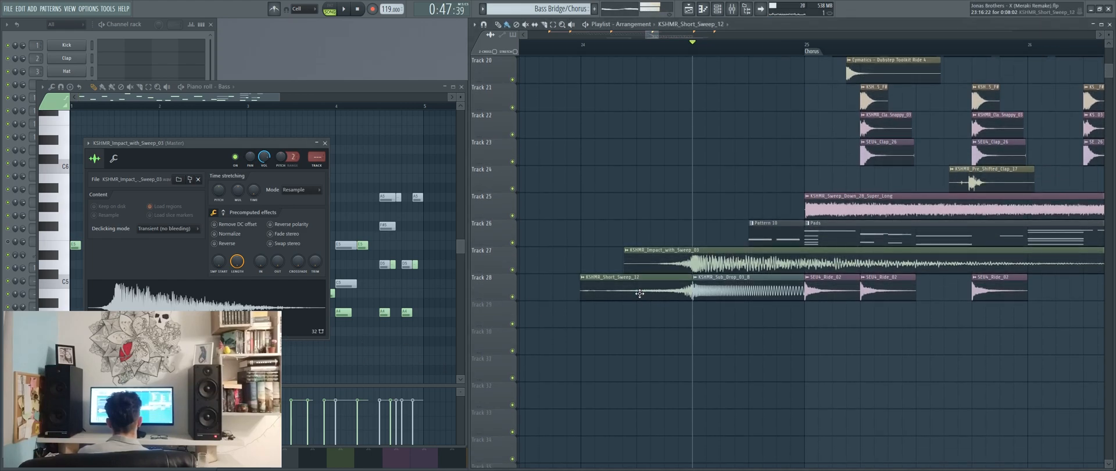
{"action": "double_click", "coordinate": [640, 294]}
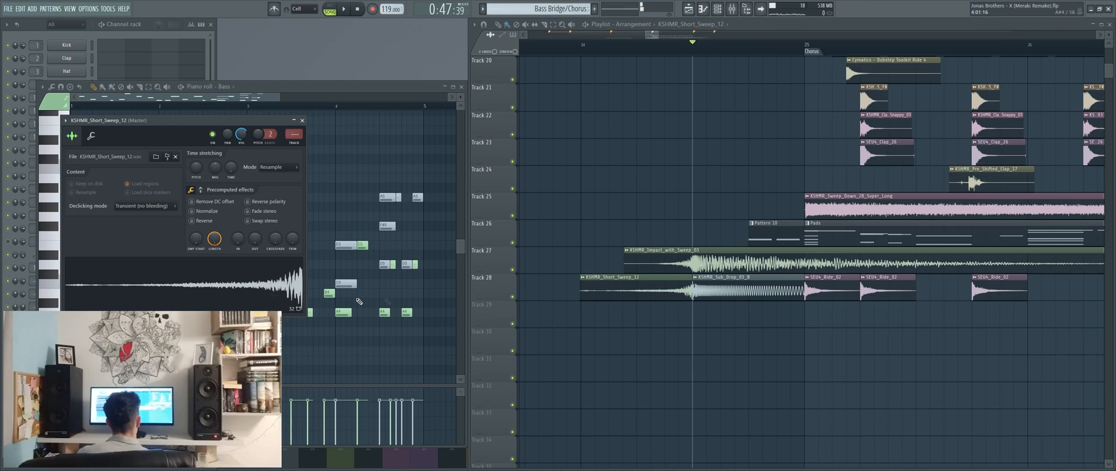
{"action": "double_click", "coordinate": [733, 285]}
Step: Open the Bridge's Bass Bridge/Chorus pattern in the piano roll and examine its notes
{"action": "scroll", "coordinate": [724, 360], "scroll_direction": "up", "scroll_amount": 4}
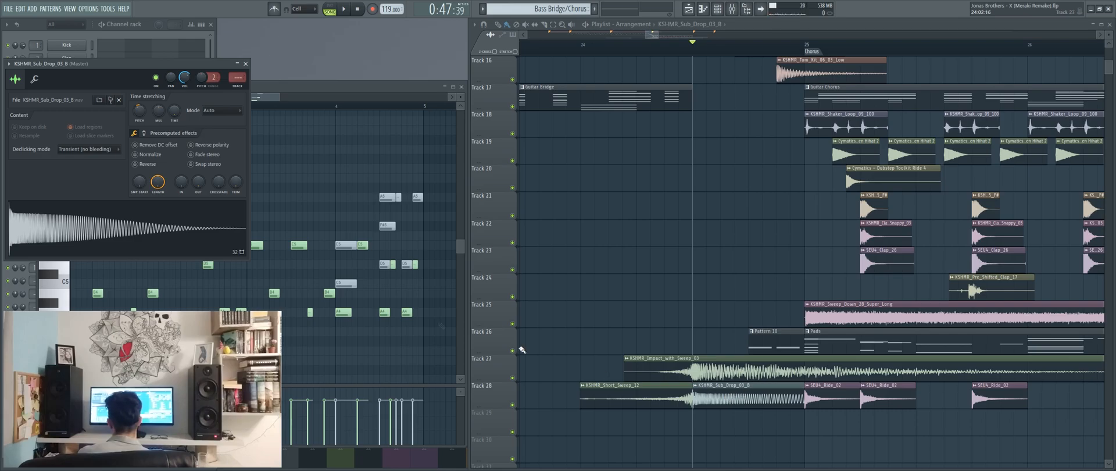
{"action": "scroll", "coordinate": [725, 273], "scroll_direction": "up", "scroll_amount": 15}
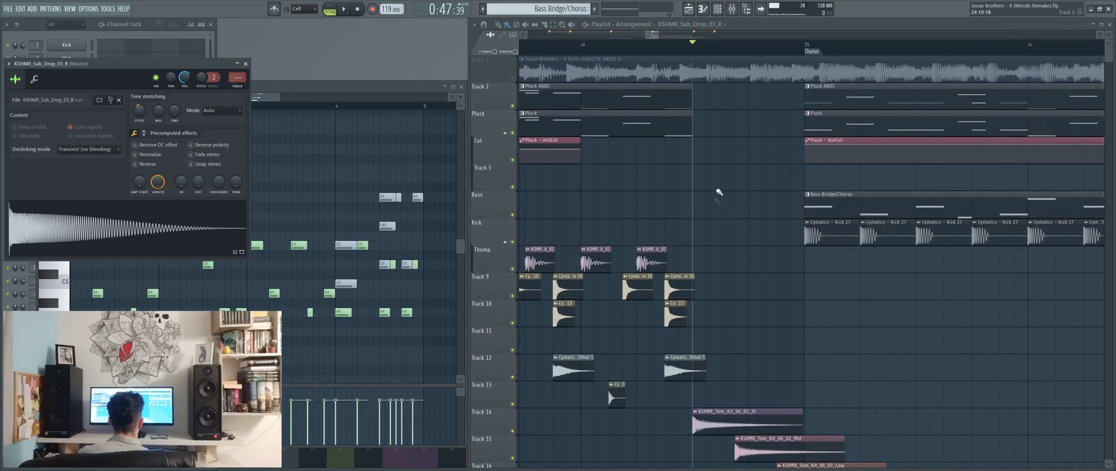
{"action": "scroll", "coordinate": [738, 209], "scroll_direction": "down", "scroll_amount": 6}
{"action": "scroll", "coordinate": [724, 235], "scroll_direction": "down", "scroll_amount": 5}
{"action": "left_click_drag", "start_coordinate": [692, 216], "coordinate": [597, 184]}
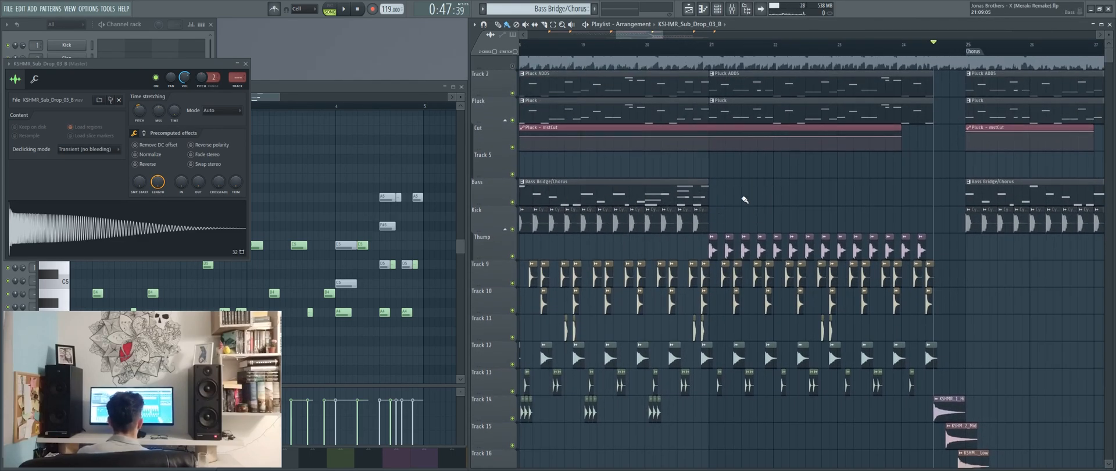
{"action": "left_click_drag", "start_coordinate": [736, 313], "coordinate": [823, 206]}
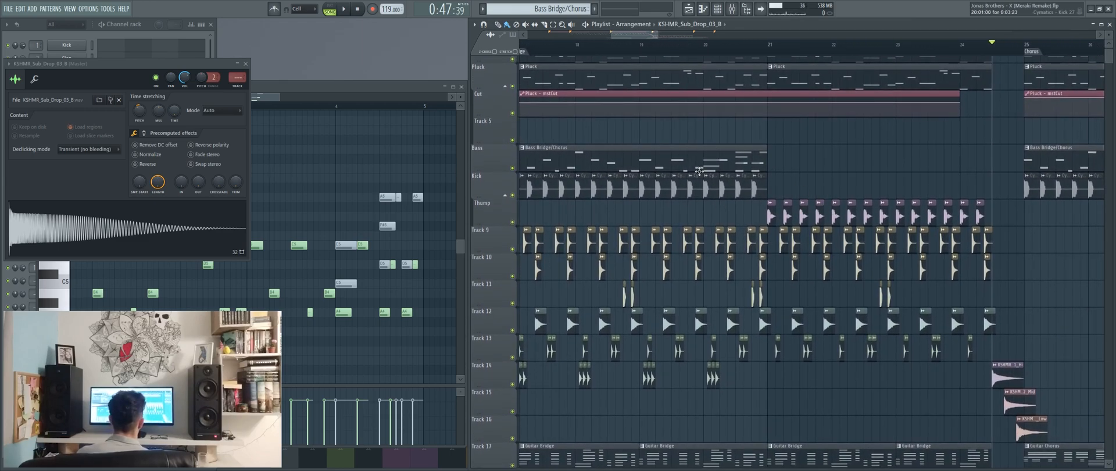
{"action": "double_click", "coordinate": [622, 150]}
{"action": "left_click_drag", "start_coordinate": [204, 269], "coordinate": [254, 272]}
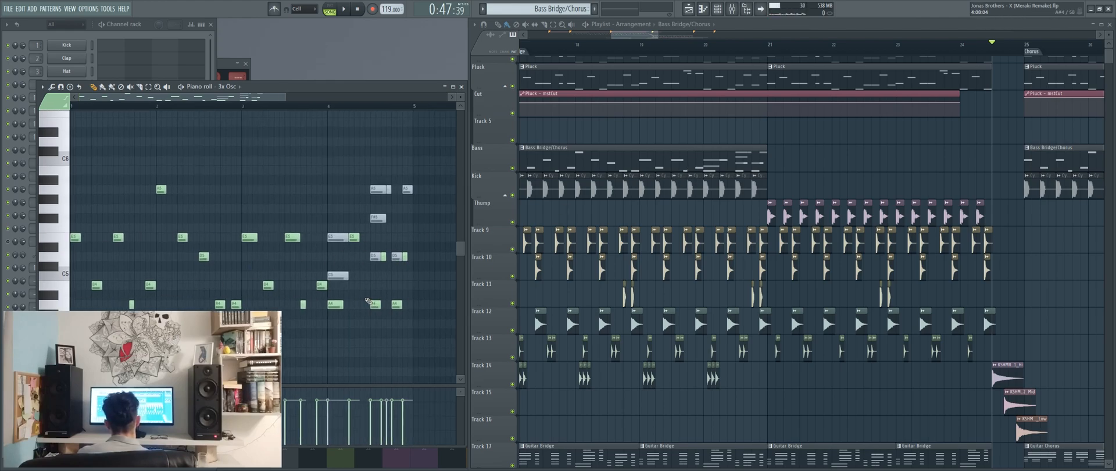
Step: Open the Bass Verse 1 pattern before the Bridge and examine its notes in the piano roll
{"action": "scroll", "coordinate": [846, 270], "scroll_direction": "down", "scroll_amount": 5}
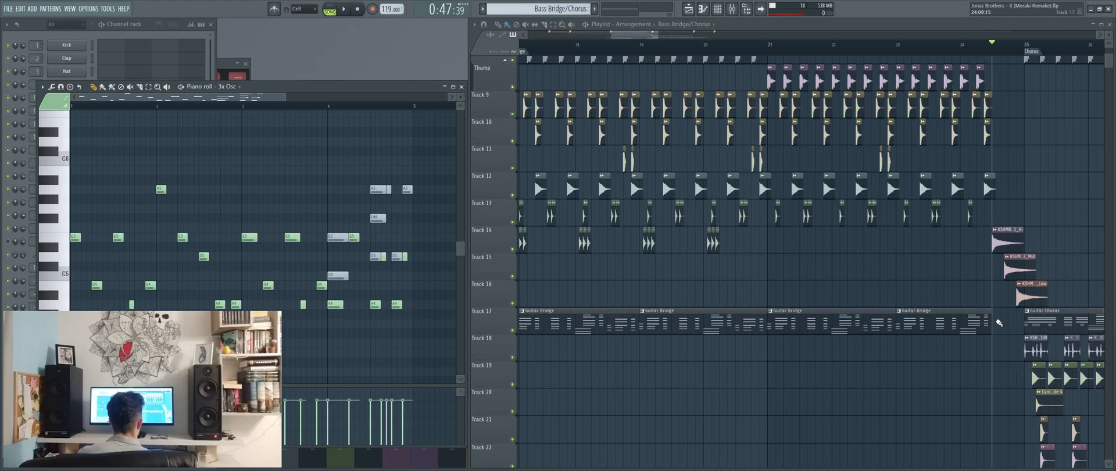
{"action": "left_click_drag", "start_coordinate": [758, 266], "coordinate": [872, 329]}
{"action": "left_click", "coordinate": [775, 115]}
{"action": "double_click", "coordinate": [775, 115]}
{"action": "right_click", "coordinate": [349, 261], "text": "ctrl"}
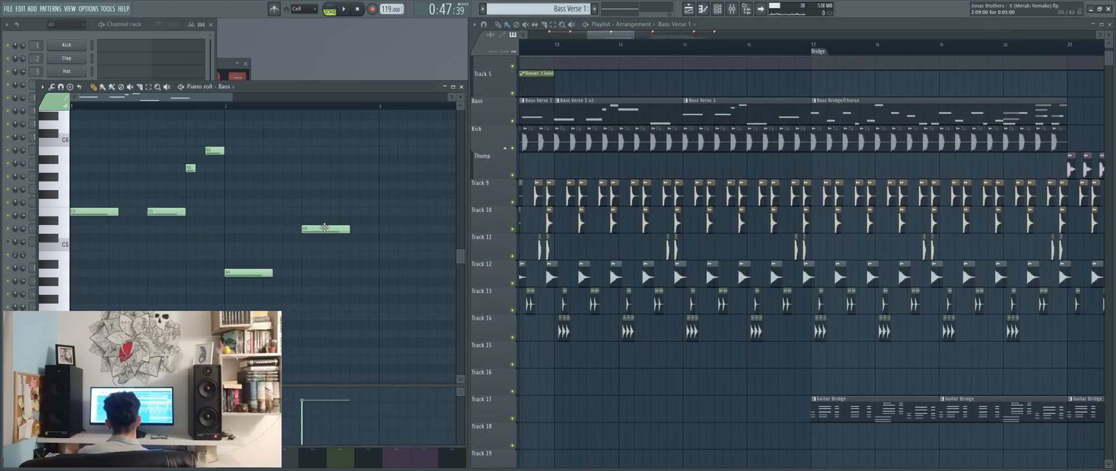
Step: Reopen the sample settings of the KSHMR_Sub_Drop_03_B clip before the Chorus and check its pitch setting
{"action": "left_click_drag", "start_coordinate": [827, 190], "coordinate": [723, 266]}
{"action": "scroll", "coordinate": [723, 266], "scroll_direction": "down", "scroll_amount": 8}
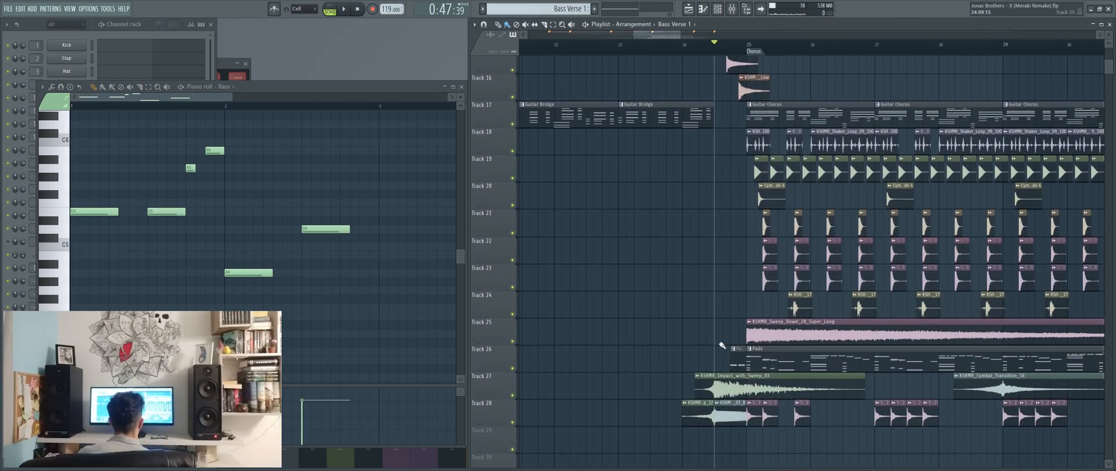
{"action": "double_click", "coordinate": [724, 417]}
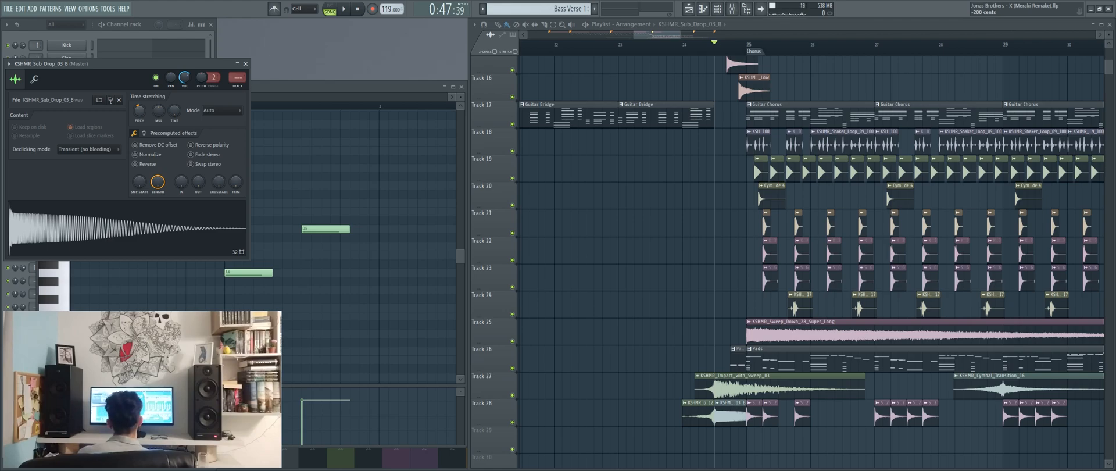
{"action": "scroll", "coordinate": [698, 262], "scroll_direction": "up", "scroll_amount": 3}
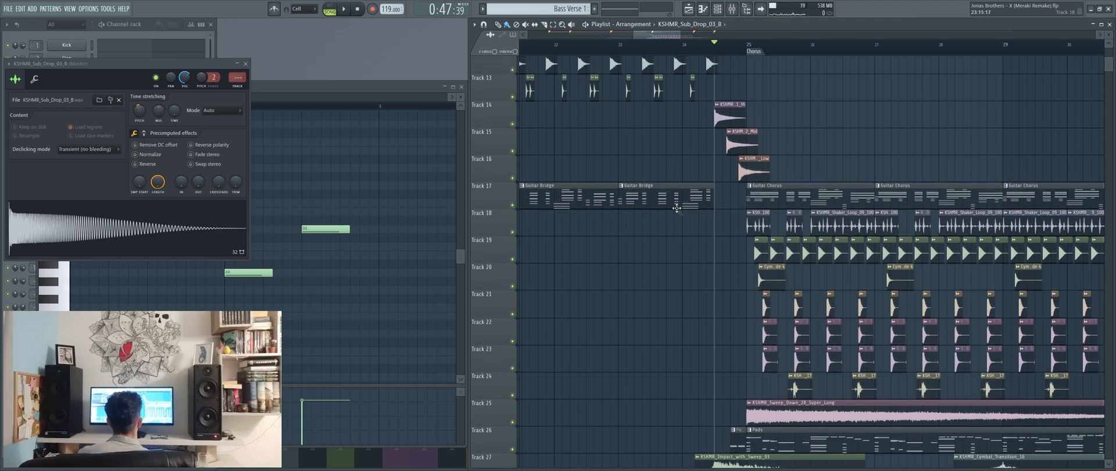
Step: Open the last Guitar Bridge pattern on track 17 and select one row of its final chord notes for examination
{"action": "double_click", "coordinate": [675, 197]}
{"action": "left_click_drag", "start_coordinate": [379, 249], "coordinate": [328, 263]}
{"action": "left_click", "coordinate": [424, 172]}
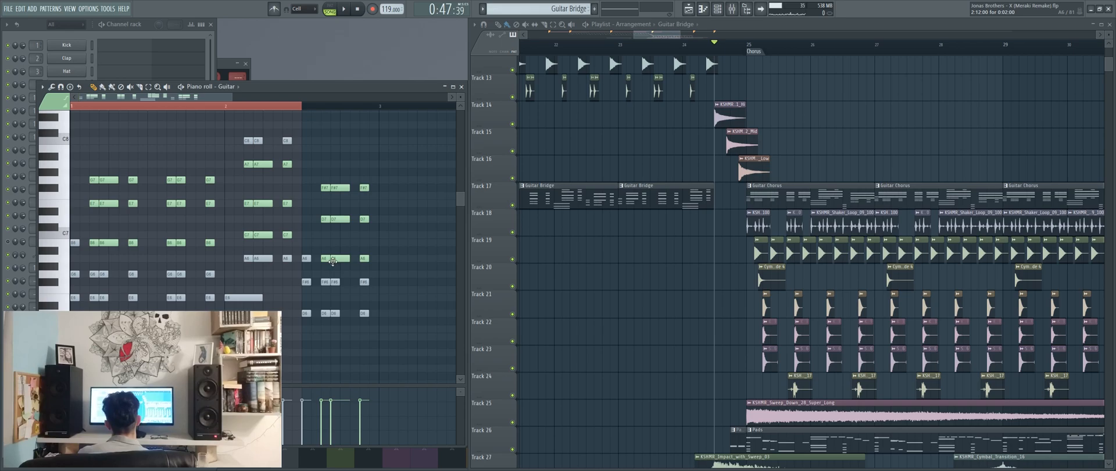
{"action": "left_click_drag", "start_coordinate": [320, 247], "coordinate": [384, 277]}
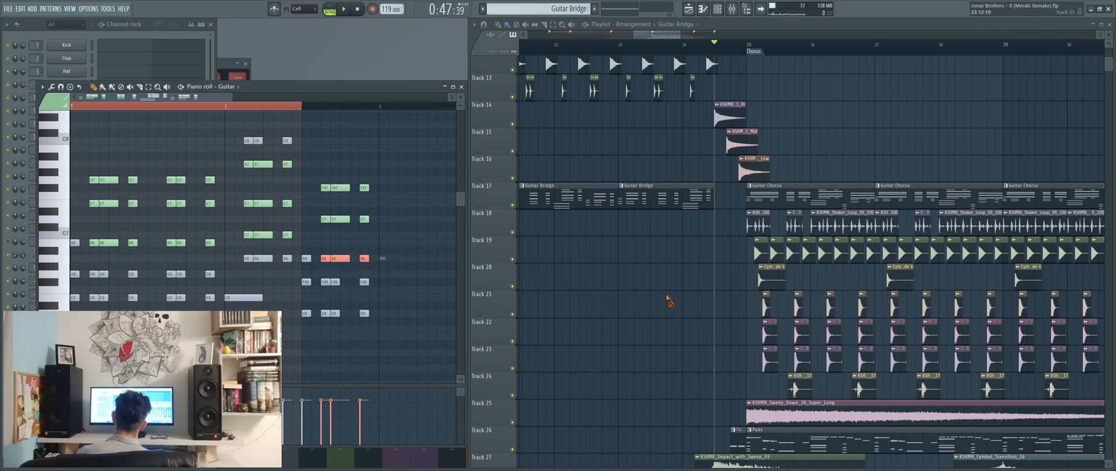
Step: Open Pattern 10, the short lead clip just before the Chorus on track 26, and examine its notes
{"action": "scroll", "coordinate": [748, 345], "scroll_direction": "down", "scroll_amount": 4}
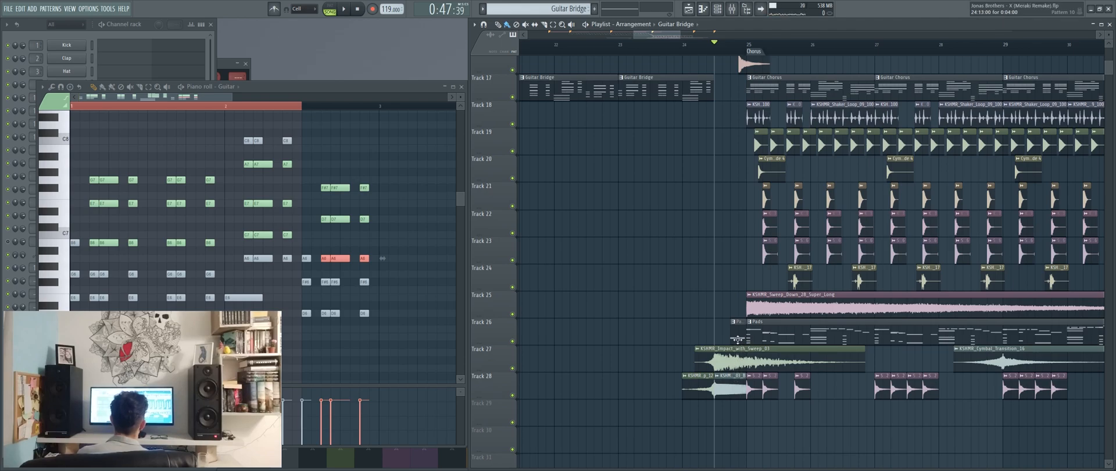
{"action": "scroll", "coordinate": [737, 335], "scroll_direction": "up", "scroll_amount": 3, "text": "ctrl"}
{"action": "left_click", "coordinate": [734, 330]}
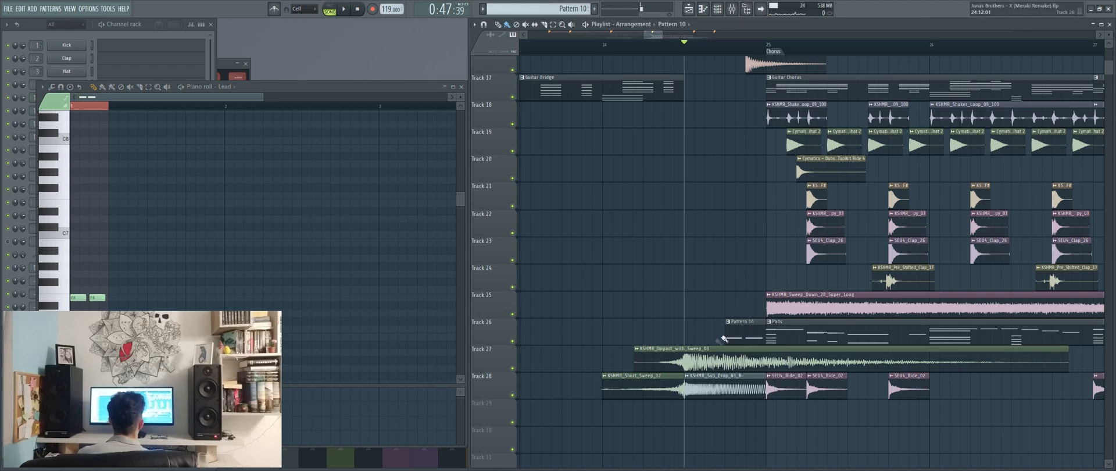
{"action": "mouse_move", "coordinate": [730, 321]}
{"action": "left_mouse_down"}
{"action": "mouse_move", "coordinate": [780, 335]}
{"action": "mouse_move", "coordinate": [747, 321]}
{"action": "left_mouse_up"}
Step: Play the transition from bar 24 through the tom fill and sub drop, and stop playback
{"action": "scroll", "coordinate": [715, 275], "scroll_direction": "up", "scroll_amount": 8}
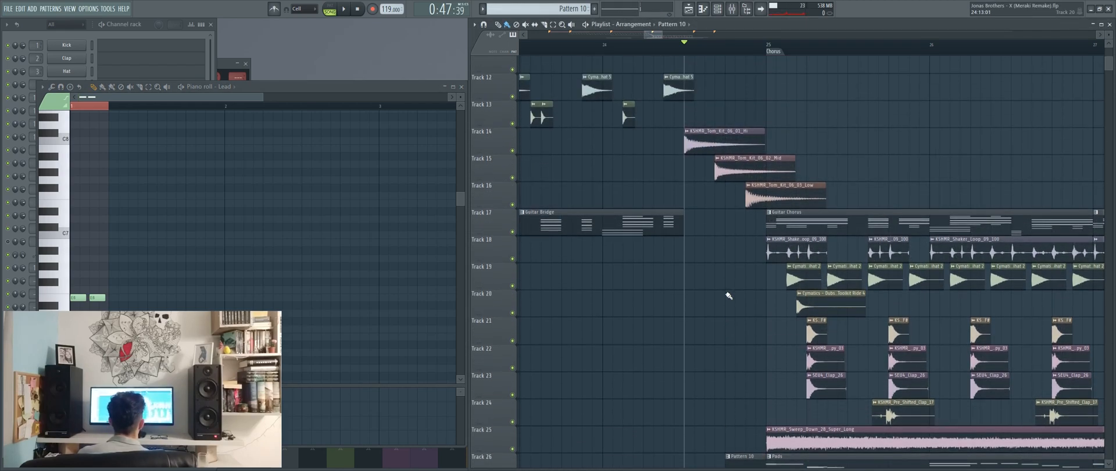
{"action": "scroll", "coordinate": [707, 232], "scroll_direction": "down", "scroll_amount": 10}
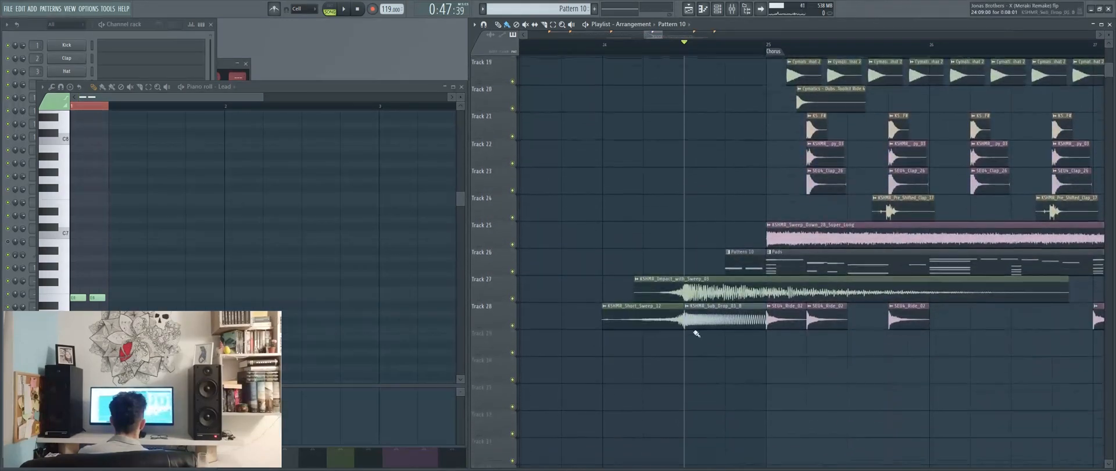
{"action": "scroll", "coordinate": [634, 96], "scroll_direction": "up", "scroll_amount": 5}
{"action": "left_click", "coordinate": [603, 43]}
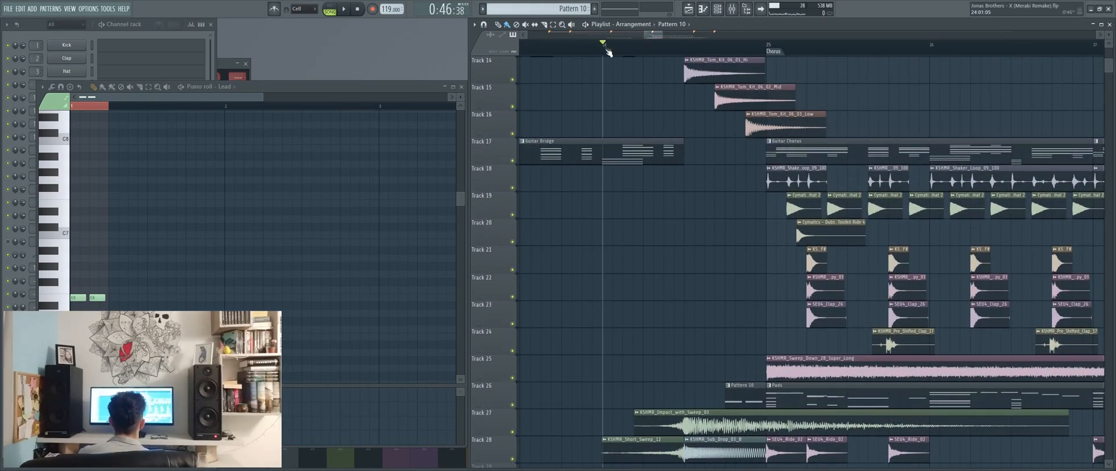
{"action": "scroll", "coordinate": [721, 317], "scroll_direction": "down", "scroll_amount": 2, "text": "ctrl"}
{"action": "key", "text": "space"}
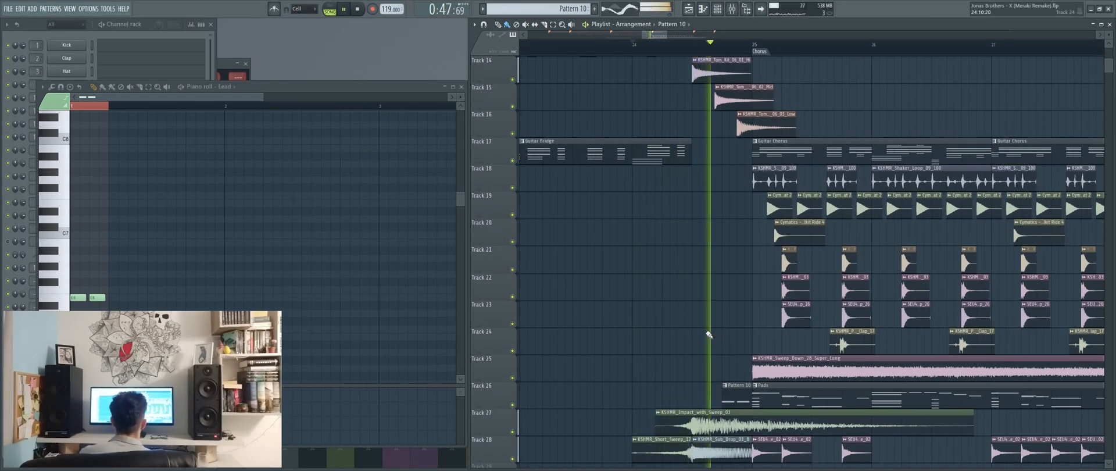
{"action": "key", "text": "space"}
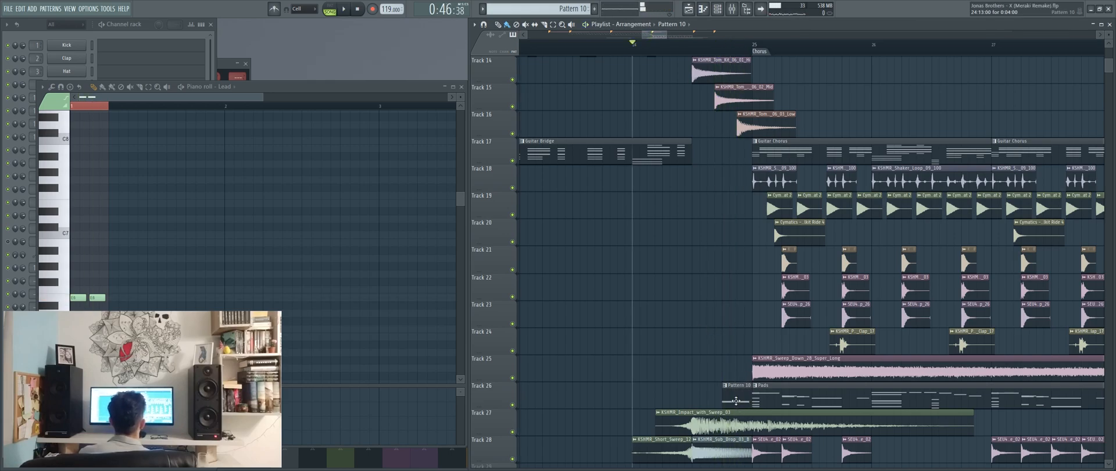
Step: Open the Pads pattern at the start of the Chorus and examine its Lead notes in the piano roll
{"action": "left_click_drag", "start_coordinate": [652, 365], "coordinate": [540, 331]}
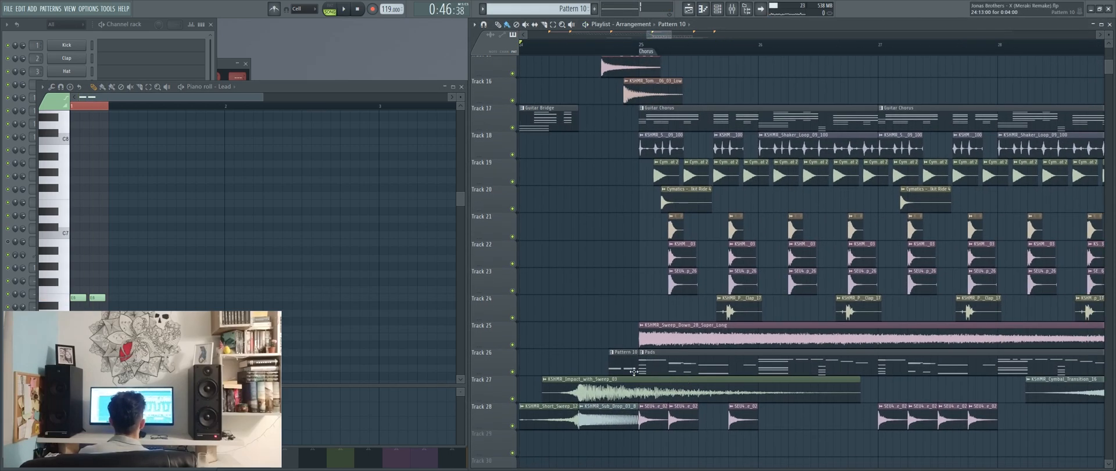
{"action": "left_click", "coordinate": [680, 360]}
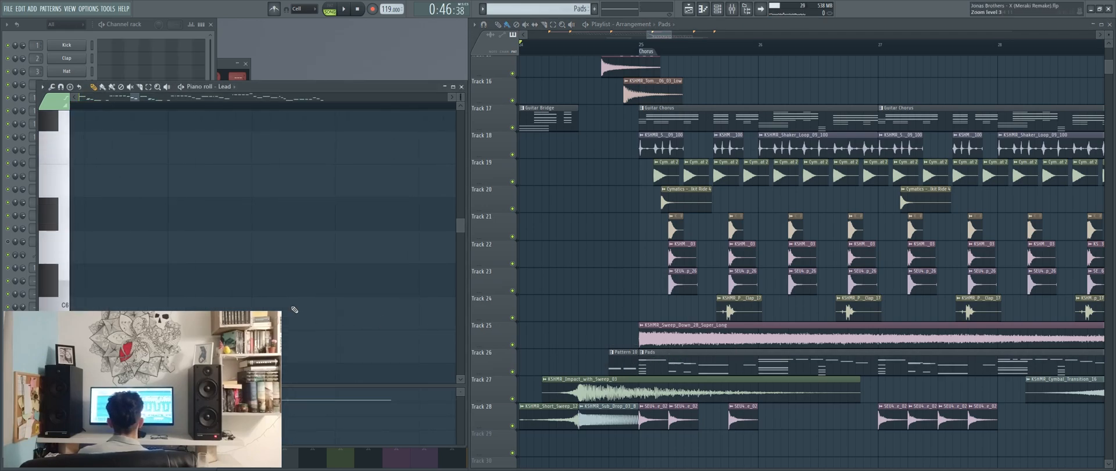
{"action": "scroll", "coordinate": [352, 317], "scroll_direction": "down", "scroll_amount": 3}
{"action": "scroll", "coordinate": [735, 318], "scroll_direction": "up", "scroll_amount": 5}
{"action": "scroll", "coordinate": [735, 319], "scroll_direction": "up", "scroll_amount": 3}
{"action": "scroll", "coordinate": [827, 220], "scroll_direction": "down", "scroll_amount": 3}
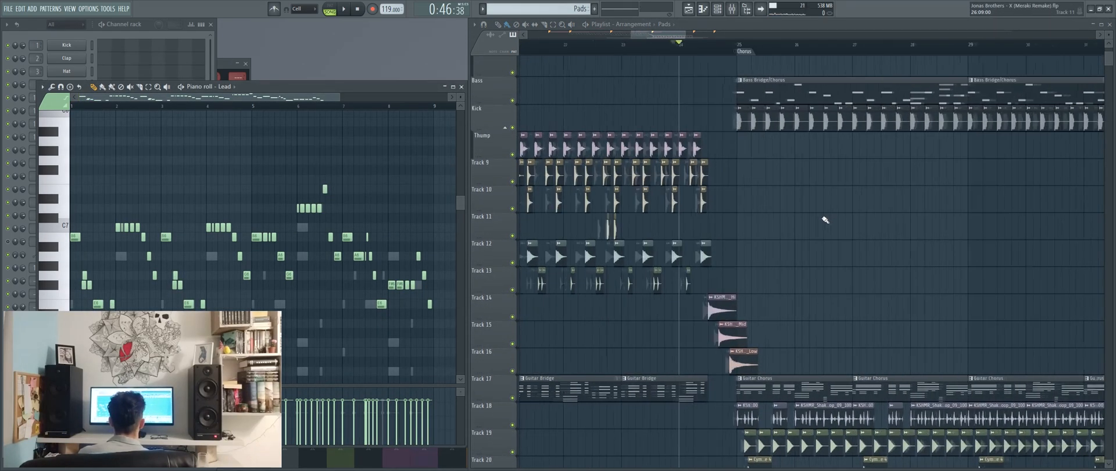
Step: Examine the layers of the whole Chorus, from the bass and kick down to the effects on track 28
{"action": "left_click_drag", "start_coordinate": [879, 252], "coordinate": [737, 243]}
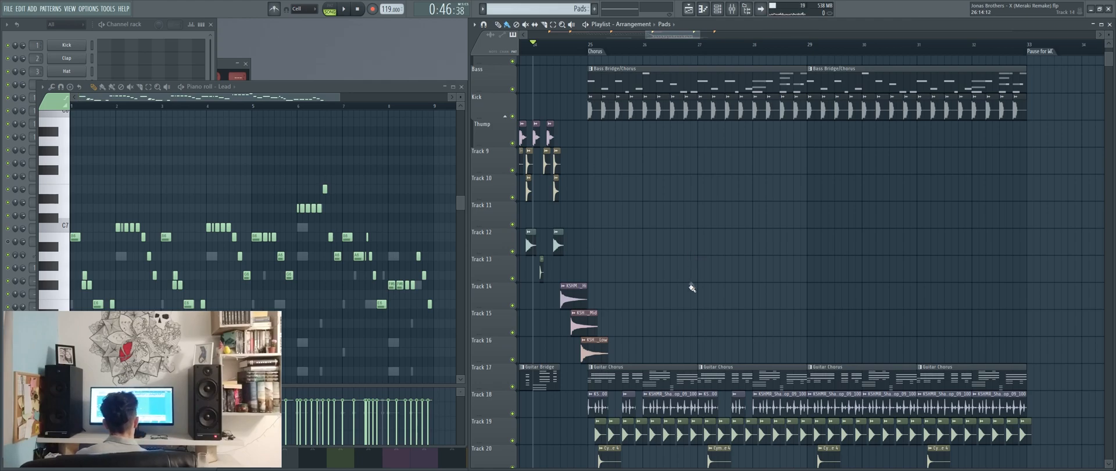
{"action": "scroll", "coordinate": [692, 285], "scroll_direction": "down", "scroll_amount": 5}
{"action": "scroll", "coordinate": [618, 327], "scroll_direction": "up", "scroll_amount": 2}
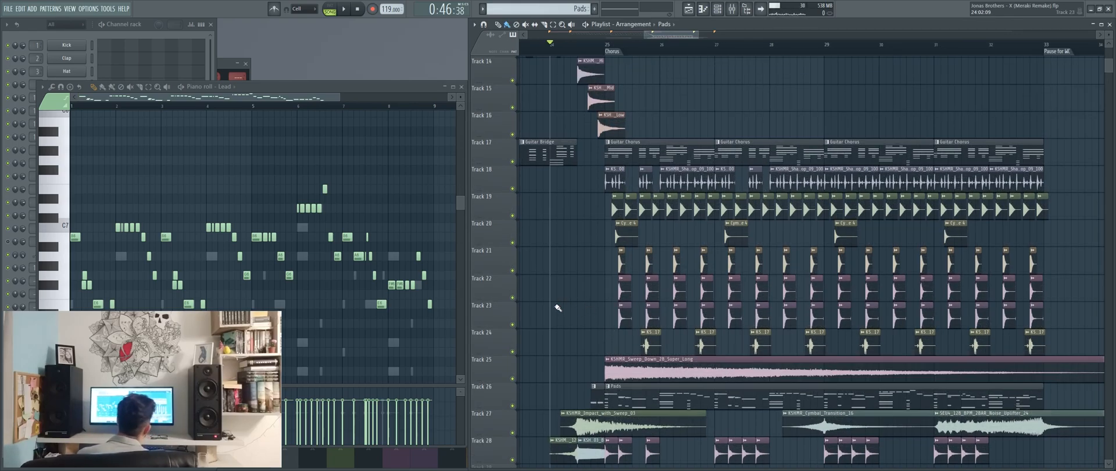
{"action": "scroll", "coordinate": [560, 316], "scroll_direction": "down", "scroll_amount": 4}
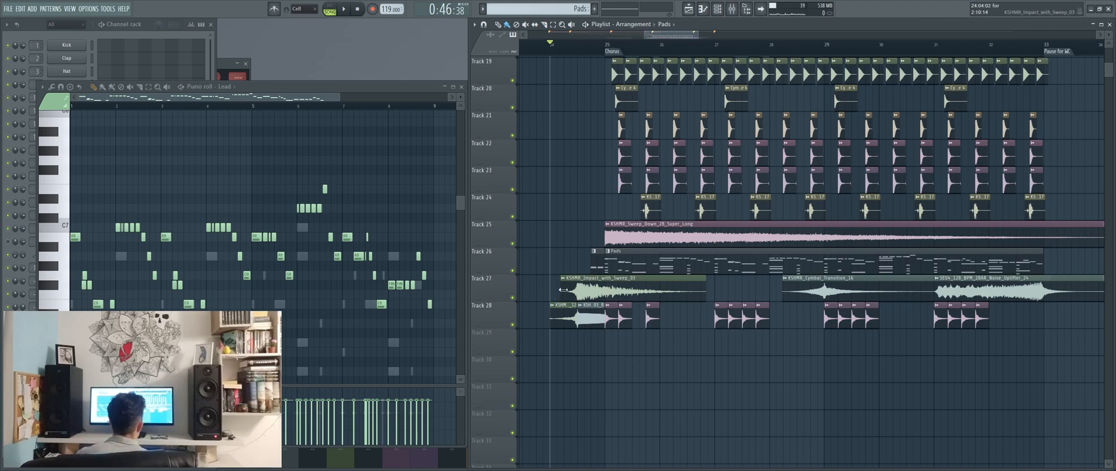
Step: Solo track 26 and play its lead and Pads clips from bar 24 into the Chorus
{"action": "scroll", "coordinate": [620, 265], "scroll_direction": "up", "scroll_amount": 1}
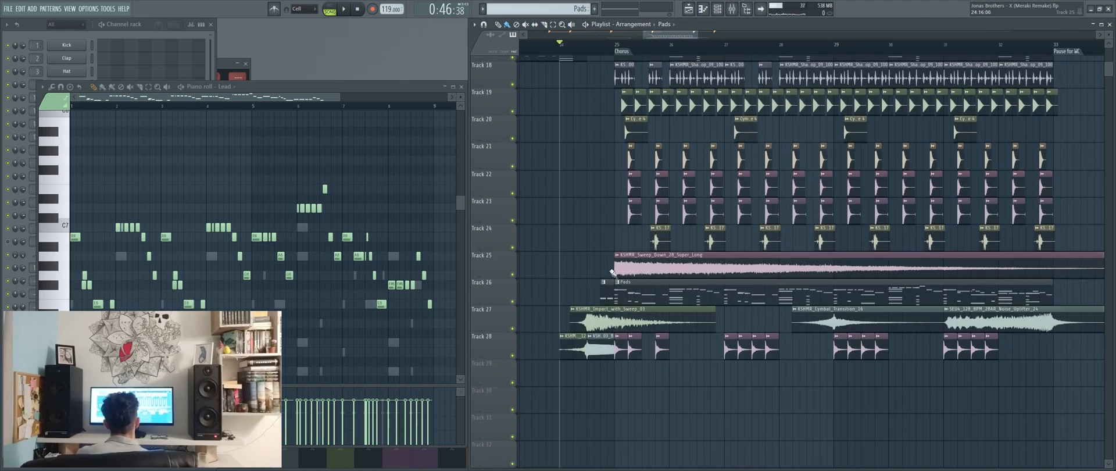
{"action": "right_click", "coordinate": [512, 301]}
{"action": "key", "text": "space"}
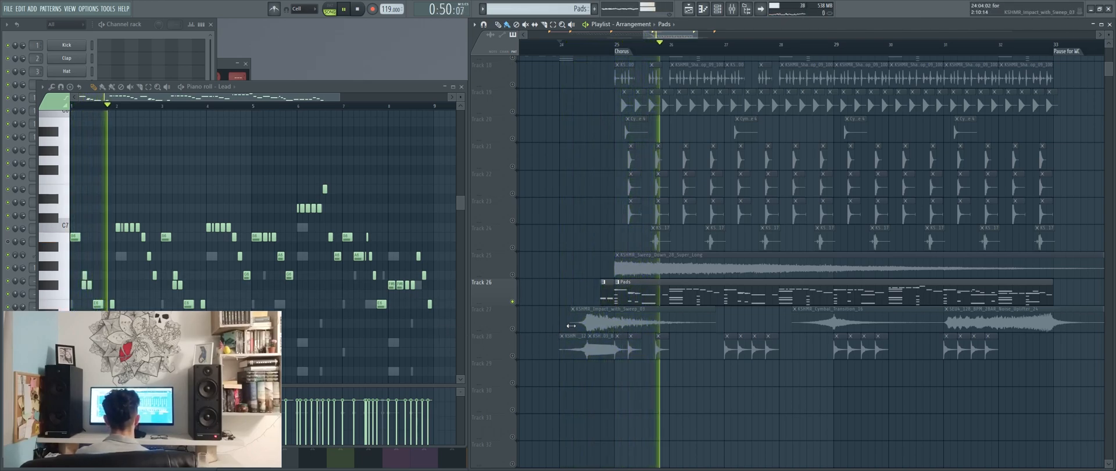
Step: Maximise the Lead piano roll and play its Chorus notes through to the last bar, then stop playback and close it
{"action": "scroll", "coordinate": [257, 201], "scroll_direction": "down", "scroll_amount": 1}
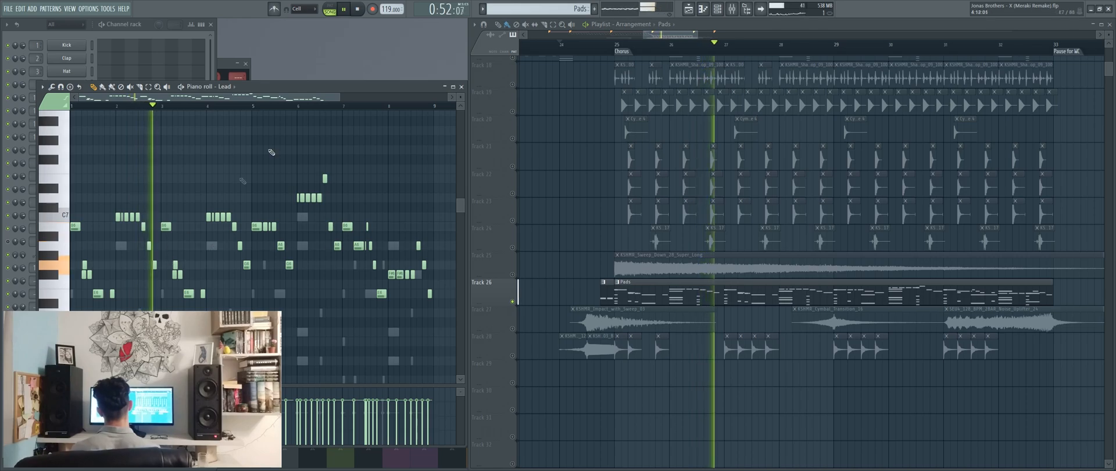
{"action": "double_click", "coordinate": [357, 85]}
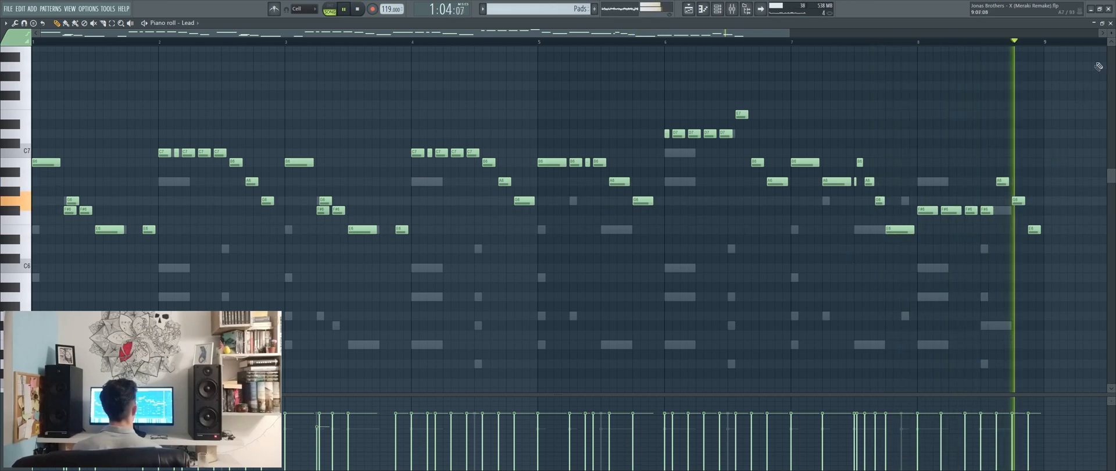
{"action": "key", "text": "space"}
{"action": "left_click", "coordinate": [1111, 23]}
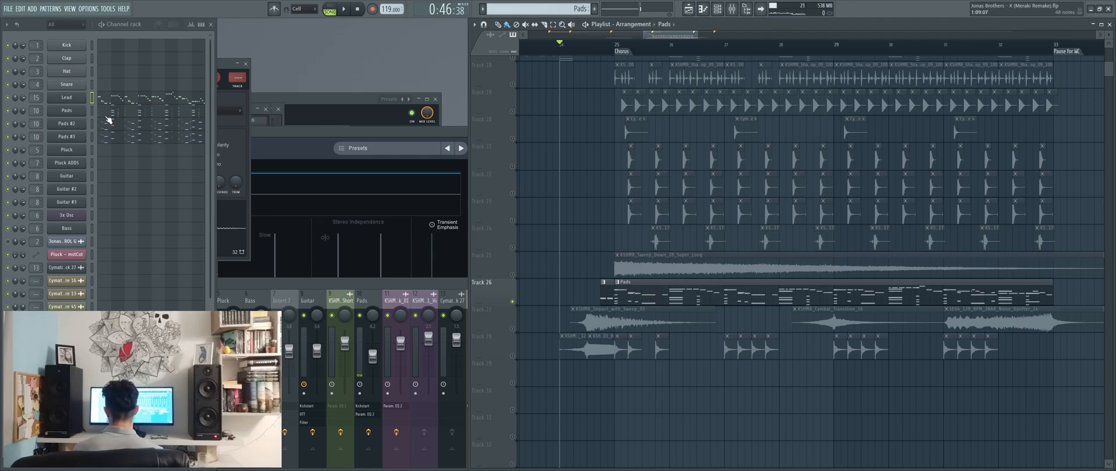
Step: Switch playback to pattern mode, examine the Lead channel's Nexus preset, and briefly play the Pads pattern
{"action": "key", "text": "l"}
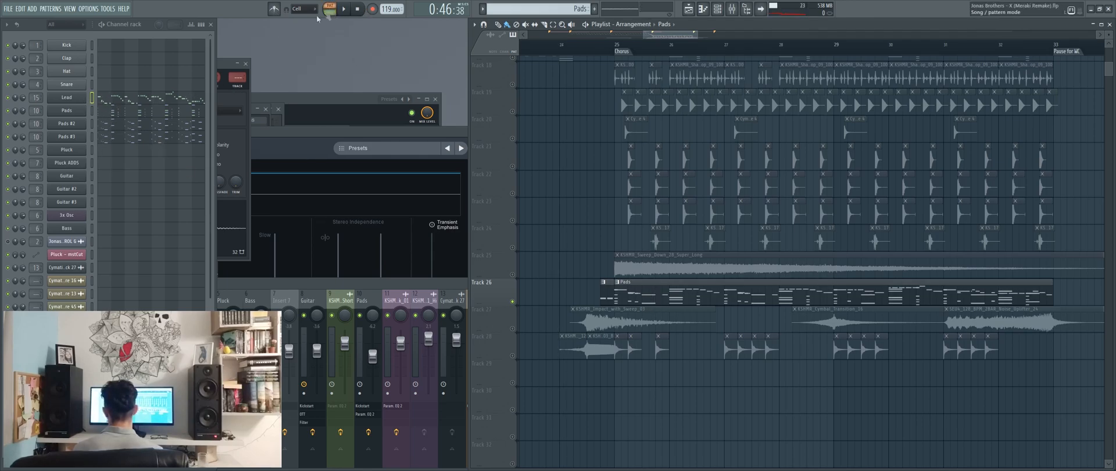
{"action": "left_click", "coordinate": [82, 100]}
{"action": "left_click", "coordinate": [340, 123]}
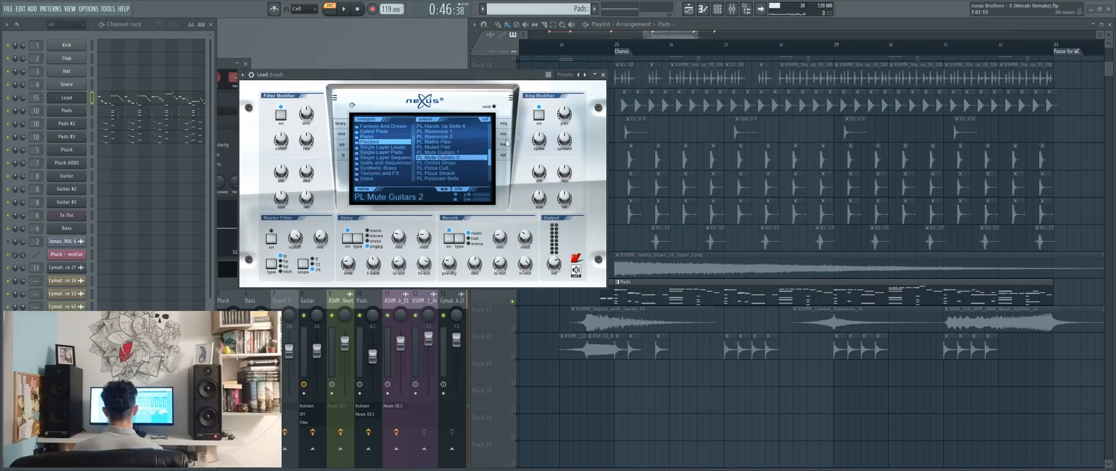
{"action": "left_click", "coordinate": [603, 75]}
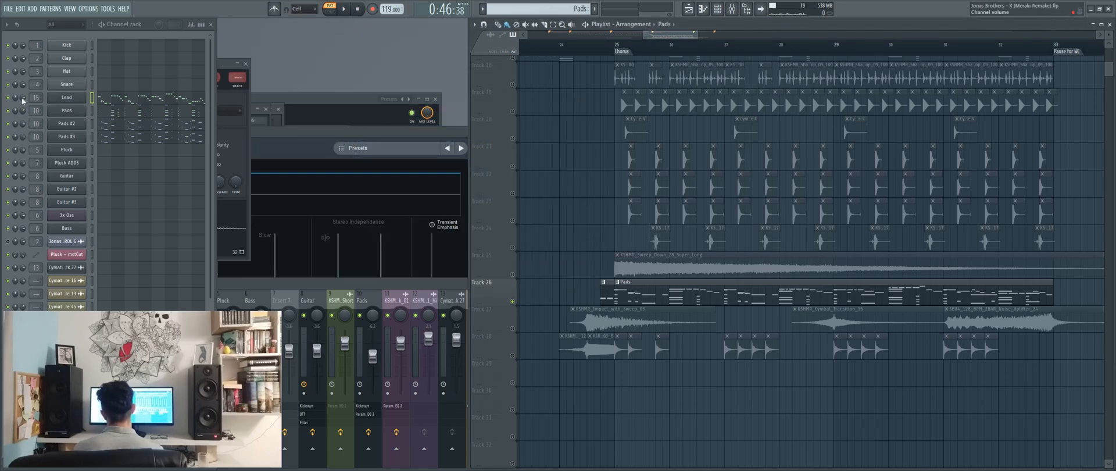
{"action": "key", "text": "space"}
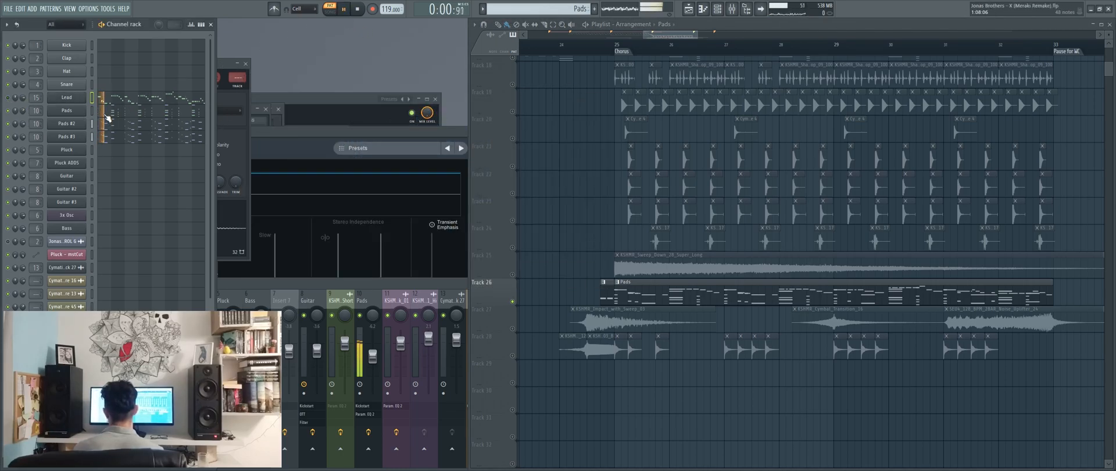
{"action": "key", "text": "space"}
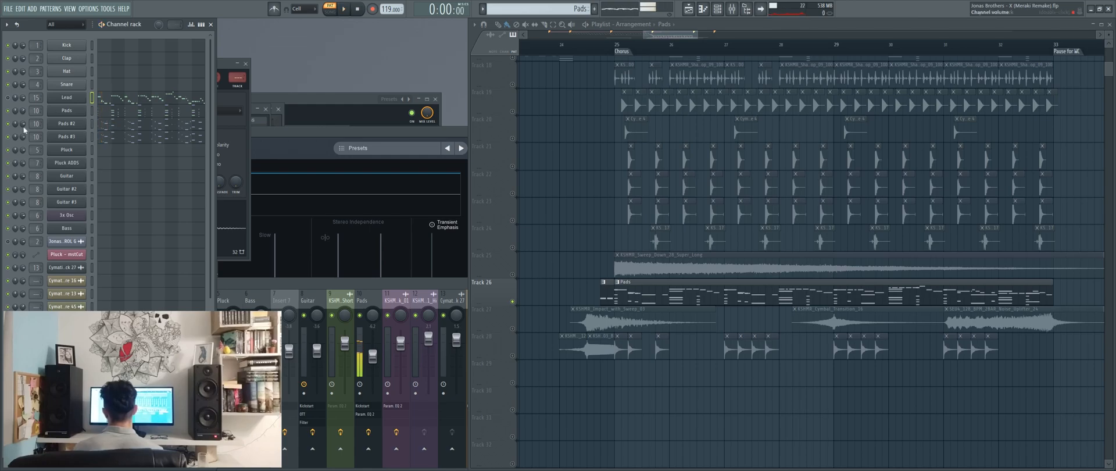
Step: Open the Pads channel's Nexus preset and play its chord notes in the piano roll
{"action": "left_click", "coordinate": [83, 116]}
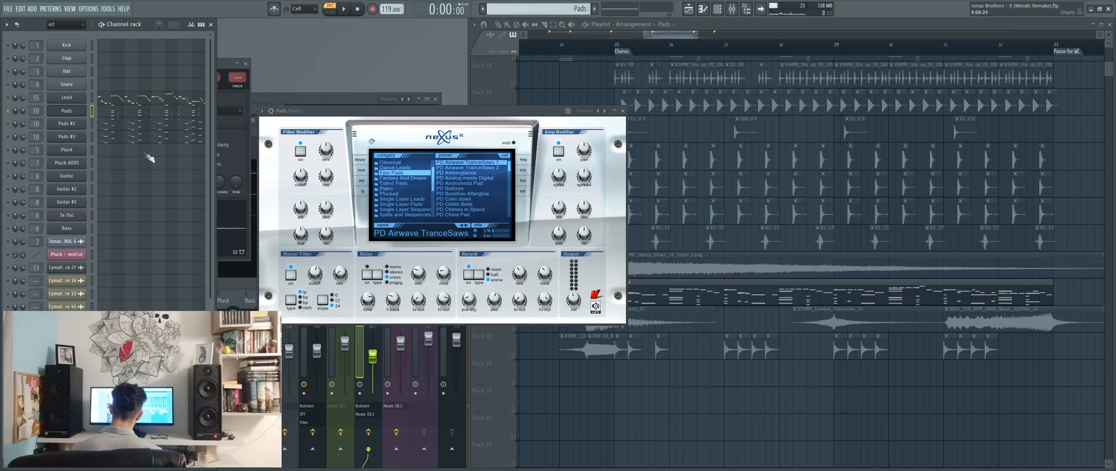
{"action": "key", "text": "space"}
{"action": "left_click", "coordinate": [128, 132]}
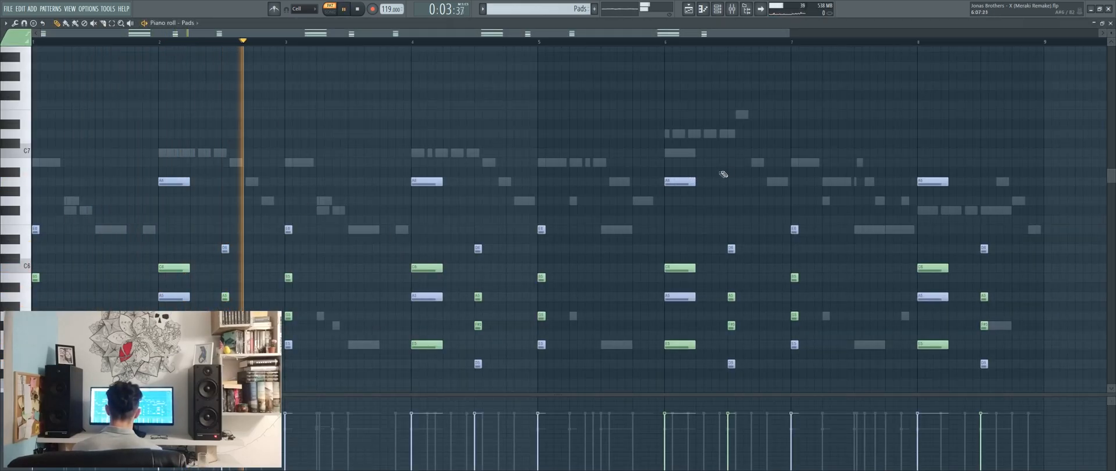
{"action": "key", "text": "space"}
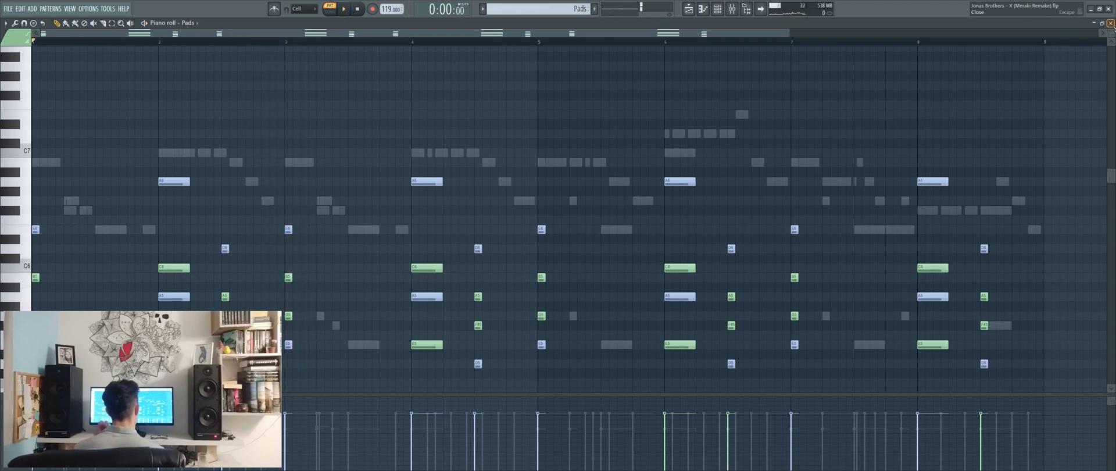
{"action": "left_click", "coordinate": [1110, 23]}
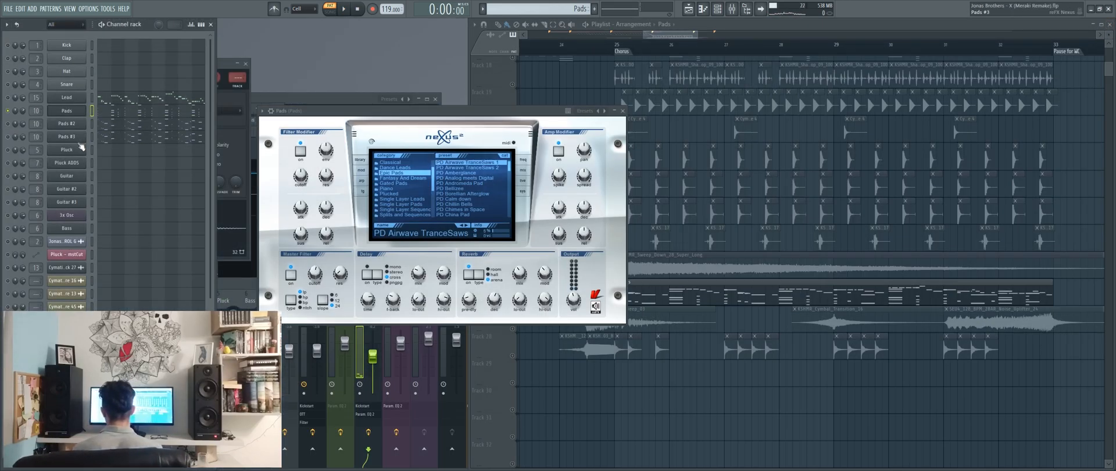
Step: Open the Pads #2 notes in the piano roll, play the opening phrase, and close the piano roll
{"action": "left_click", "coordinate": [107, 127]}
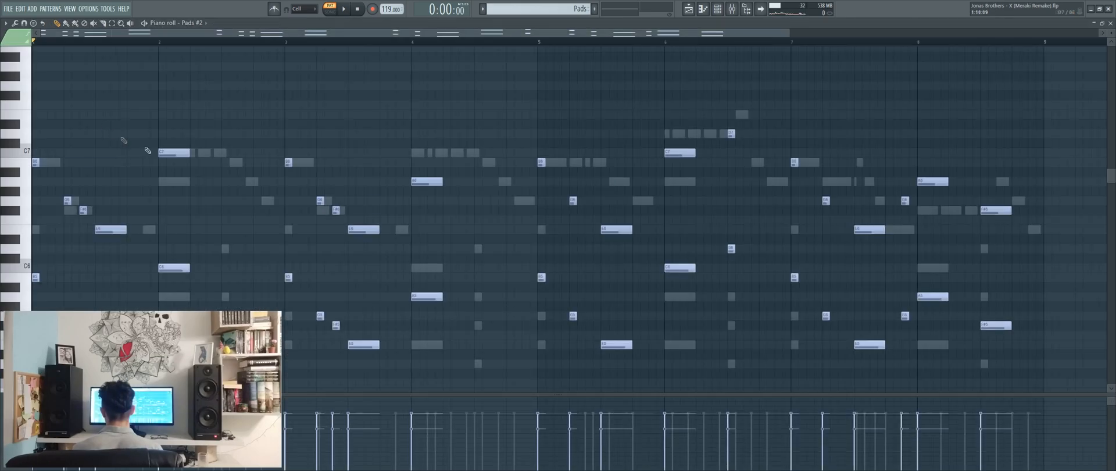
{"action": "scroll", "coordinate": [271, 205], "scroll_direction": "down", "scroll_amount": 1}
{"action": "key", "text": "space"}
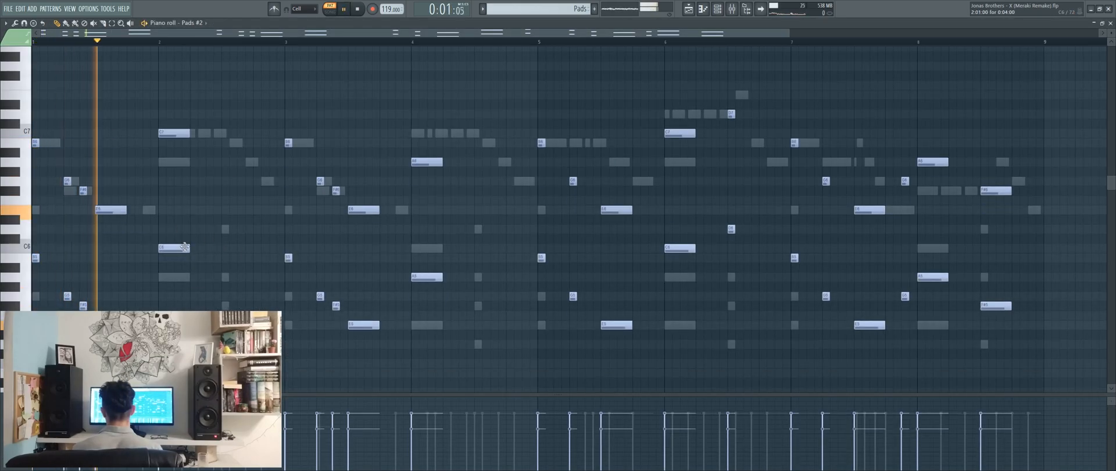
{"action": "key", "text": "space"}
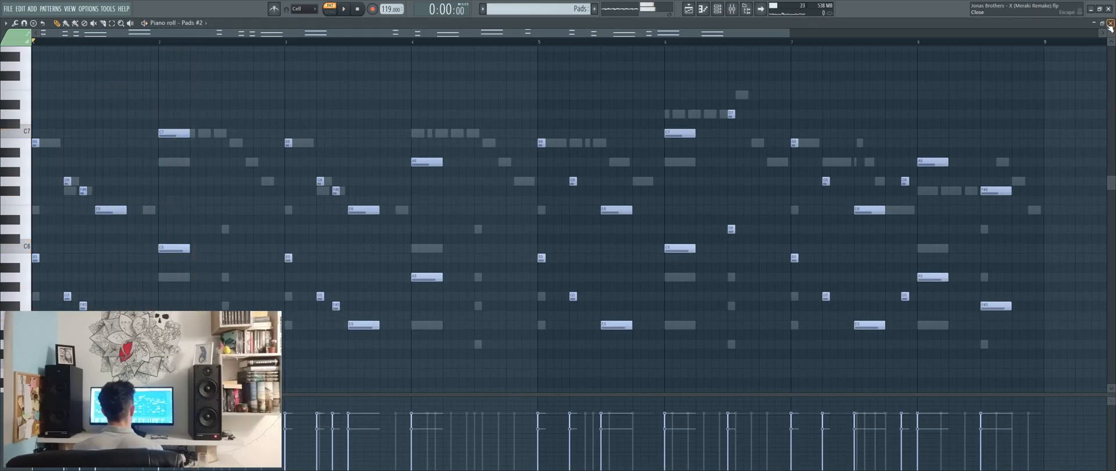
{"action": "left_click", "coordinate": [1111, 23]}
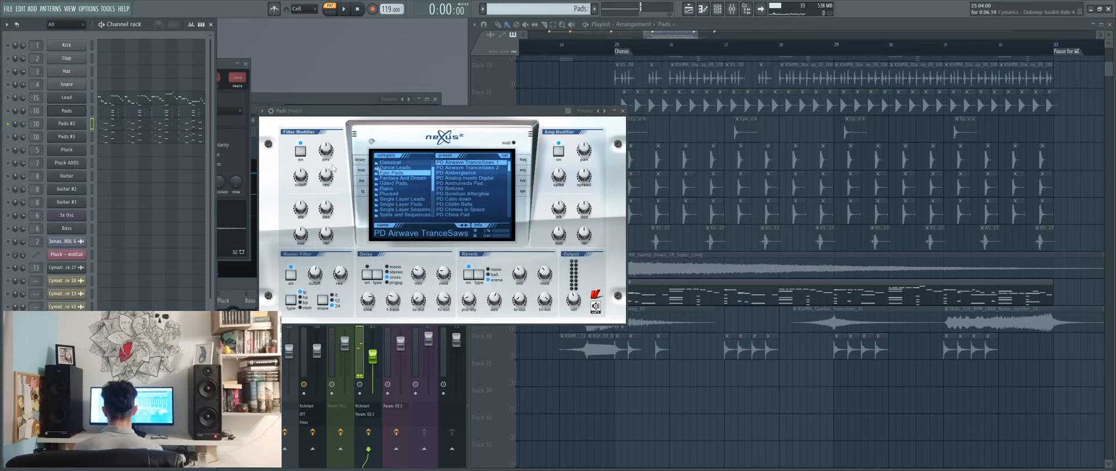
Step: Open the Pads #3 notes in the piano roll, play the first bars, and close the piano roll
{"action": "left_click", "coordinate": [140, 143]}
{"action": "scroll", "coordinate": [323, 192], "scroll_direction": "up", "scroll_amount": 3}
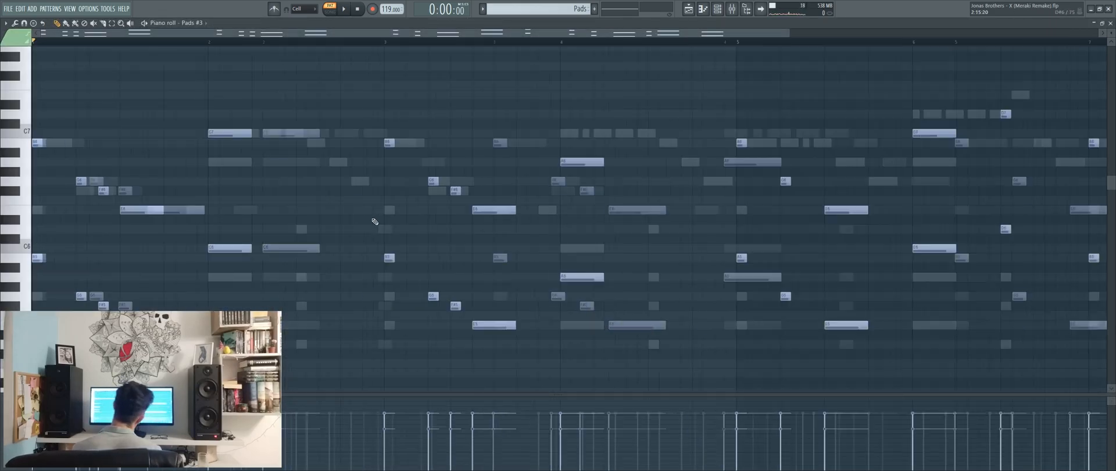
{"action": "scroll", "coordinate": [375, 221], "scroll_direction": "down", "scroll_amount": 3}
{"action": "key", "text": "space"}
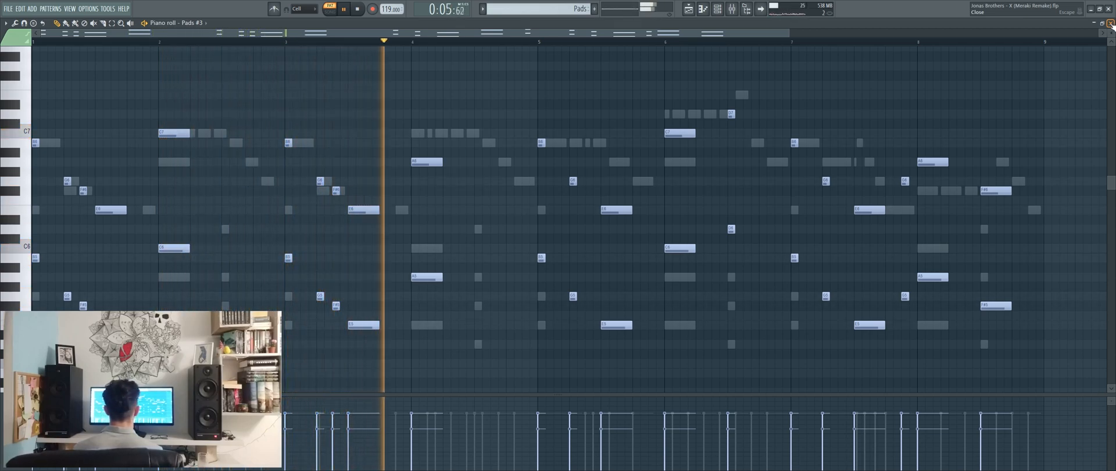
{"action": "key", "text": "space"}
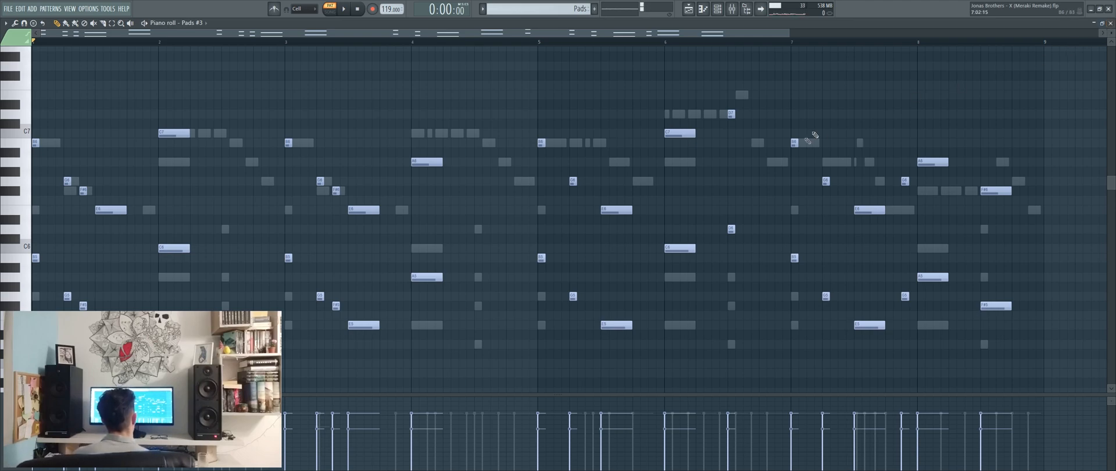
{"action": "left_click", "coordinate": [1111, 24]}
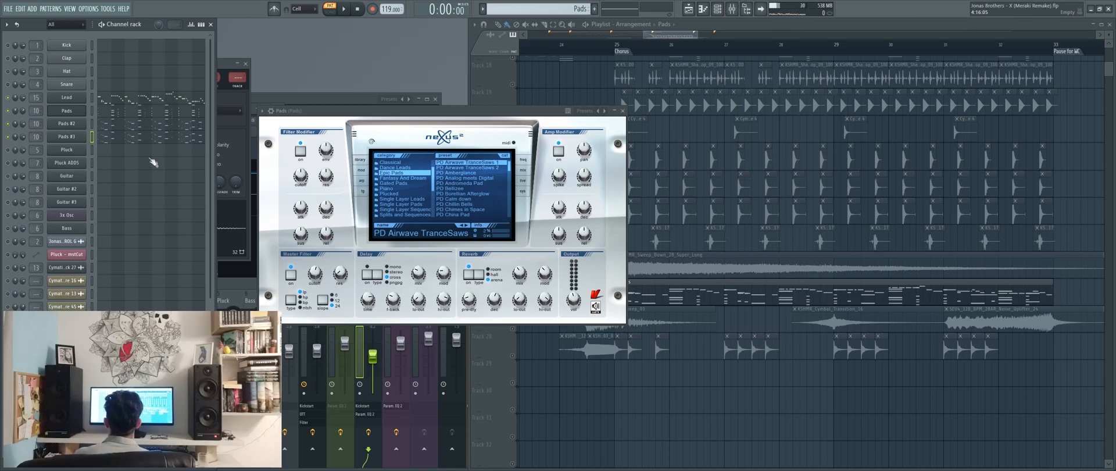
Step: Play the Lead and all three Pads channels together while viewing the Pads notes, then return to the Chorus tracks
{"action": "key", "text": "space"}
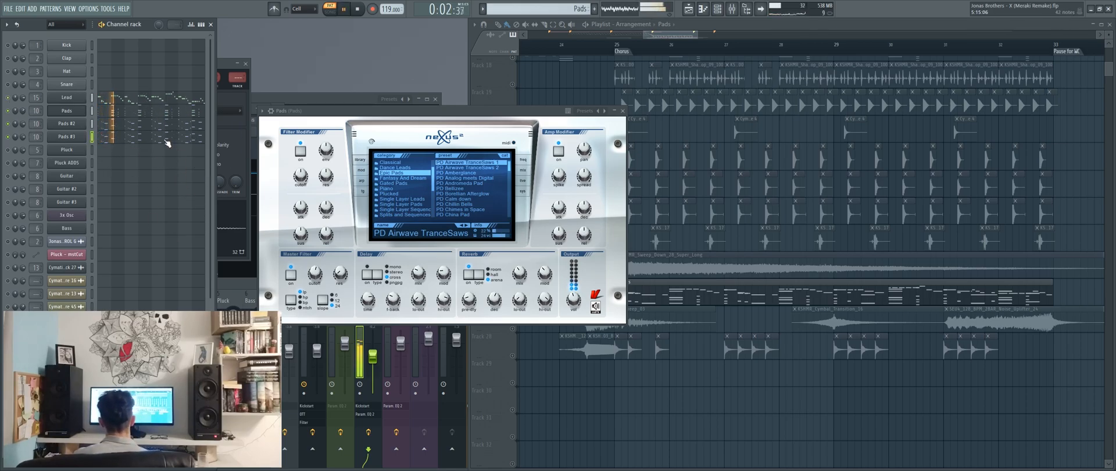
{"action": "left_click", "coordinate": [161, 120]}
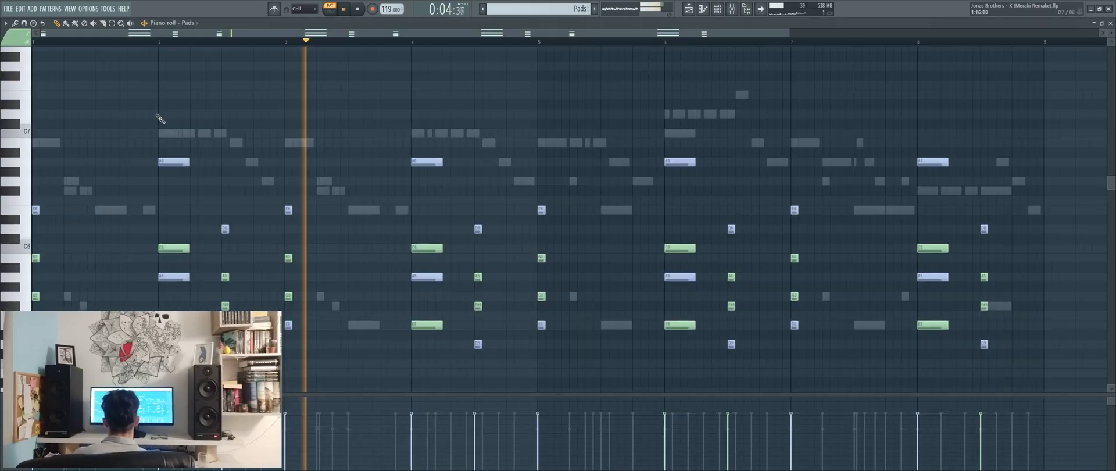
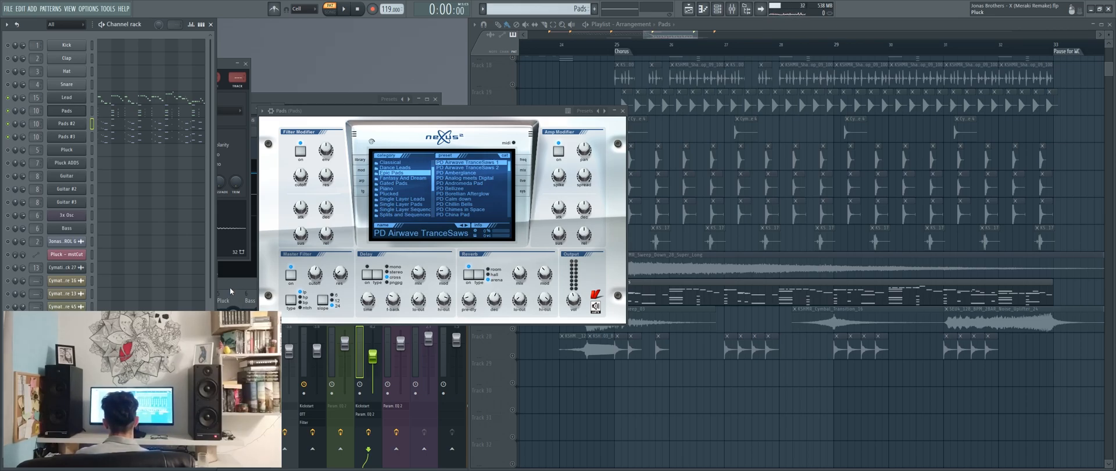
{"action": "left_click_drag", "start_coordinate": [868, 377], "coordinate": [870, 397]}
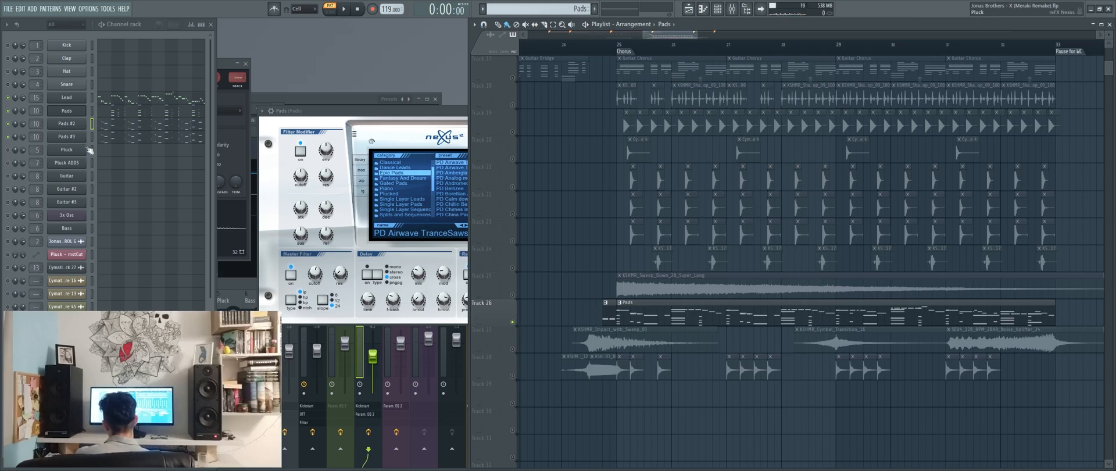
Step: Examine the Pads #2 notes again with a short playback, then close the piano roll
{"action": "left_click", "coordinate": [114, 129]}
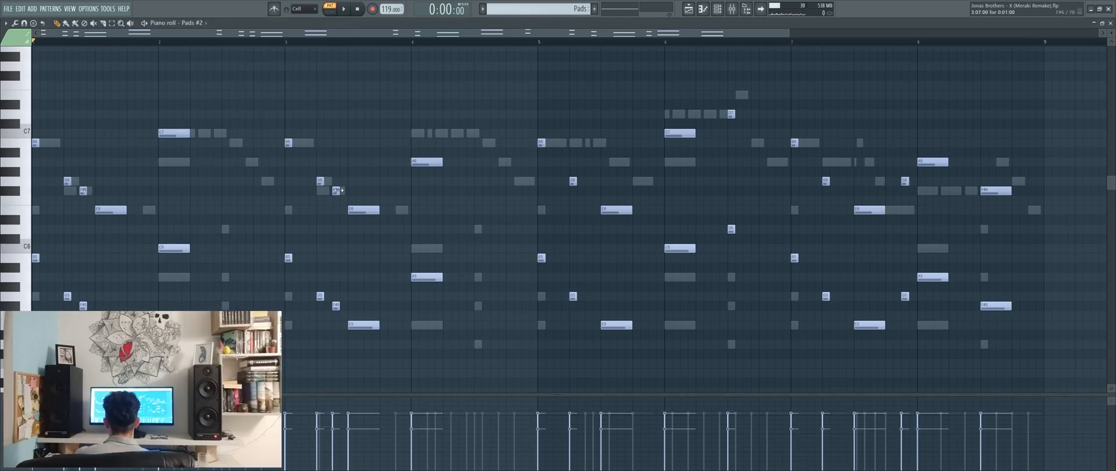
{"action": "key", "text": "space"}
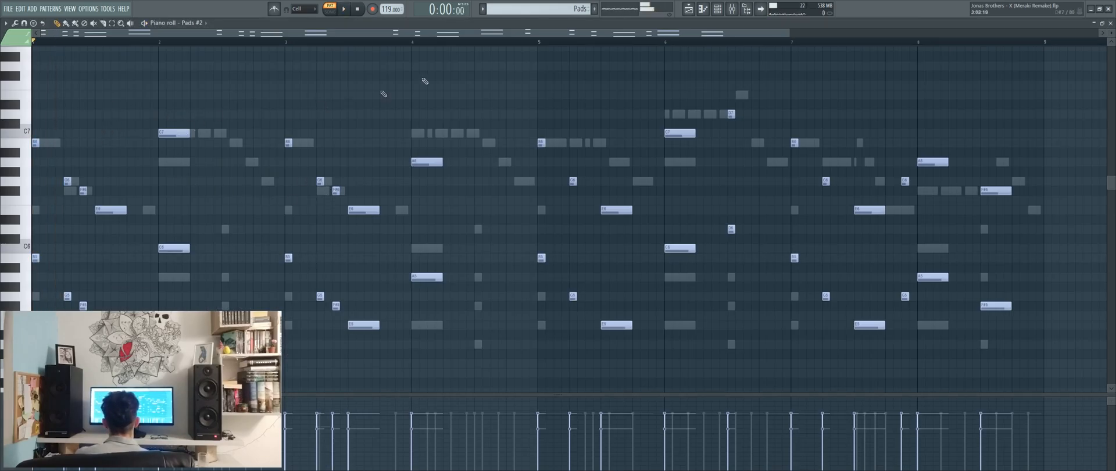
{"action": "left_click", "coordinate": [732, 9]}
{"action": "left_click", "coordinate": [705, 9]}
{"action": "left_click", "coordinate": [705, 9]}
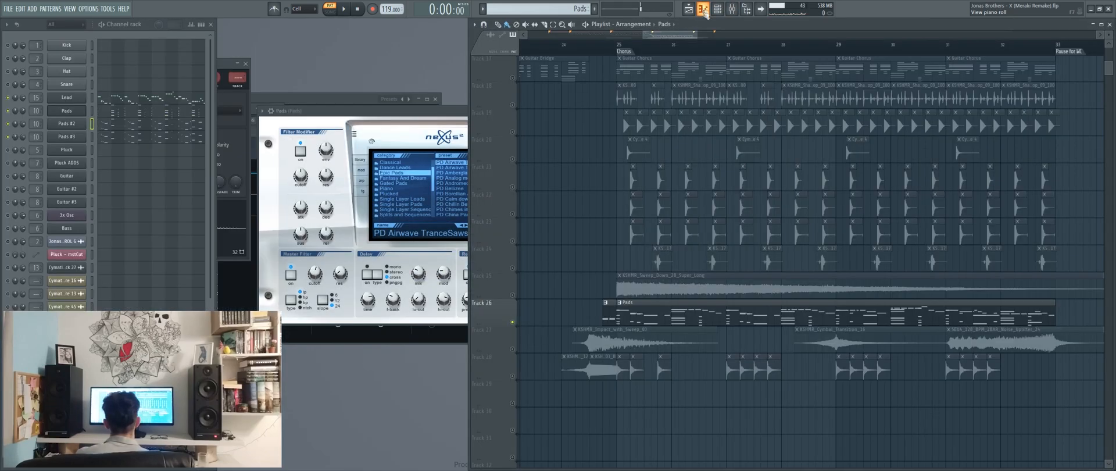
Step: Leave only Pads #2 and Pads #3 active, play them briefly, and check the Pads #2 notes
{"action": "left_click", "coordinate": [8, 124]}
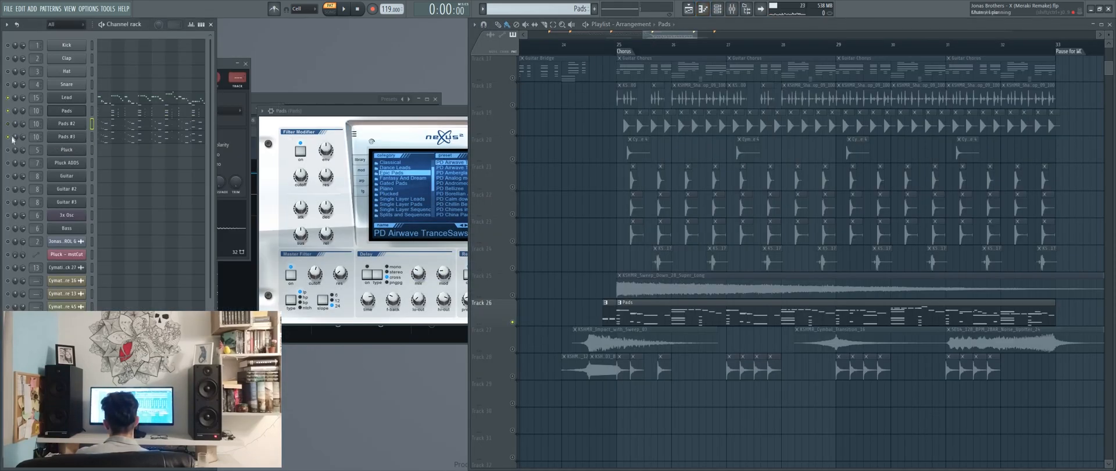
{"action": "key", "text": "space"}
{"action": "key", "text": "space"}
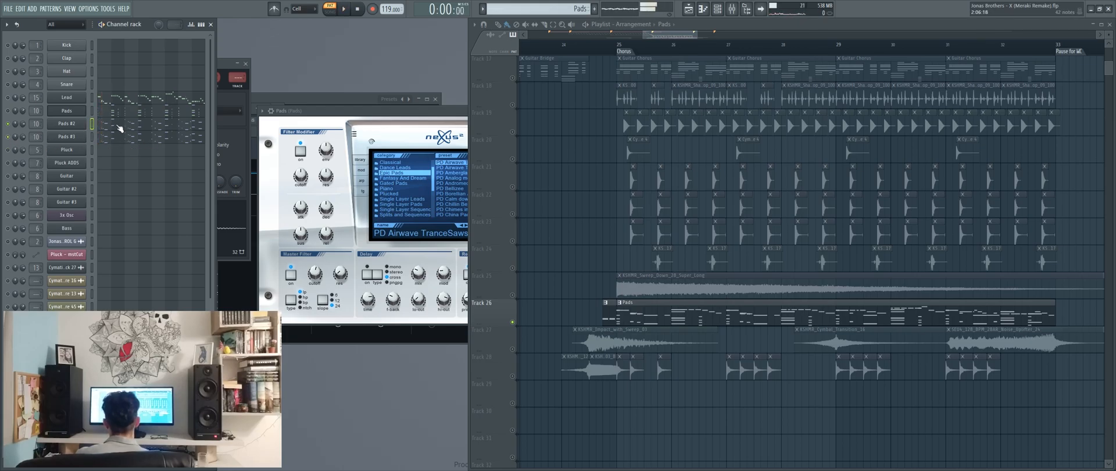
{"action": "left_click", "coordinate": [119, 128]}
{"action": "left_click", "coordinate": [1111, 23]}
Step: Open the Kickstart effect on the Pads mixer track and place its window clear of the channel rack
{"action": "double_click", "coordinate": [35, 123]}
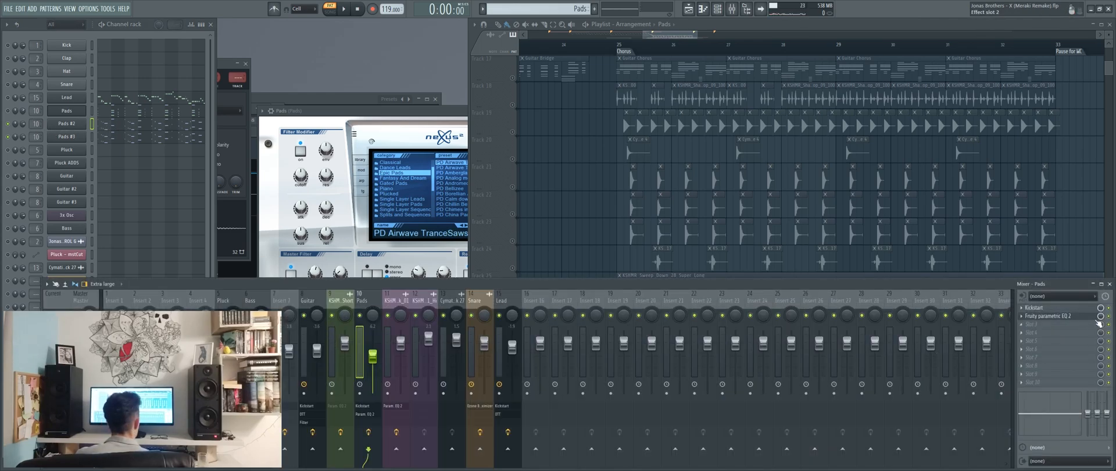
{"action": "left_click", "coordinate": [1086, 311]}
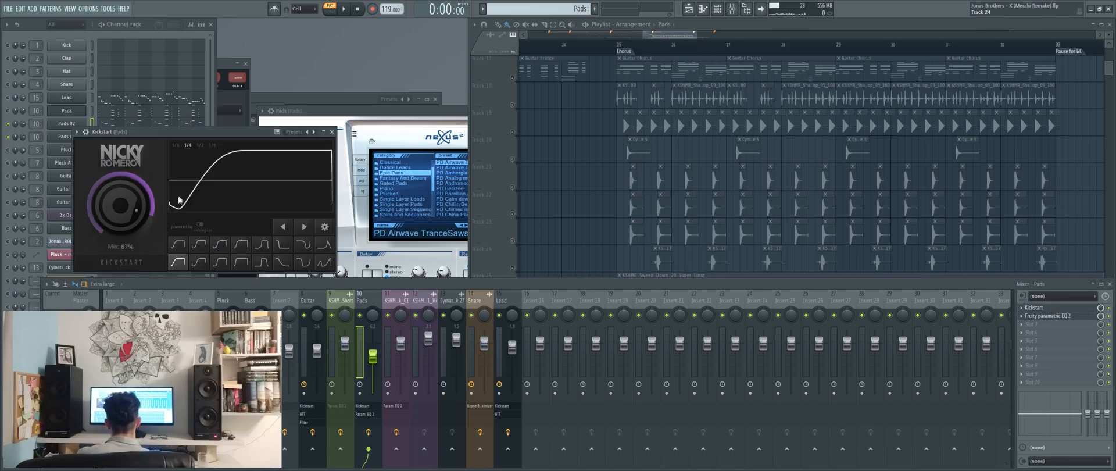
{"action": "left_click_drag", "start_coordinate": [218, 137], "coordinate": [461, 122]}
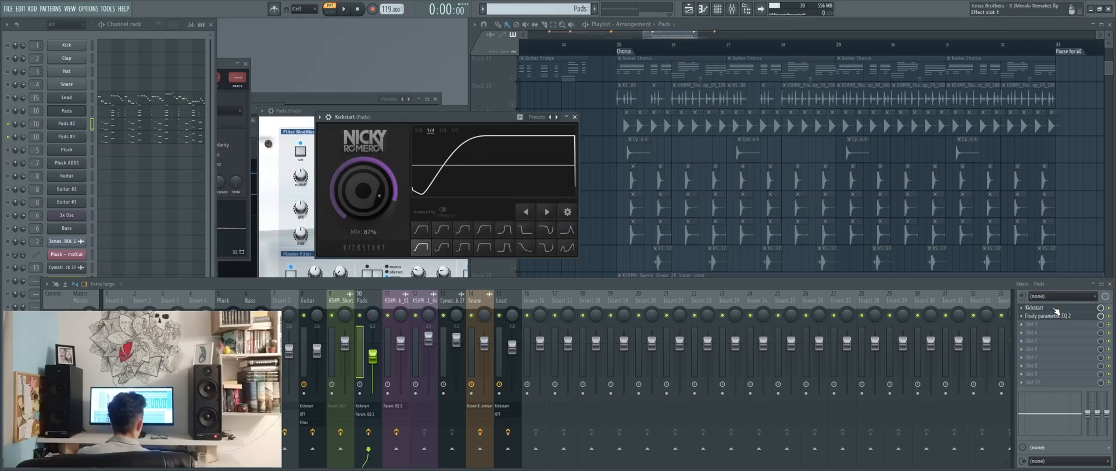
Step: Play the two active pads with Kickstart bypassed and with it enabled to compare the sidechain effect
{"action": "key", "text": "space"}
{"action": "key", "text": "space"}
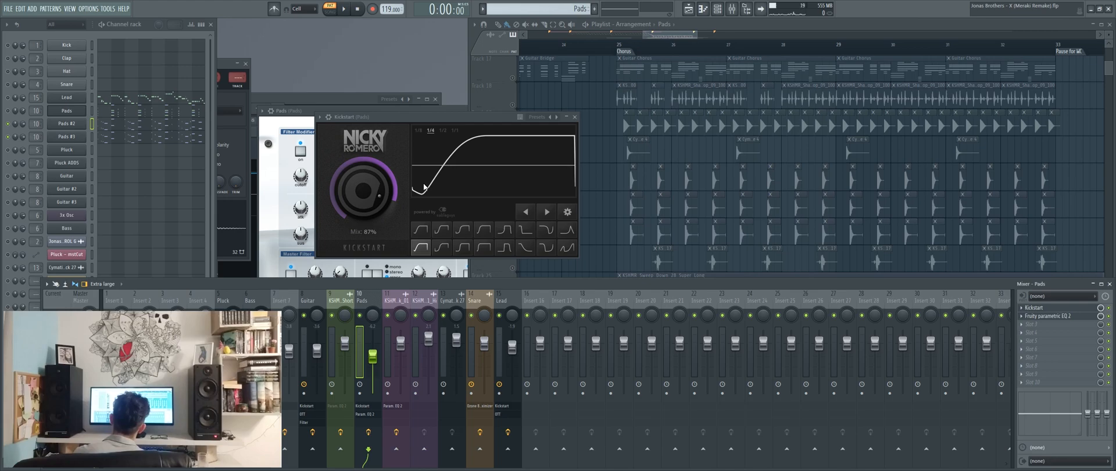
{"action": "key", "text": "space"}
{"action": "left_click", "coordinate": [1109, 309]}
{"action": "key", "text": "space"}
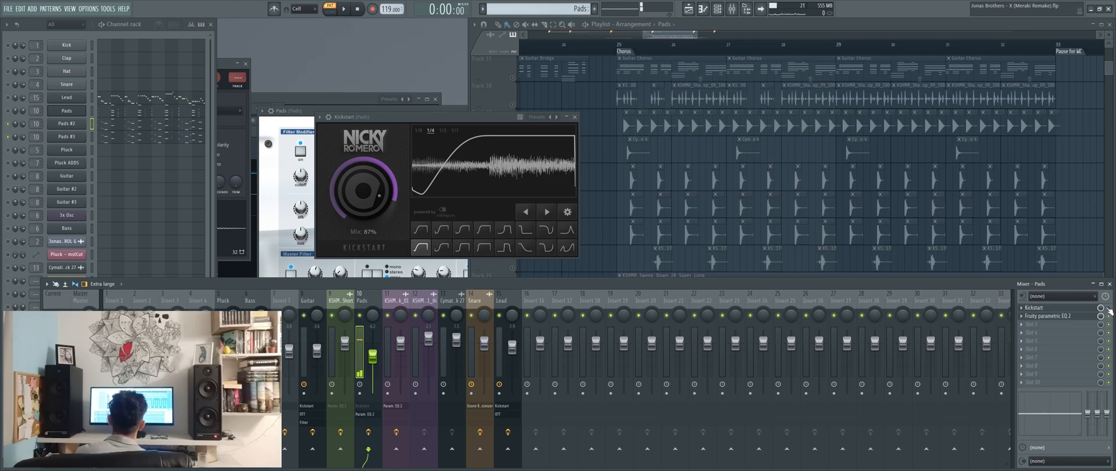
{"action": "left_click", "coordinate": [1109, 309]}
{"action": "key", "text": "space"}
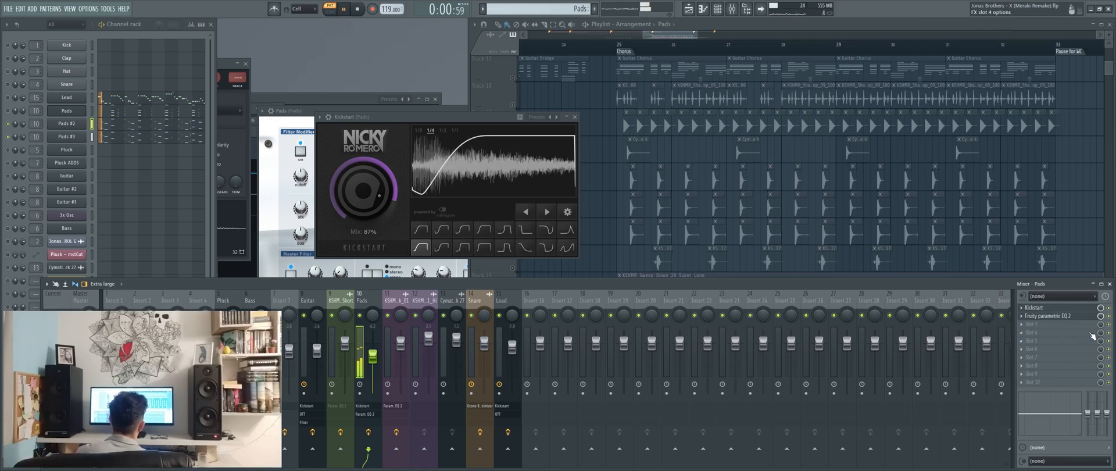
Step: Stop the playback, close the Kickstart window and return to the playlist
{"action": "key", "text": "space"}
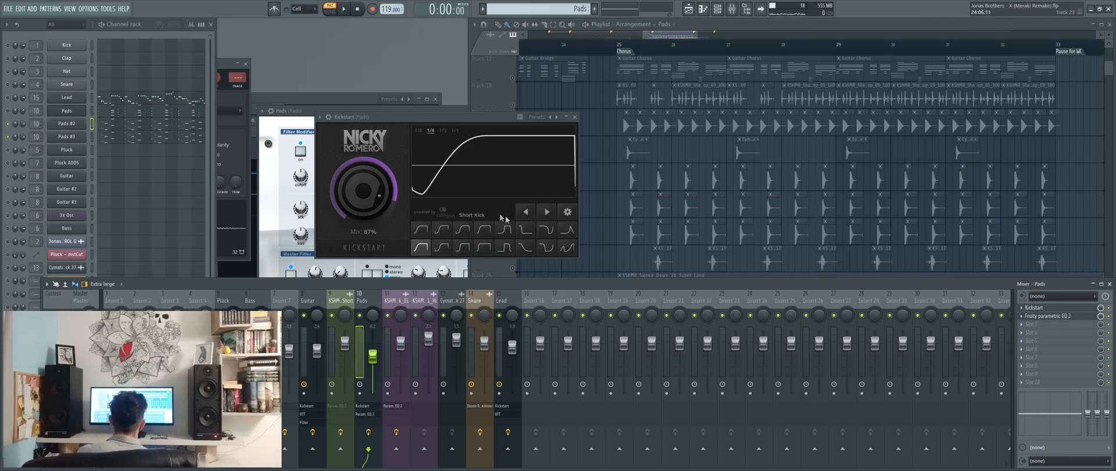
{"action": "left_click", "coordinate": [575, 117]}
{"action": "right_click", "coordinate": [528, 150]}
{"action": "left_click_drag", "start_coordinate": [646, 315], "coordinate": [655, 334]}
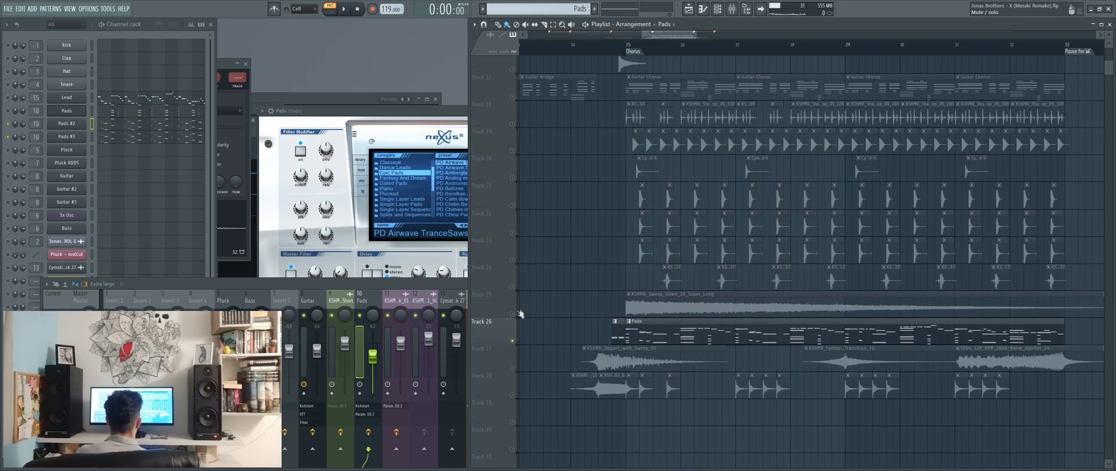
Step: Solo the Pluck ADDS playlist track and play it briefly from the Chorus marker
{"action": "scroll", "coordinate": [599, 308], "scroll_direction": "up", "scroll_amount": 7}
{"action": "scroll", "coordinate": [634, 268], "scroll_direction": "up", "scroll_amount": 9}
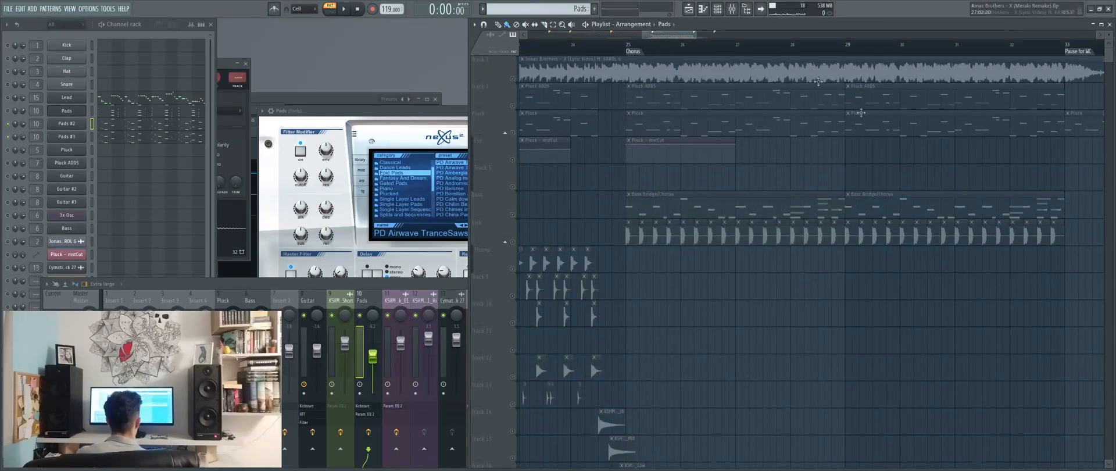
{"action": "key", "text": "l"}
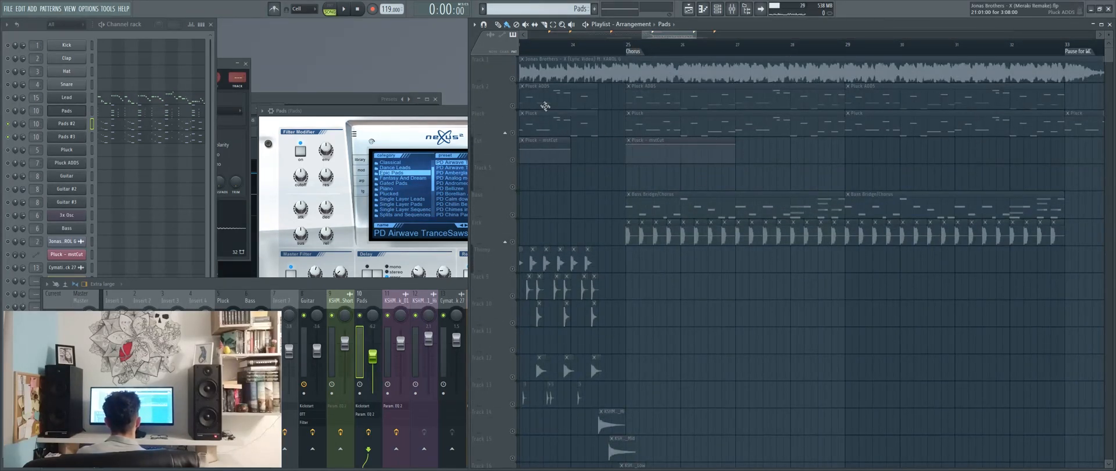
{"action": "scroll", "coordinate": [731, 158], "scroll_direction": "left", "scroll_amount": 1}
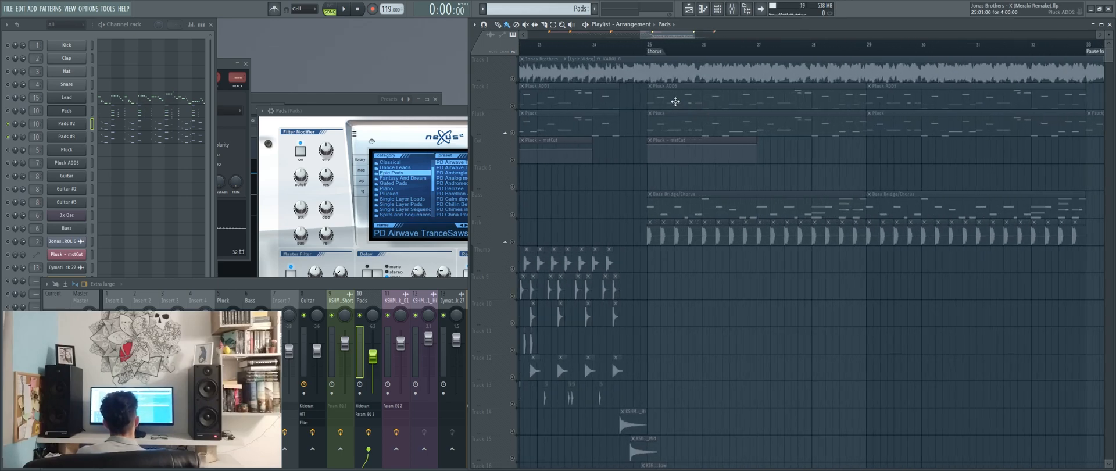
{"action": "left_click", "coordinate": [656, 51]}
{"action": "key", "text": "space"}
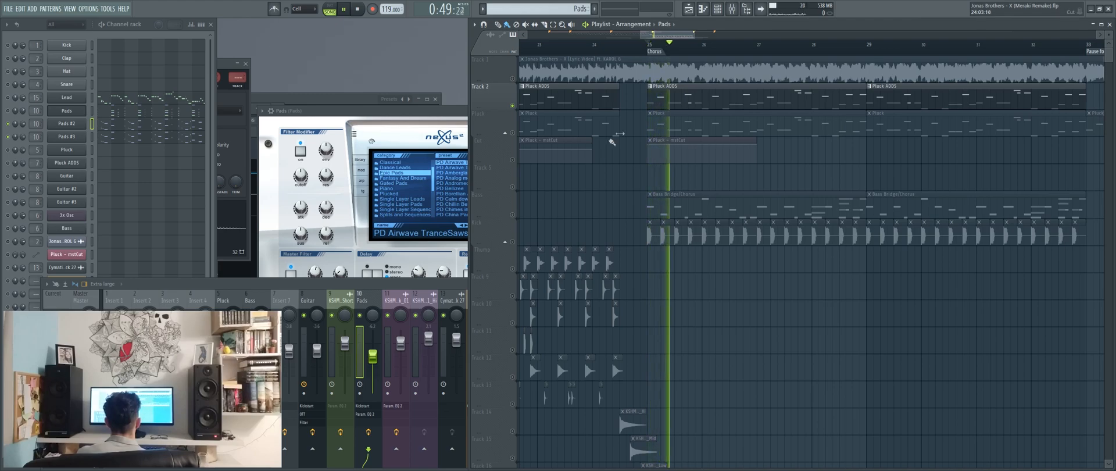
{"action": "key", "text": "space"}
{"action": "left_click", "coordinate": [9, 127]}
{"action": "key", "text": "space"}
{"action": "key", "text": "space"}
Step: Enable the Pluck track alongside Pluck ADDS and play the two layers together
{"action": "left_click", "coordinate": [512, 132]}
{"action": "key", "text": "space"}
{"action": "key", "text": "space"}
Step: Enable the Cut track and Track 5, and examine the Pluck - mstCut automation clip in the Chorus against the earlier sections
{"action": "scroll", "coordinate": [702, 158], "scroll_direction": "down", "scroll_amount": 2}
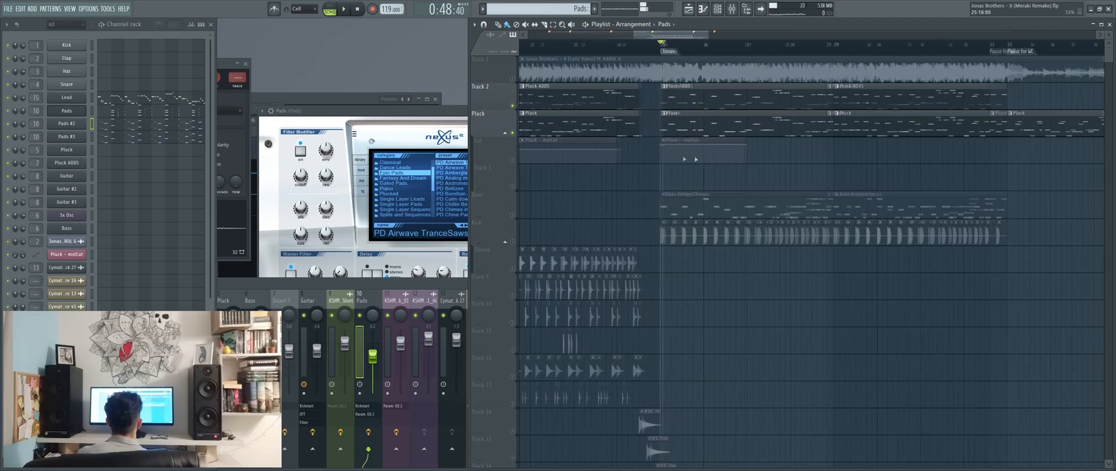
{"action": "scroll", "coordinate": [658, 156], "scroll_direction": "up", "scroll_amount": 3}
{"action": "left_click", "coordinate": [512, 160]}
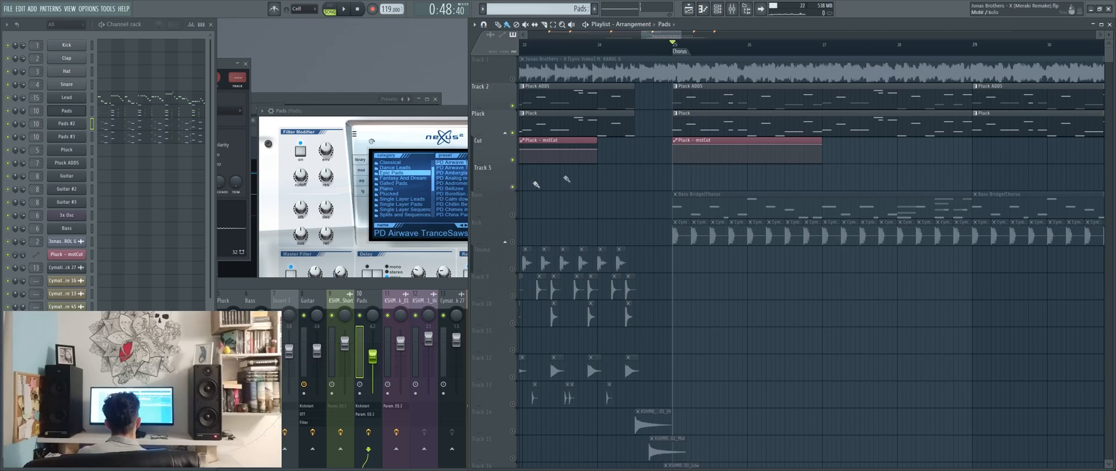
{"action": "scroll", "coordinate": [720, 131], "scroll_direction": "down", "scroll_amount": 2}
{"action": "left_click_drag", "start_coordinate": [672, 151], "coordinate": [796, 200]}
{"action": "left_click_drag", "start_coordinate": [674, 171], "coordinate": [752, 150]}
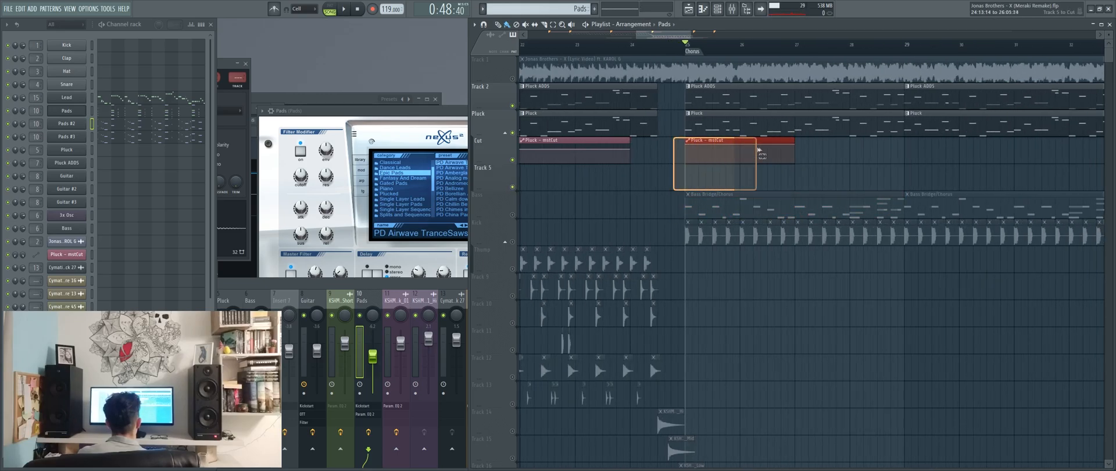
{"action": "scroll", "coordinate": [753, 154], "scroll_direction": "down", "scroll_amount": 4}
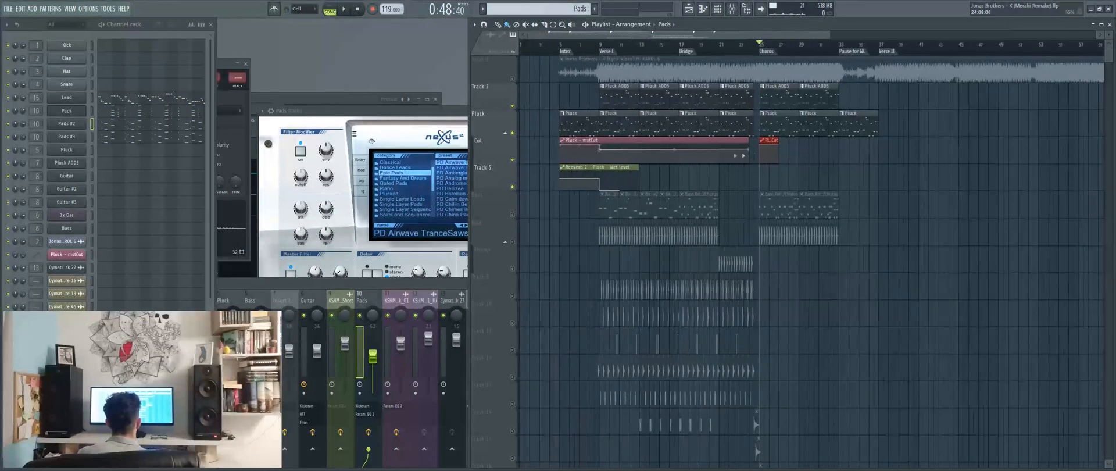
{"action": "scroll", "coordinate": [750, 156], "scroll_direction": "up", "scroll_amount": 3}
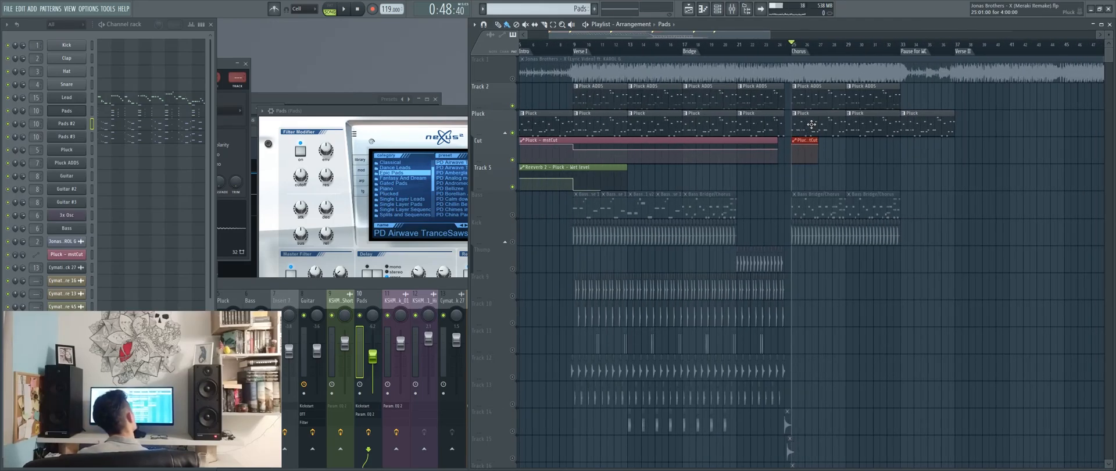
{"action": "scroll", "coordinate": [825, 145], "scroll_direction": "left", "scroll_amount": 2}
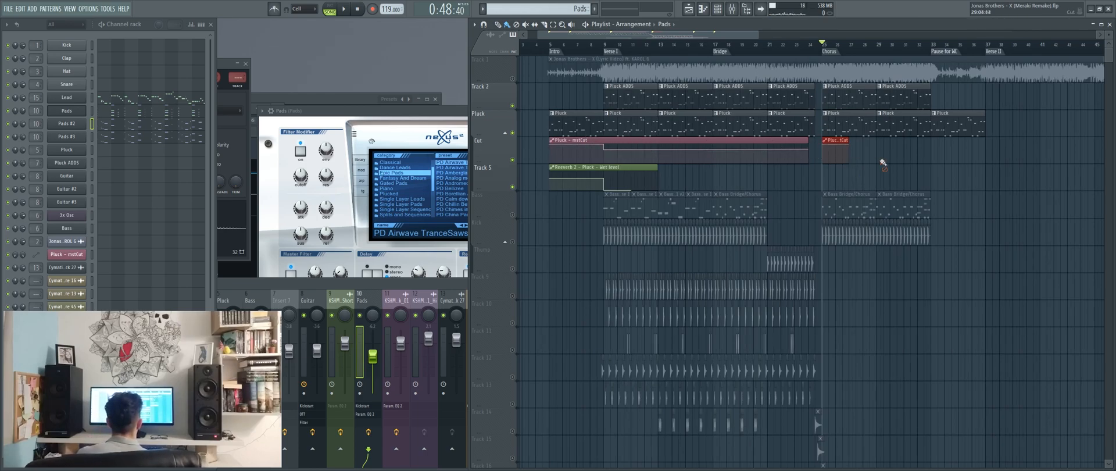
Step: Enable the Bass and Kick tracks alongside the plucks and select the Bass Bridge/Chorus pattern
{"action": "left_click", "coordinate": [513, 215]}
{"action": "left_click", "coordinate": [747, 206]}
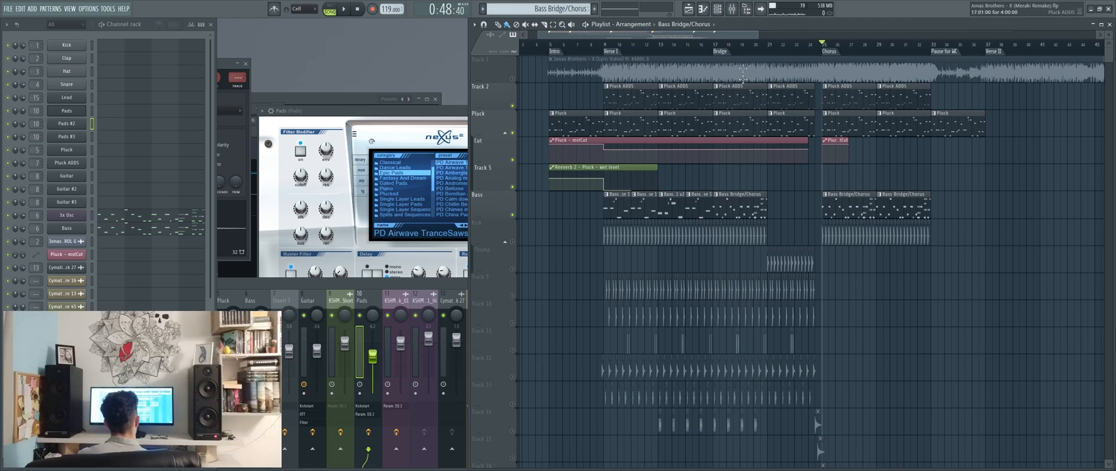
{"action": "left_click", "coordinate": [513, 242]}
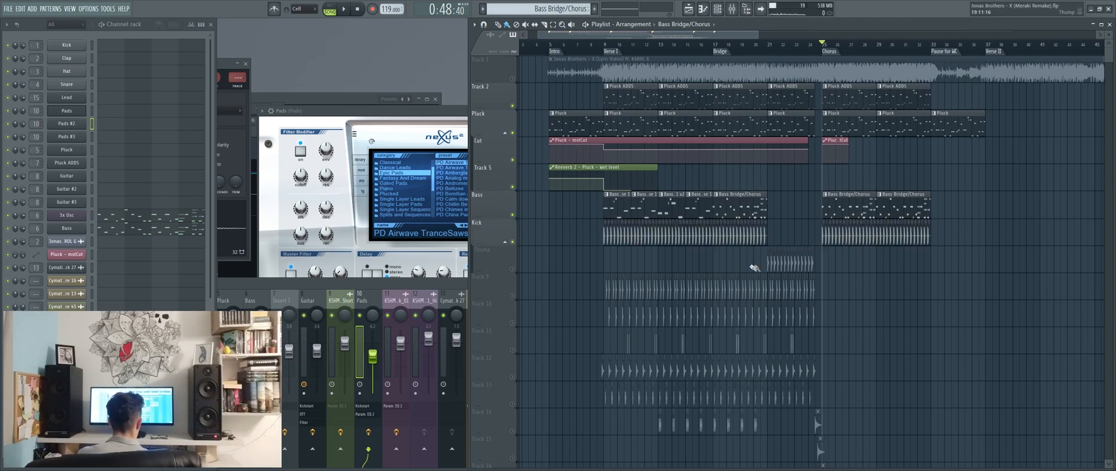
Step: Isolate Track 9, Track 10 and the Kick track, and play them from the Verse 1 marker
{"action": "scroll", "coordinate": [752, 261], "scroll_direction": "down", "scroll_amount": 4}
{"action": "left_click_drag", "start_coordinate": [832, 140], "coordinate": [702, 271]}
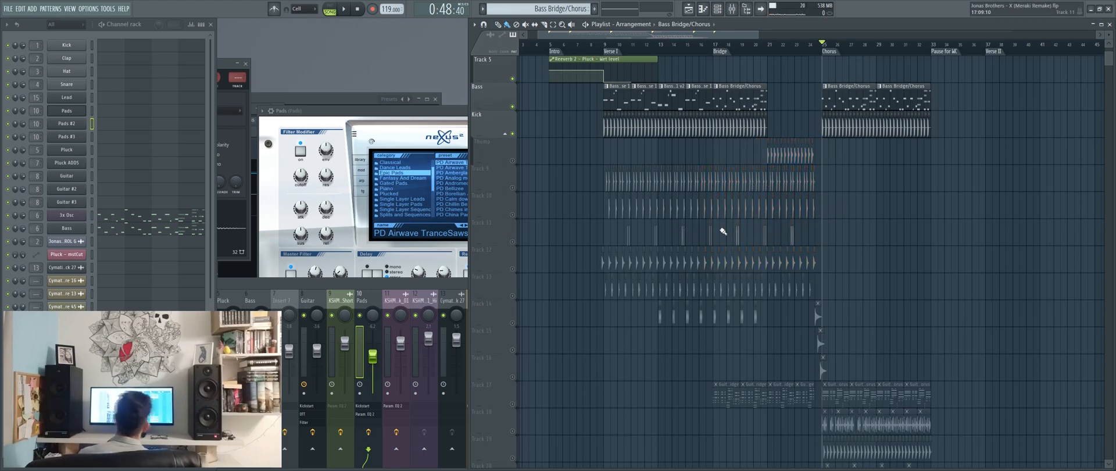
{"action": "scroll", "coordinate": [810, 226], "scroll_direction": "down", "scroll_amount": 2}
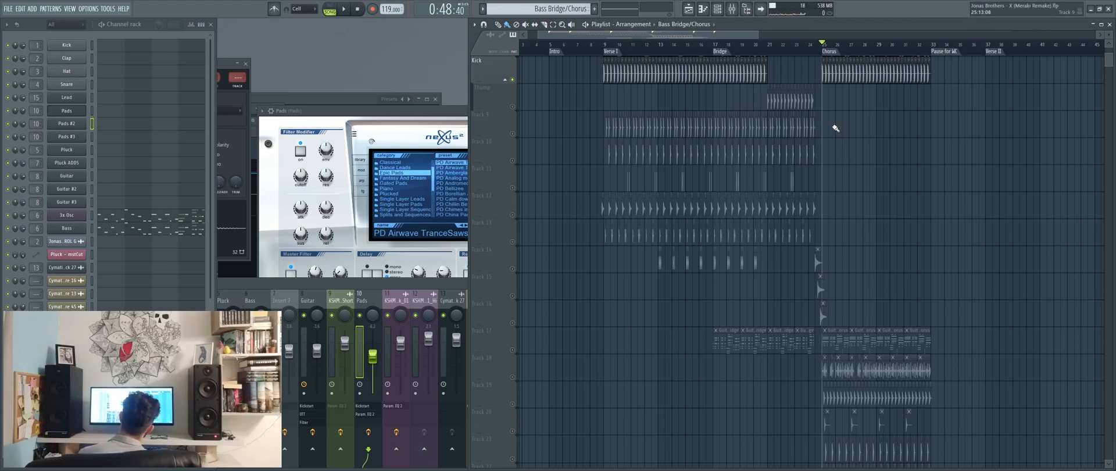
{"action": "scroll", "coordinate": [840, 134], "scroll_direction": "down", "scroll_amount": 2}
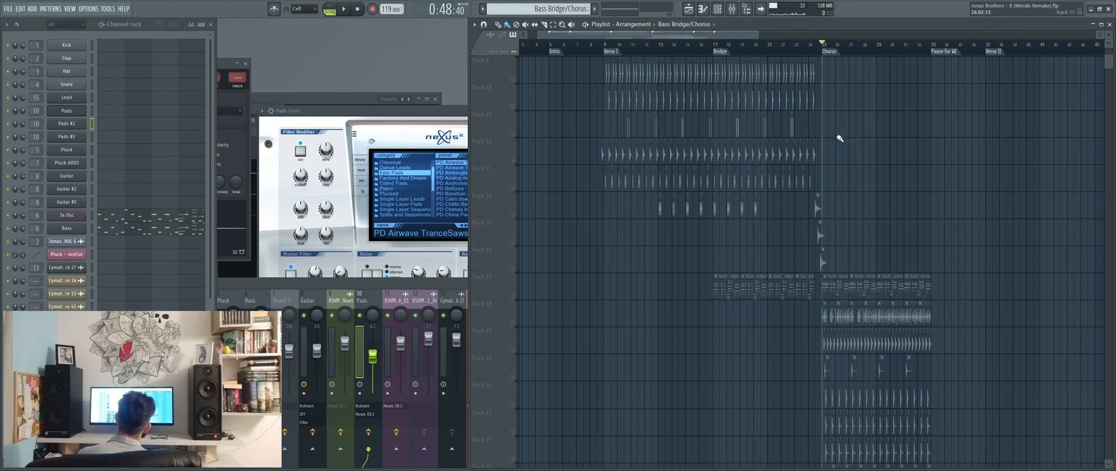
{"action": "scroll", "coordinate": [626, 165], "scroll_direction": "up", "scroll_amount": 4}
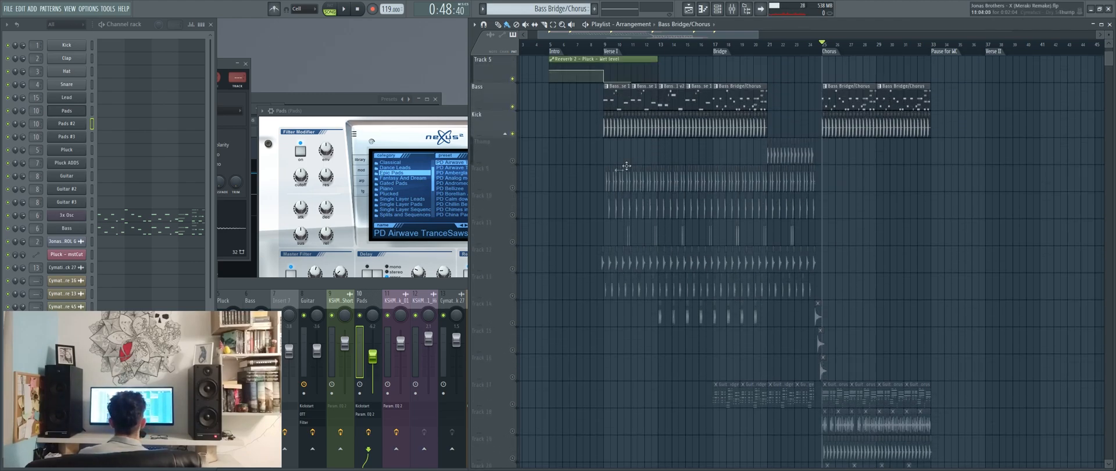
{"action": "scroll", "coordinate": [643, 231], "scroll_direction": "up", "scroll_amount": 6}
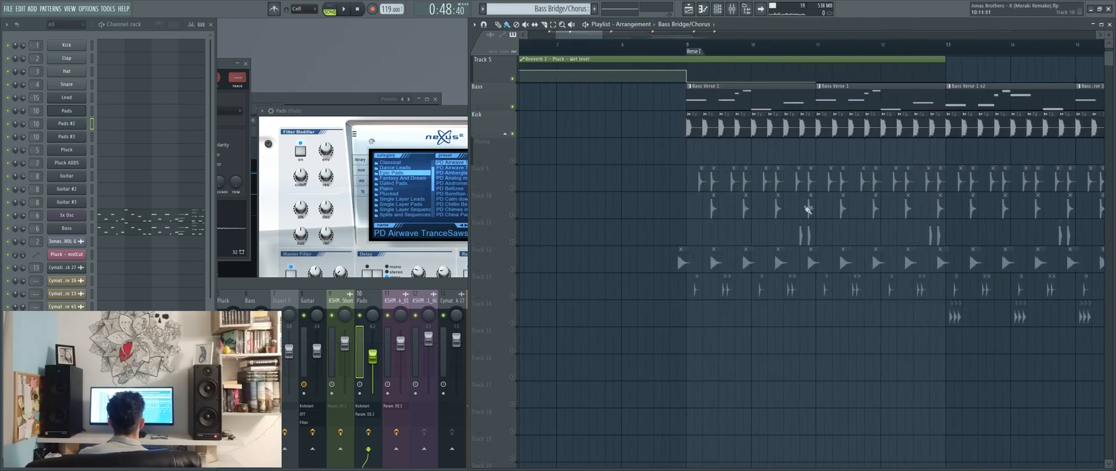
{"action": "right_click", "coordinate": [513, 189]}
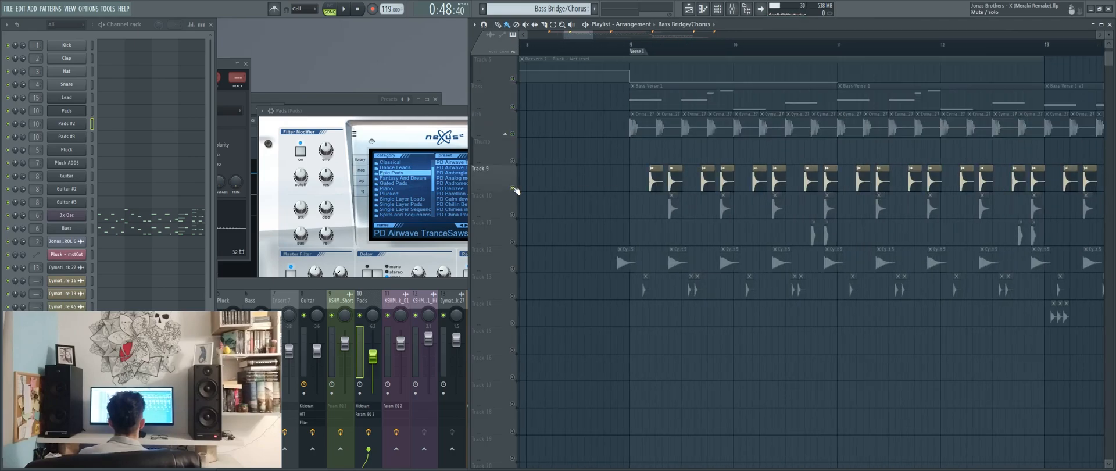
{"action": "left_click", "coordinate": [513, 215]}
{"action": "left_click", "coordinate": [633, 48]}
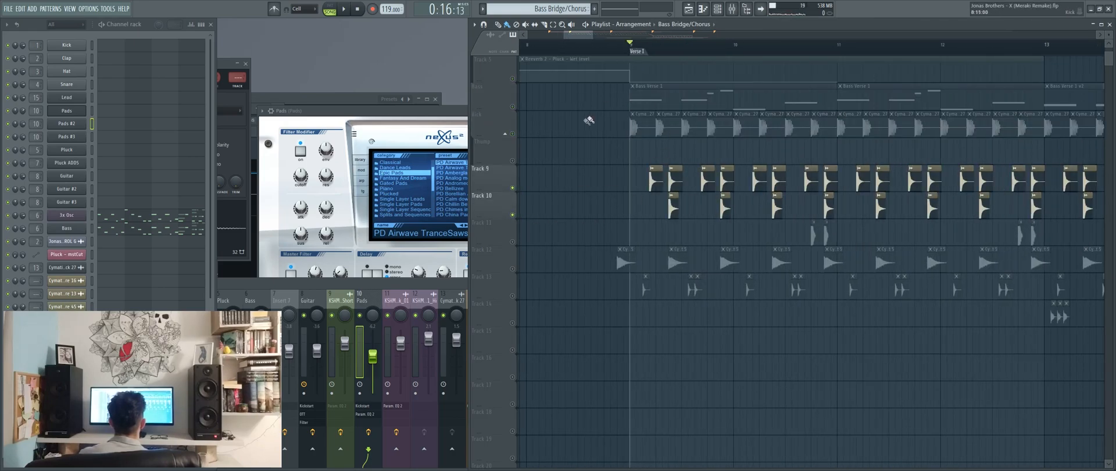
{"action": "left_click", "coordinate": [513, 135]}
{"action": "key", "text": "space"}
{"action": "key", "text": "space"}
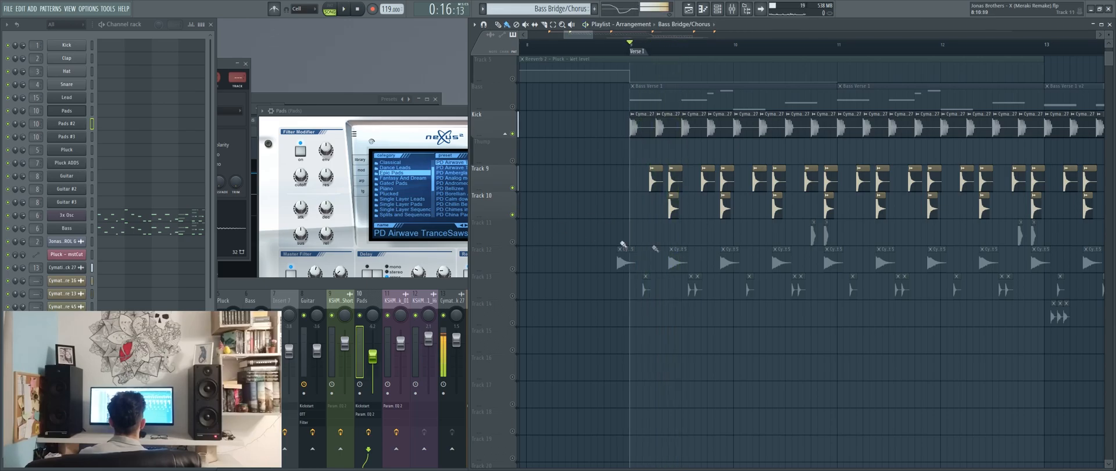
Step: Isolate Tracks 19, 22 and 23 of the chorus drums and play them from the Chorus marker
{"action": "scroll", "coordinate": [632, 232], "scroll_direction": "down", "scroll_amount": 5}
{"action": "scroll", "coordinate": [632, 232], "scroll_direction": "down", "scroll_amount": 3}
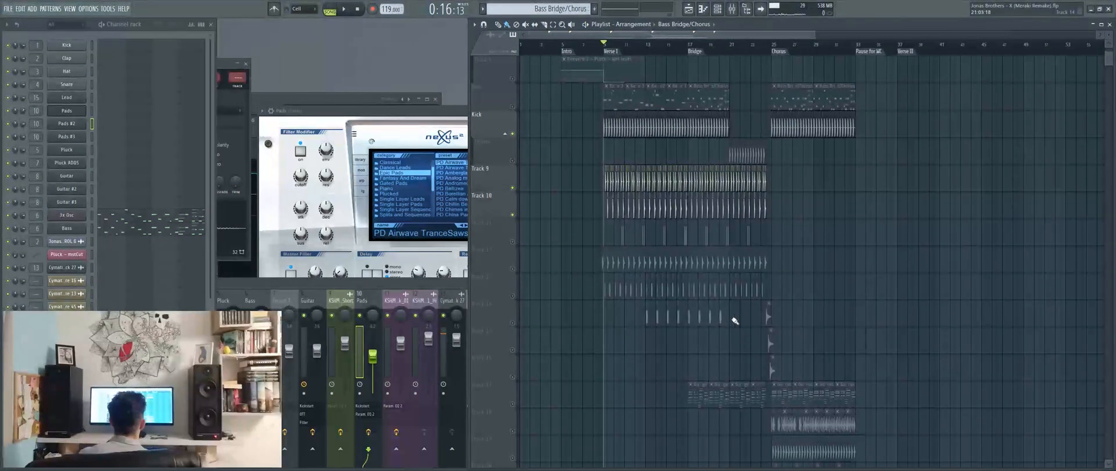
{"action": "scroll", "coordinate": [735, 321], "scroll_direction": "down", "scroll_amount": 1}
{"action": "left_click", "coordinate": [513, 161]}
{"action": "left_click", "coordinate": [513, 188]}
{"action": "scroll", "coordinate": [817, 341], "scroll_direction": "down", "scroll_amount": 5}
{"action": "scroll", "coordinate": [817, 341], "scroll_direction": "up", "scroll_amount": 8}
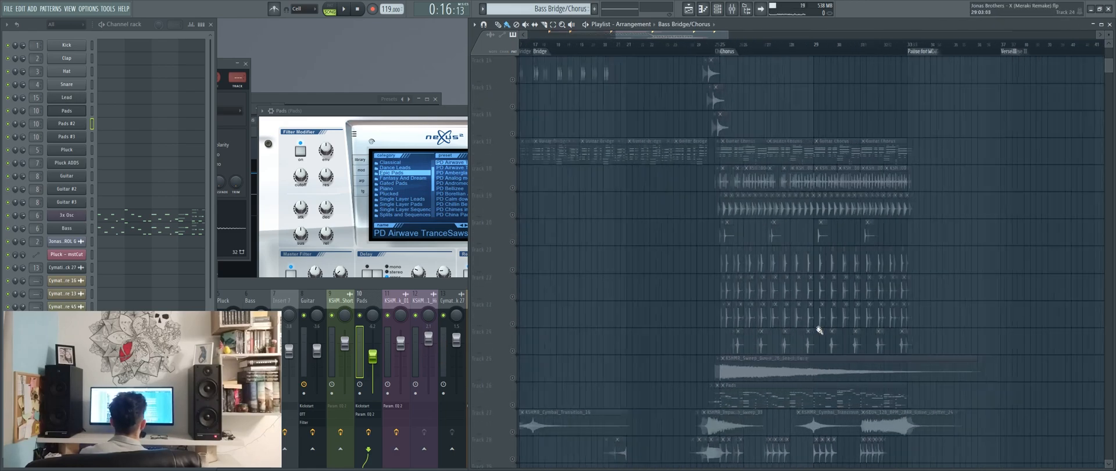
{"action": "left_click", "coordinate": [512, 215]}
{"action": "left_click", "coordinate": [513, 297]}
{"action": "left_click", "coordinate": [512, 323]}
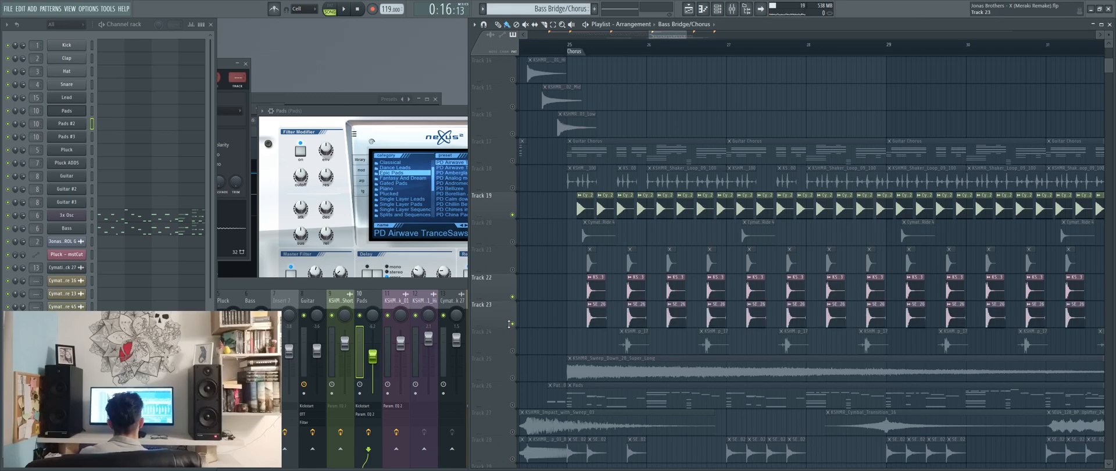
{"action": "key", "text": "space"}
{"action": "left_click", "coordinate": [574, 49]}
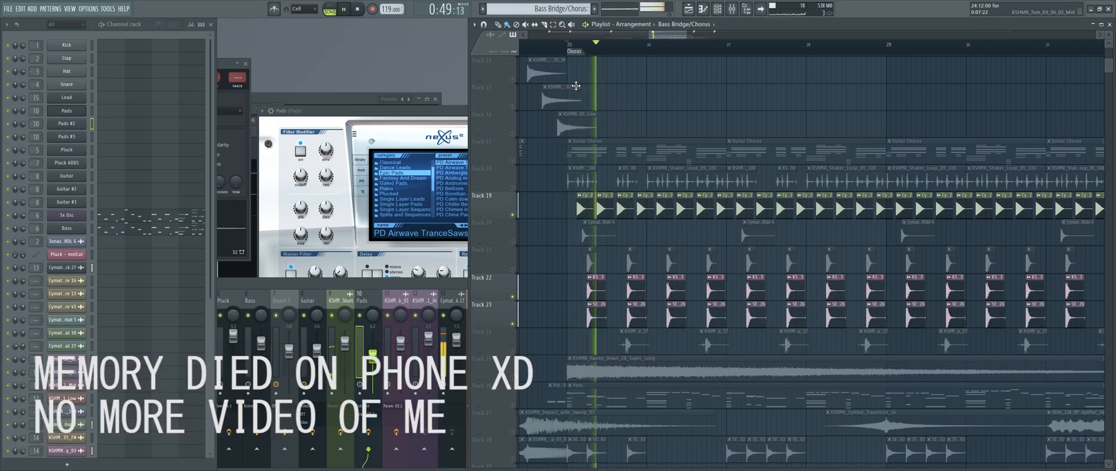
{"action": "key", "text": "space"}
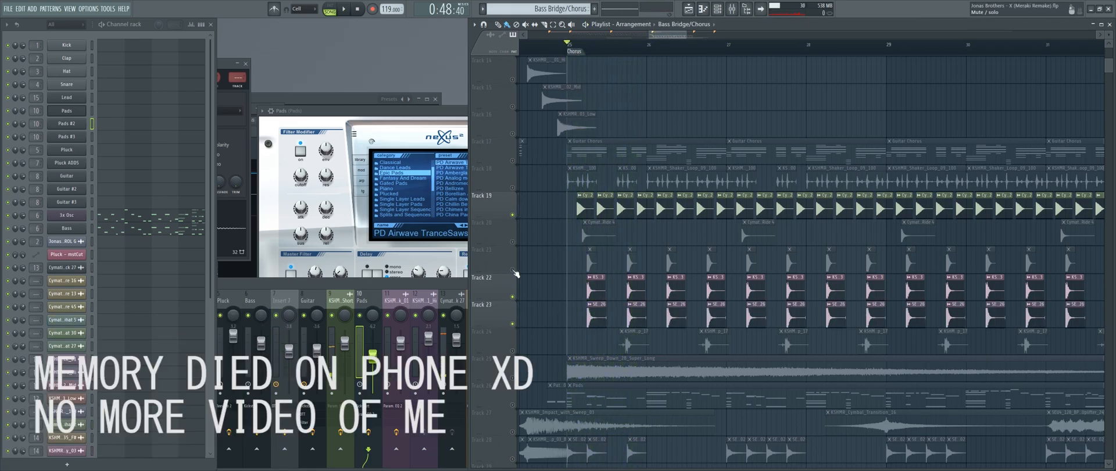
Step: Solo the Guitar Chorus clips on Track 17 and play them briefly from the Chorus marker
{"action": "right_click", "coordinate": [512, 215]}
{"action": "scroll", "coordinate": [601, 283], "scroll_direction": "up", "scroll_amount": 5}
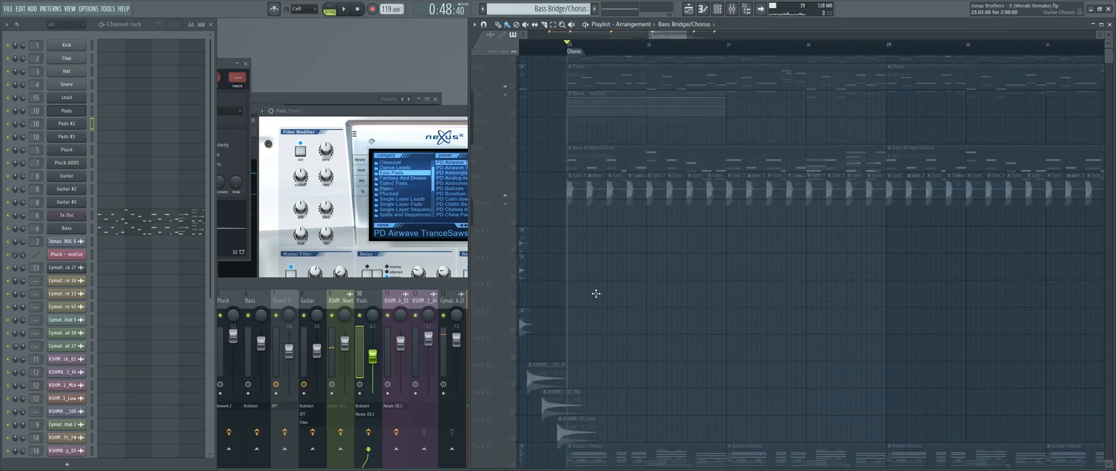
{"action": "left_click_drag", "start_coordinate": [609, 272], "coordinate": [783, 95]}
{"action": "right_click", "coordinate": [623, 269]}
{"action": "scroll", "coordinate": [578, 238], "scroll_direction": "down", "scroll_amount": 4}
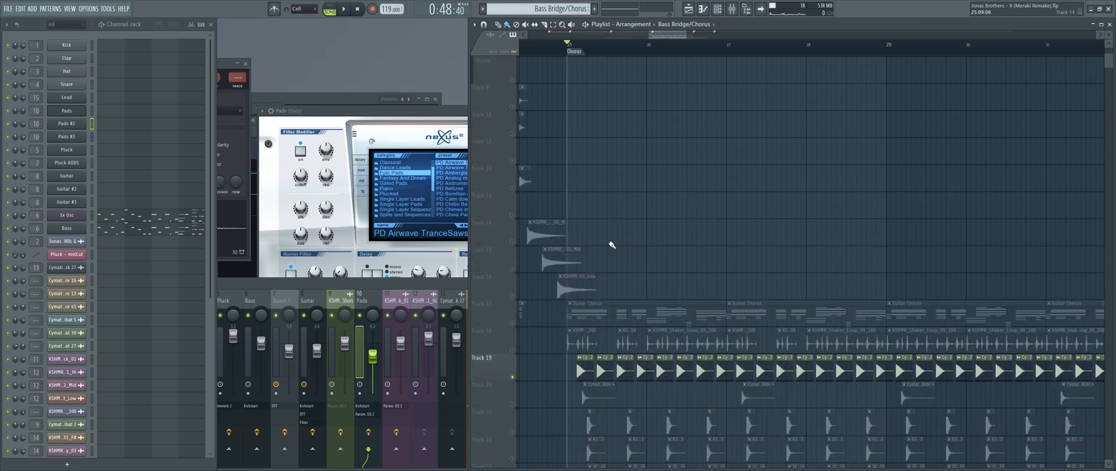
{"action": "key", "text": "space"}
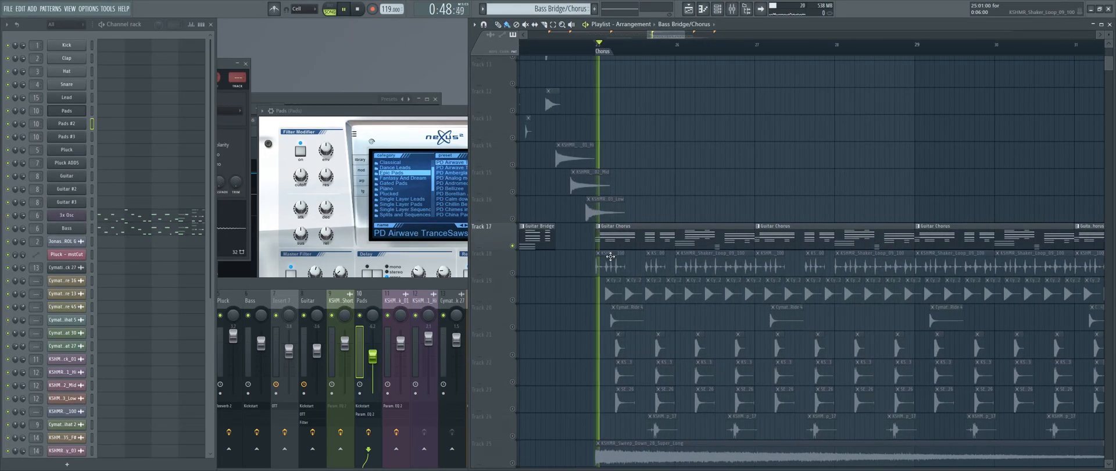
{"action": "key", "text": "space"}
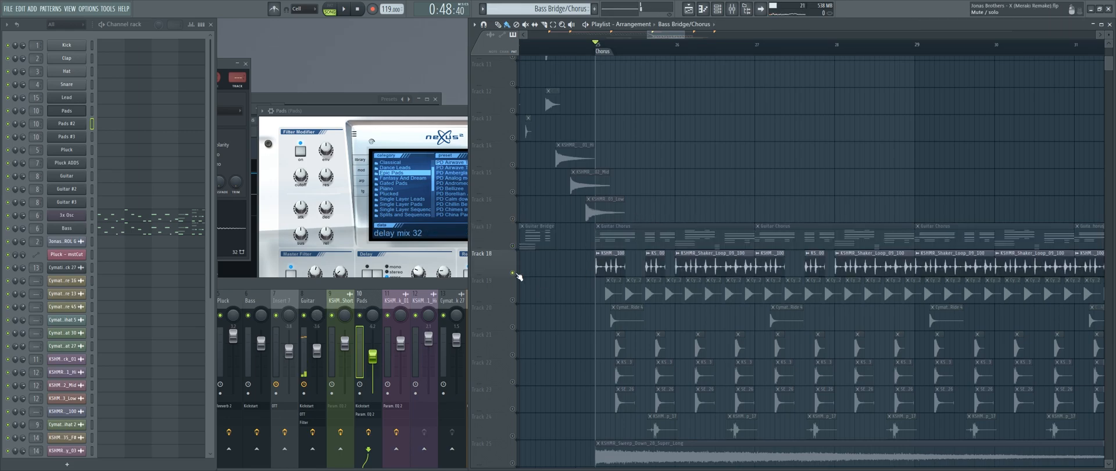
Step: Play the shaker loop on Track 18 alone, and again with the hats on Track 19 enabled
{"action": "scroll", "coordinate": [613, 282], "scroll_direction": "up", "scroll_amount": 1}
{"action": "scroll", "coordinate": [613, 282], "scroll_direction": "down", "scroll_amount": 3}
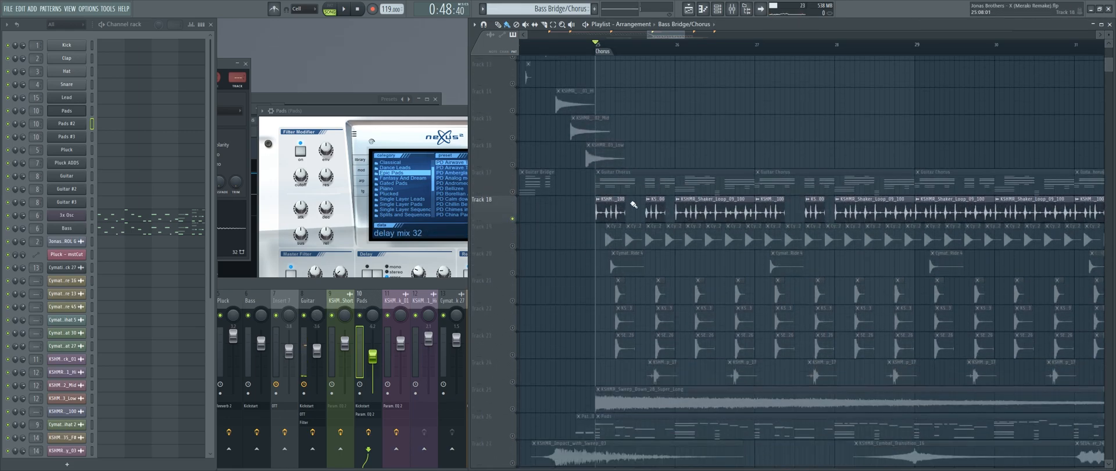
{"action": "key", "text": "space"}
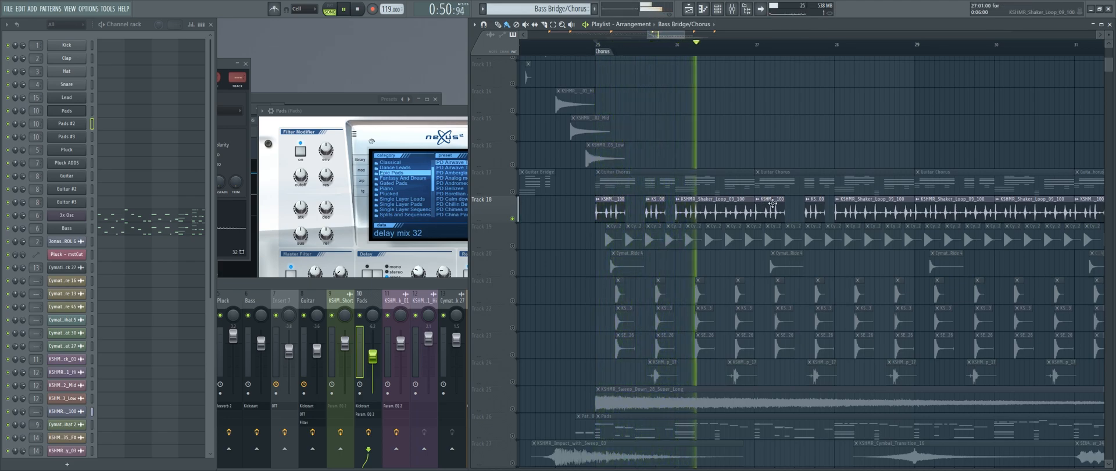
{"action": "key", "text": "space"}
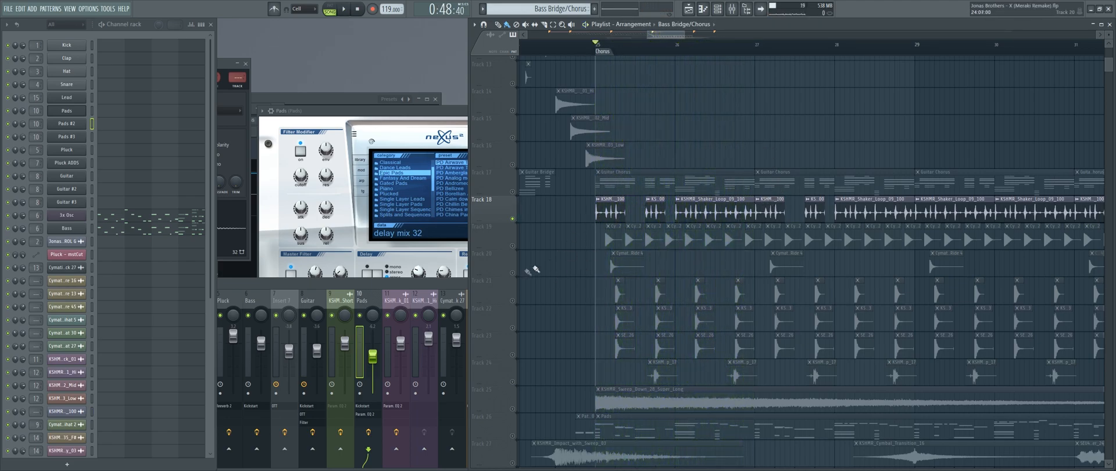
{"action": "left_click", "coordinate": [513, 246]}
{"action": "key", "text": "space"}
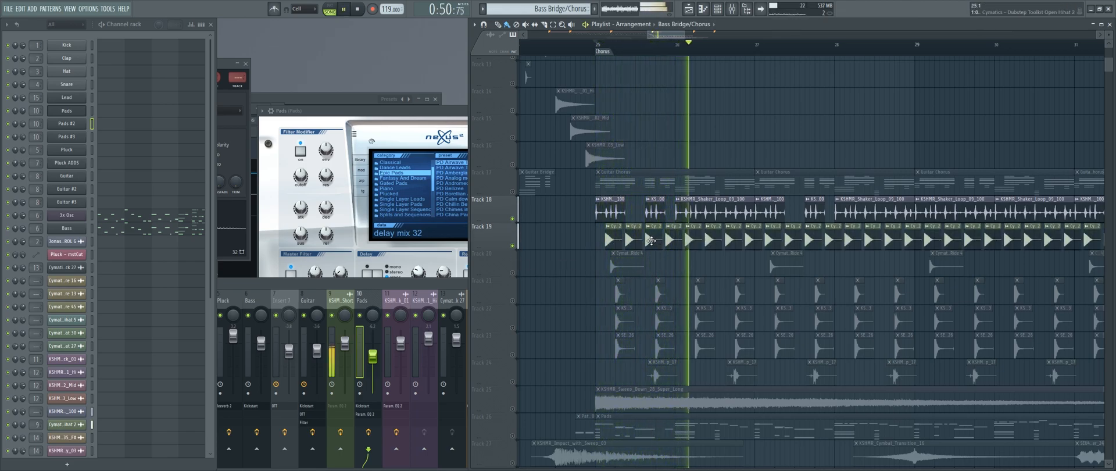
Step: Enable Track 20 with the shaker and hats, play briefly, and open its Ride 4 sample to preview the waveform
{"action": "key", "text": "space"}
{"action": "left_click", "coordinate": [513, 273]}
{"action": "key", "text": "space"}
{"action": "key", "text": "space"}
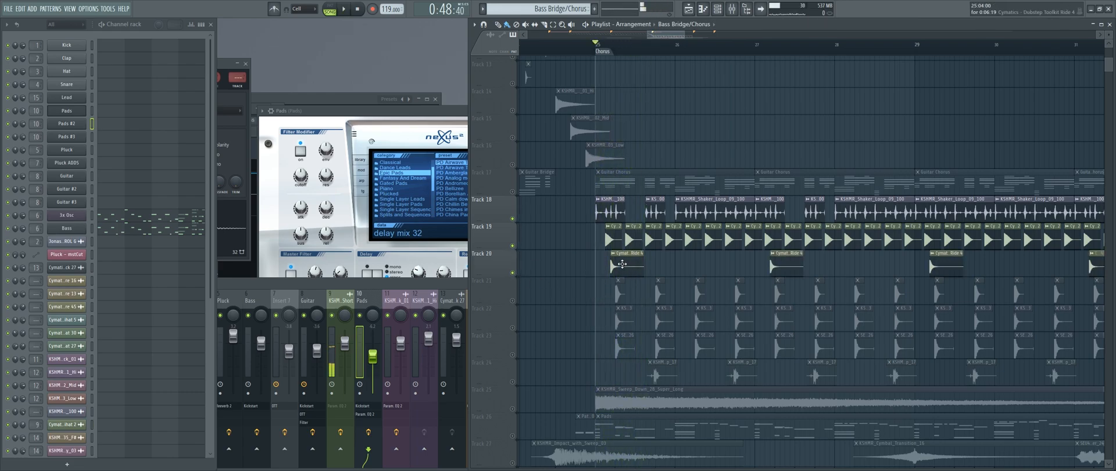
{"action": "double_click", "coordinate": [623, 272]}
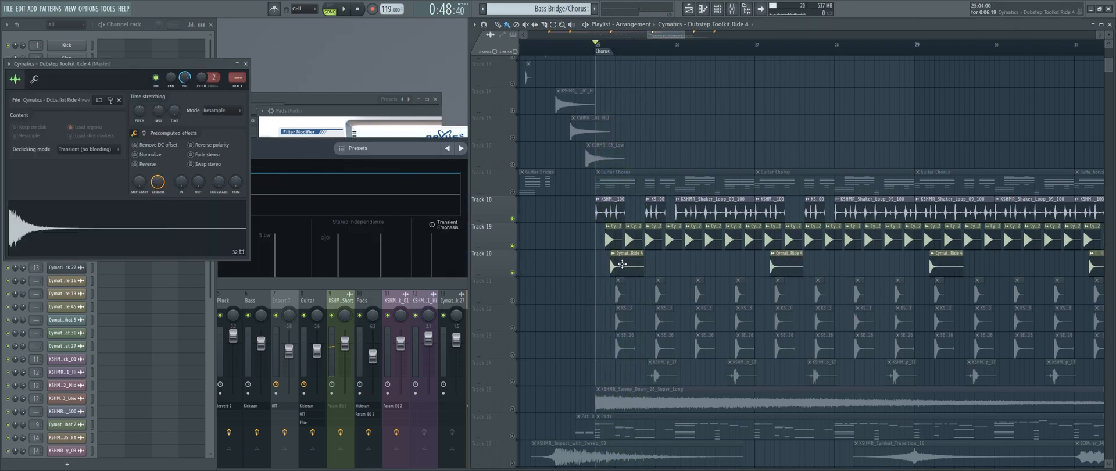
{"action": "left_click", "coordinate": [104, 231]}
{"action": "left_click", "coordinate": [187, 235]}
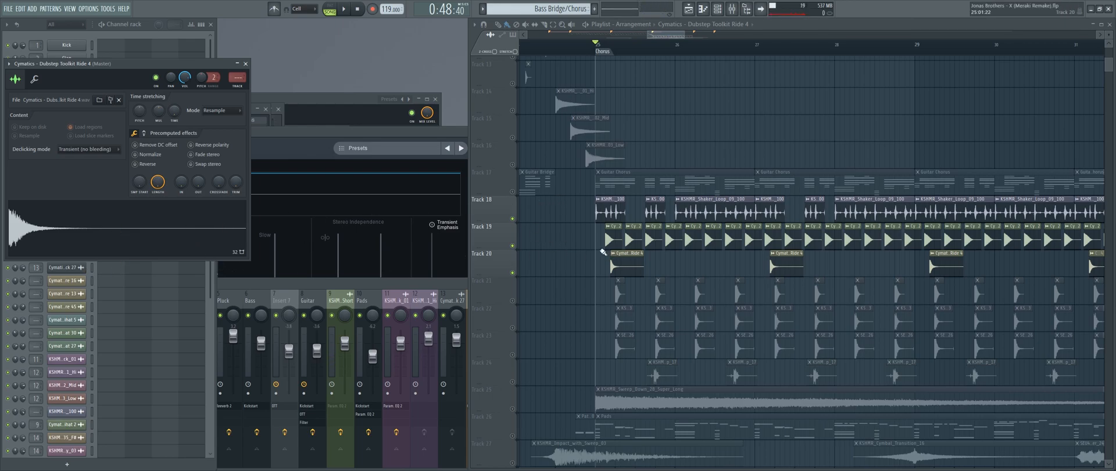
Step: Open and preview the Open Hihat 2 sample from Track 19, and play Tracks 18 to 20 from the Chorus marker
{"action": "double_click", "coordinate": [612, 239]}
{"action": "left_click", "coordinate": [202, 386]}
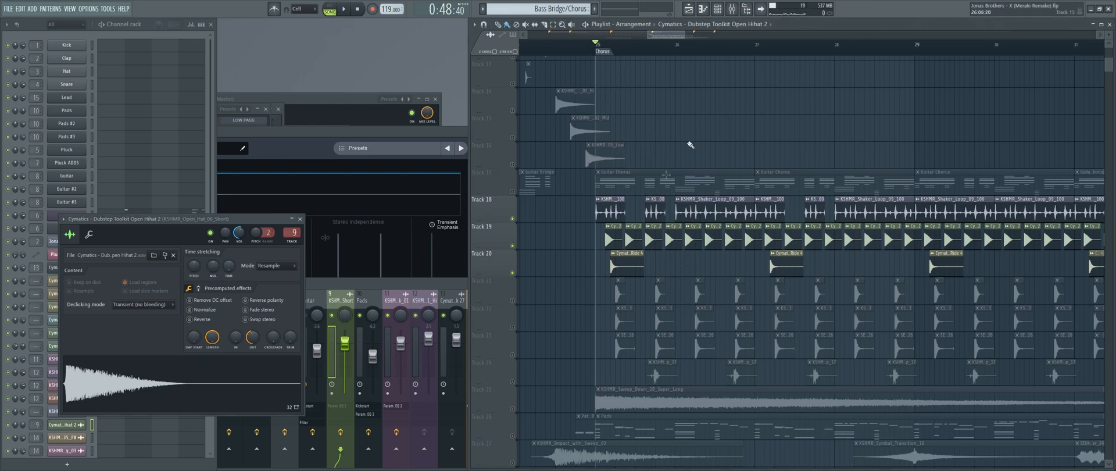
{"action": "scroll", "coordinate": [652, 273], "scroll_direction": "up", "scroll_amount": 3}
{"action": "key", "text": "space"}
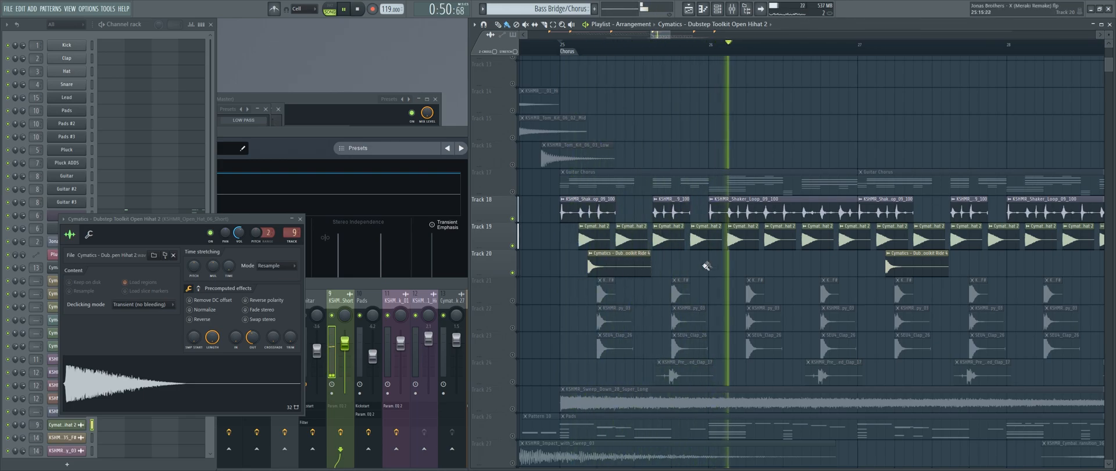
{"action": "key", "text": "space"}
Step: Enable Track 21, open its KSHMR_Tight_Snare_35_F# sample, and play the layered drums from the Chorus marker
{"action": "left_click", "coordinate": [513, 300]}
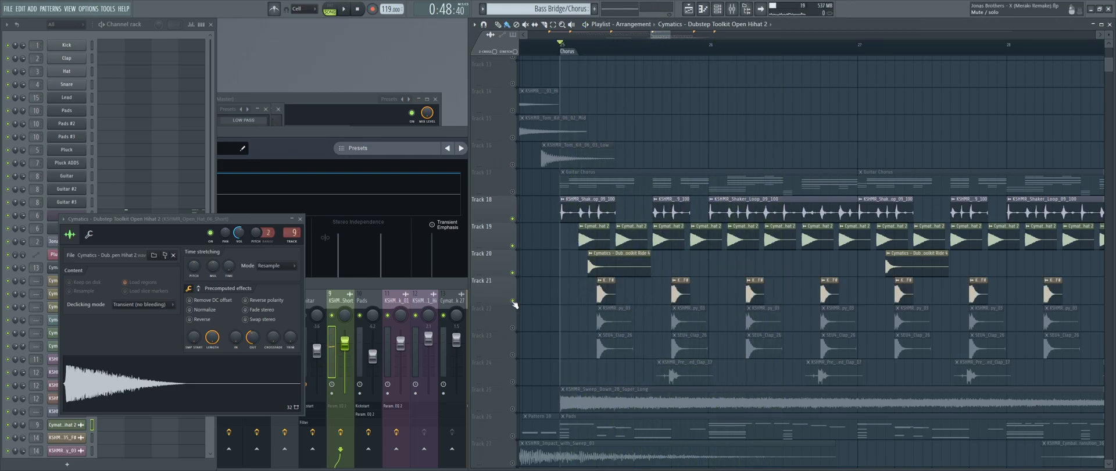
{"action": "left_click", "coordinate": [610, 286]}
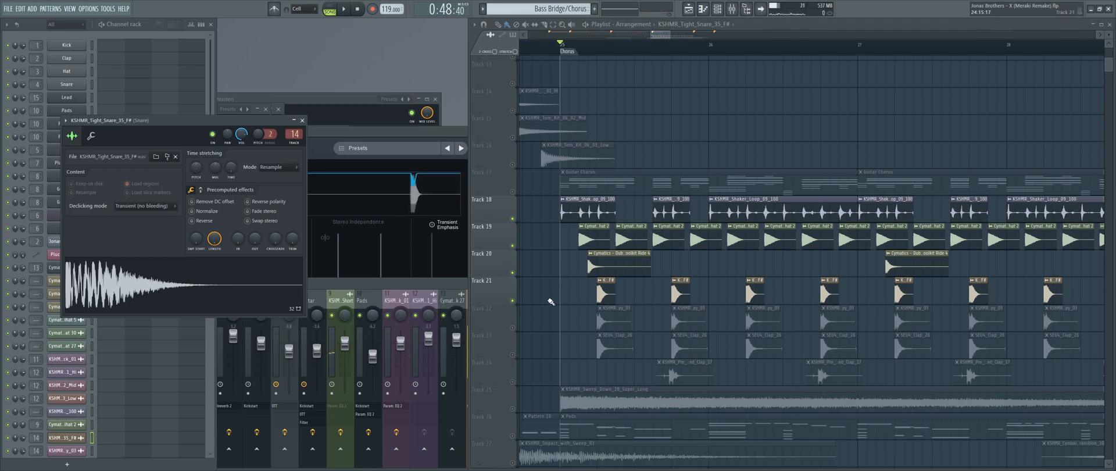
{"action": "key", "text": "space"}
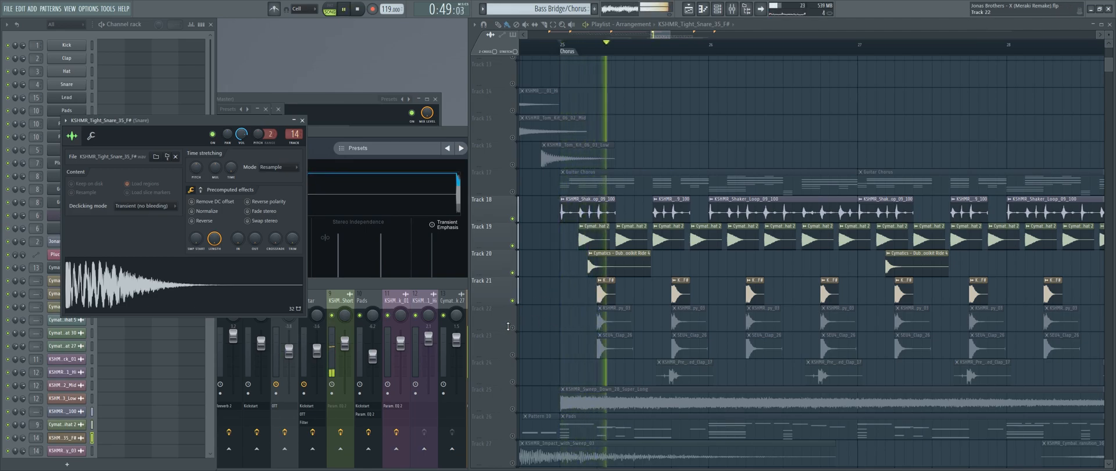
{"action": "key", "text": "space"}
Step: Enable Track 22, open its KSHMR_Clap_Snappy_03 sample, and play the drums with the Track 21 snare muted
{"action": "left_click", "coordinate": [513, 327]}
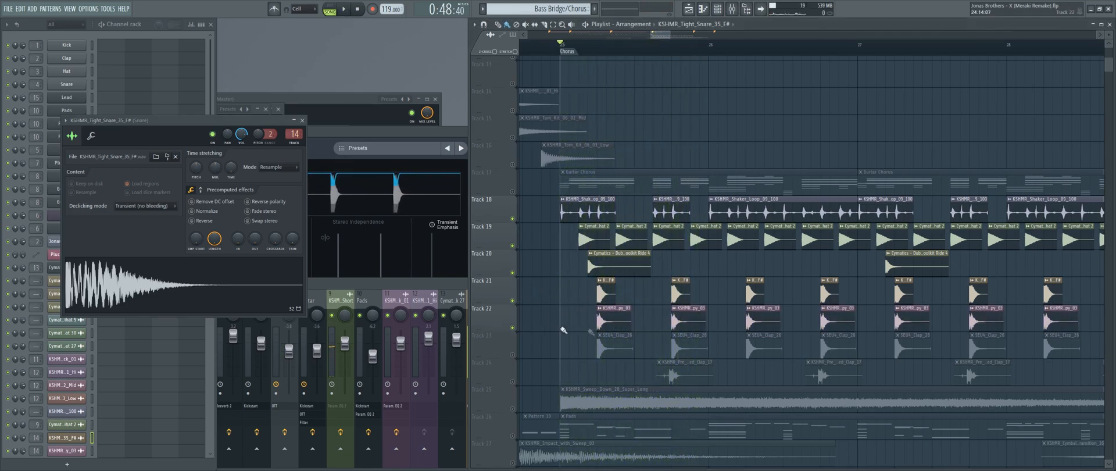
{"action": "left_click", "coordinate": [620, 320]}
{"action": "key", "text": "space"}
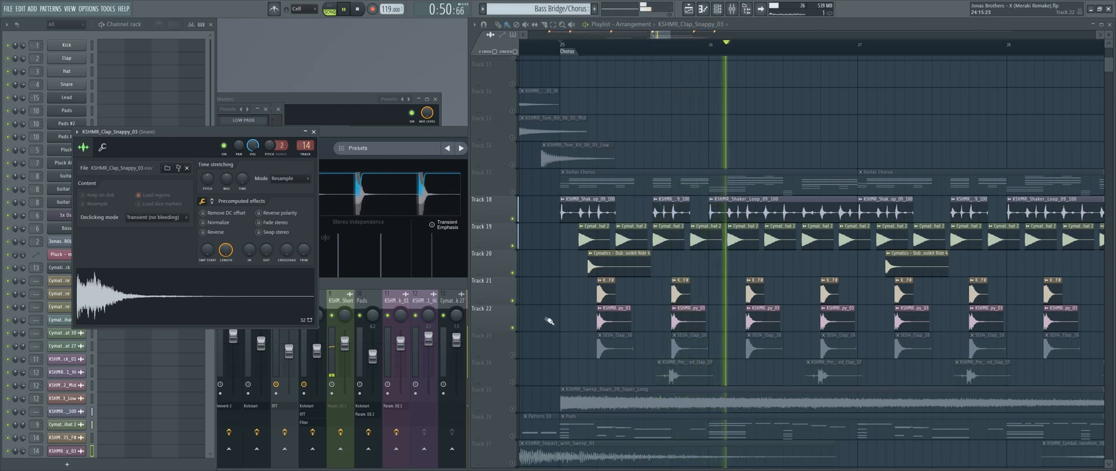
{"action": "left_click", "coordinate": [513, 301]}
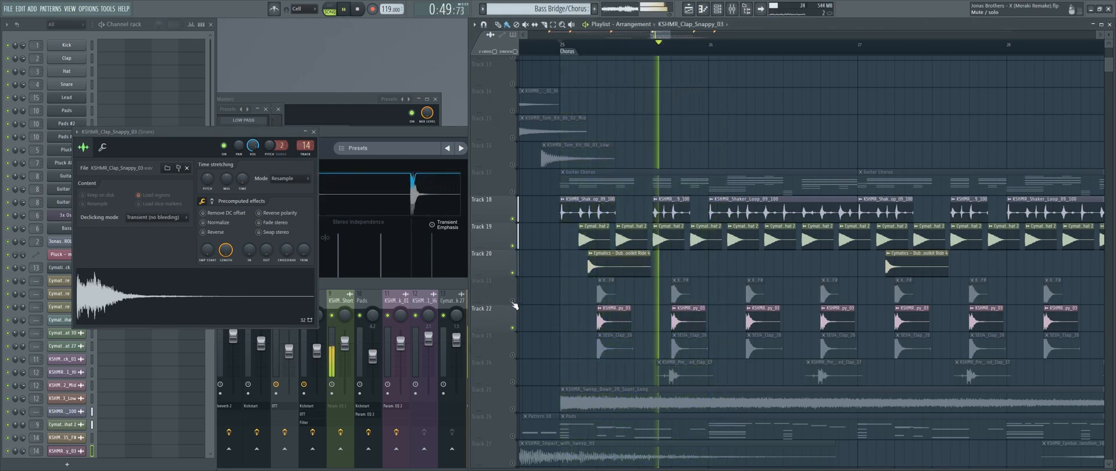
{"action": "key", "text": "space"}
Step: Enable the SEU4 clap on Track 23 and play it with the other chorus drums from the Chorus marker
{"action": "left_click", "coordinate": [513, 354]}
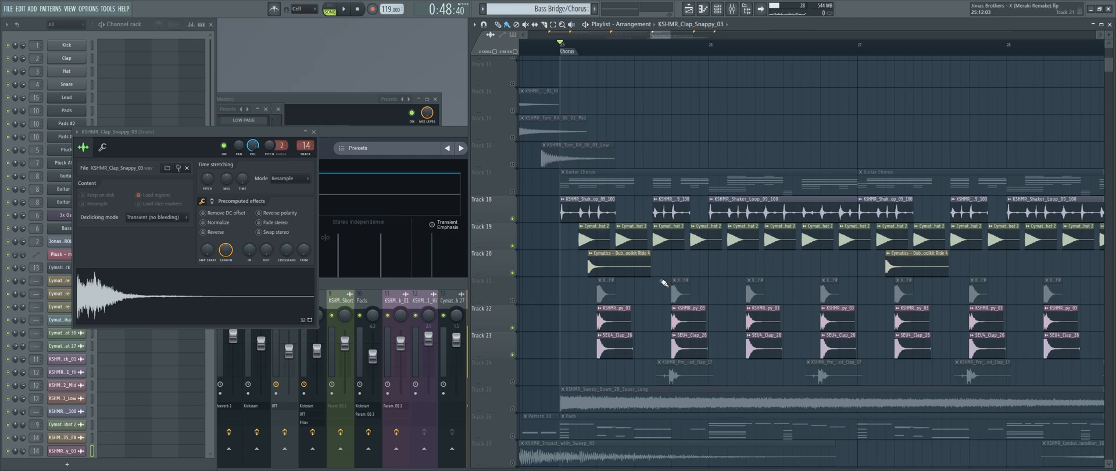
{"action": "scroll", "coordinate": [666, 285], "scroll_direction": "down", "scroll_amount": 2}
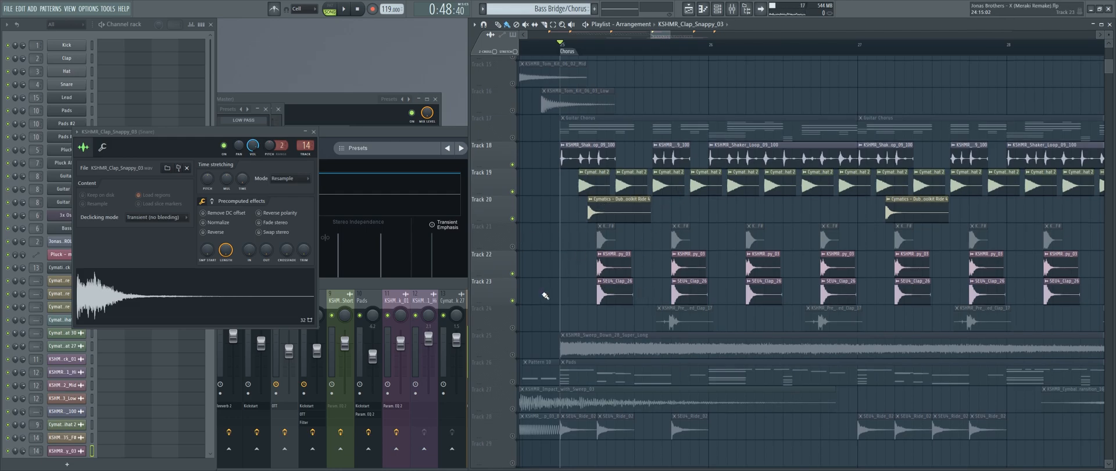
{"action": "key", "text": "space"}
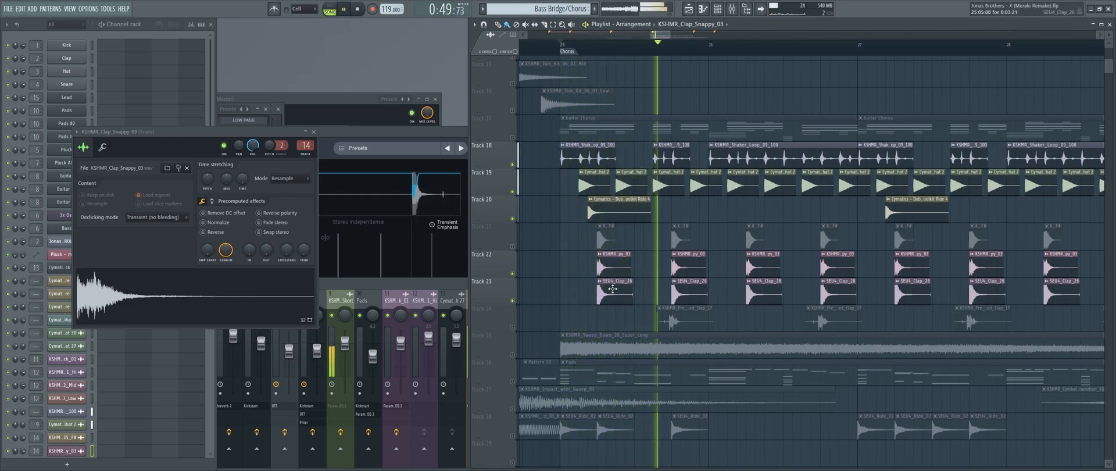
{"action": "key", "text": "space"}
Step: Open the KSHMR_Pre_Shifted_Clap_17 sample from Track 24 and play that track with the other chorus drums
{"action": "scroll", "coordinate": [672, 294], "scroll_direction": "down", "scroll_amount": 1}
{"action": "left_click_drag", "start_coordinate": [672, 294], "coordinate": [156, 305]}
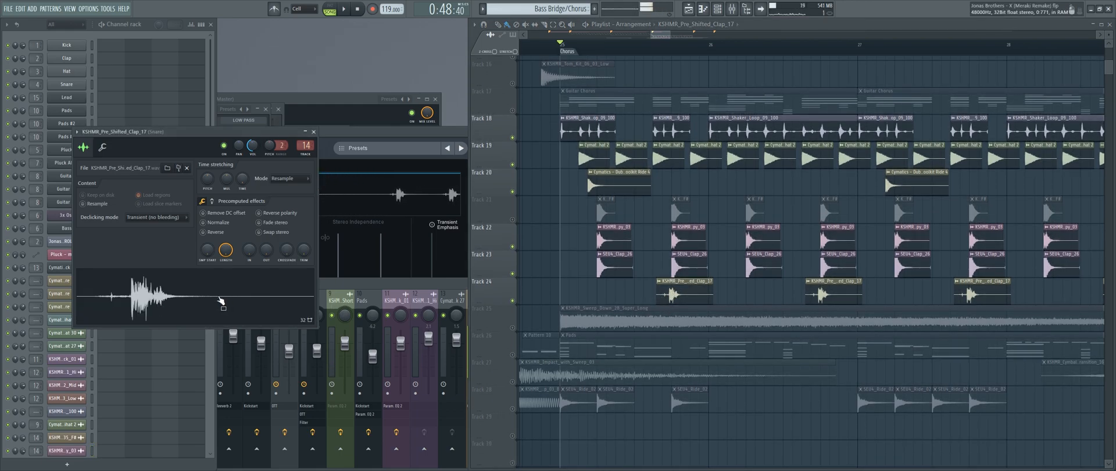
{"action": "scroll", "coordinate": [692, 255], "scroll_direction": "down", "scroll_amount": 1}
{"action": "scroll", "coordinate": [691, 254], "scroll_direction": "down", "scroll_amount": 2}
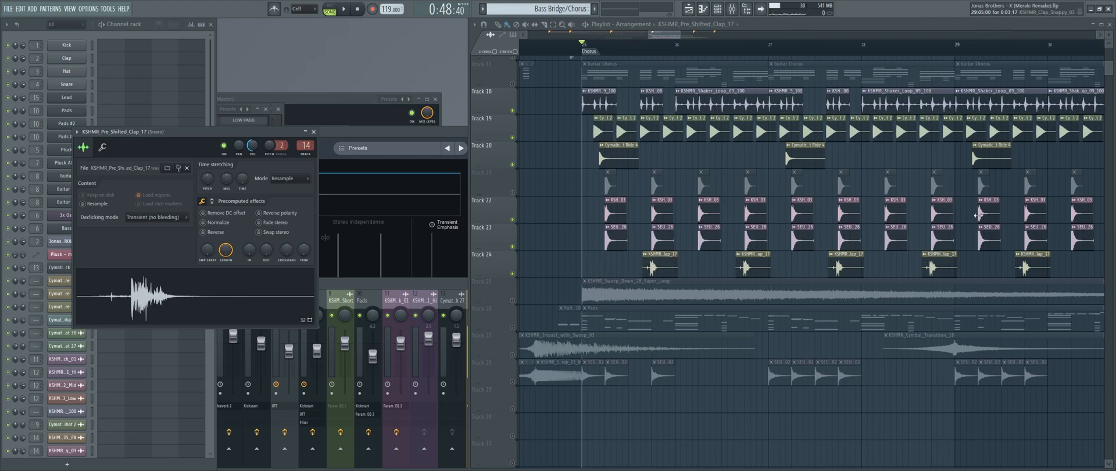
{"action": "scroll", "coordinate": [692, 232], "scroll_direction": "up", "scroll_amount": 2}
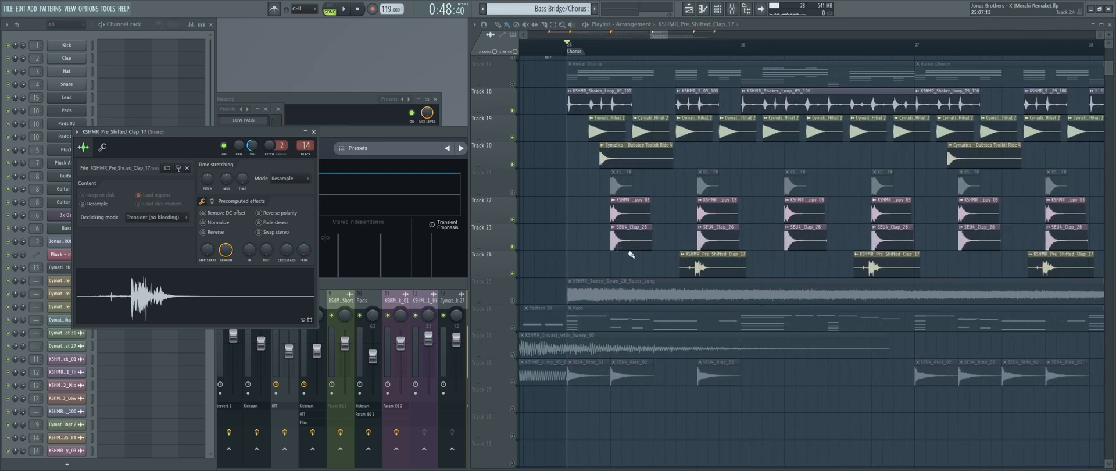
{"action": "key", "text": "space"}
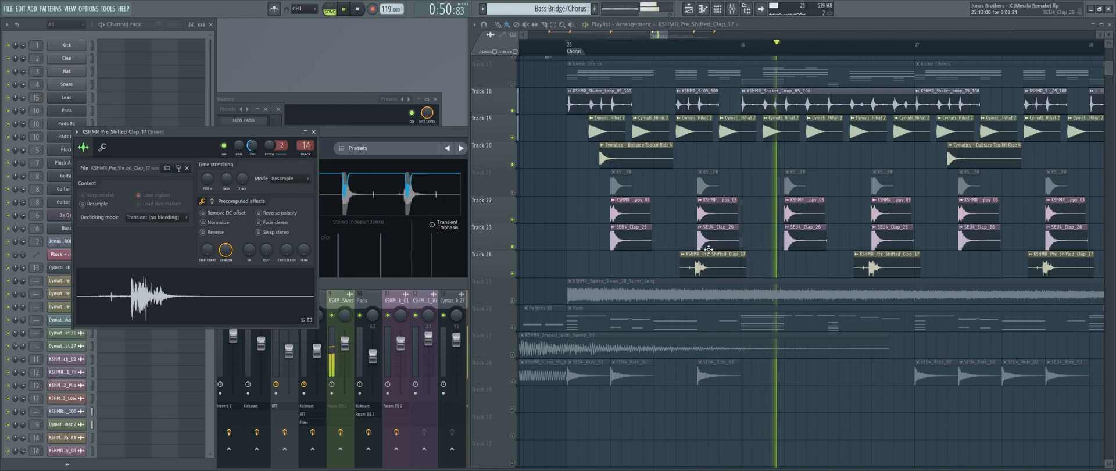
{"action": "key", "text": "space"}
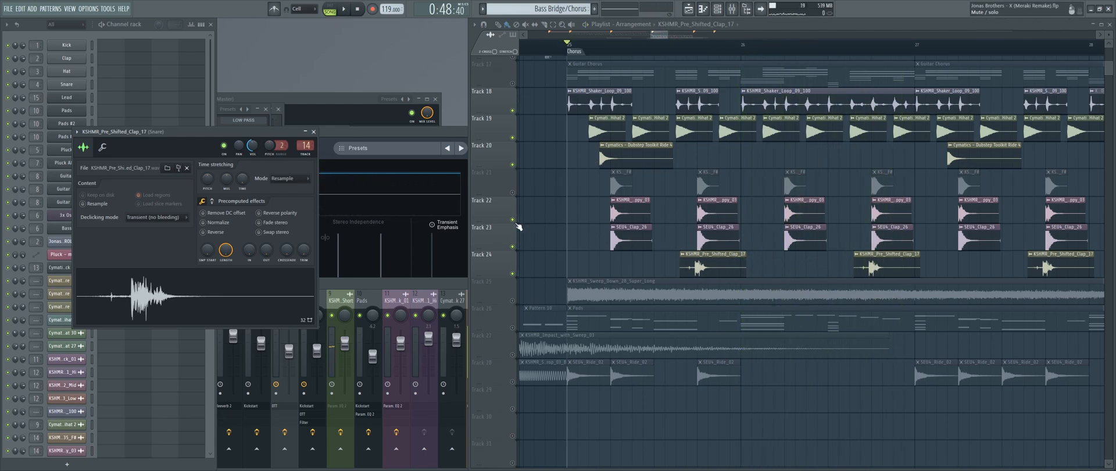
Step: Isolate the claps on Tracks 23 and 24 and play them from the Chorus marker
{"action": "right_click", "coordinate": [513, 219]}
{"action": "left_click", "coordinate": [513, 246]}
{"action": "left_click", "coordinate": [513, 220]}
{"action": "left_click", "coordinate": [513, 273]}
{"action": "key", "text": "space"}
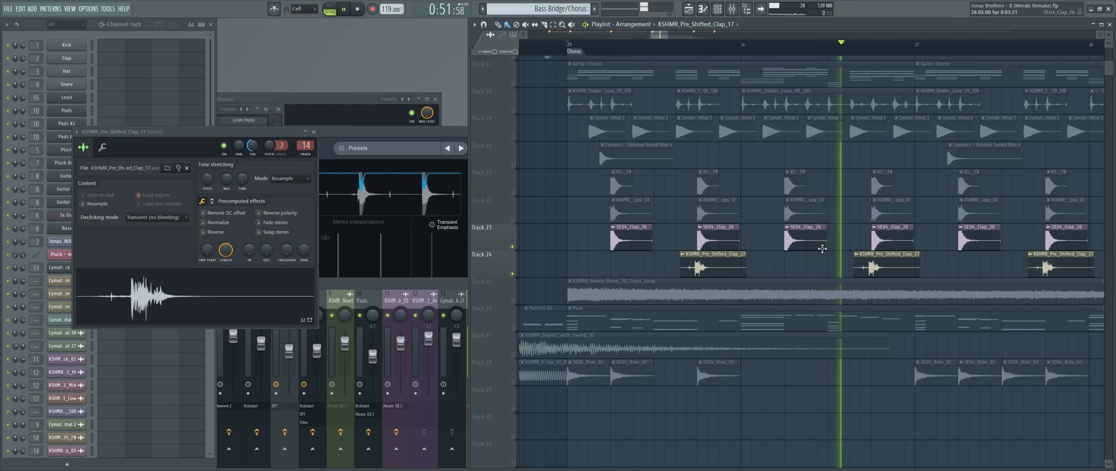
{"action": "key", "text": "space"}
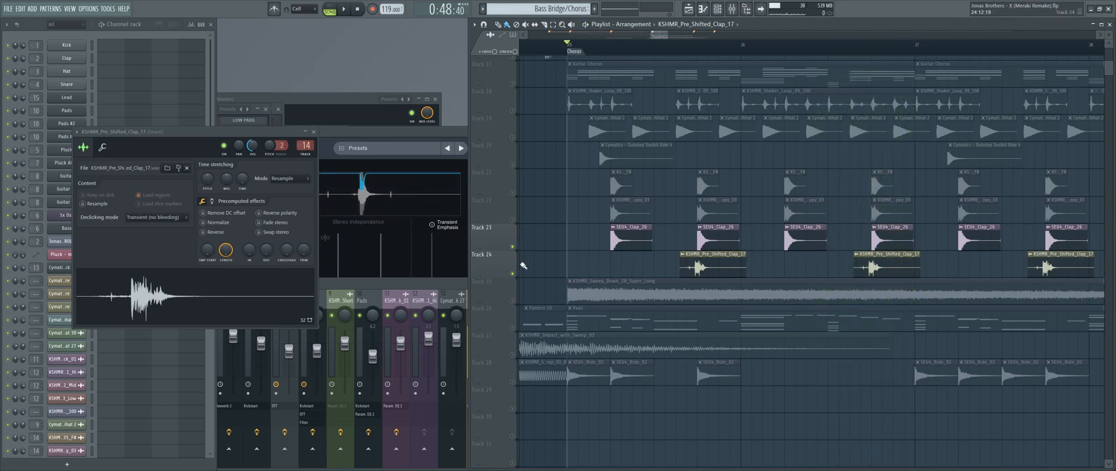
Step: Solo the KSHMR_Sweep_Down_28_Super_Long clip on Track 25 and play it from the Chorus marker
{"action": "right_click", "coordinate": [513, 301]}
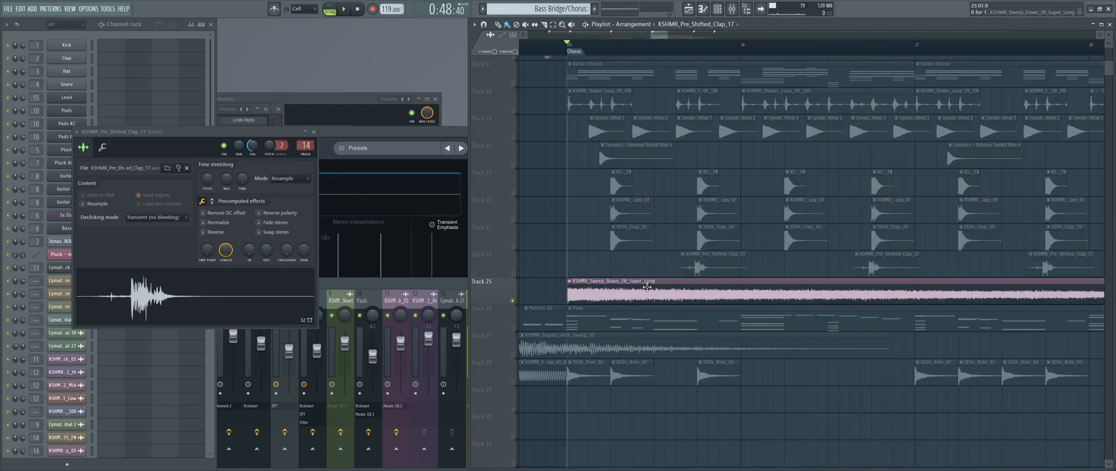
{"action": "key", "text": "space"}
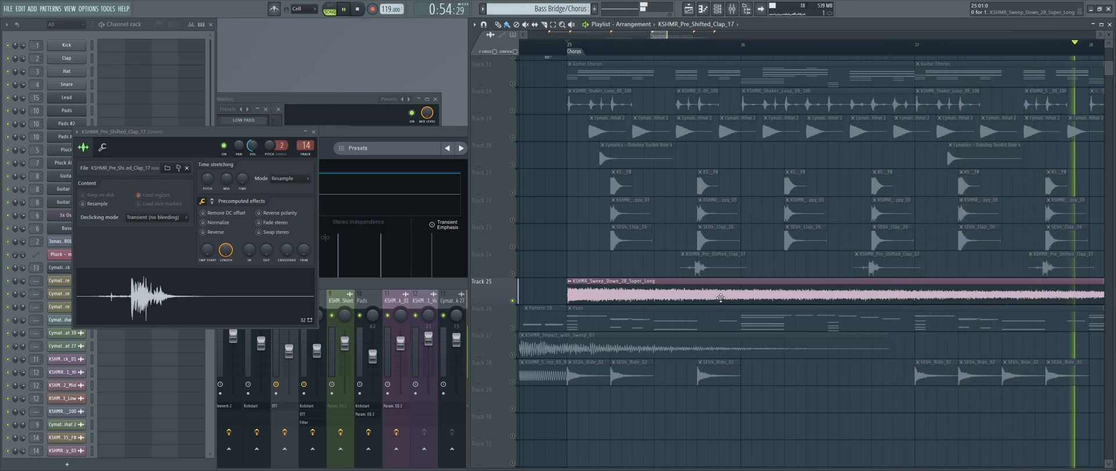
{"action": "key", "text": "space"}
Step: Solo Track 27 and examine where its impact sweep and cymbal transition clips sit around the Chorus marker
{"action": "scroll", "coordinate": [627, 294], "scroll_direction": "down", "scroll_amount": 3, "text": "ctrl"}
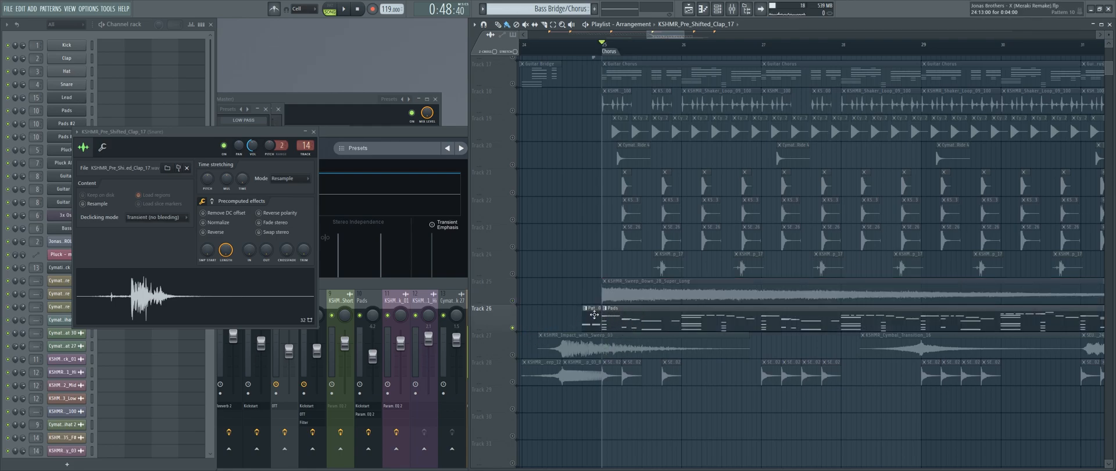
{"action": "right_click", "coordinate": [512, 355]}
{"action": "left_click_drag", "start_coordinate": [725, 357], "coordinate": [838, 359]}
{"action": "scroll", "coordinate": [785, 352], "scroll_direction": "up", "scroll_amount": 3}
{"action": "scroll", "coordinate": [780, 351], "scroll_direction": "down", "scroll_amount": 3}
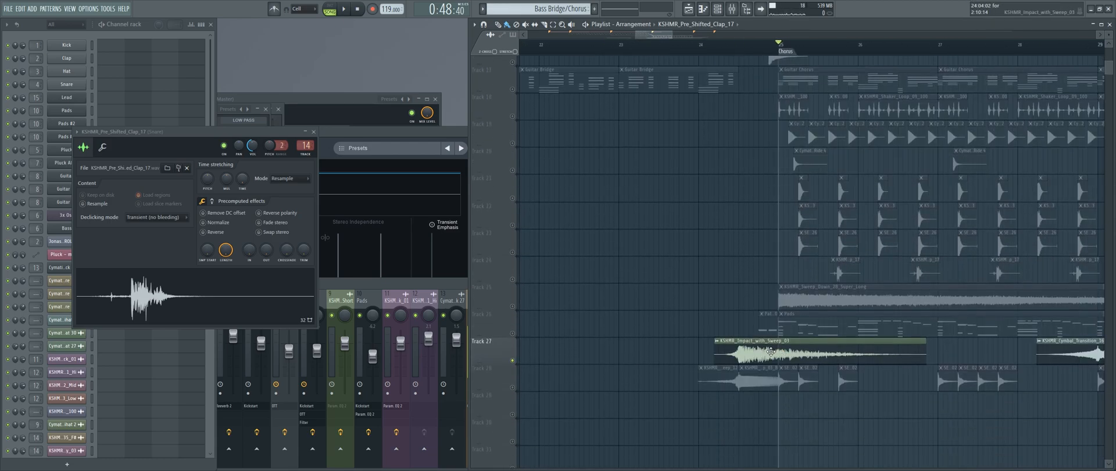
{"action": "scroll", "coordinate": [770, 353], "scroll_direction": "up", "scroll_amount": 3}
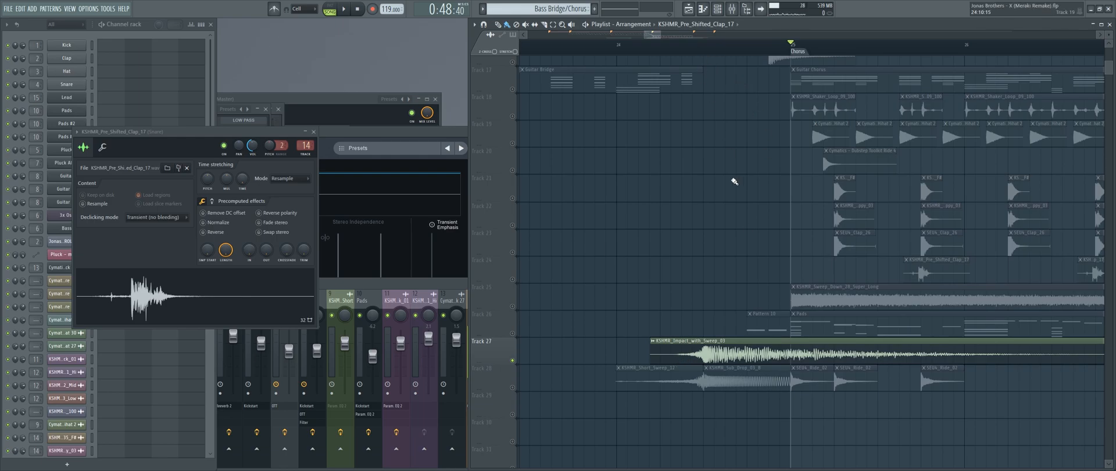
{"action": "scroll", "coordinate": [729, 226], "scroll_direction": "up", "scroll_amount": 3}
{"action": "scroll", "coordinate": [726, 236], "scroll_direction": "down", "scroll_amount": 3}
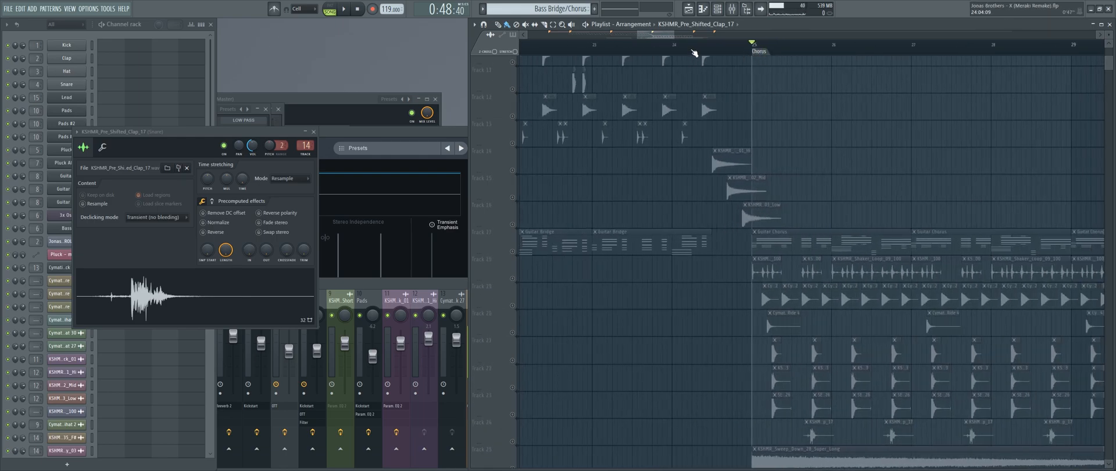
{"action": "scroll", "coordinate": [700, 292], "scroll_direction": "down", "scroll_amount": 2}
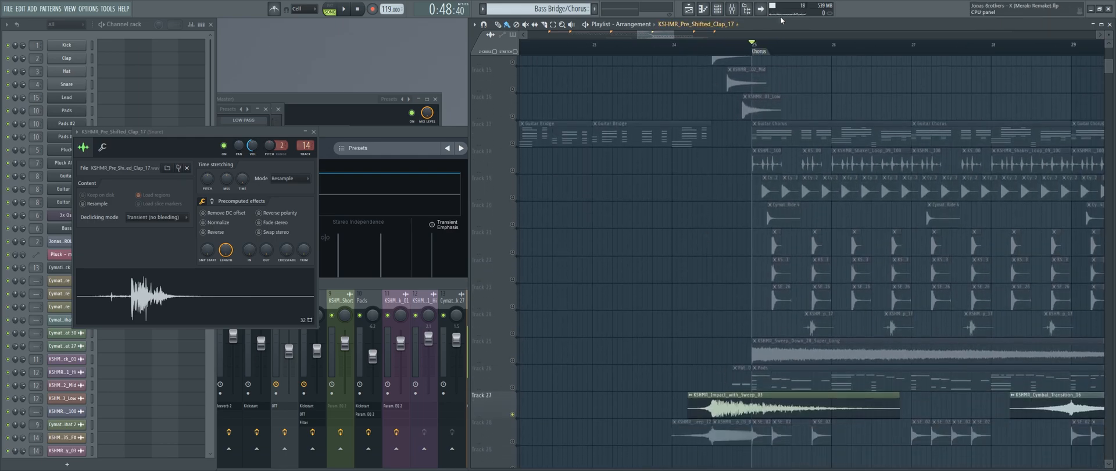
{"action": "scroll", "coordinate": [801, 276], "scroll_direction": "down", "scroll_amount": 1}
{"action": "left_click_drag", "start_coordinate": [795, 340], "coordinate": [657, 346]}
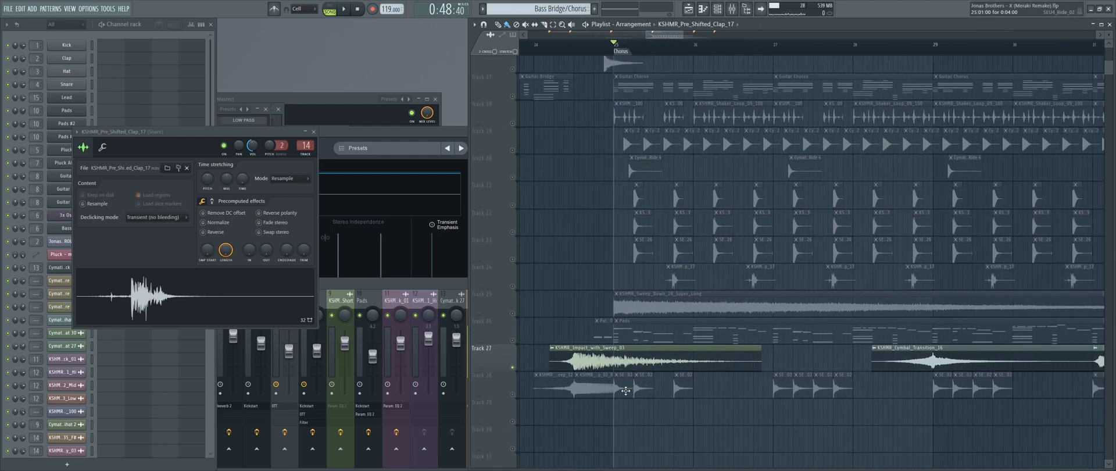
Step: Solo Track 28, inspect its SEU4_Ride_02 sample and close it, and play the track briefly from the Chorus marker
{"action": "right_click", "coordinate": [511, 395]}
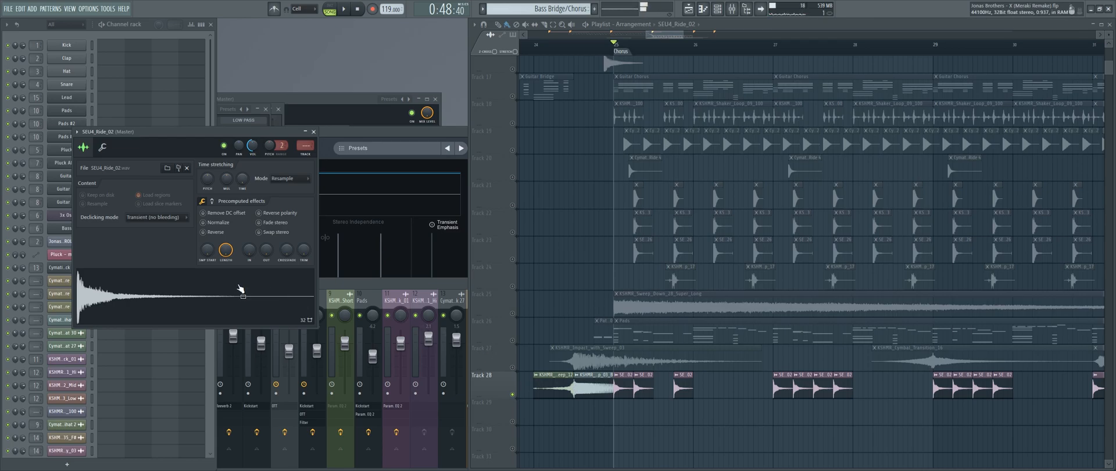
{"action": "left_click", "coordinate": [313, 132]}
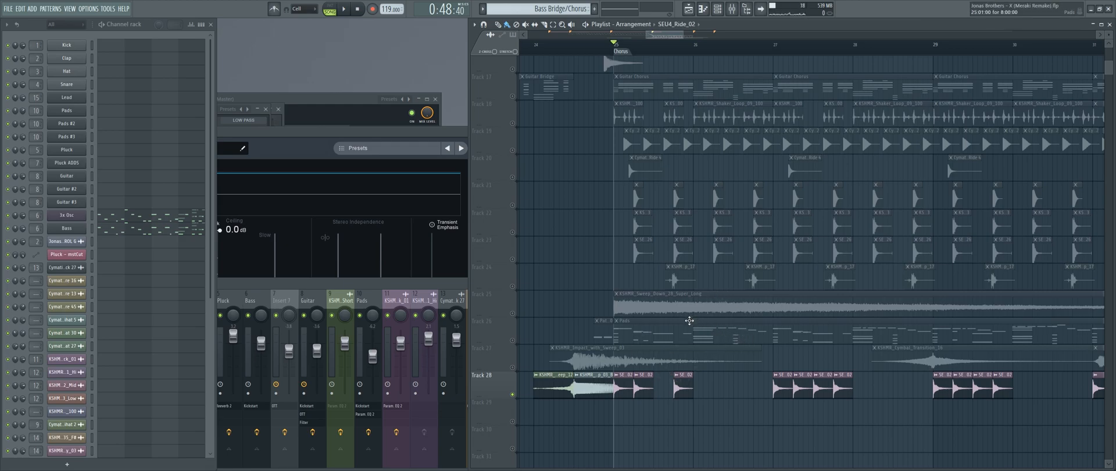
{"action": "key", "text": "space"}
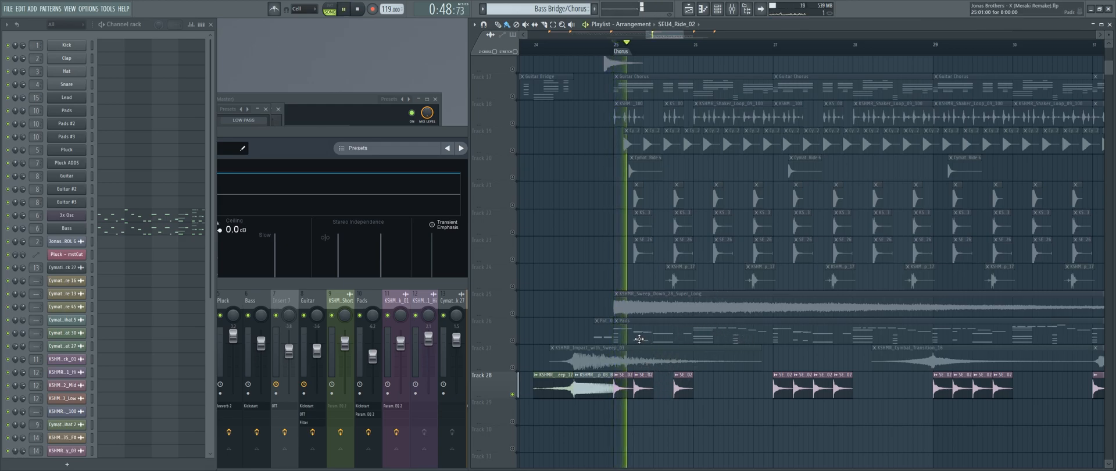
{"action": "key", "text": "space"}
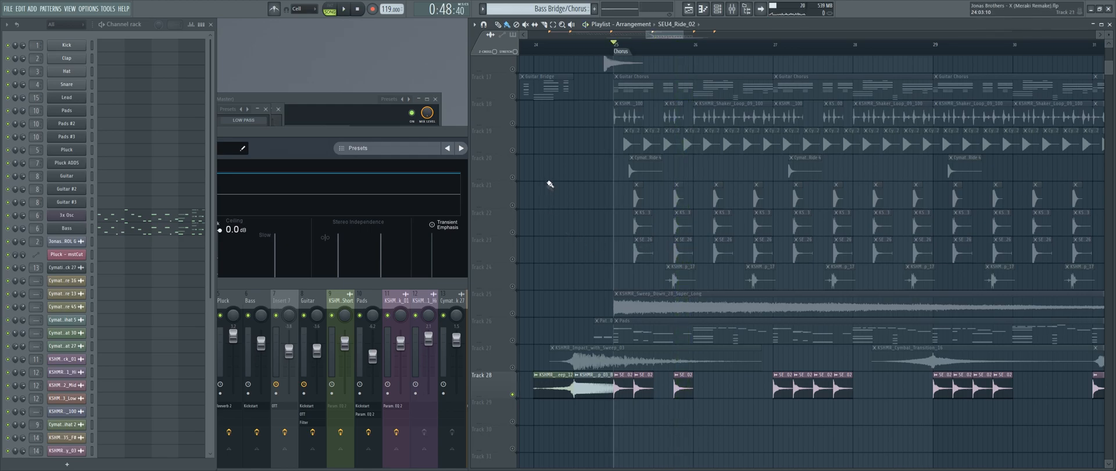
Step: Enable Tracks 18, 19, 20, 22, 23 and 24 alongside Track 28 and play the layered percussion from the Chorus marker
{"action": "scroll", "coordinate": [568, 232], "scroll_direction": "up", "scroll_amount": 2}
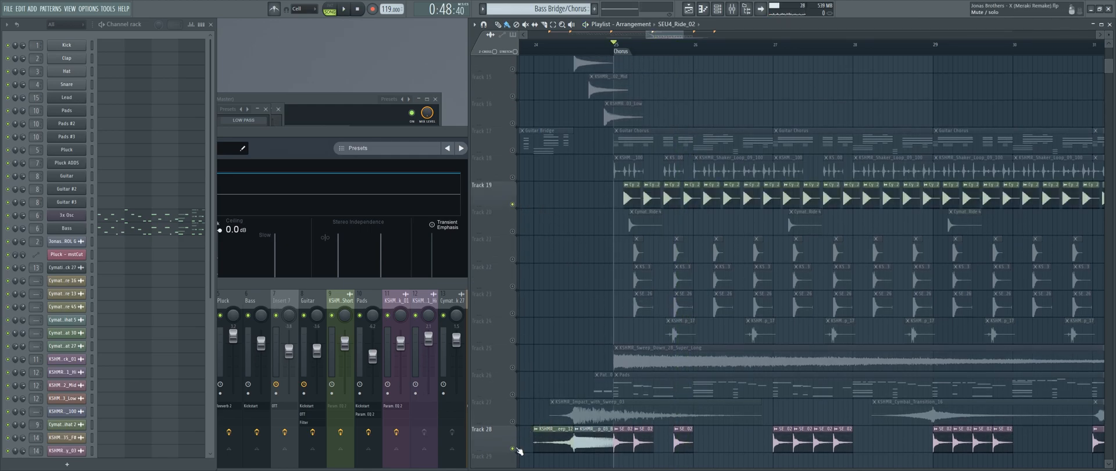
{"action": "left_click", "coordinate": [514, 232]}
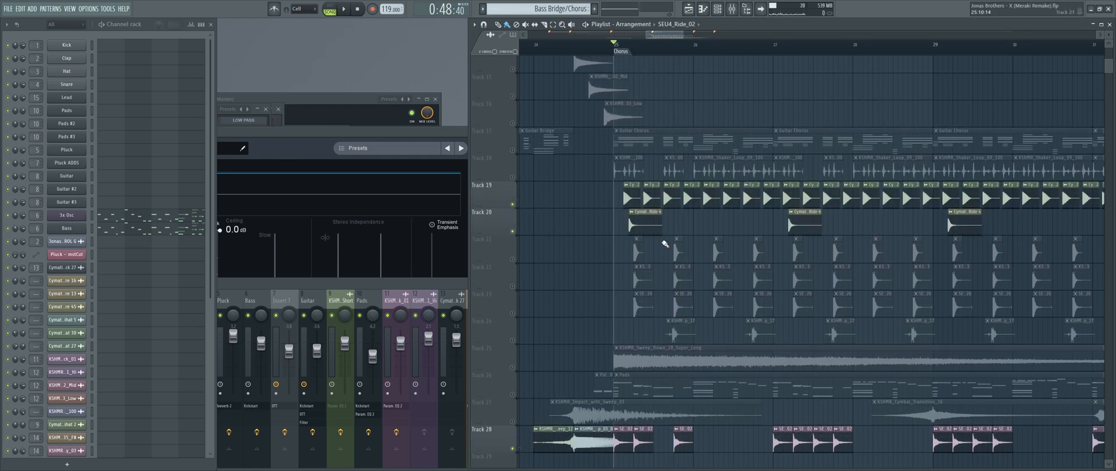
{"action": "left_click", "coordinate": [514, 178]}
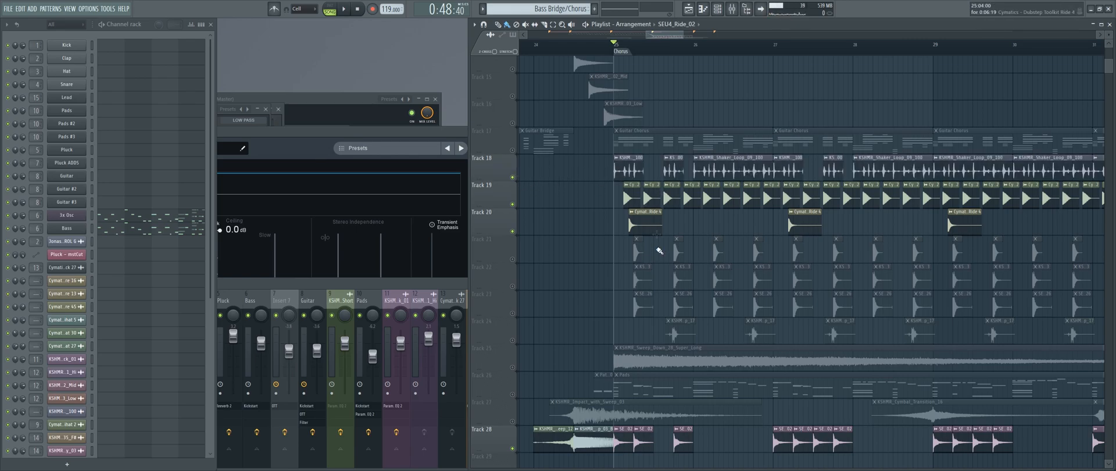
{"action": "left_click", "coordinate": [514, 286]}
{"action": "left_click", "coordinate": [514, 313]}
{"action": "left_click", "coordinate": [514, 341]}
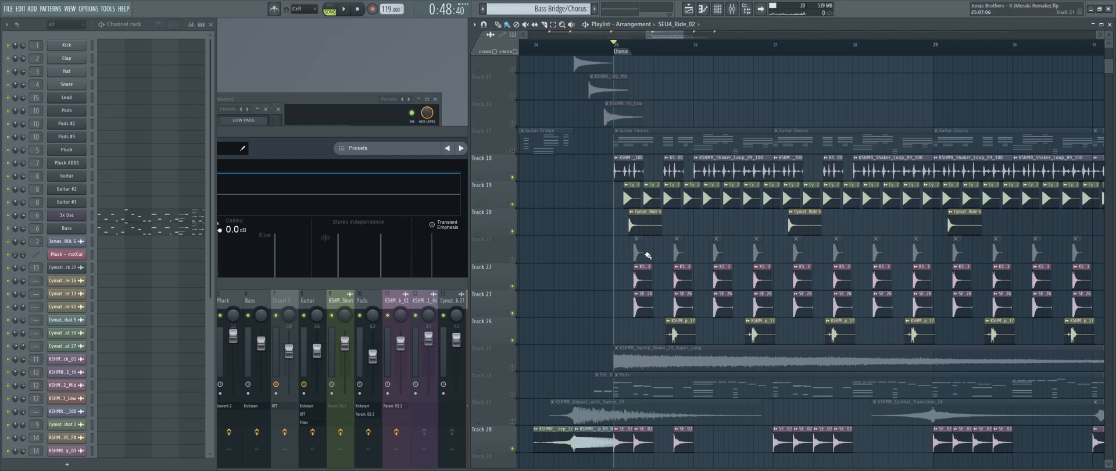
{"action": "scroll", "coordinate": [650, 220], "scroll_direction": "down", "scroll_amount": 2}
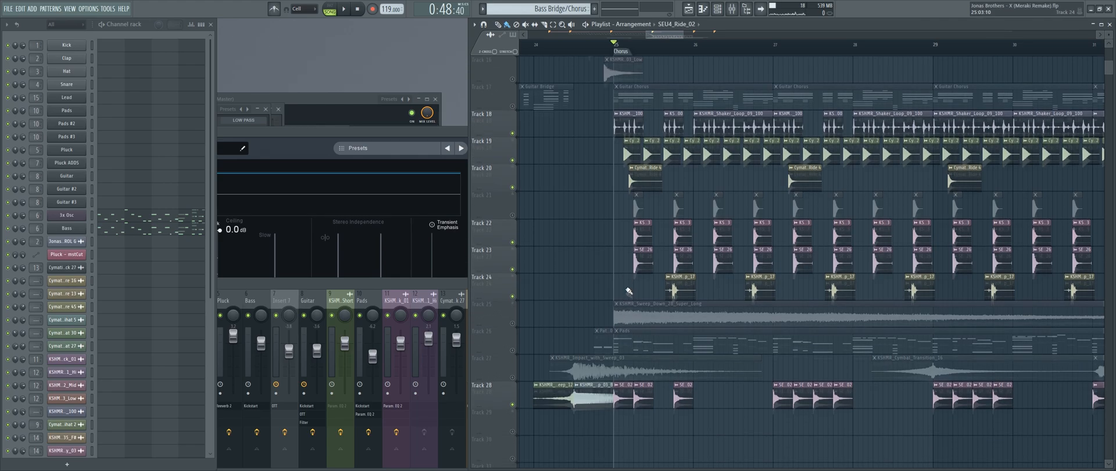
{"action": "key", "text": "space"}
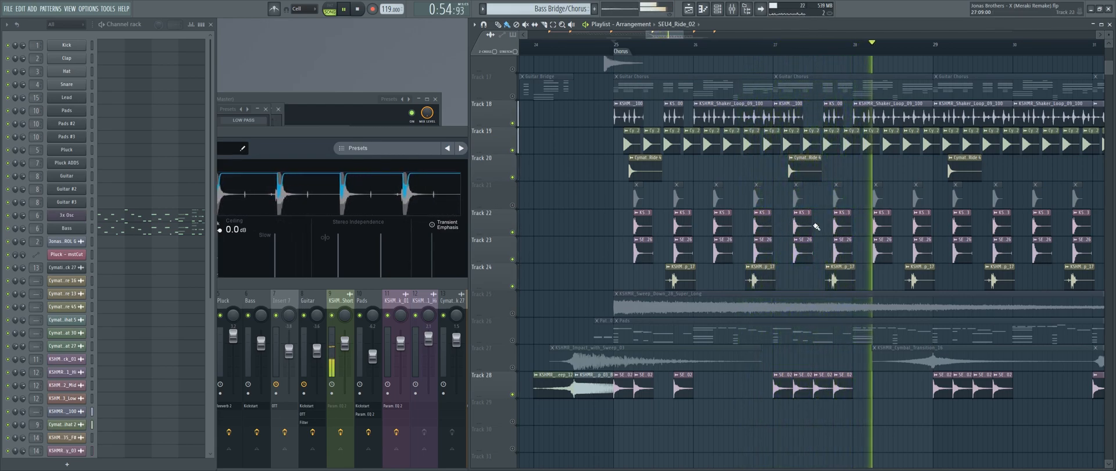
{"action": "key", "text": "space"}
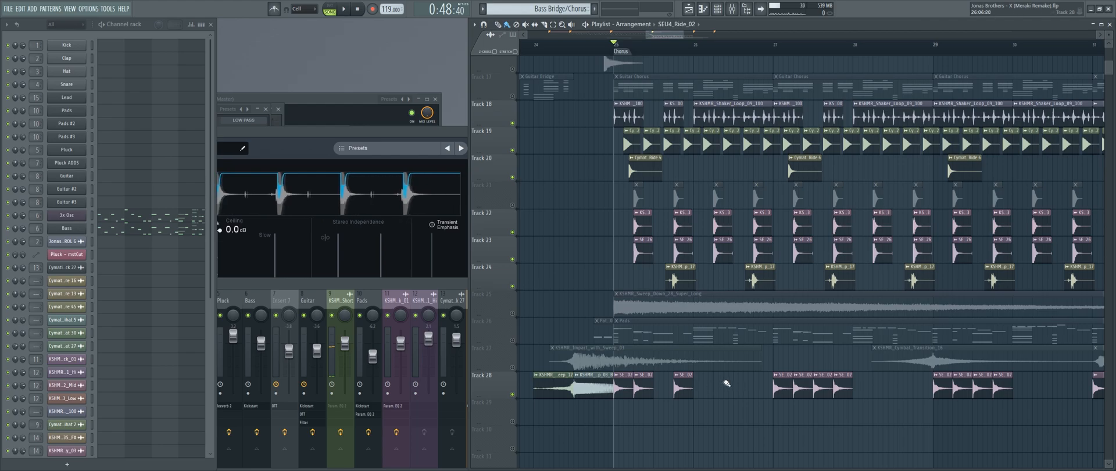
Step: Re-enable the remaining muted instrument tracks and play the full arrangement from just before the Chorus marker
{"action": "scroll", "coordinate": [720, 384], "scroll_direction": "down", "scroll_amount": 3}
{"action": "scroll", "coordinate": [773, 390], "scroll_direction": "up", "scroll_amount": 1}
{"action": "scroll", "coordinate": [774, 390], "scroll_direction": "up", "scroll_amount": 5}
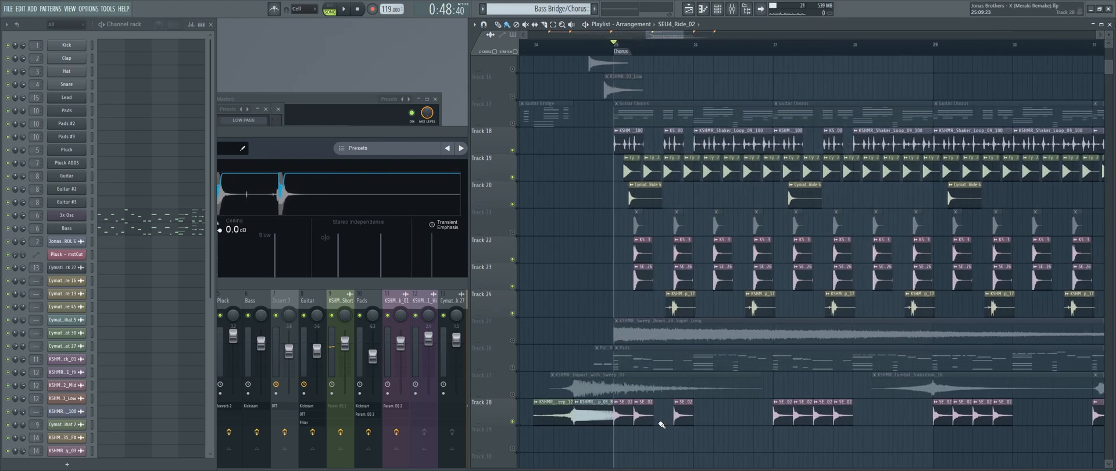
{"action": "left_click", "coordinate": [661, 420]}
{"action": "scroll", "coordinate": [666, 443], "scroll_direction": "down", "scroll_amount": 5}
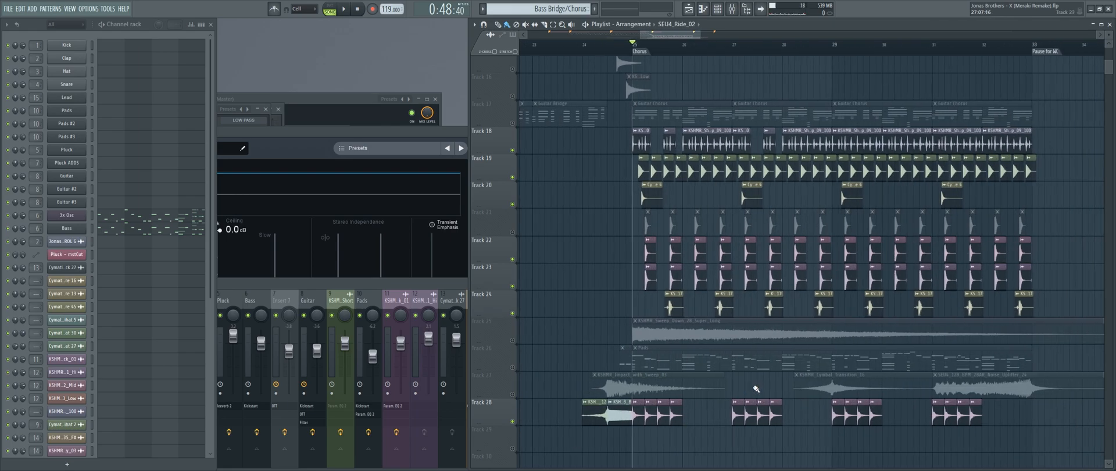
{"action": "scroll", "coordinate": [729, 346], "scroll_direction": "down", "scroll_amount": 2}
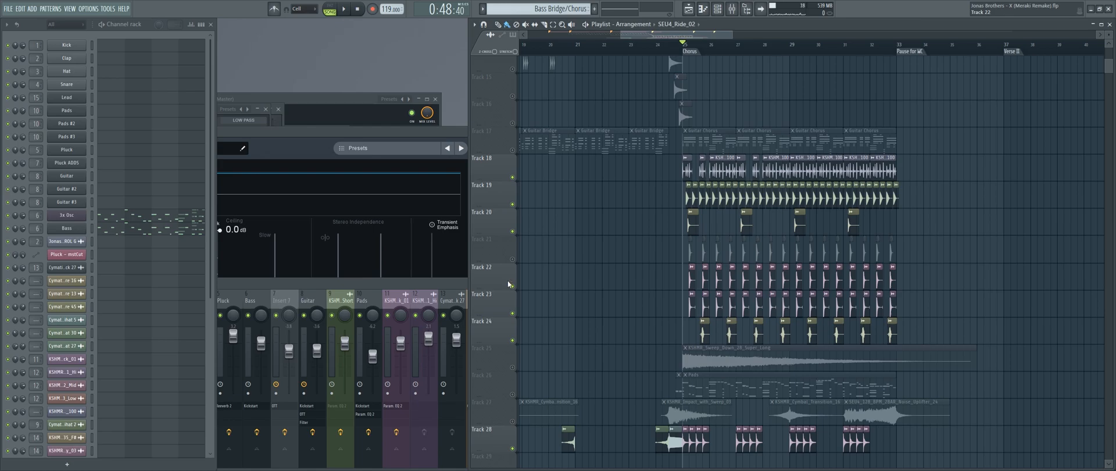
{"action": "scroll", "coordinate": [525, 257], "scroll_direction": "up", "scroll_amount": 5}
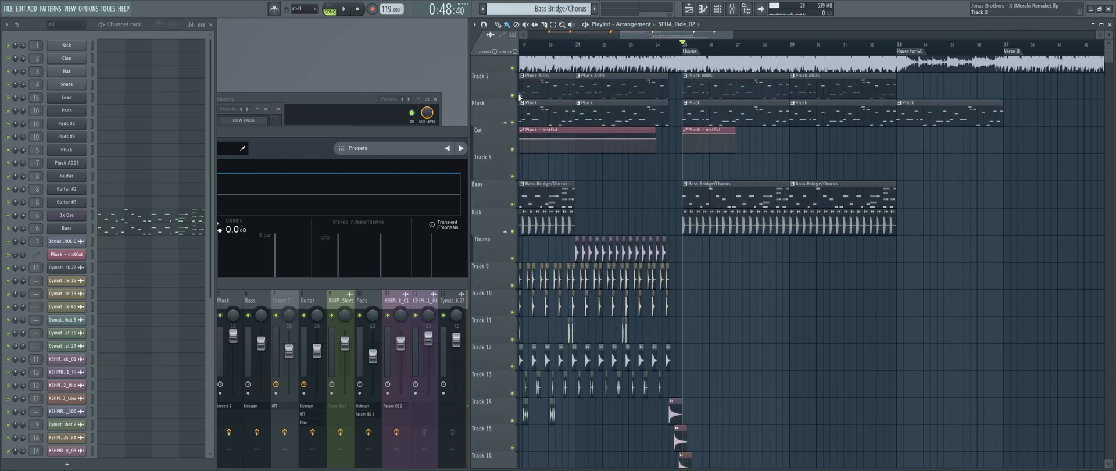
{"action": "scroll", "coordinate": [692, 240], "scroll_direction": "down", "scroll_amount": 4}
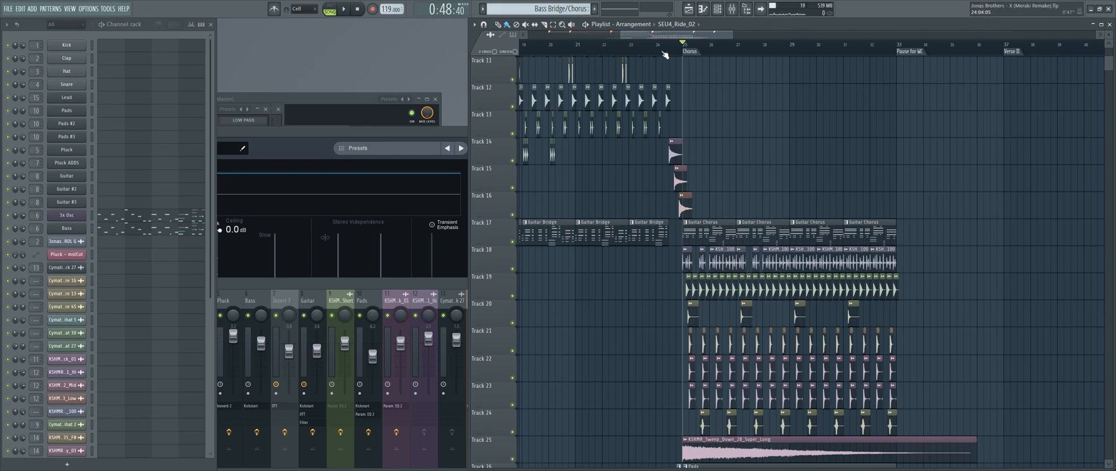
{"action": "scroll", "coordinate": [671, 68], "scroll_direction": "up", "scroll_amount": 3, "text": "ctrl"}
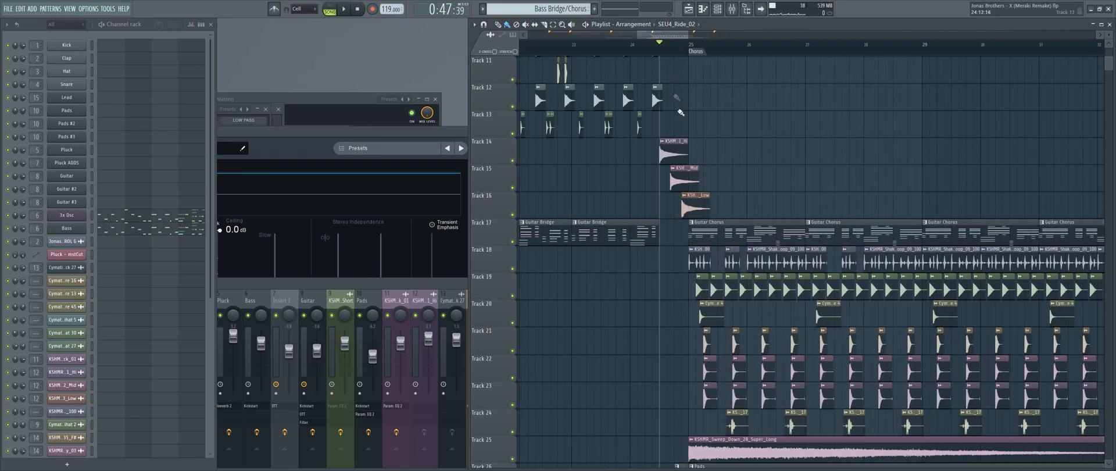
{"action": "key", "text": "space"}
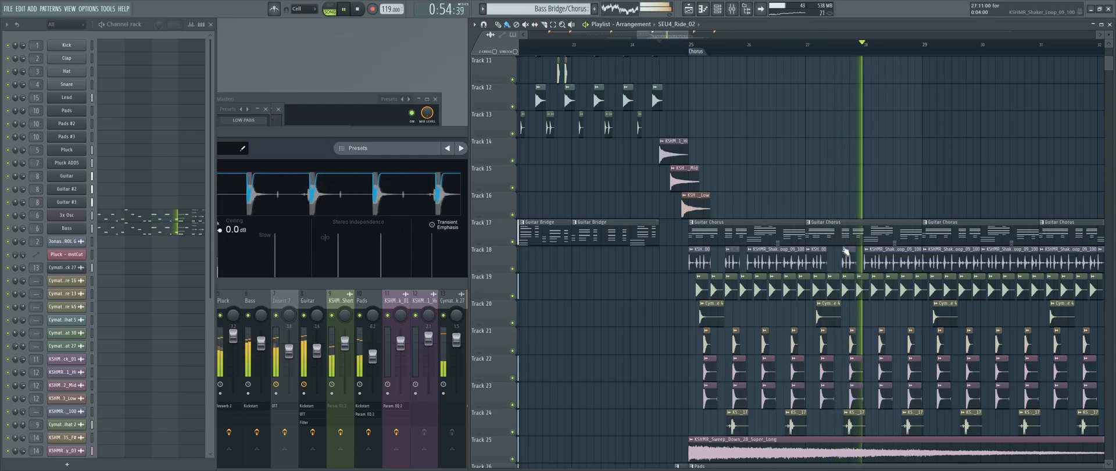
Step: Follow the full Chorus playback across the pluck, bass, kick, percussion and effects tracks, and stop it
{"action": "scroll", "coordinate": [834, 294], "scroll_direction": "down", "scroll_amount": 5}
{"action": "scroll", "coordinate": [835, 293], "scroll_direction": "down", "scroll_amount": 2}
{"action": "left_click_drag", "start_coordinate": [946, 249], "coordinate": [873, 279]}
{"action": "left_click_drag", "start_coordinate": [900, 215], "coordinate": [865, 242]}
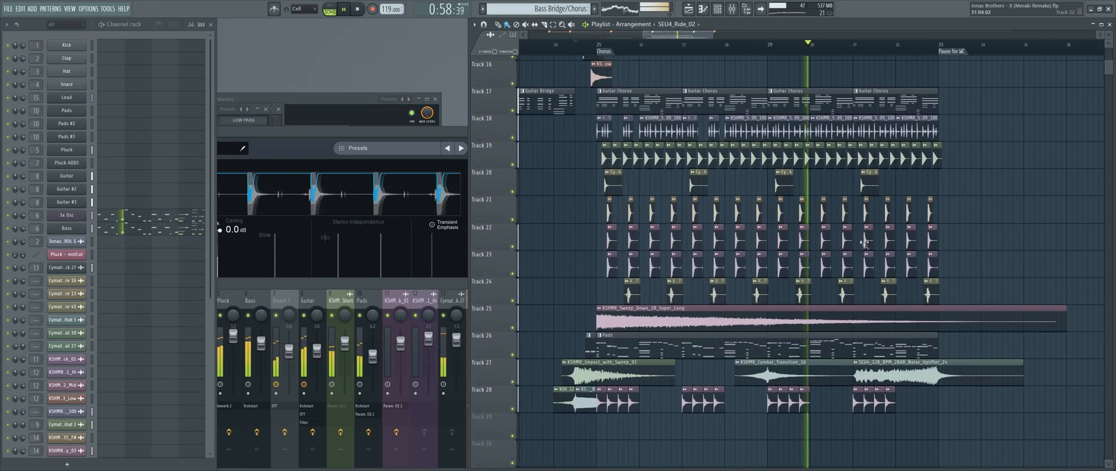
{"action": "left_click_drag", "start_coordinate": [912, 210], "coordinate": [913, 261]}
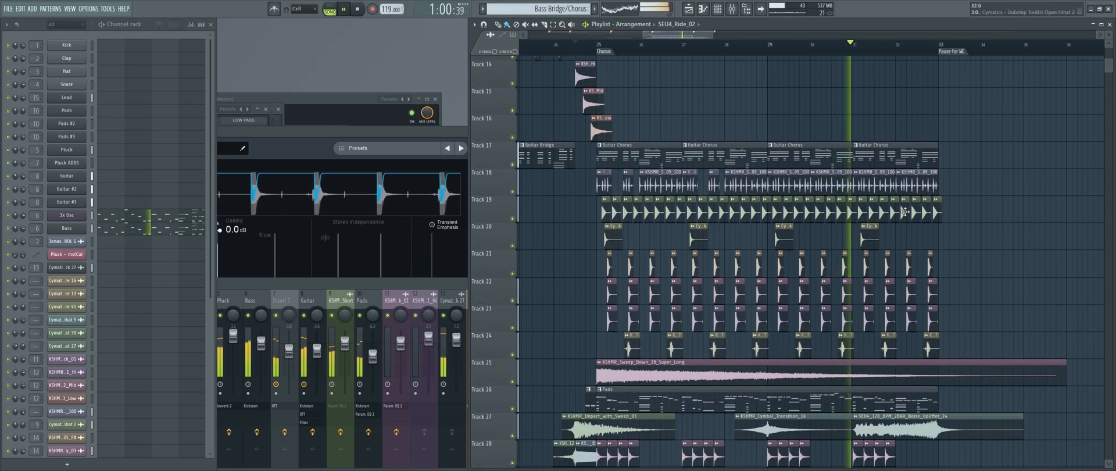
{"action": "scroll", "coordinate": [902, 215], "scroll_direction": "up", "scroll_amount": 10}
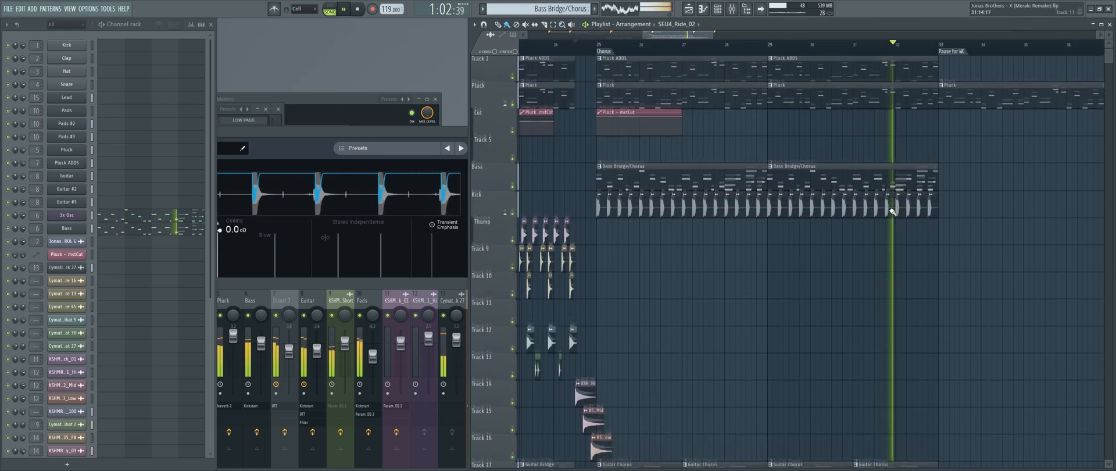
{"action": "scroll", "coordinate": [886, 213], "scroll_direction": "down", "scroll_amount": 8}
{"action": "scroll", "coordinate": [882, 209], "scroll_direction": "down", "scroll_amount": 6}
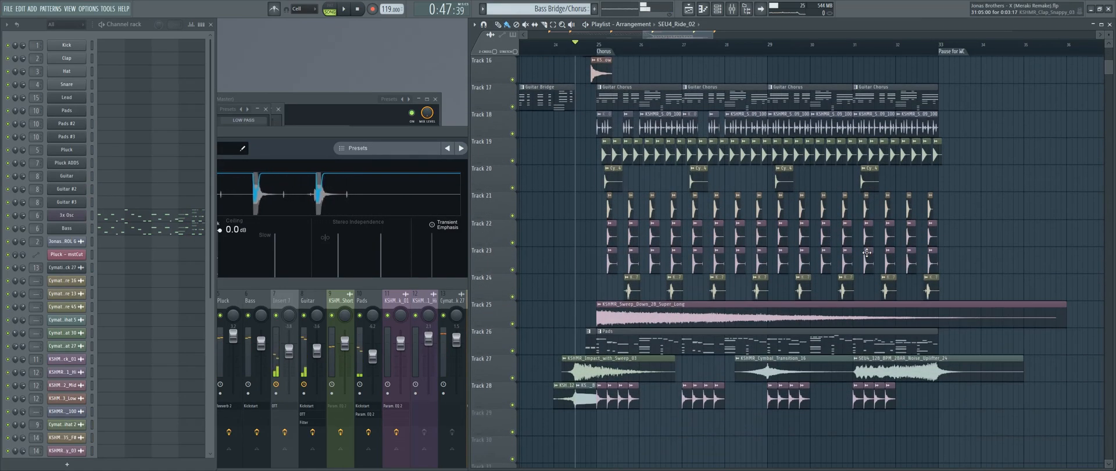
Step: Open the KSHMR_Cymbal_Transition_16 sample on Track 27 and examine where its clip sits within the Chorus
{"action": "scroll", "coordinate": [785, 281], "scroll_direction": "up", "scroll_amount": 1}
{"action": "scroll", "coordinate": [786, 281], "scroll_direction": "up", "scroll_amount": 3}
{"action": "double_click", "coordinate": [703, 257]}
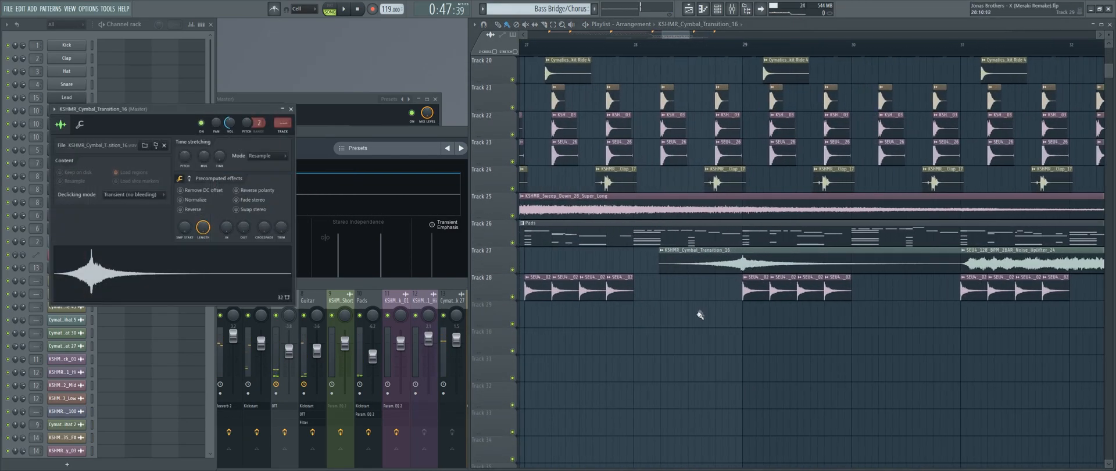
{"action": "scroll", "coordinate": [773, 295], "scroll_direction": "down", "scroll_amount": 3}
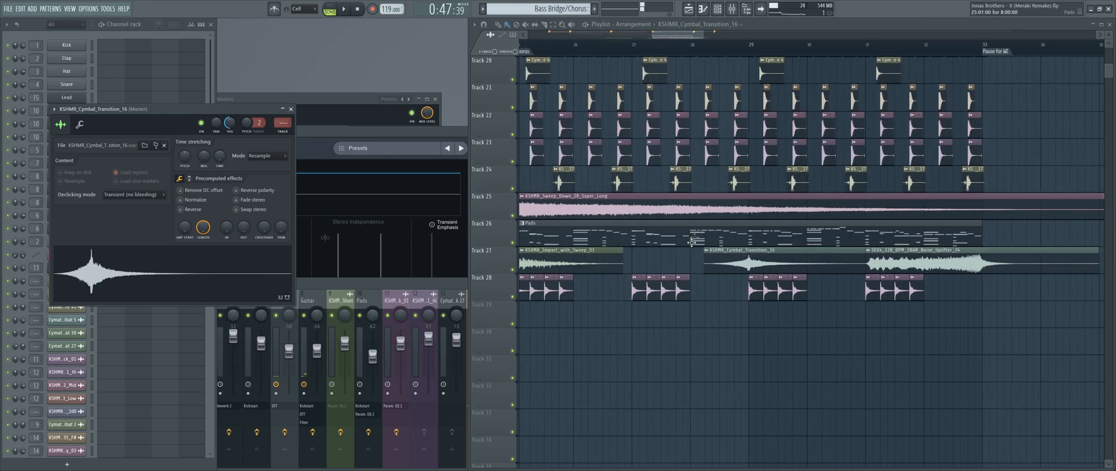
{"action": "scroll", "coordinate": [727, 279], "scroll_direction": "up", "scroll_amount": 3}
{"action": "scroll", "coordinate": [750, 270], "scroll_direction": "down", "scroll_amount": 3}
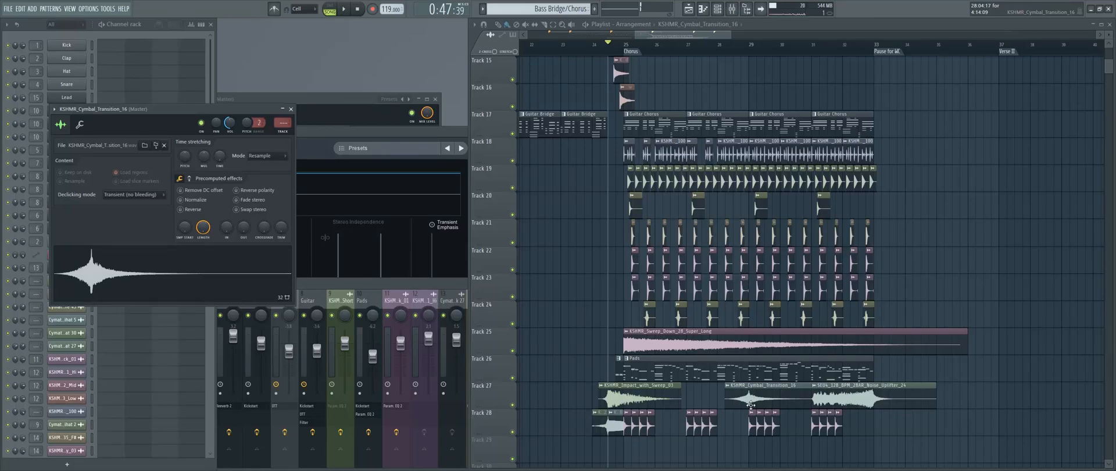
{"action": "scroll", "coordinate": [751, 405], "scroll_direction": "up", "scroll_amount": 2}
{"action": "scroll", "coordinate": [771, 144], "scroll_direction": "up", "scroll_amount": 2}
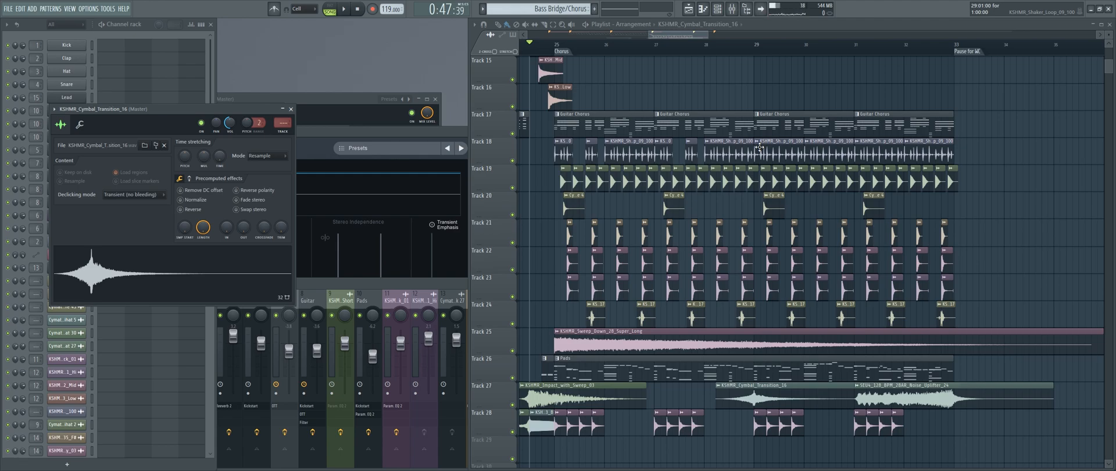
Step: Place the playhead just before bar 29 and just before the Pause marker, and select and deselect the Track 27 cymbal transition
{"action": "mouse_move", "coordinate": [703, 43]}
{"action": "left_mouse_down"}
{"action": "mouse_move", "coordinate": [798, 43]}
{"action": "mouse_move", "coordinate": [755, 50]}
{"action": "left_mouse_up"}
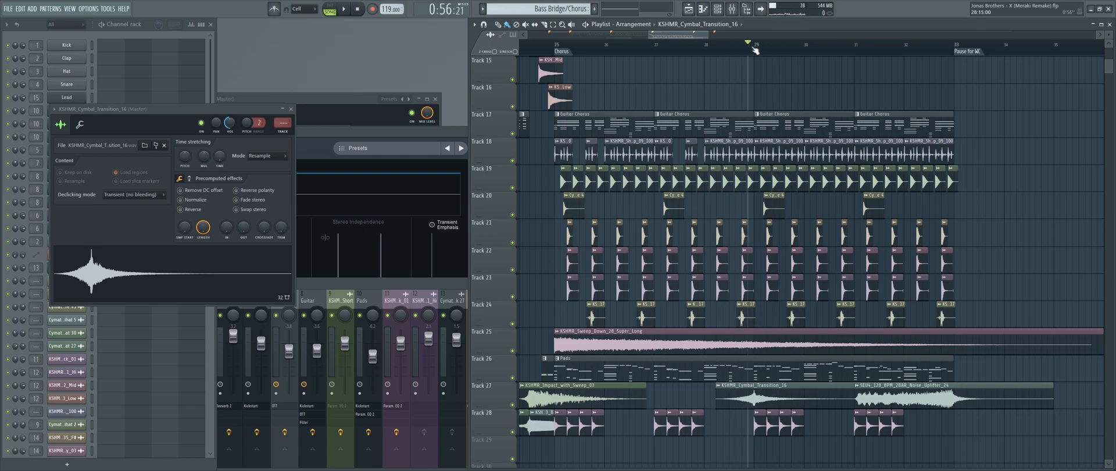
{"action": "mouse_move", "coordinate": [562, 49]}
{"action": "left_mouse_down"}
{"action": "mouse_move", "coordinate": [947, 44]}
{"action": "mouse_move", "coordinate": [579, 44]}
{"action": "mouse_move", "coordinate": [992, 63]}
{"action": "mouse_move", "coordinate": [551, 50]}
{"action": "mouse_move", "coordinate": [945, 52]}
{"action": "left_mouse_up"}
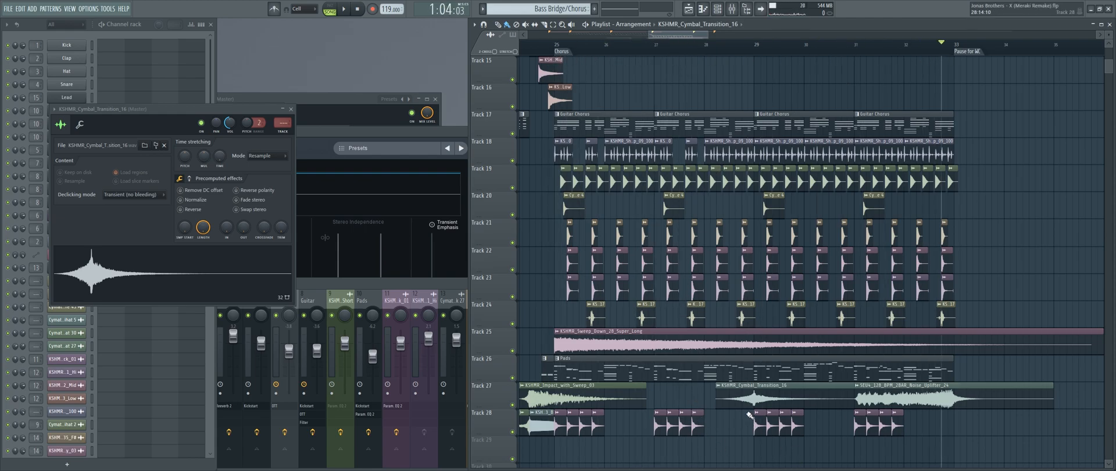
{"action": "left_click_drag", "start_coordinate": [741, 423], "coordinate": [748, 400]}
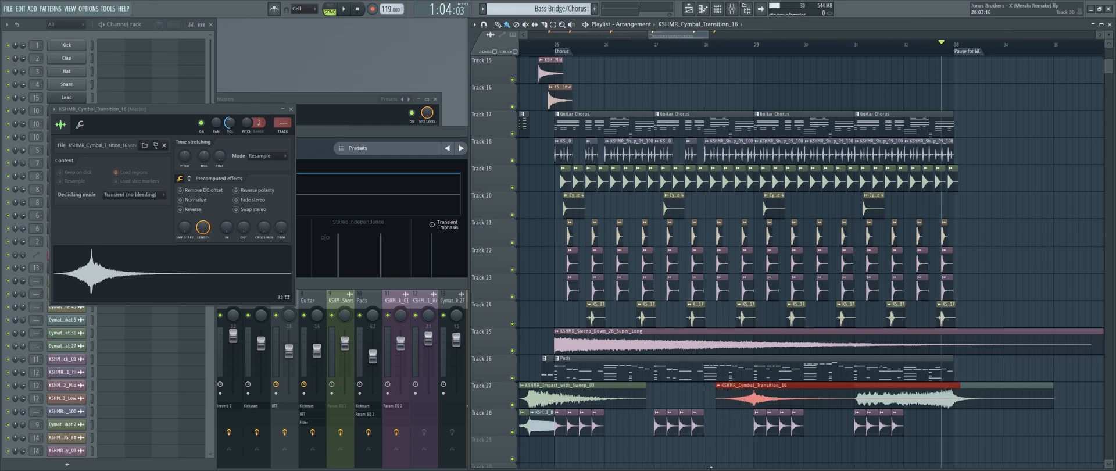
{"action": "left_click", "coordinate": [757, 453], "text": "ctrl"}
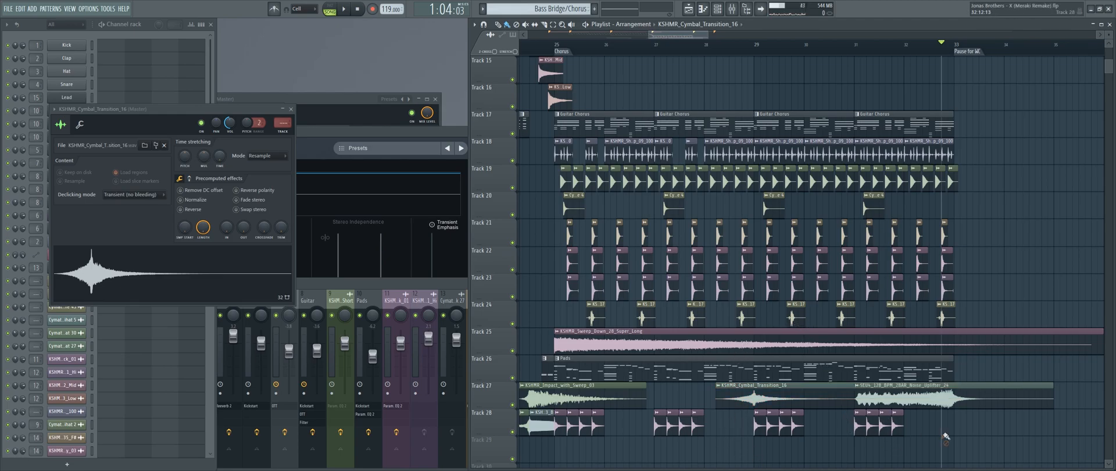
Step: Open the SEU4_128_BPM_2BAR_Noise_Uplifter_24 sample on Track 27 and examine how its clip leads into the Pause marker
{"action": "scroll", "coordinate": [875, 257], "scroll_direction": "down", "scroll_amount": 4}
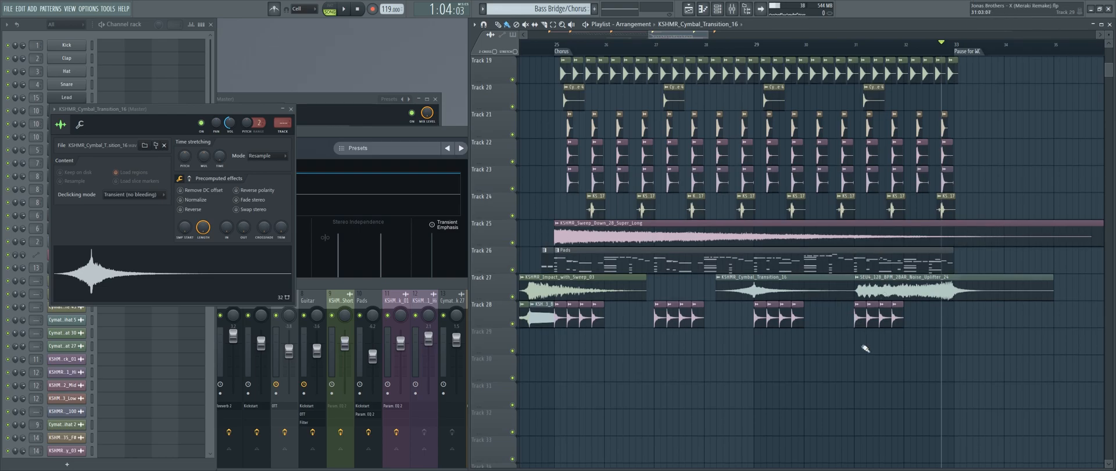
{"action": "scroll", "coordinate": [853, 331], "scroll_direction": "up", "scroll_amount": 2}
{"action": "scroll", "coordinate": [907, 388], "scroll_direction": "up", "scroll_amount": 3}
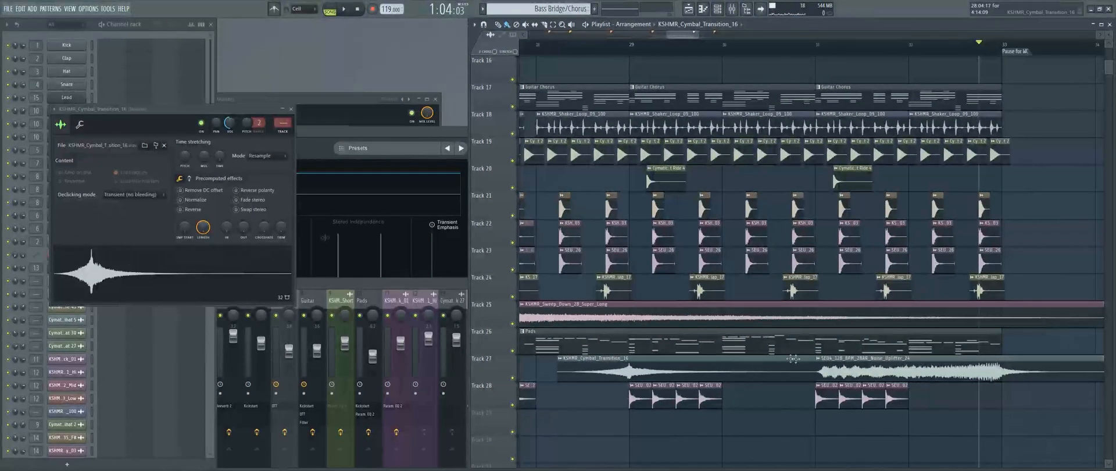
{"action": "left_click", "coordinate": [980, 379], "text": "ctrl"}
{"action": "left_click", "coordinate": [959, 426], "text": "ctrl"}
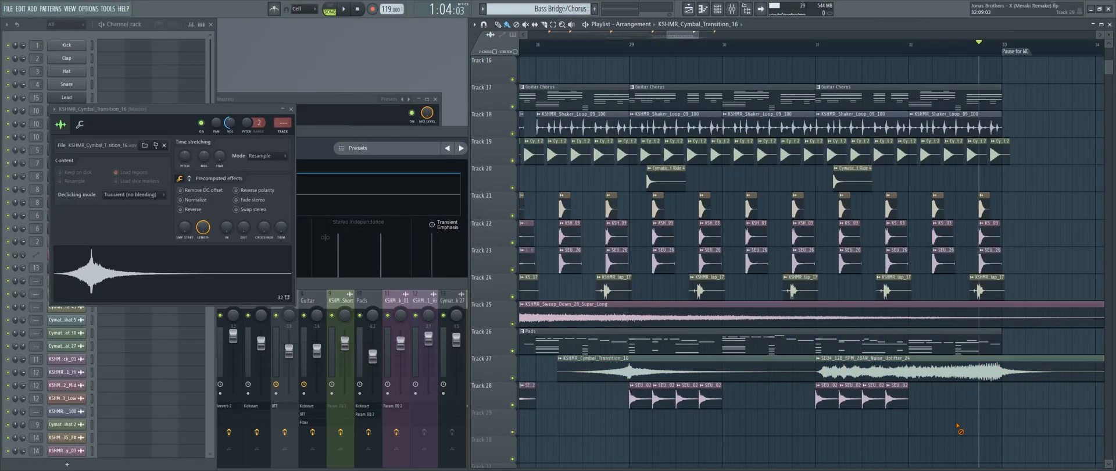
{"action": "double_click", "coordinate": [967, 371]}
{"action": "scroll", "coordinate": [930, 355], "scroll_direction": "down", "scroll_amount": 1}
{"action": "scroll", "coordinate": [889, 331], "scroll_direction": "down", "scroll_amount": 2}
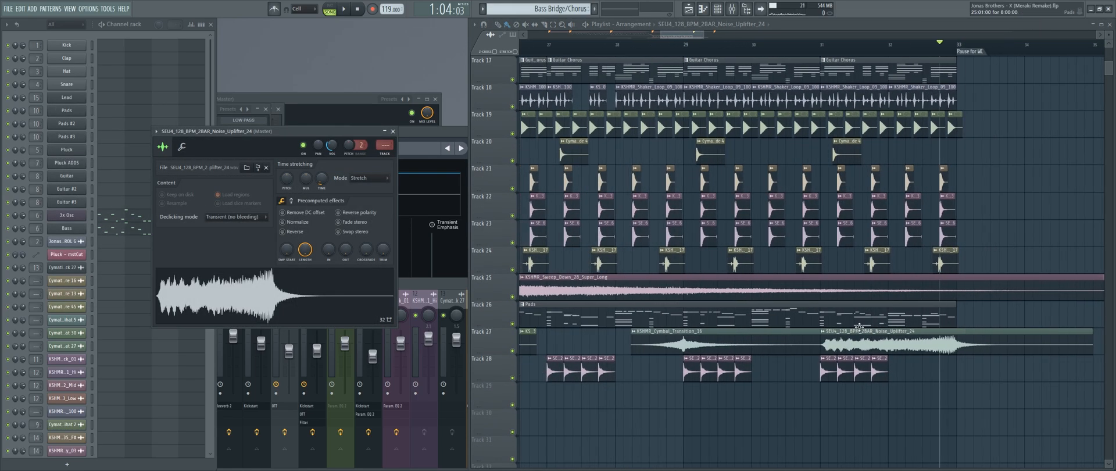
{"action": "scroll", "coordinate": [910, 347], "scroll_direction": "up", "scroll_amount": 2}
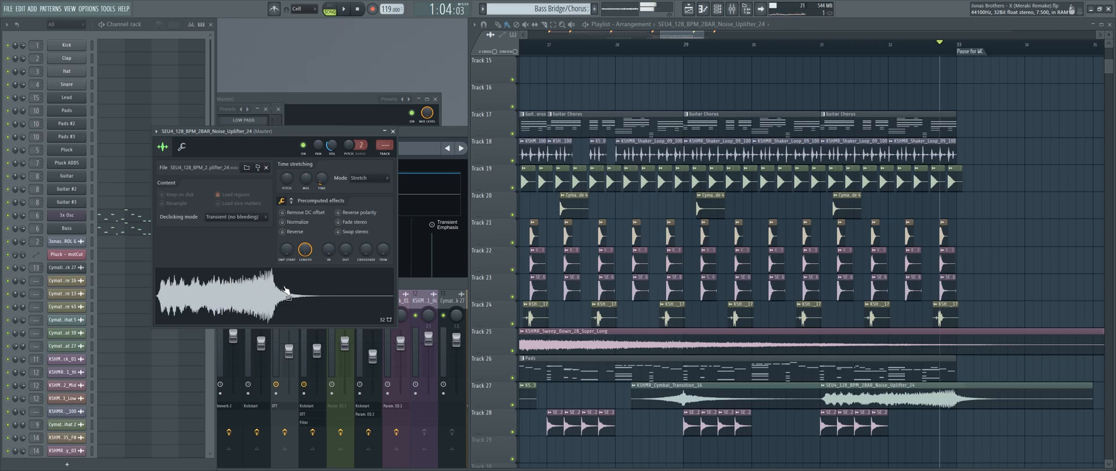
Step: Select the Pluck clip at the Pause marker and briefly play the end of the Chorus into the pause
{"action": "scroll", "coordinate": [780, 322], "scroll_direction": "down", "scroll_amount": 3}
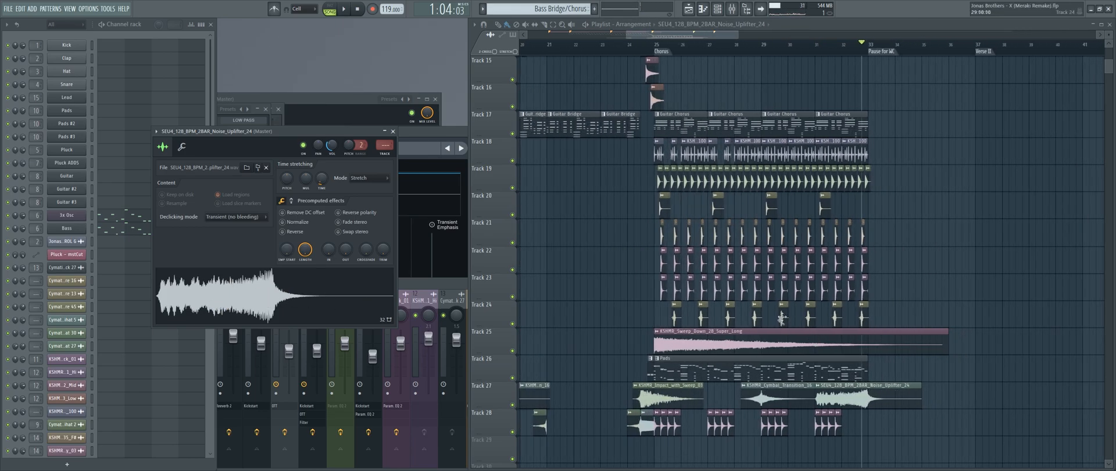
{"action": "scroll", "coordinate": [814, 381], "scroll_direction": "up", "scroll_amount": 7}
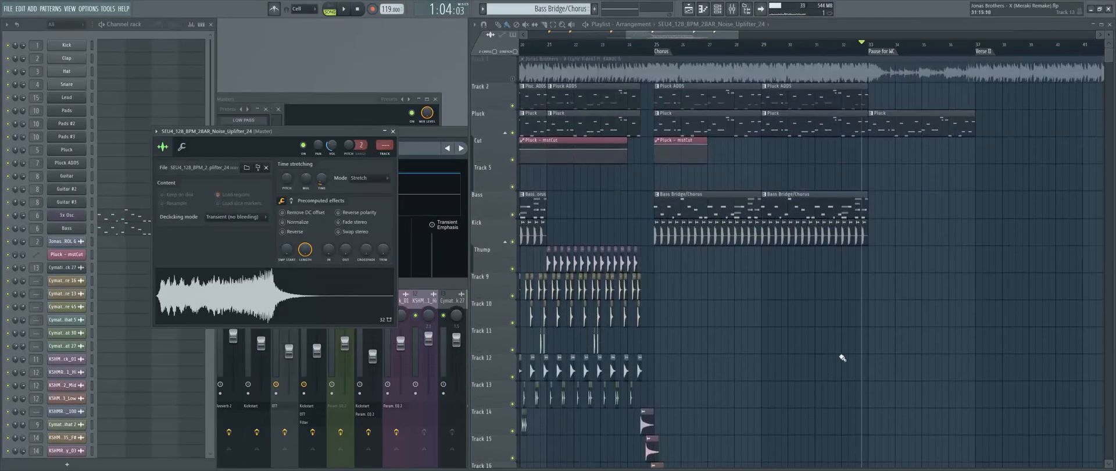
{"action": "left_click", "coordinate": [893, 123]}
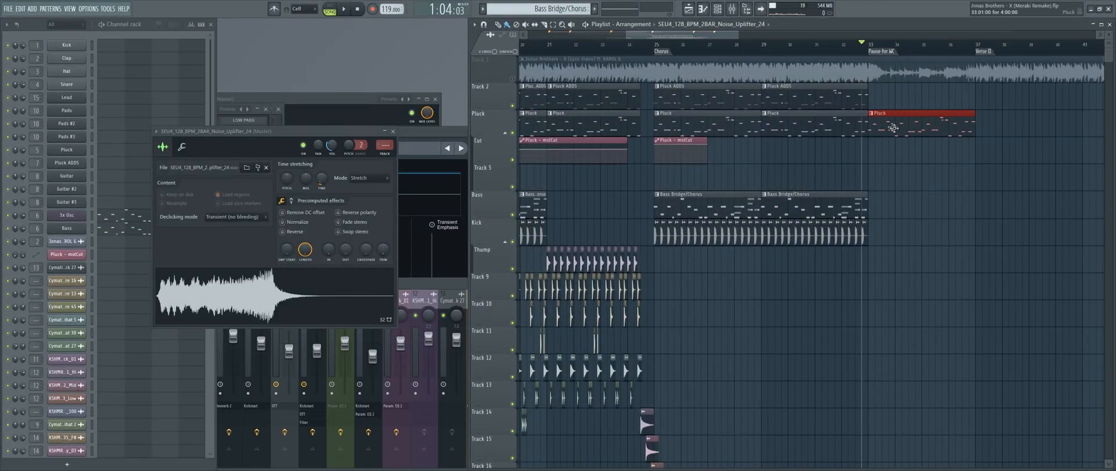
{"action": "key", "text": "space"}
{"action": "key", "text": "space"}
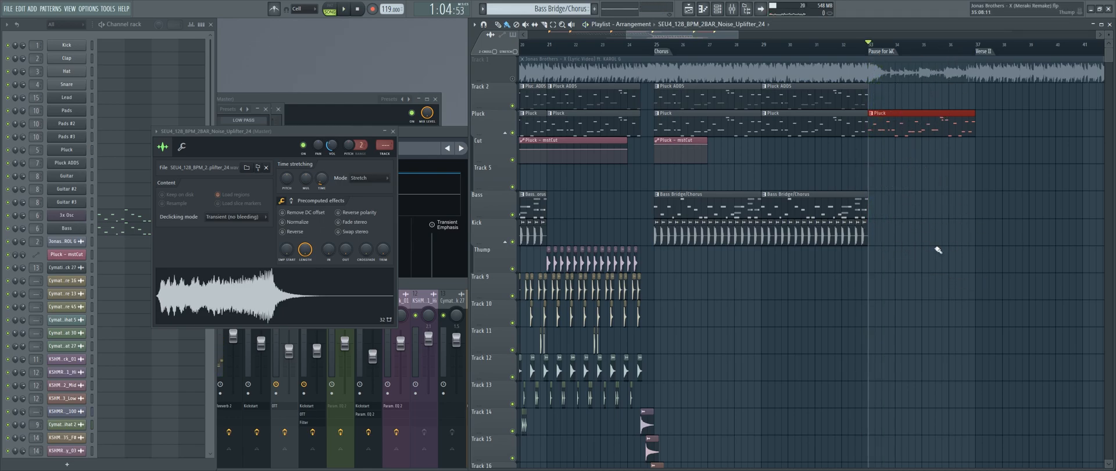
Step: Examine the whole arrangement from the Intro marker to Verse II, with all tracks down to Track 28 in view
{"action": "scroll", "coordinate": [937, 250], "scroll_direction": "down", "scroll_amount": 5}
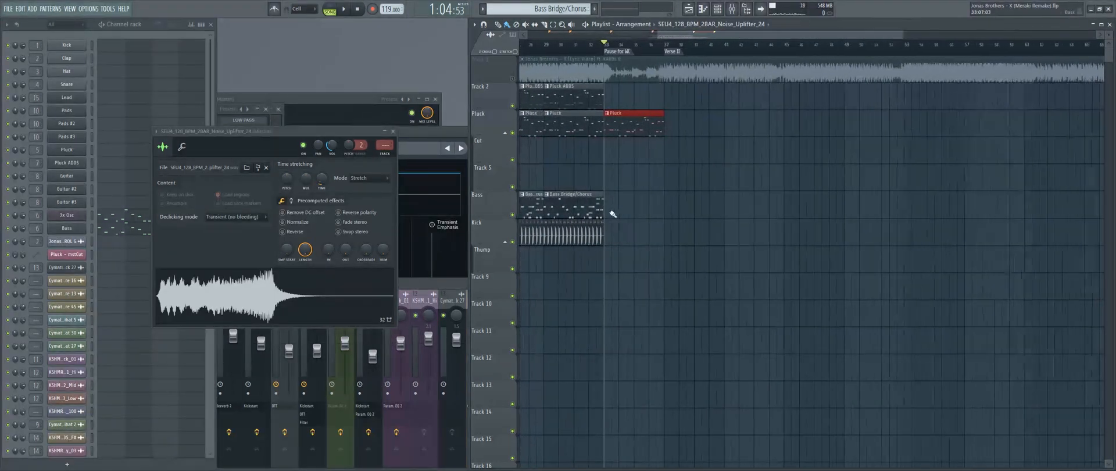
{"action": "scroll", "coordinate": [613, 214], "scroll_direction": "down", "scroll_amount": 5}
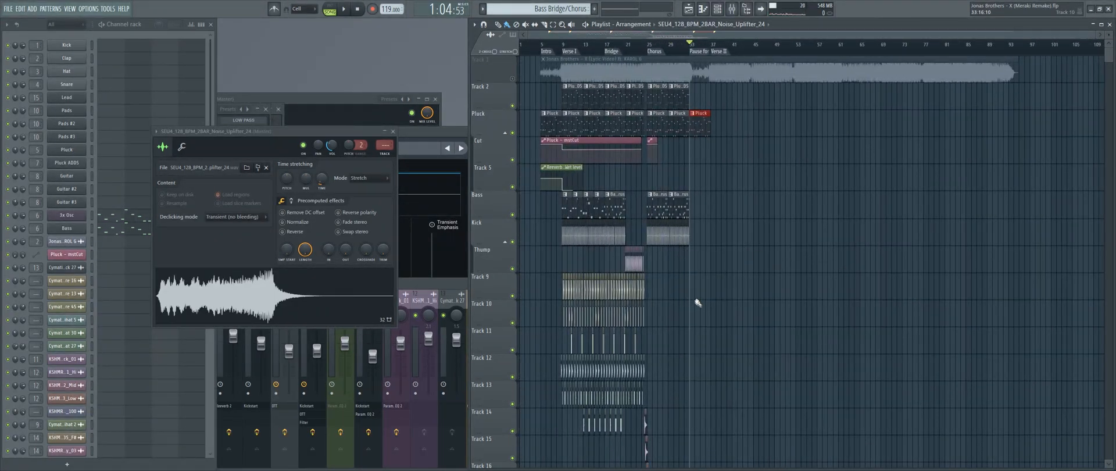
{"action": "scroll", "coordinate": [581, 257], "scroll_direction": "up", "scroll_amount": 2}
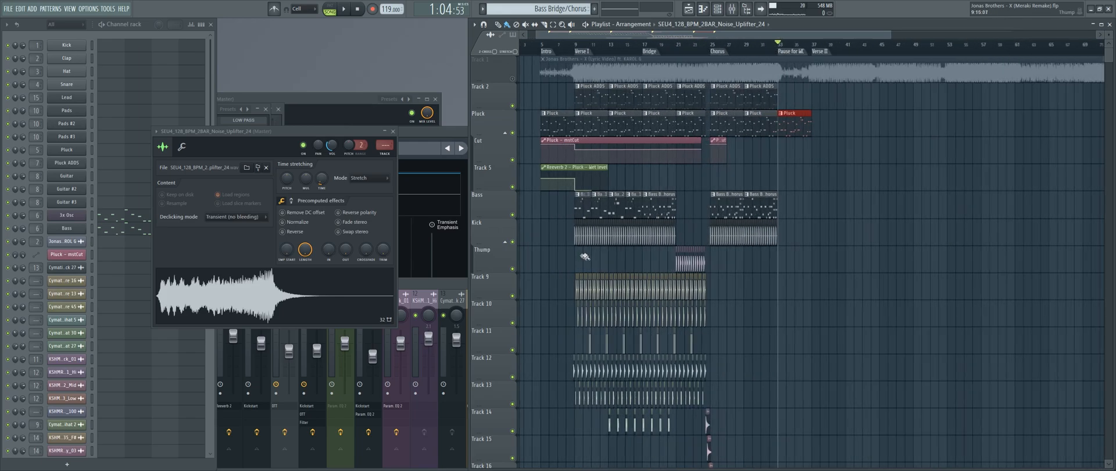
{"action": "scroll", "coordinate": [582, 257], "scroll_direction": "up", "scroll_amount": 2}
{"action": "scroll", "coordinate": [736, 227], "scroll_direction": "down", "scroll_amount": 2}
{"action": "scroll", "coordinate": [736, 226], "scroll_direction": "down", "scroll_amount": 4, "text": "alt"}
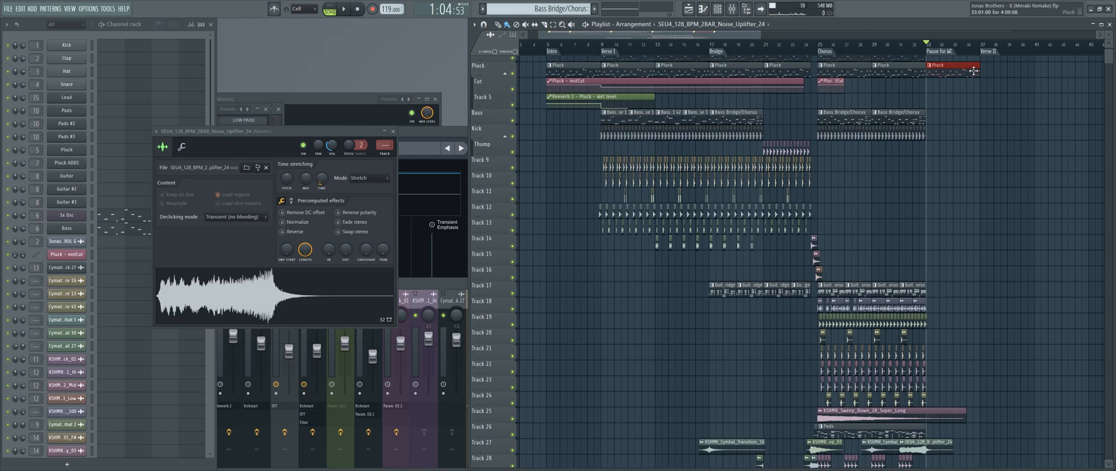
{"action": "key", "text": "alt+z"}
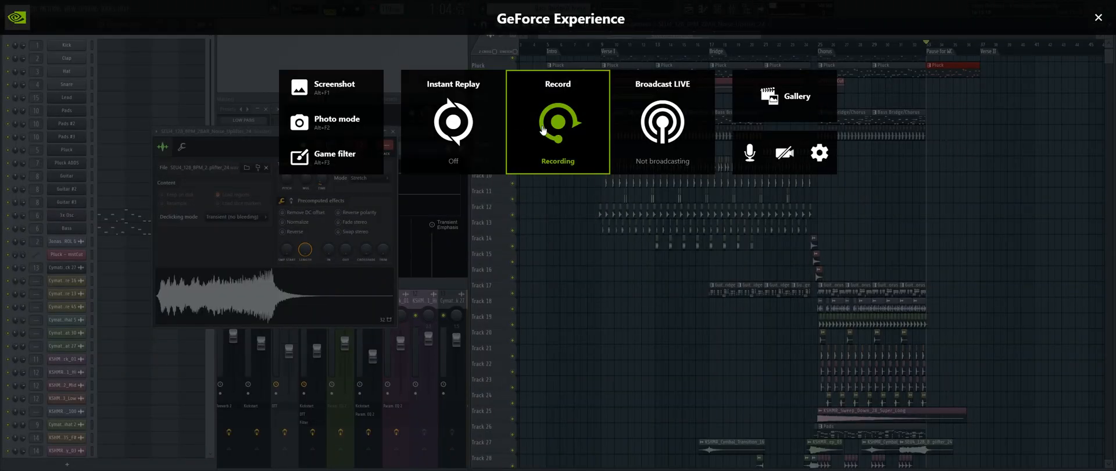